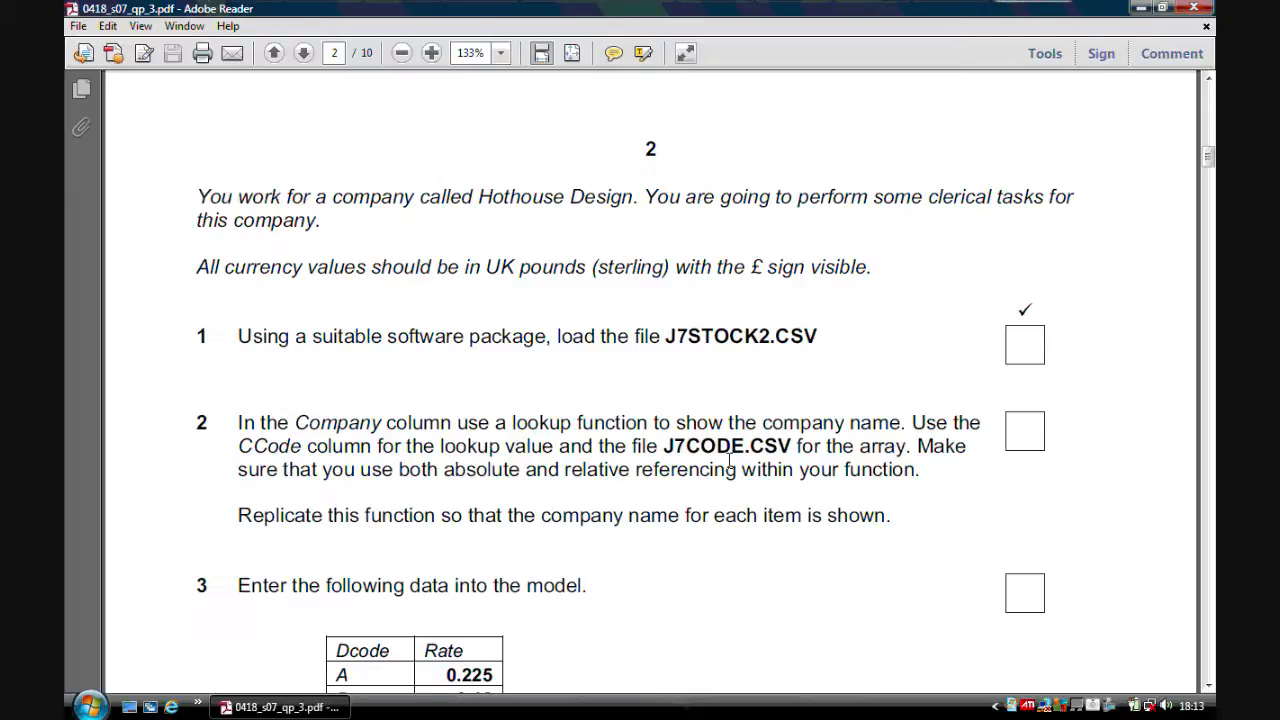
Open the file J7stock2.csv from the 0418_s07_sf_3 folder inside ICT COURSE > June 2007 3.
{"action": "left_click", "coordinate": [1140, 8]}
{"action": "double_click", "coordinate": [93, 125]}
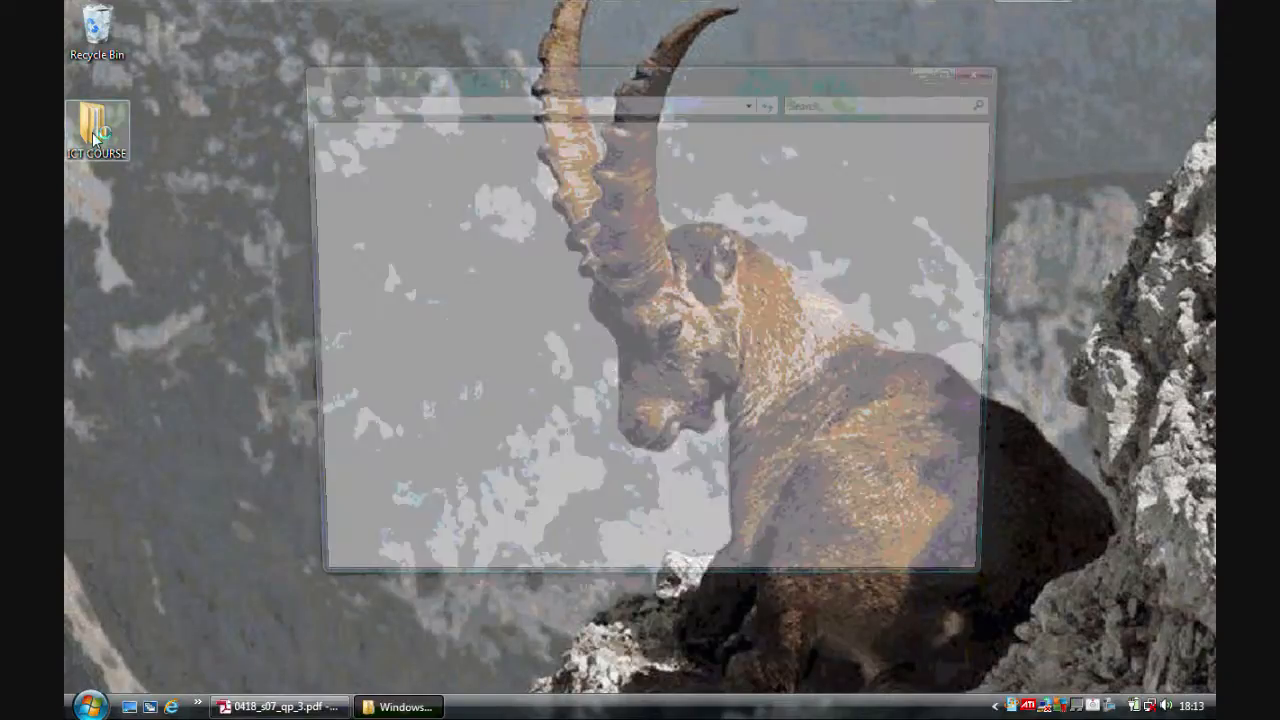
{"action": "double_click", "coordinate": [570, 177]}
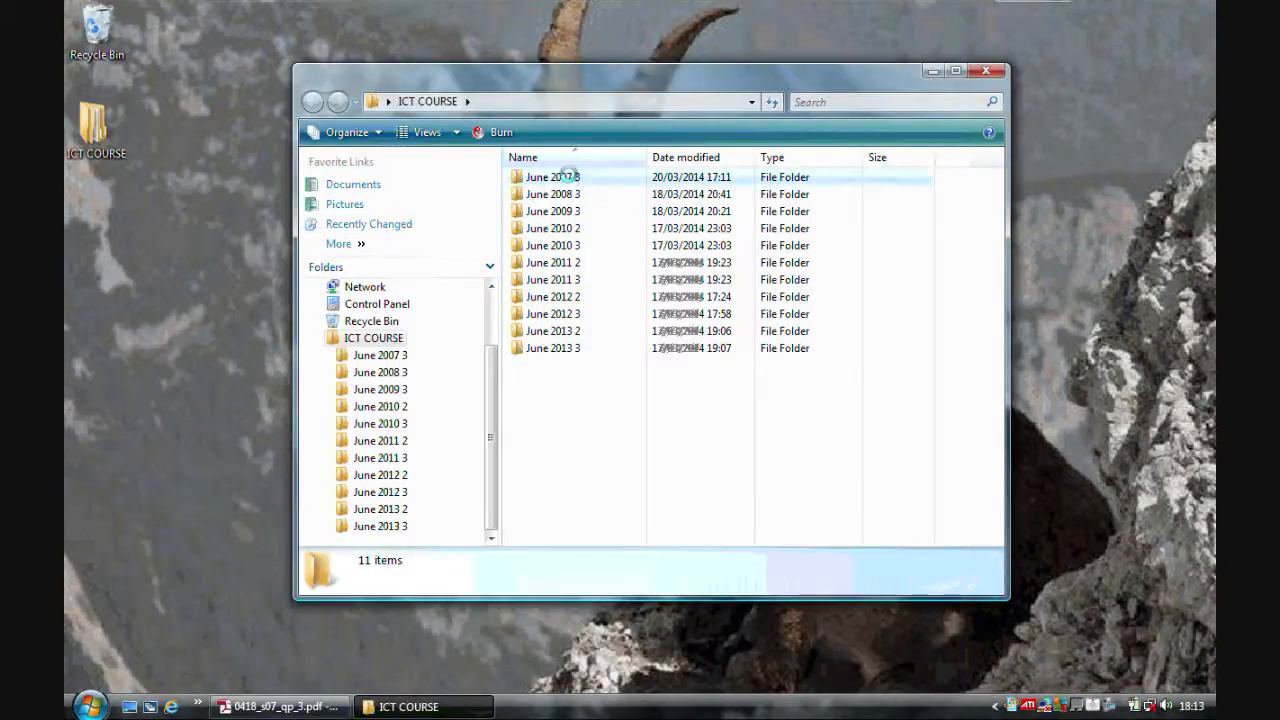
{"action": "double_click", "coordinate": [573, 178]}
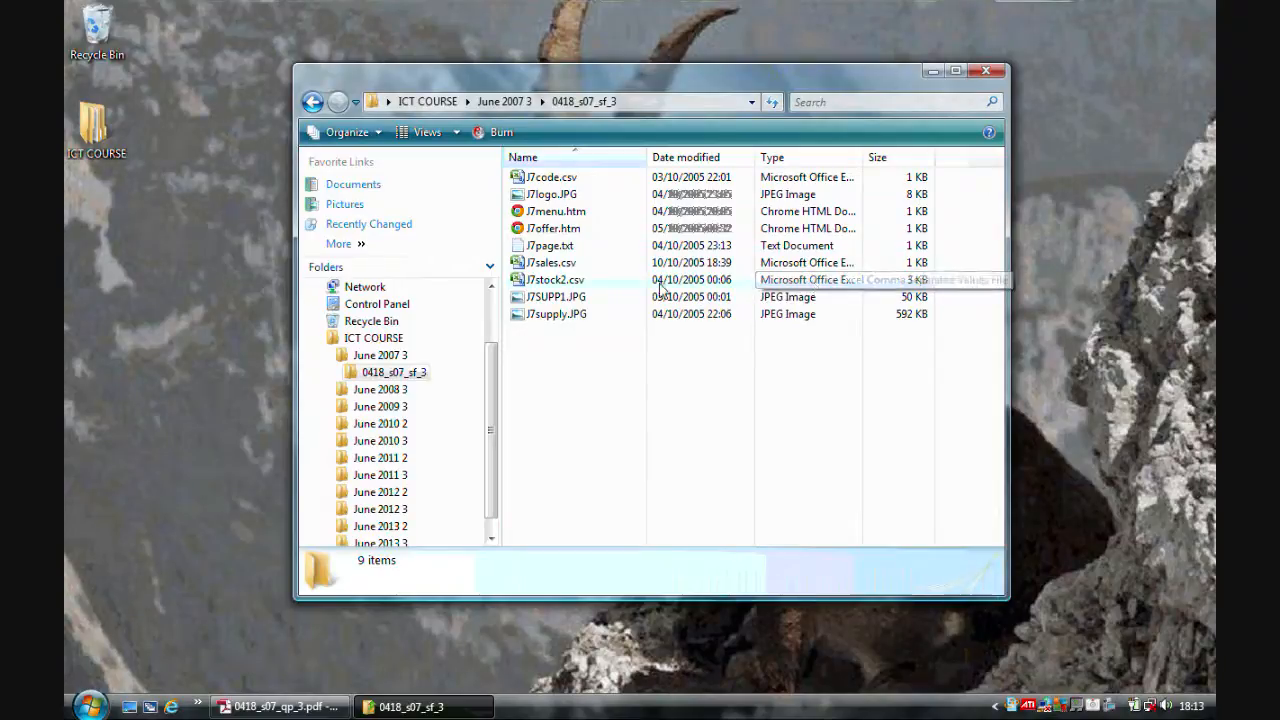
{"action": "double_click", "coordinate": [588, 283]}
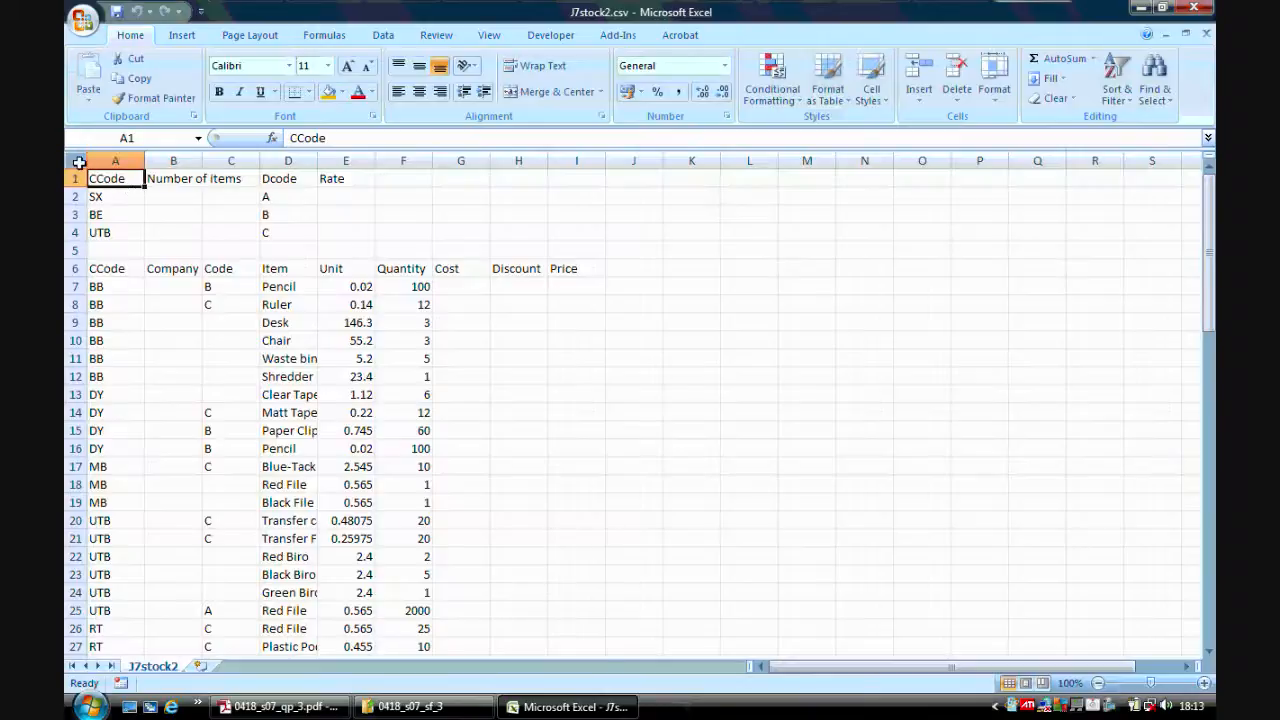
Select the whole stock sheet and autofit all column widths.
{"action": "left_click", "coordinate": [79, 162]}
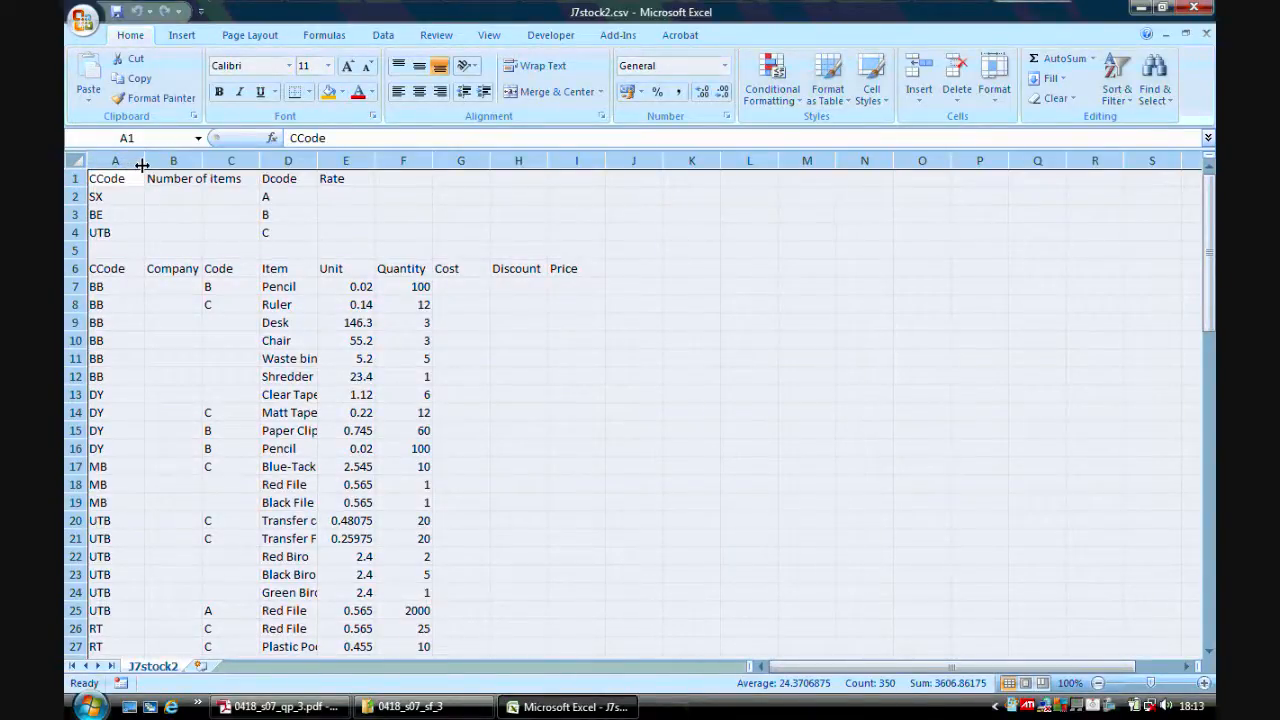
{"action": "double_click", "coordinate": [142, 164]}
{"action": "left_click", "coordinate": [142, 161]}
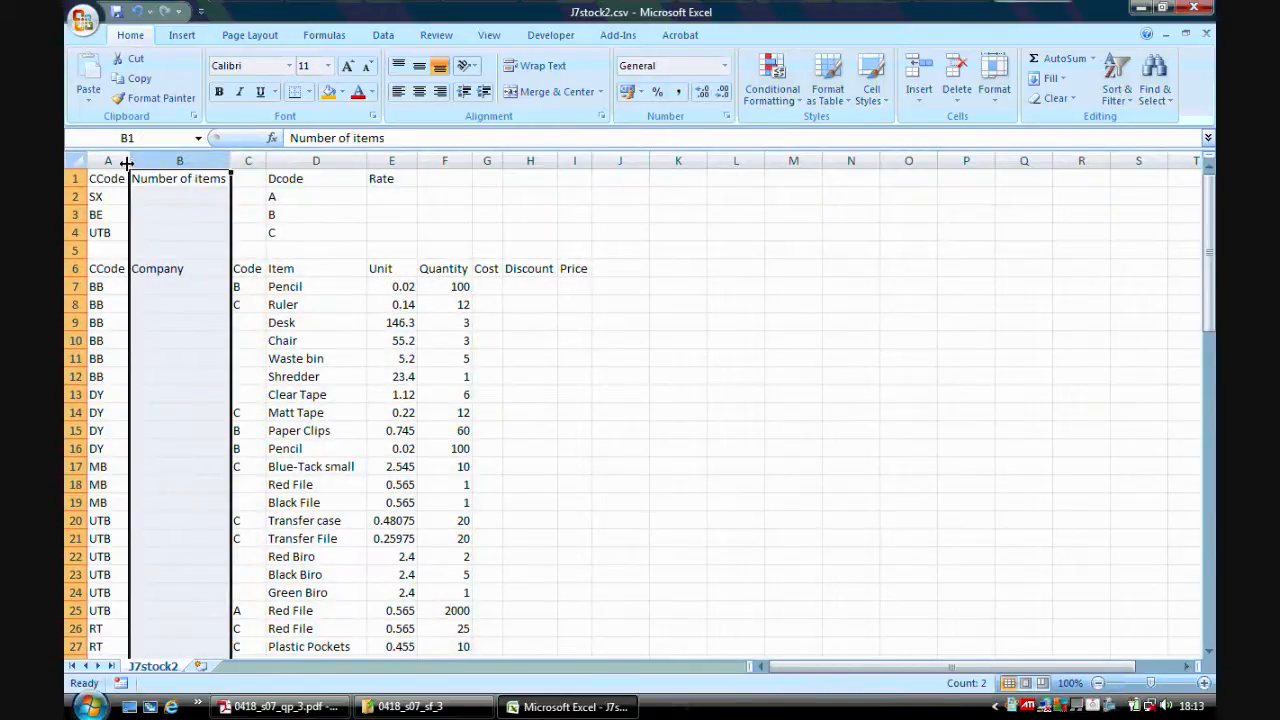
{"action": "left_click", "coordinate": [238, 250]}
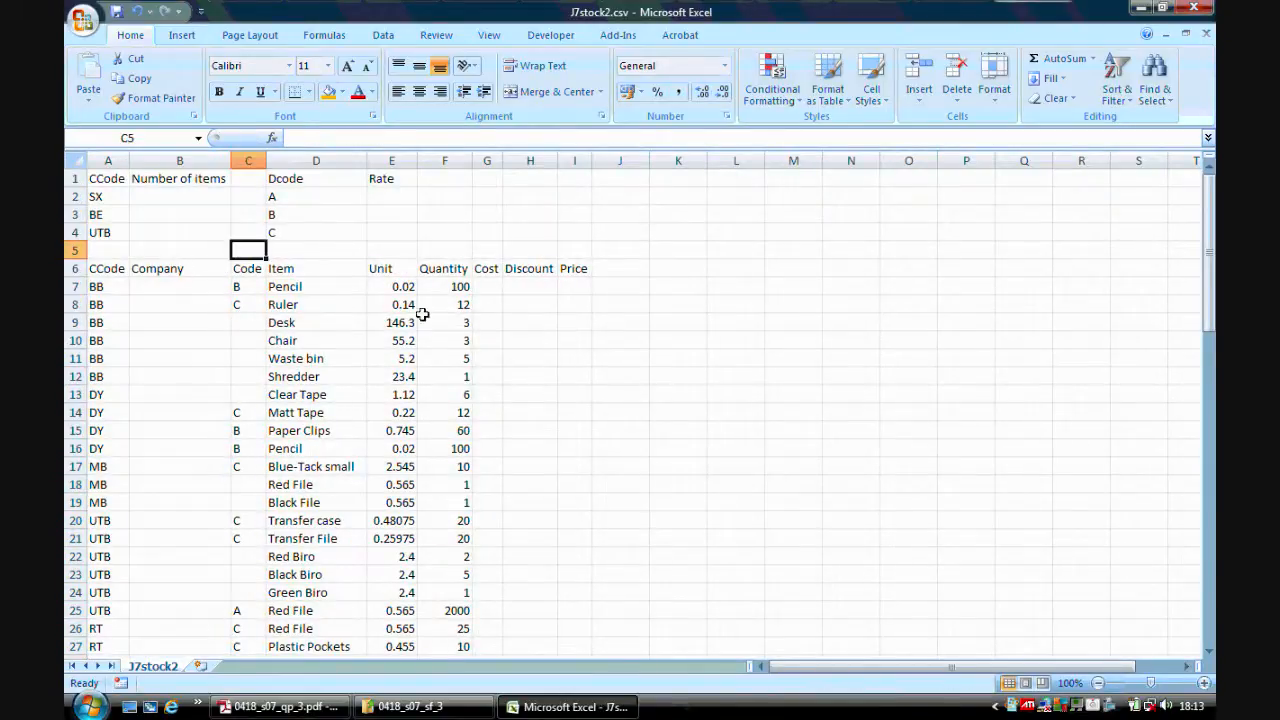
{"action": "left_click", "coordinate": [571, 356]}
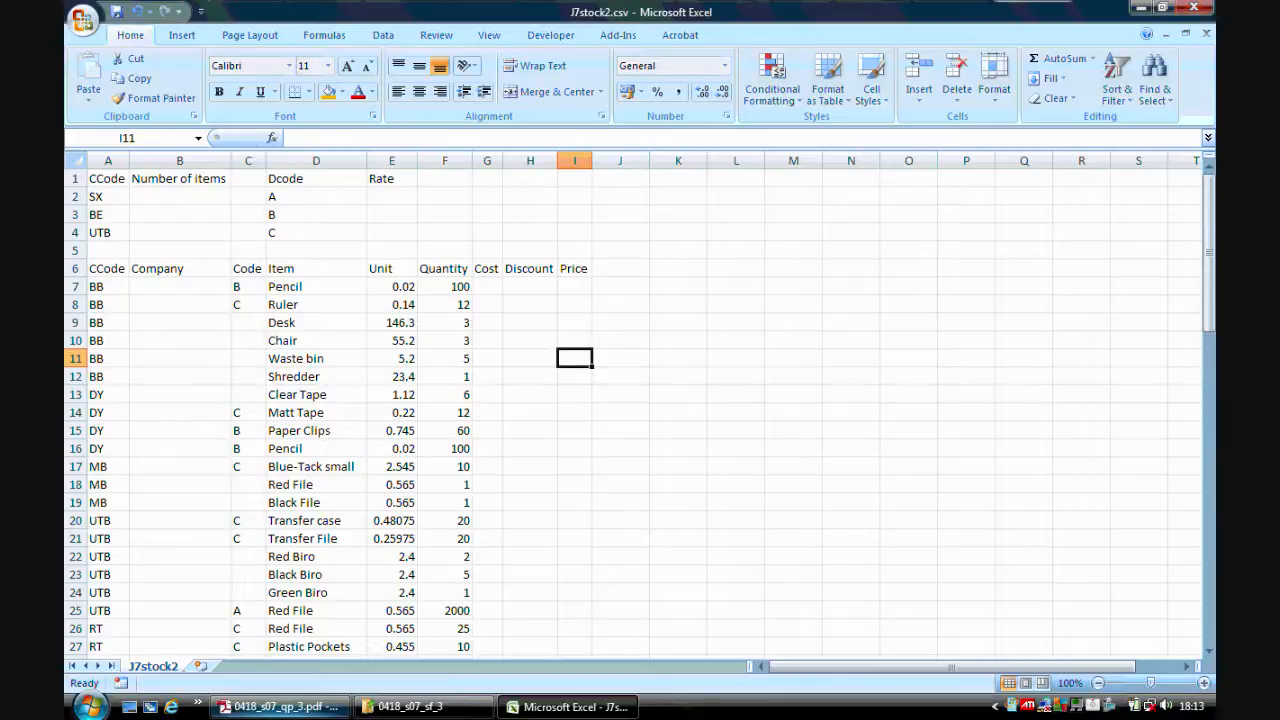
Open J7code.csv from the same folder, autofit its company column and select the code table A1:B14.
{"action": "left_click", "coordinate": [280, 707]}
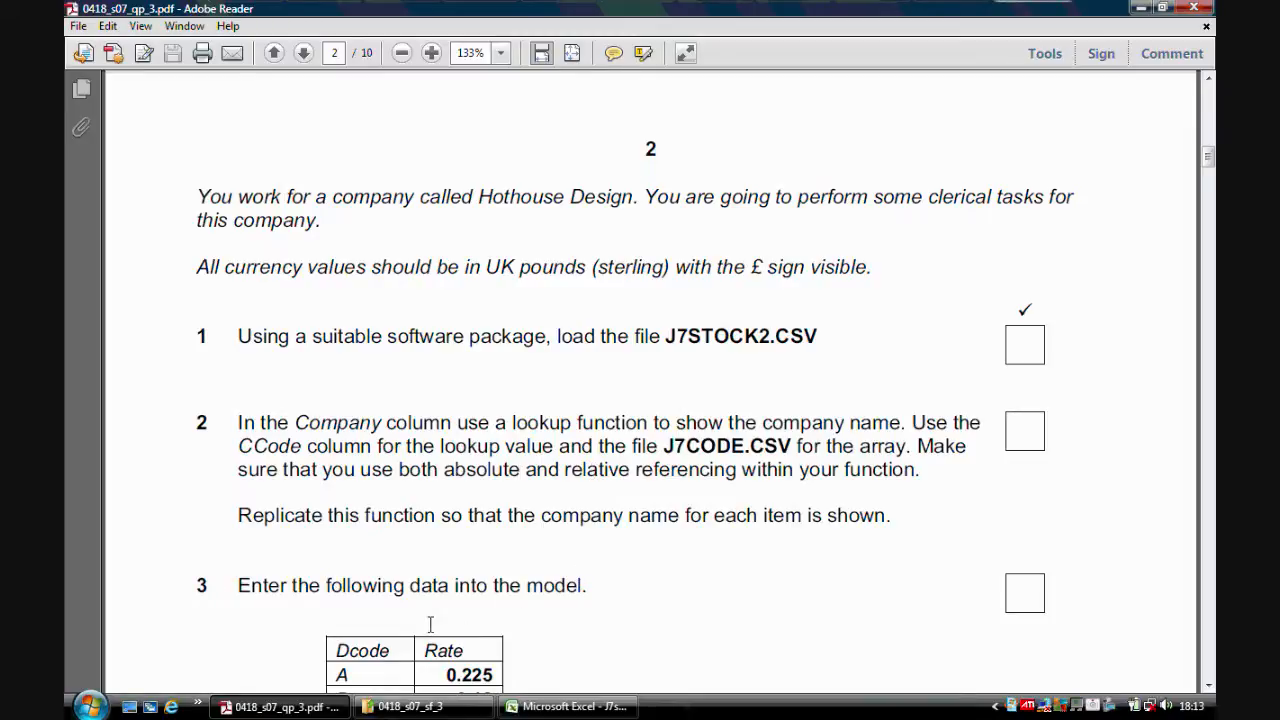
{"action": "left_click", "coordinate": [410, 706]}
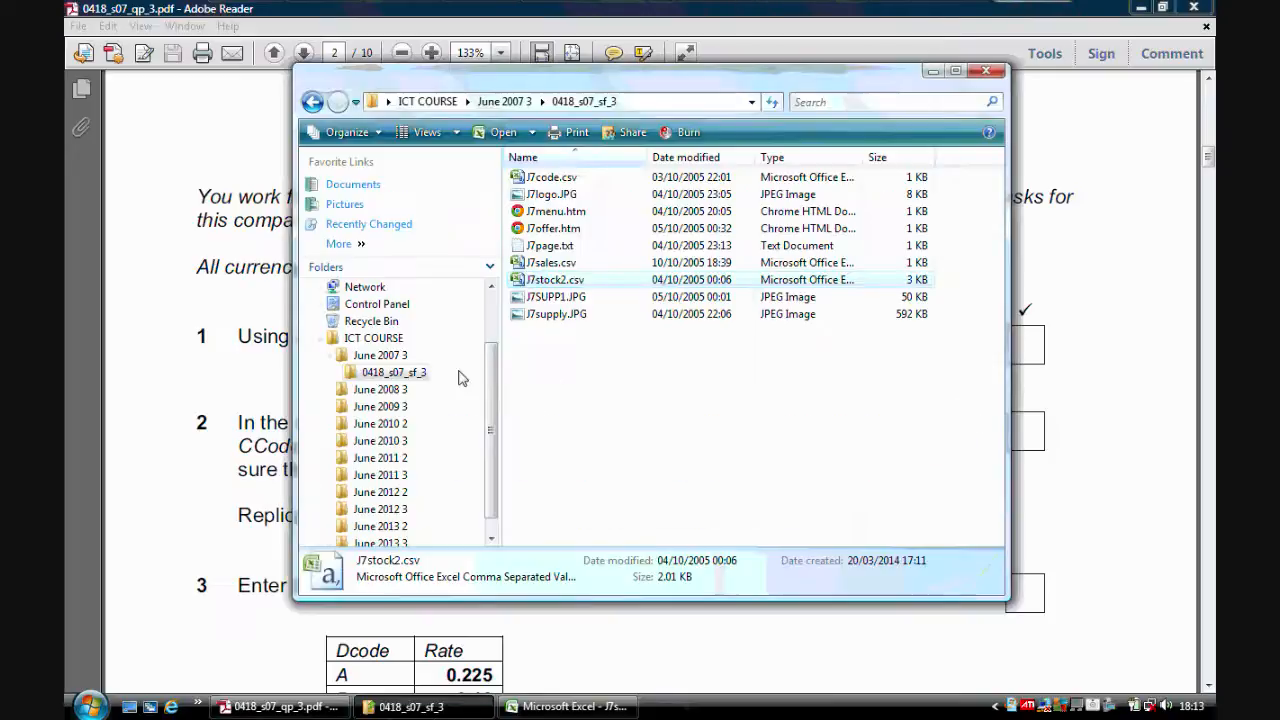
{"action": "double_click", "coordinate": [588, 182]}
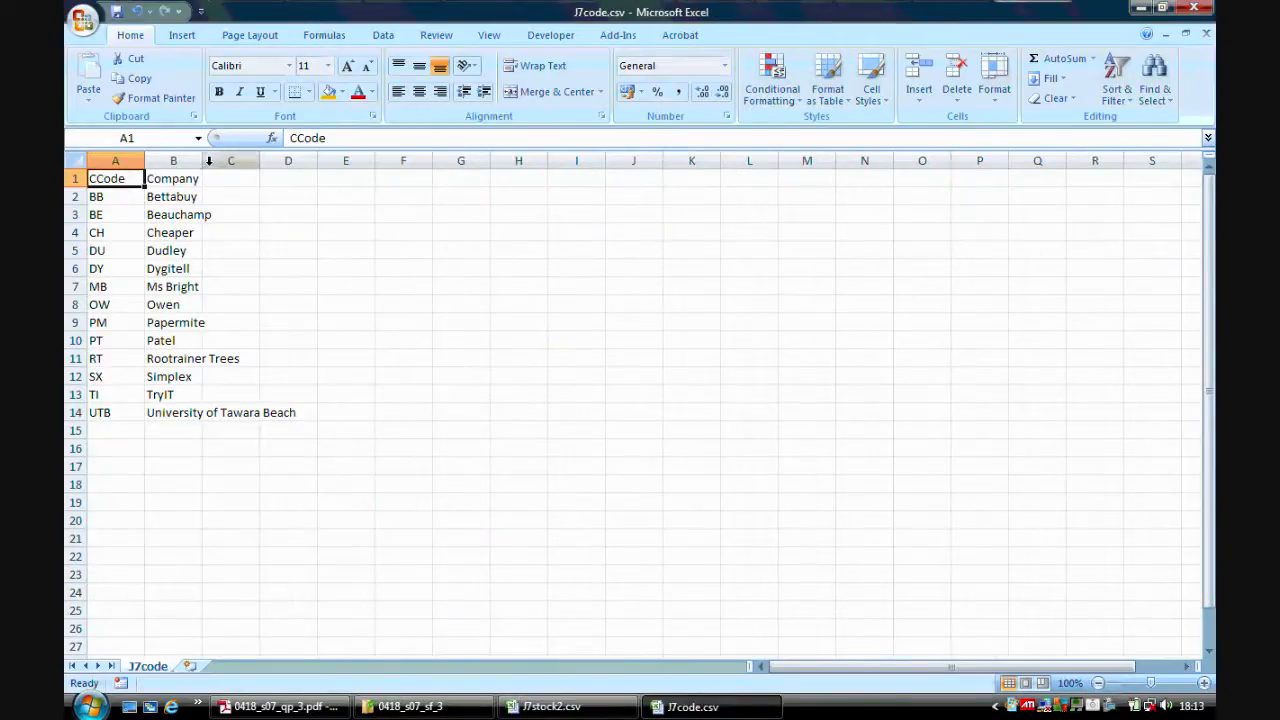
{"action": "double_click", "coordinate": [202, 161]}
{"action": "left_click_drag", "start_coordinate": [128, 178], "coordinate": [240, 410]}
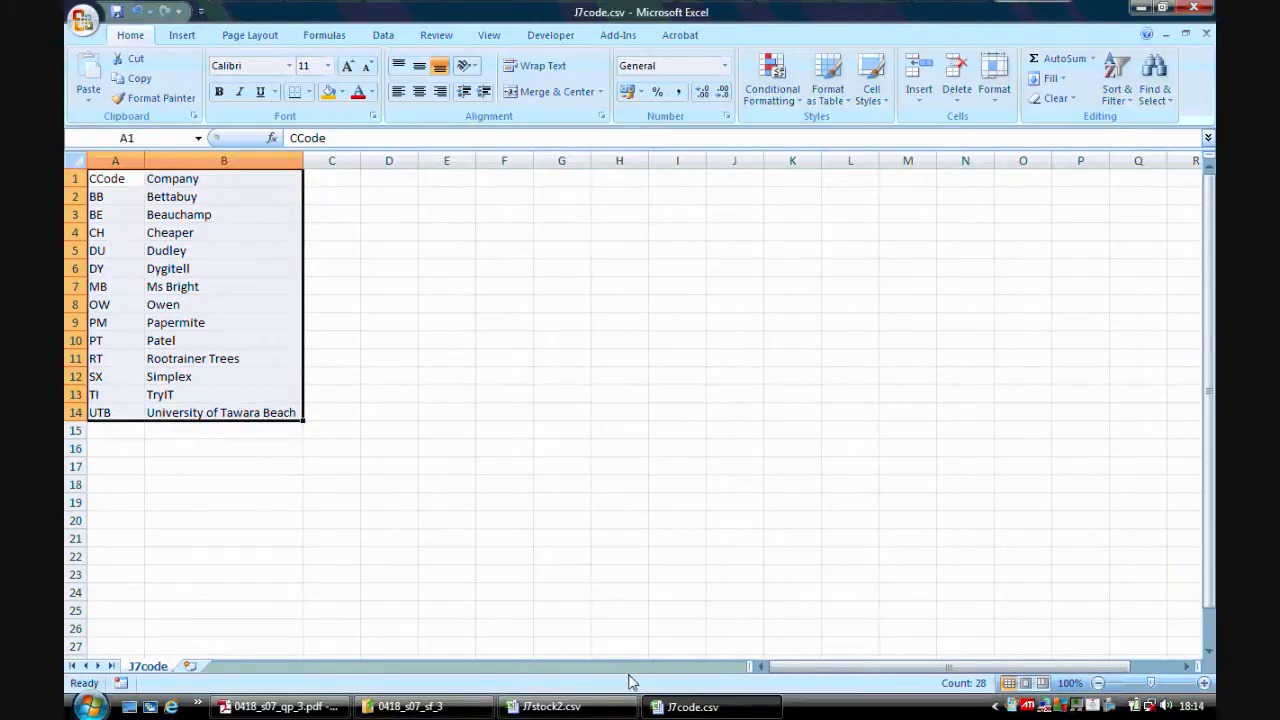
Return to J7stock2 and start a VLOOKUP function in cell B7 of the Company column.
{"action": "left_click", "coordinate": [593, 708]}
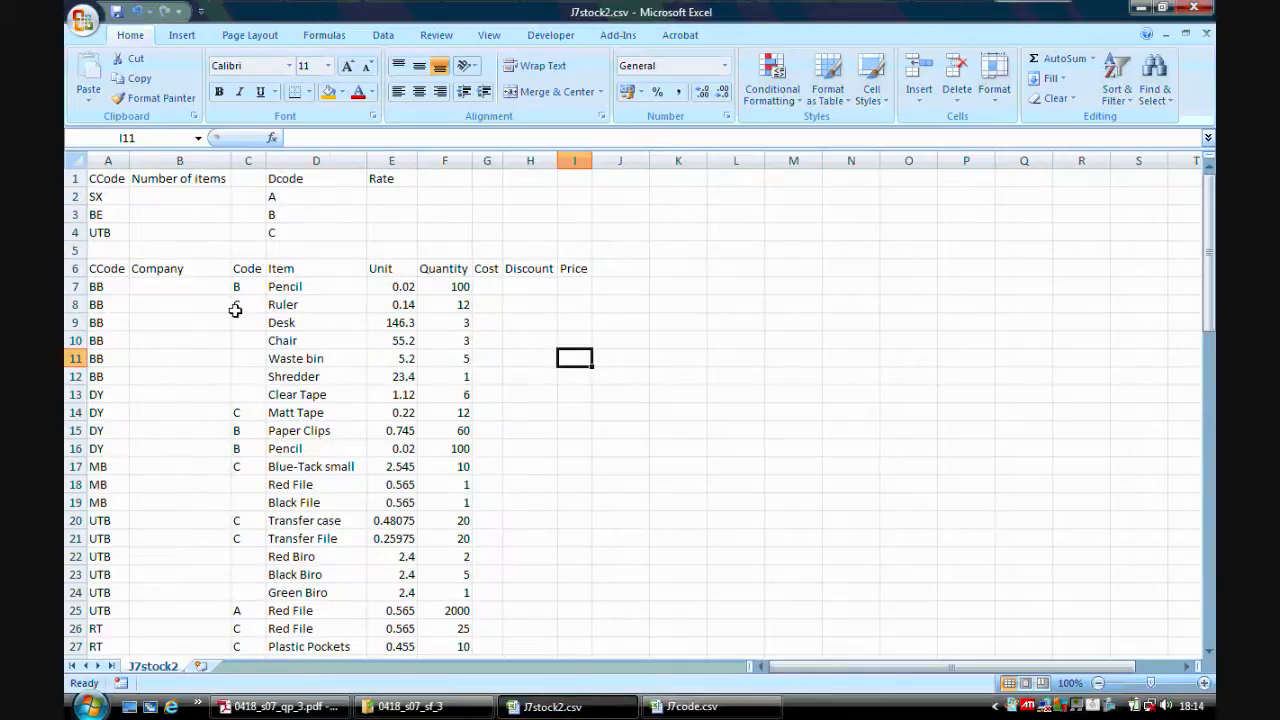
{"action": "left_click", "coordinate": [175, 286]}
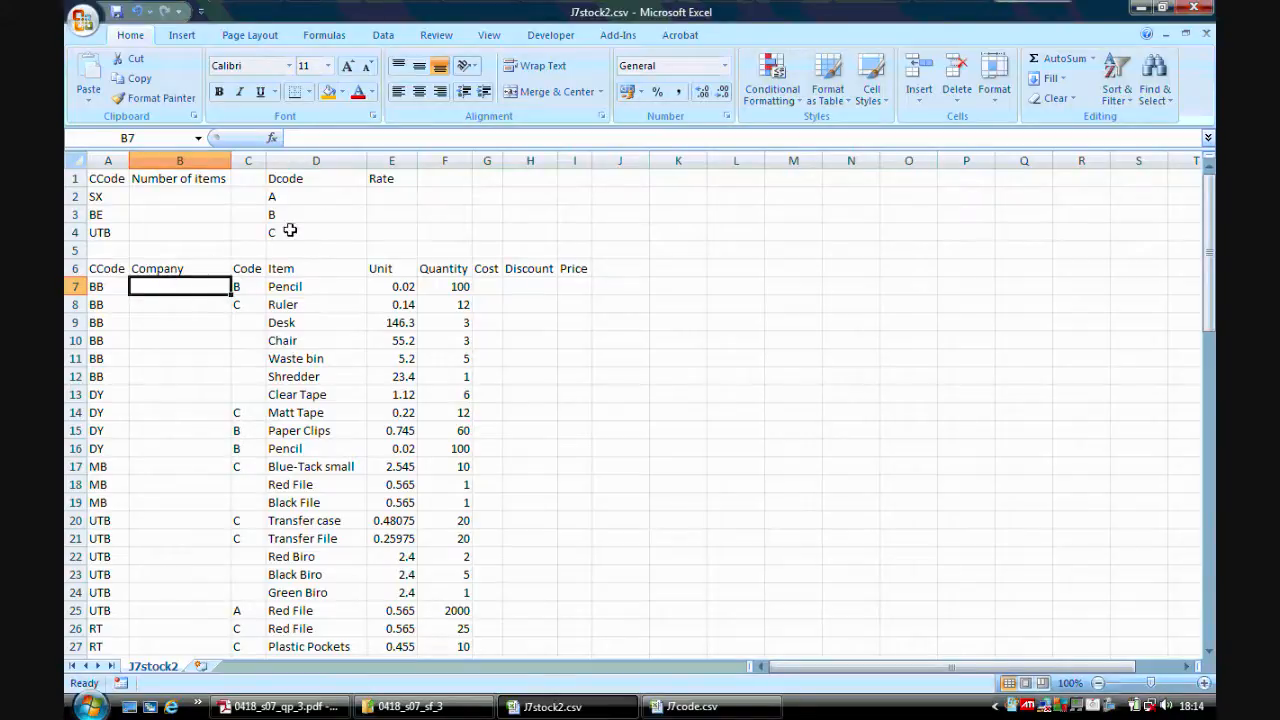
{"action": "left_click", "coordinate": [272, 139]}
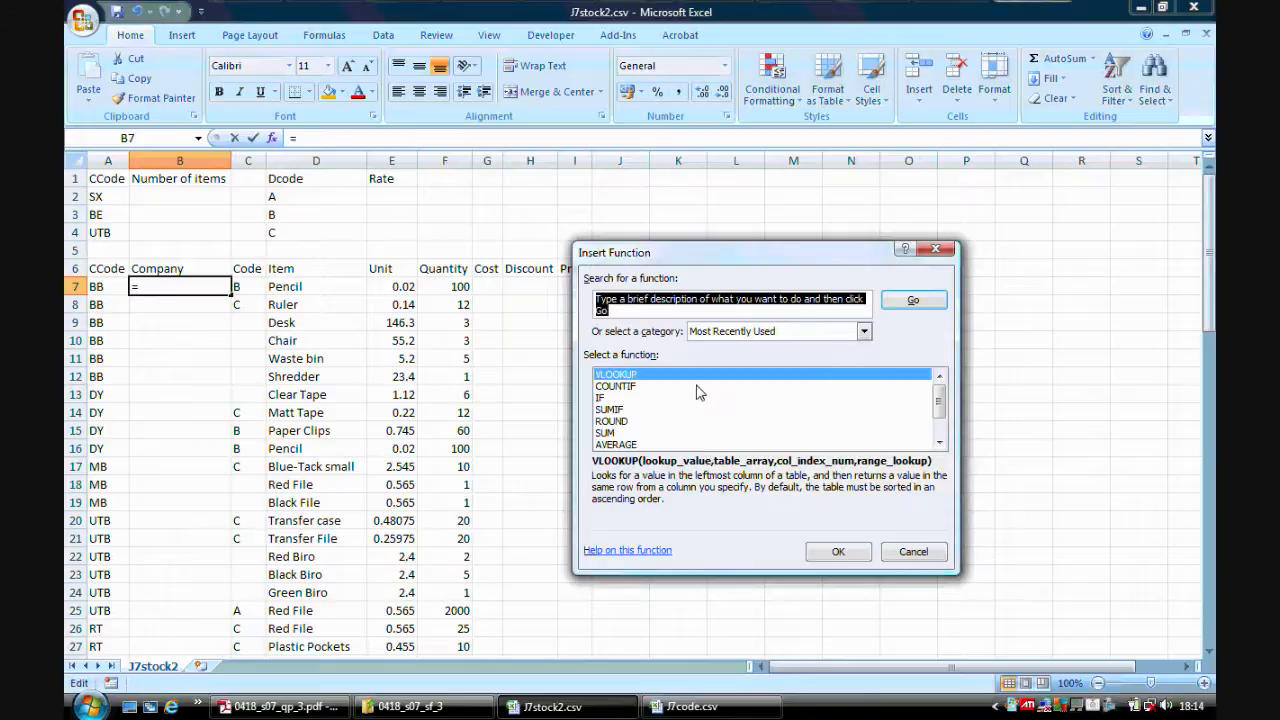
{"action": "type", "text": "vlookup"}
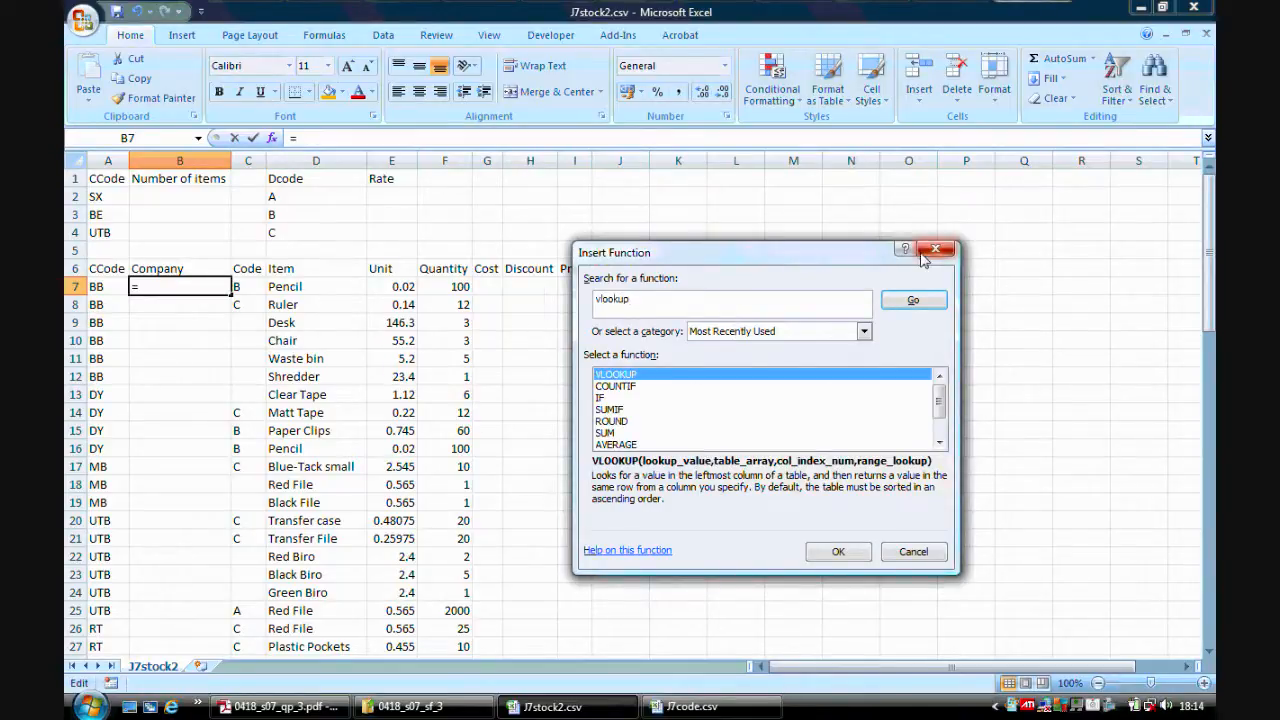
{"action": "left_click", "coordinate": [913, 300]}
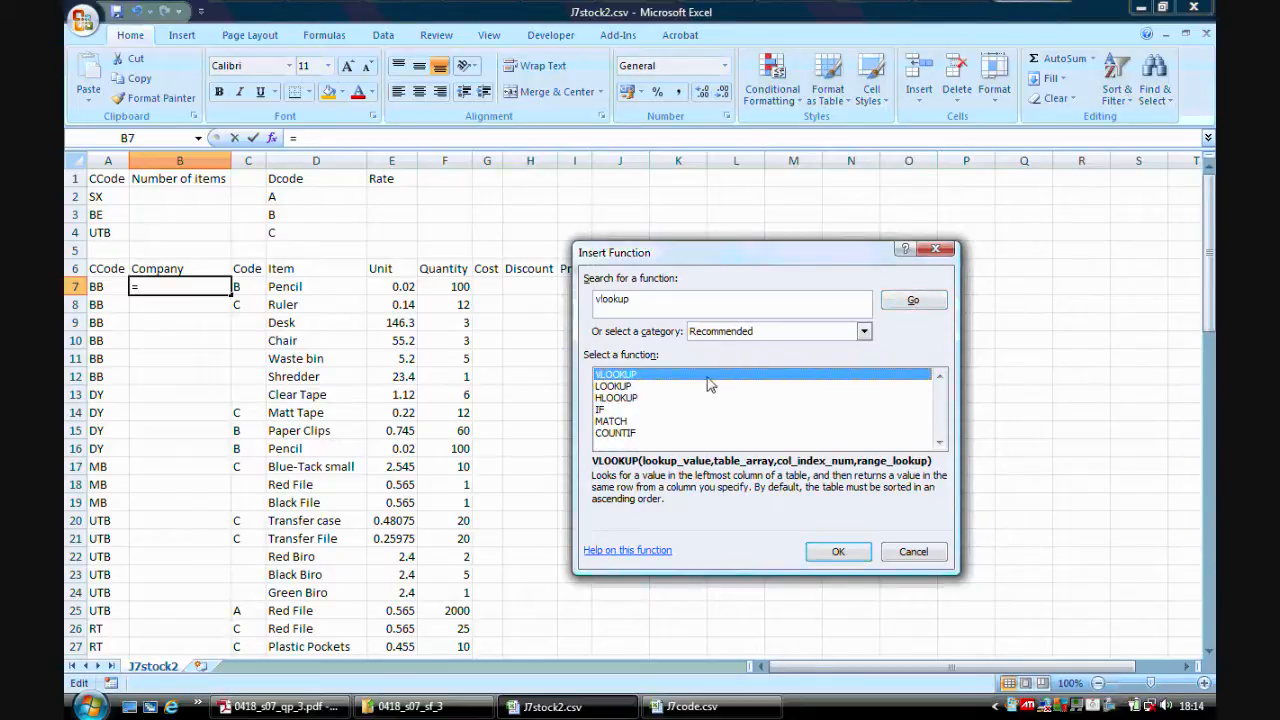
{"action": "left_click", "coordinate": [840, 552]}
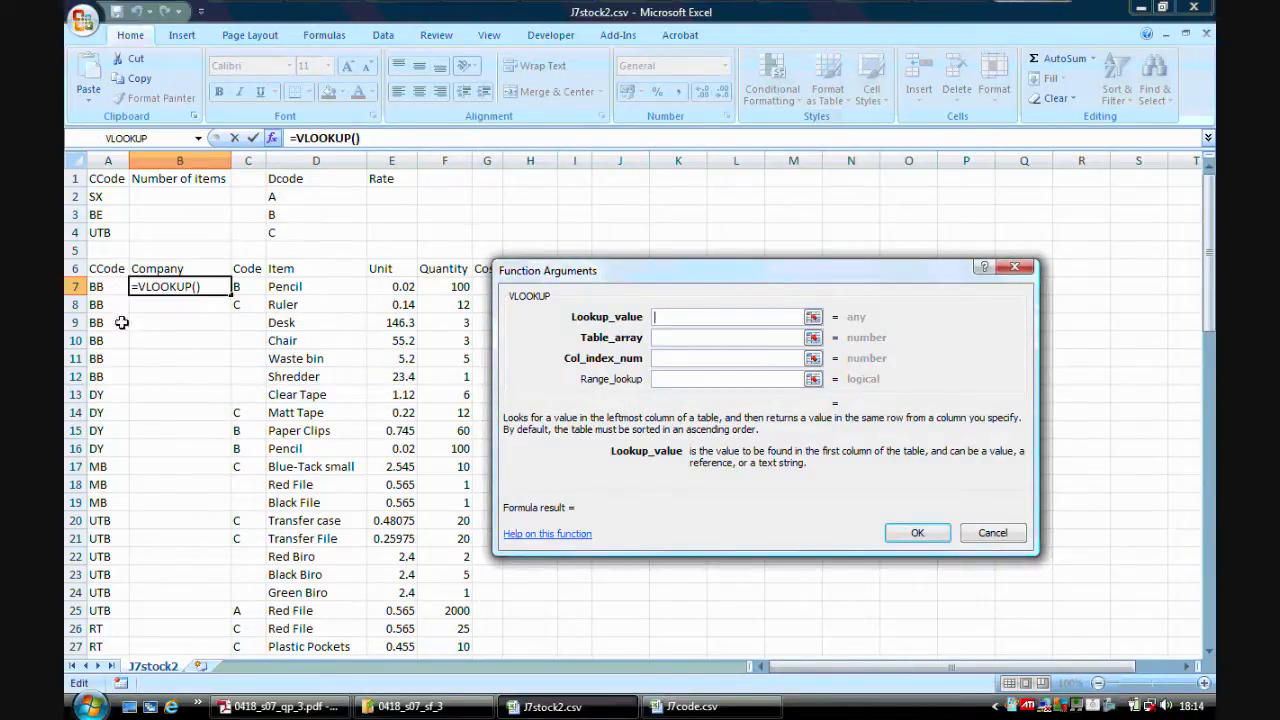
Set the lookup value to A7 and the table array to $A$2:$B$14 in the J7code workbook.
{"action": "left_click", "coordinate": [112, 287]}
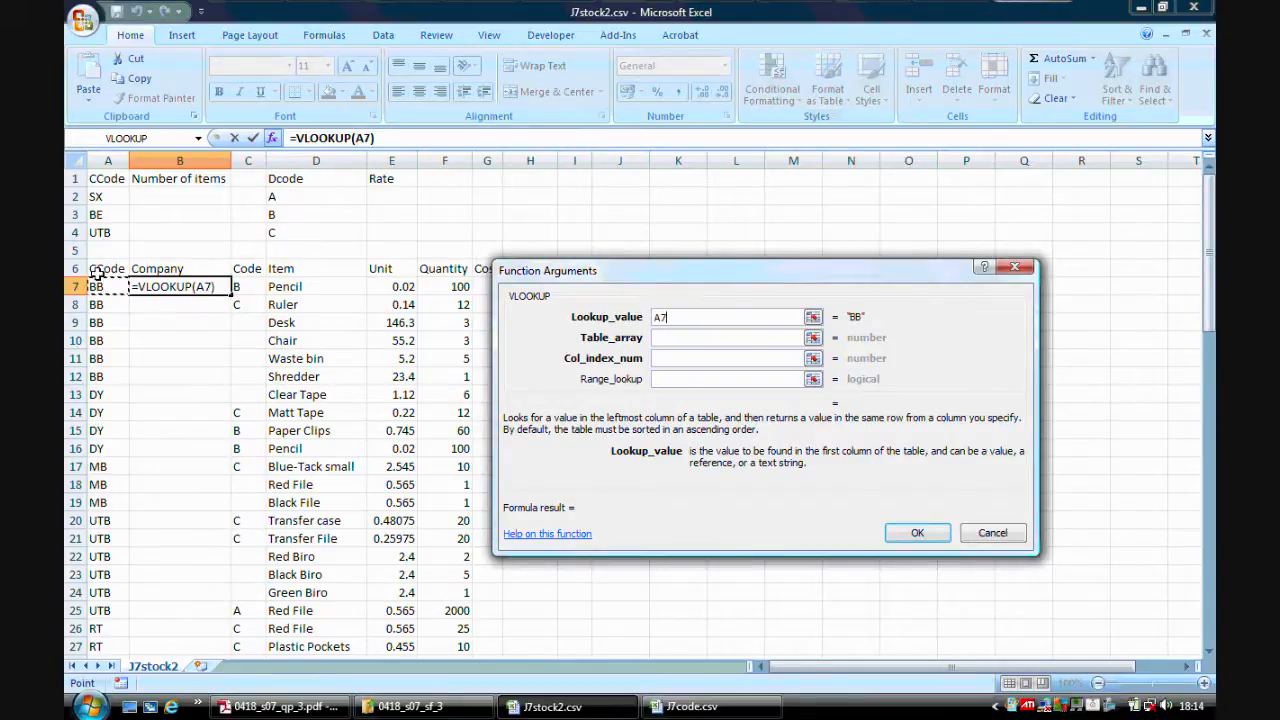
{"action": "left_click", "coordinate": [668, 338]}
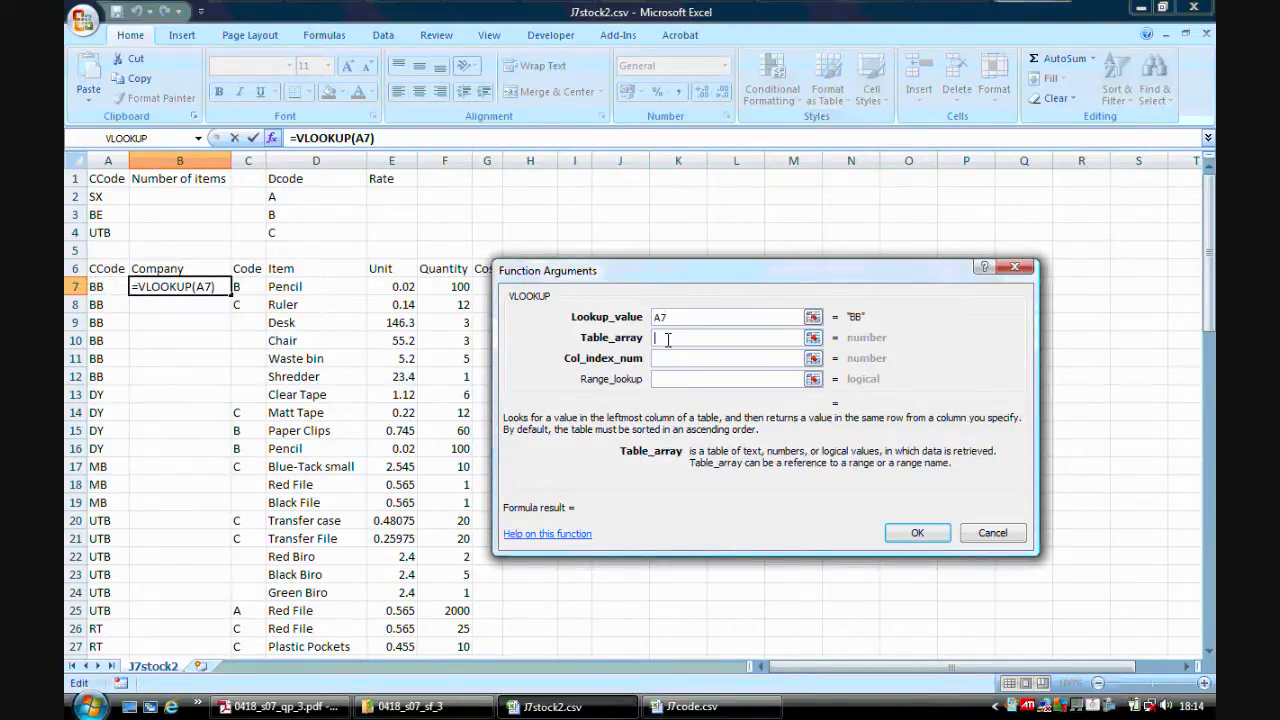
{"action": "left_click", "coordinate": [1166, 34]}
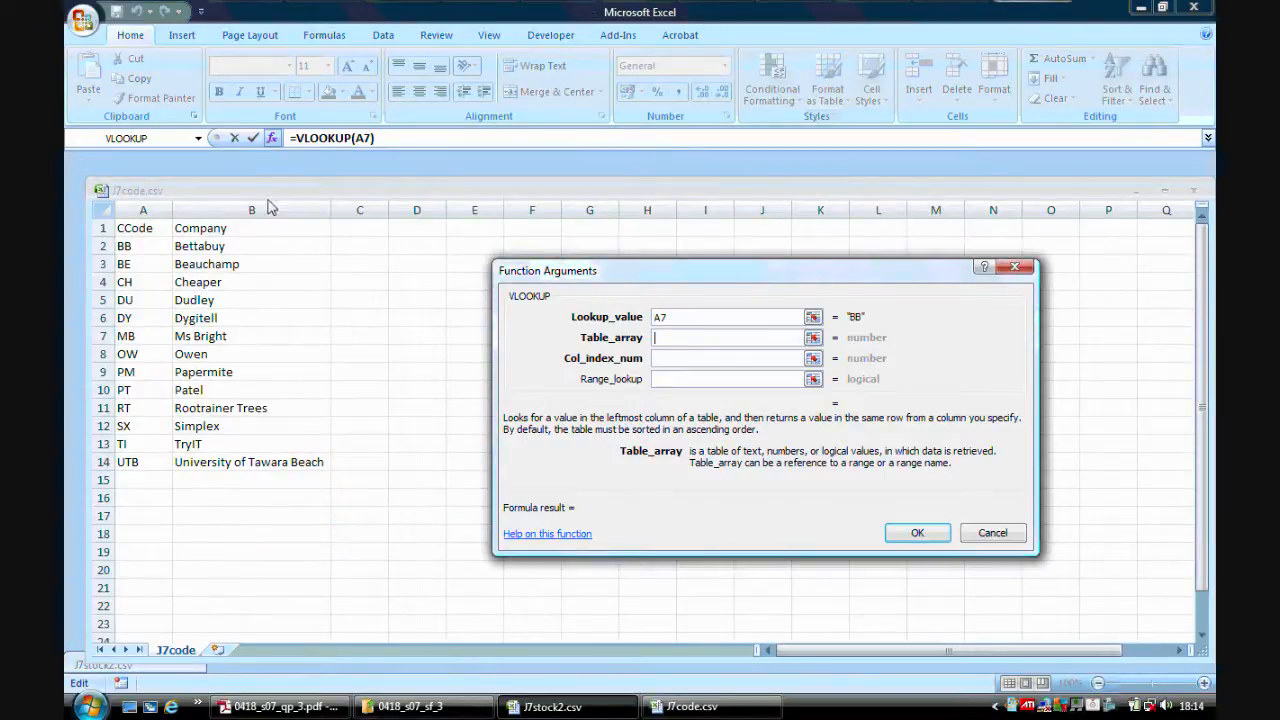
{"action": "left_click_drag", "start_coordinate": [146, 248], "coordinate": [235, 461]}
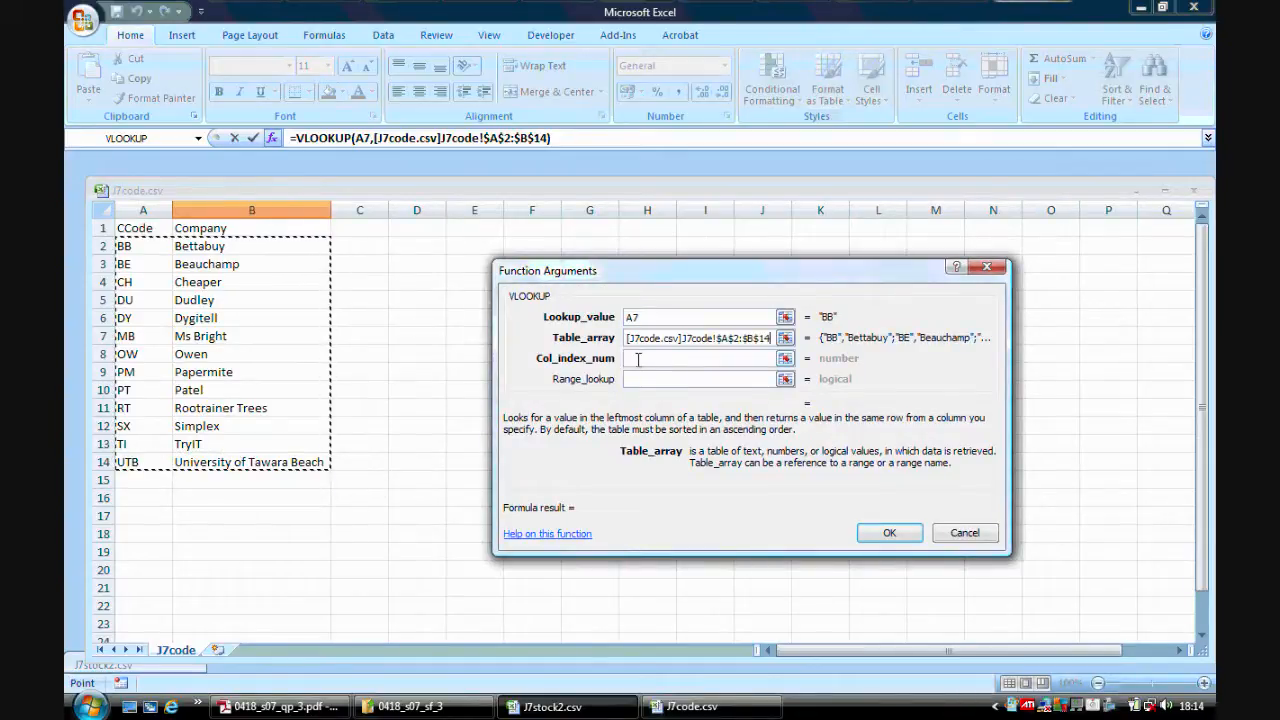
Set the column index to 2 and range lookup to 0, then confirm the function.
{"action": "left_click", "coordinate": [638, 358]}
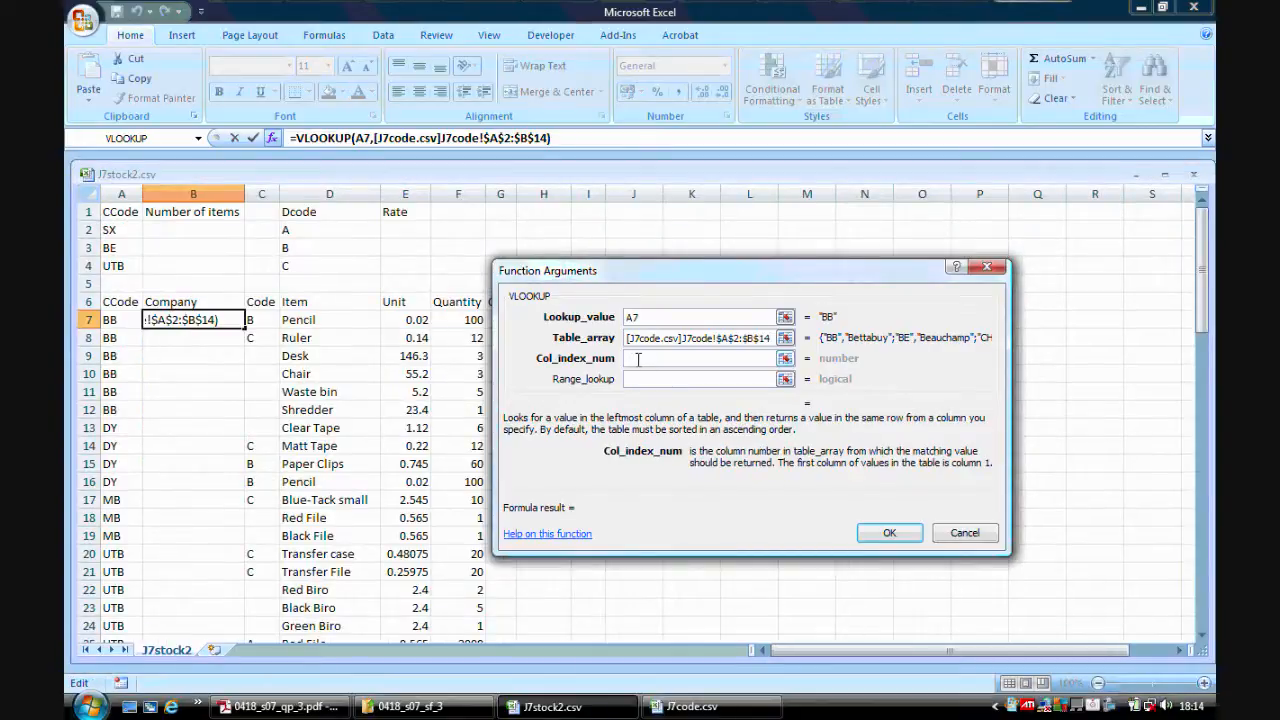
{"action": "type", "text": "2"}
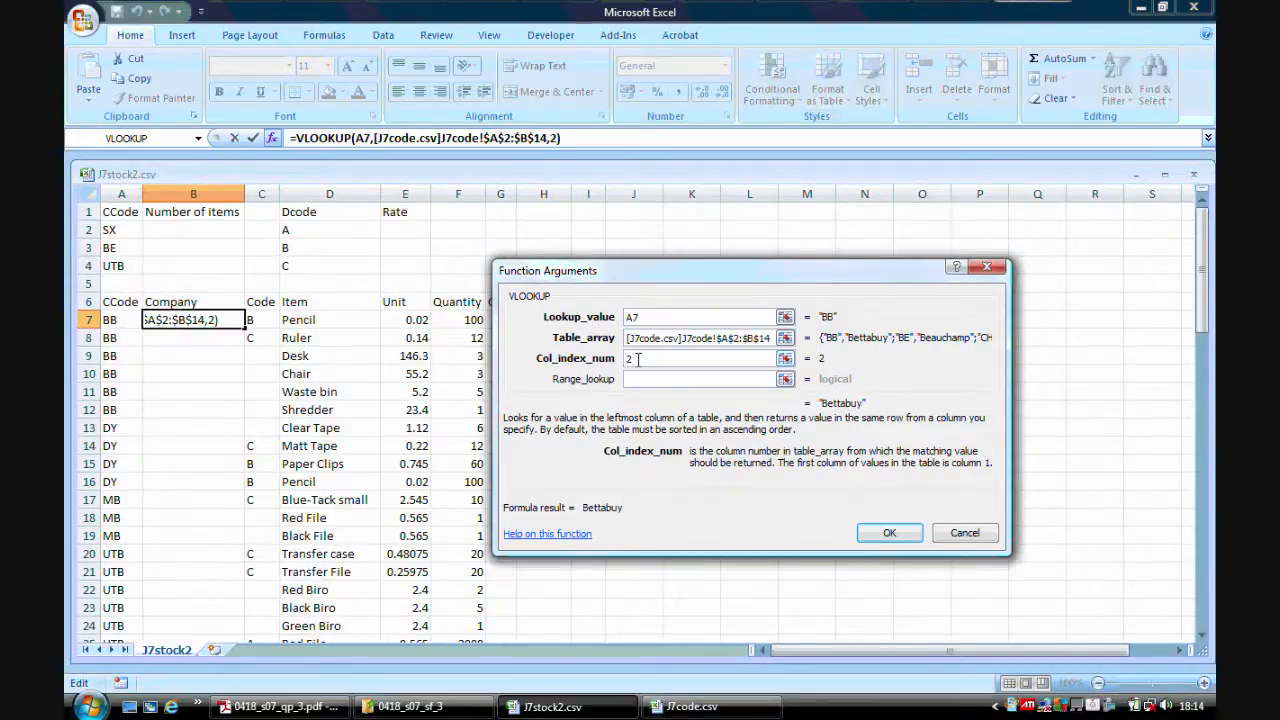
{"action": "left_click", "coordinate": [640, 380]}
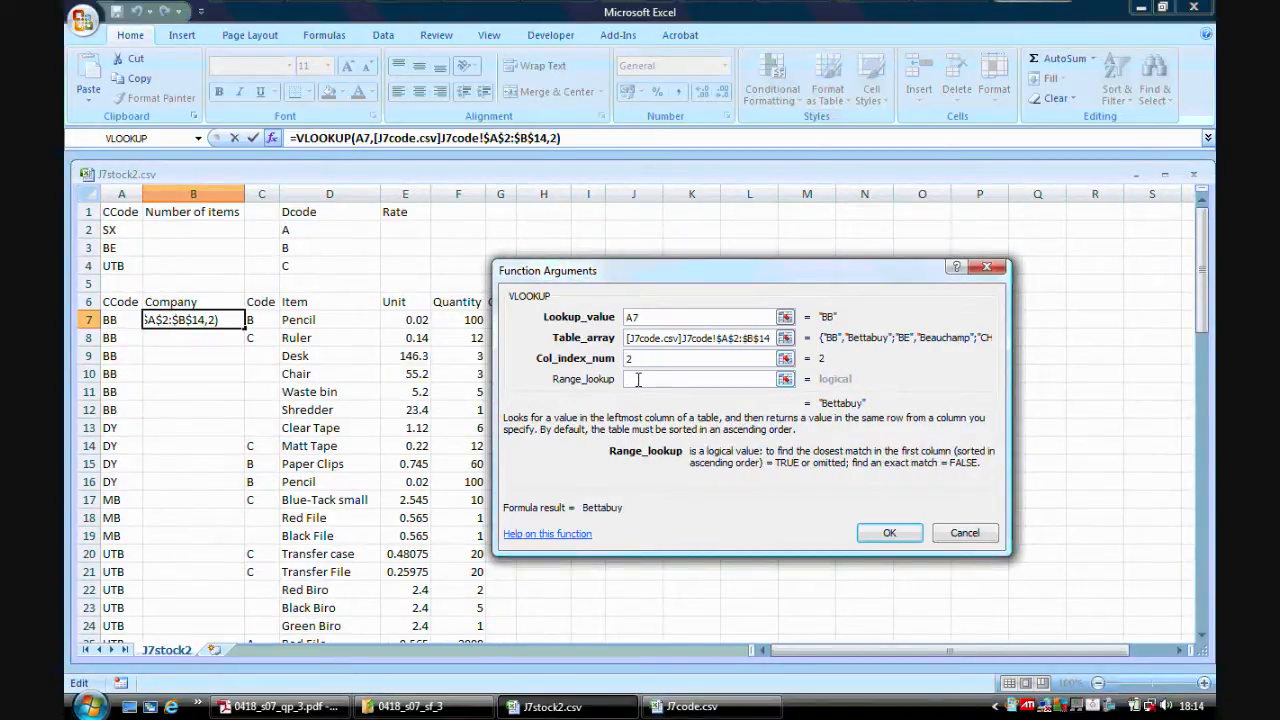
{"action": "type", "text": "0"}
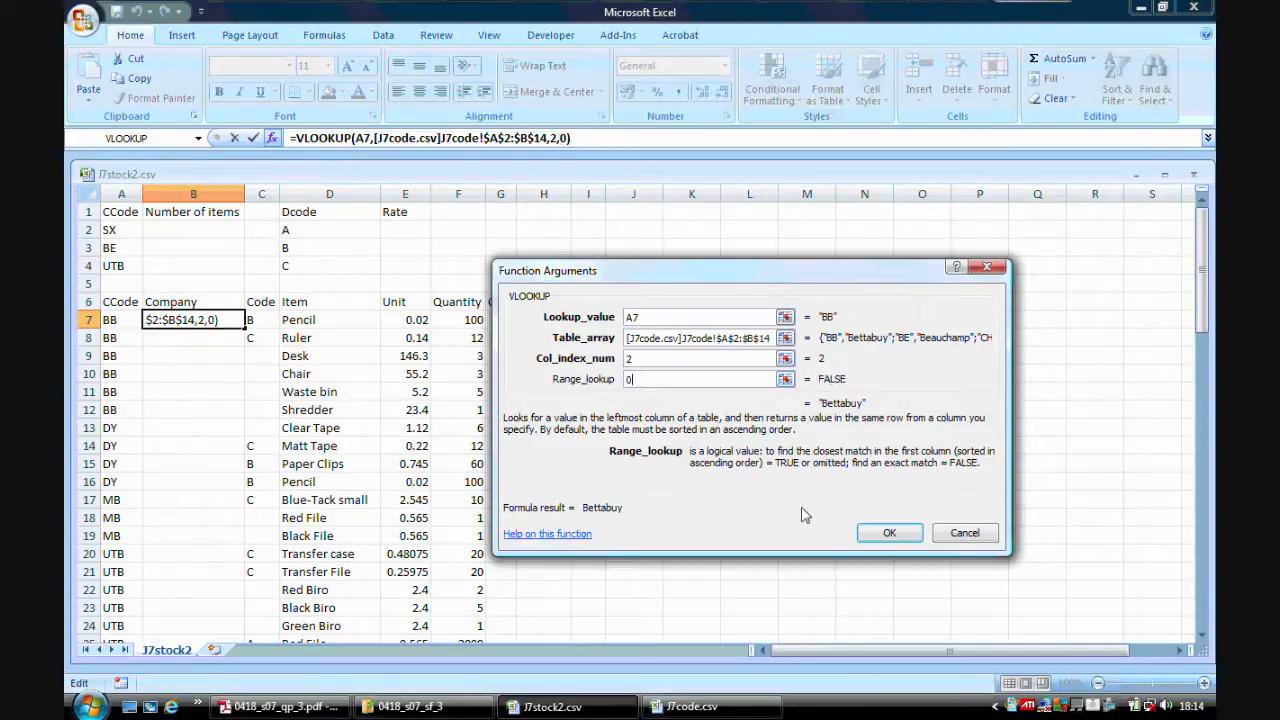
{"action": "left_click", "coordinate": [886, 532]}
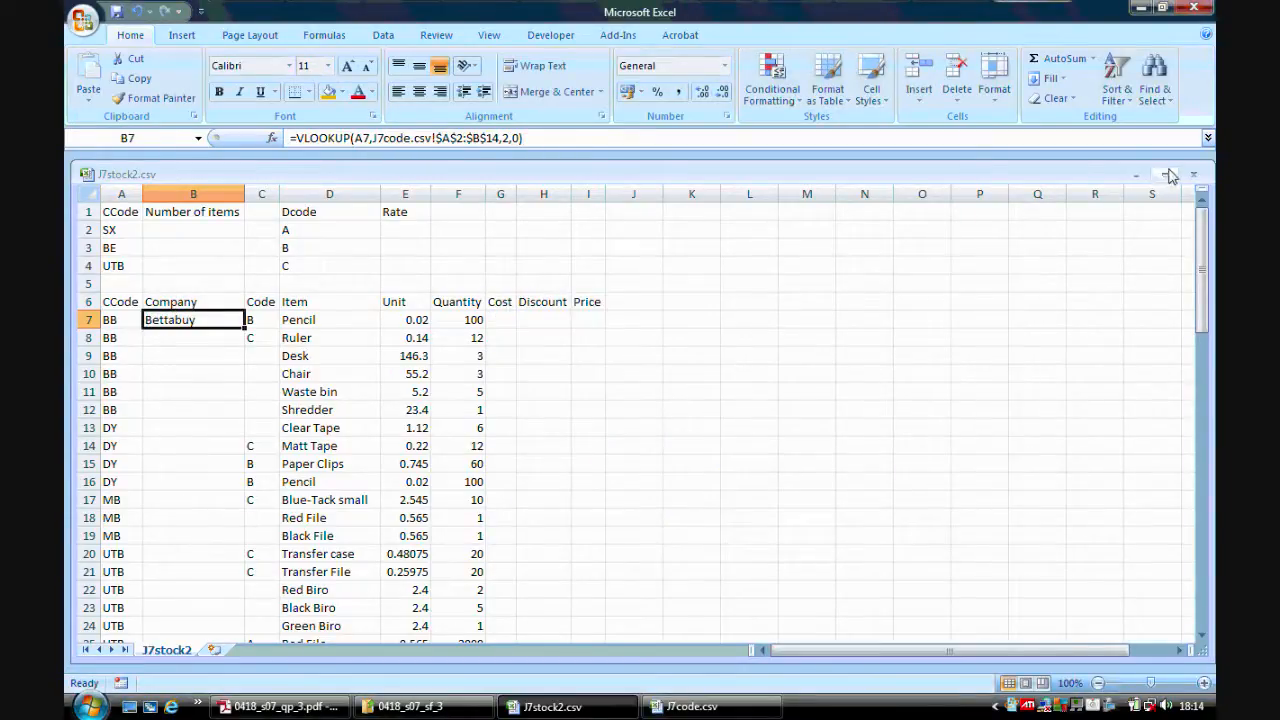
Replicate the B7 lookup formula down the Company column and autofit column B to fit the names.
{"action": "left_click", "coordinate": [1164, 174]}
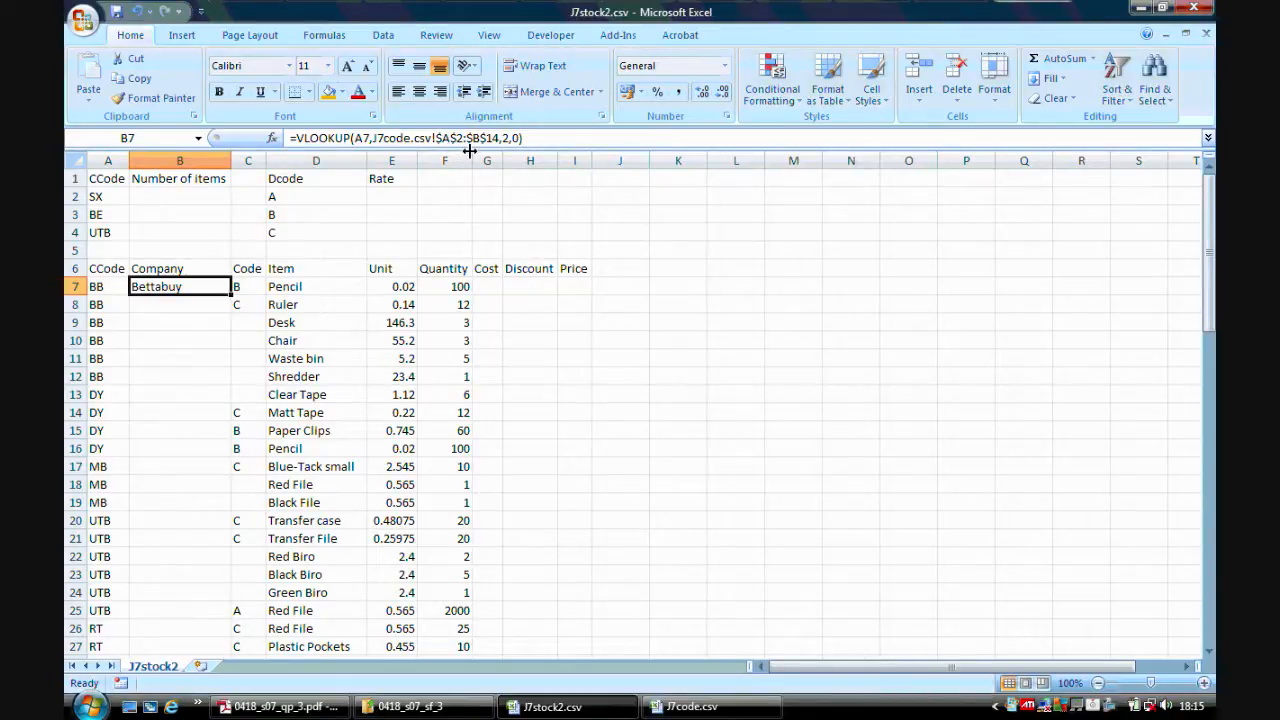
{"action": "double_click", "coordinate": [230, 296]}
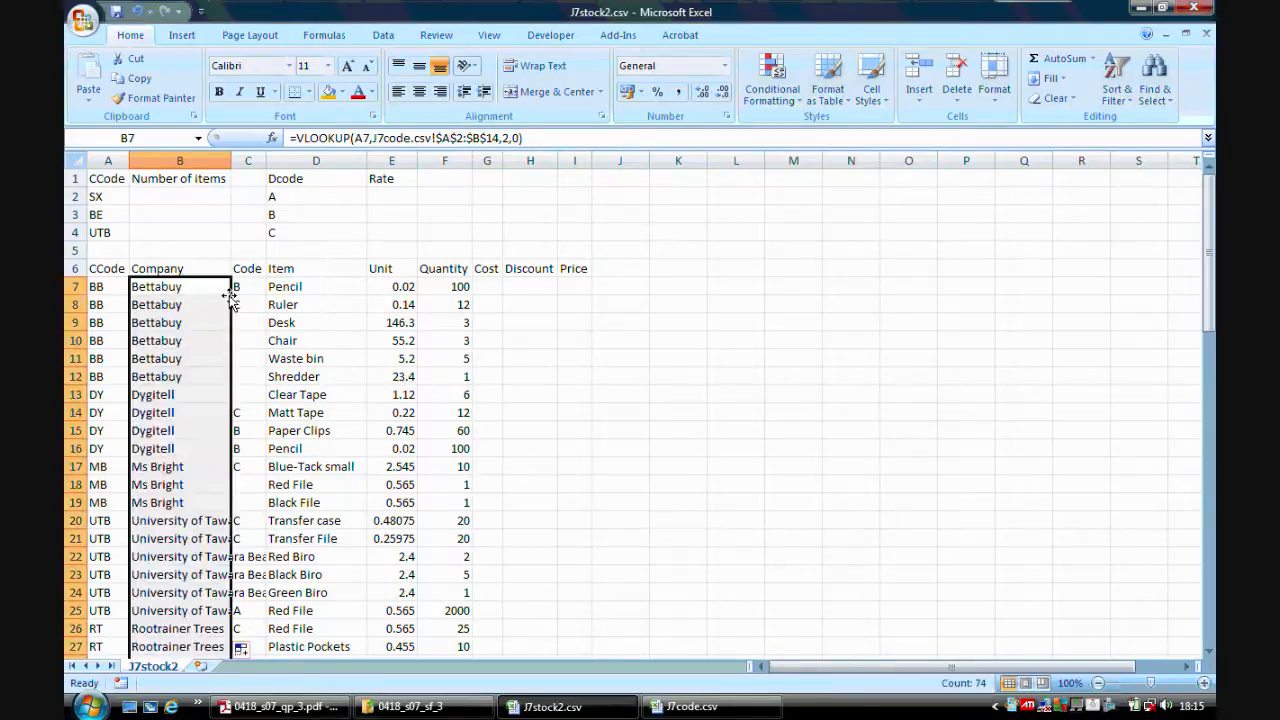
{"action": "double_click", "coordinate": [230, 157]}
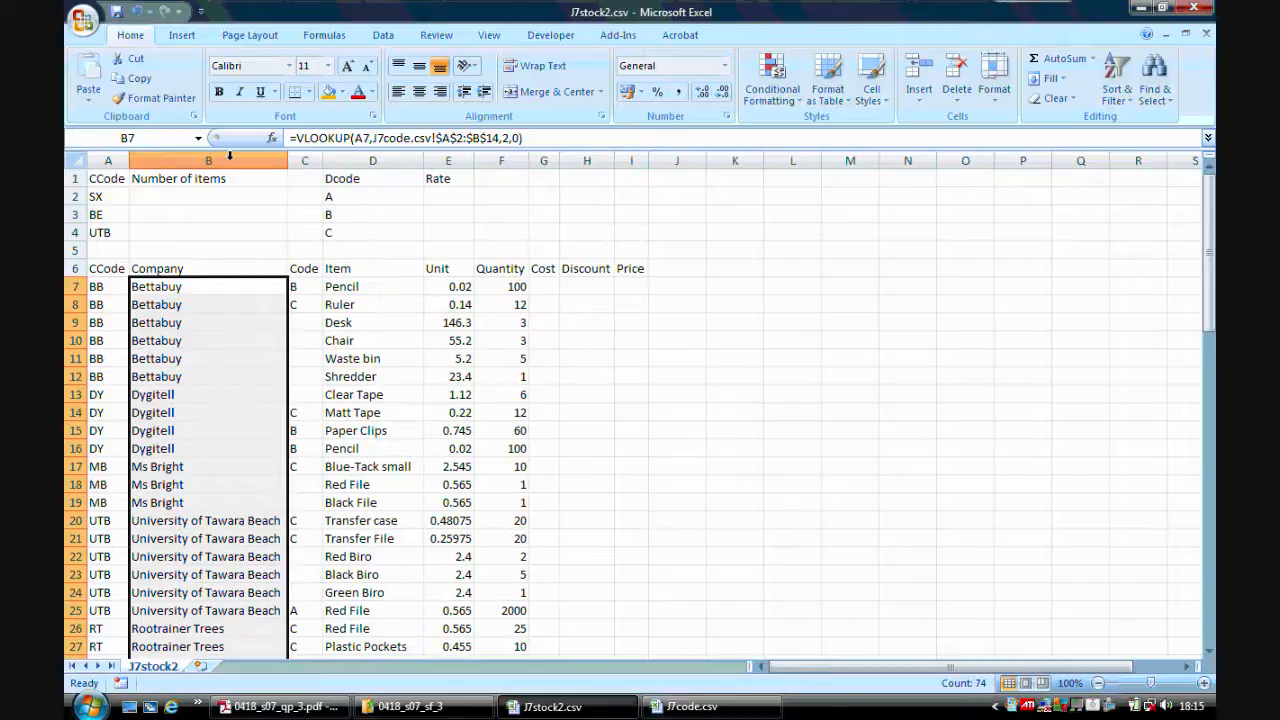
{"action": "left_click", "coordinate": [184, 290]}
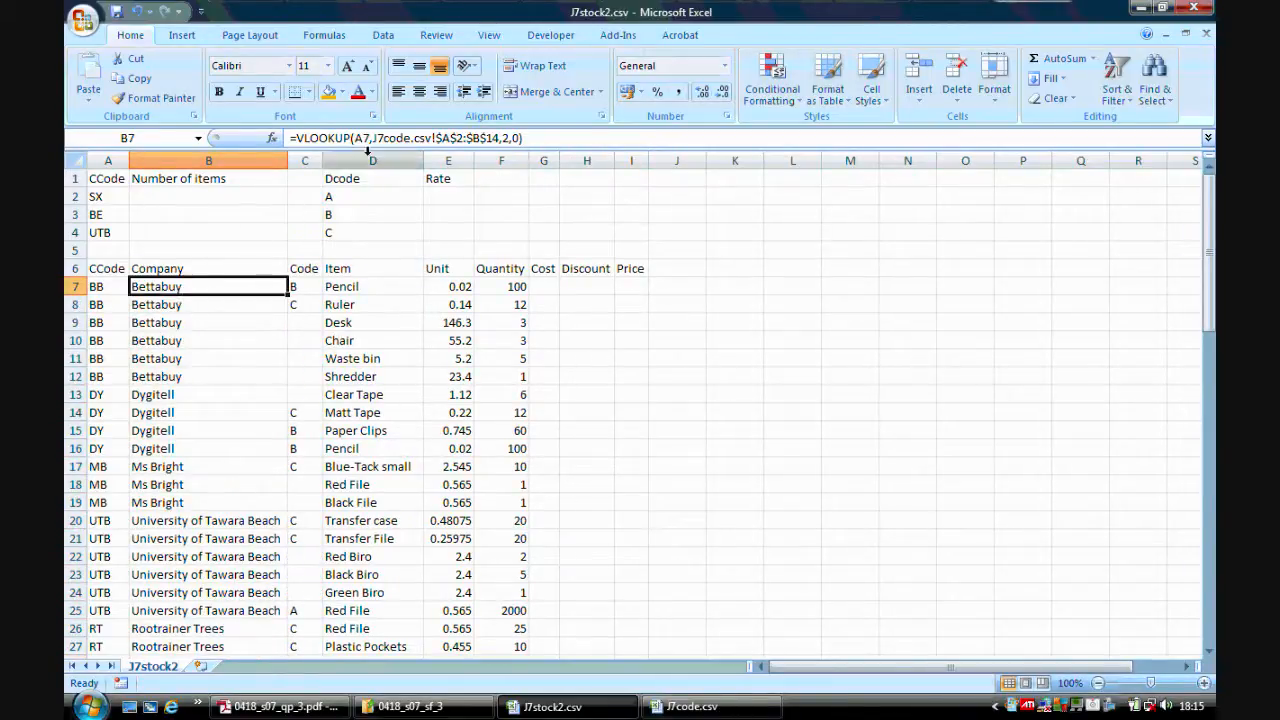
{"action": "left_click", "coordinate": [207, 304]}
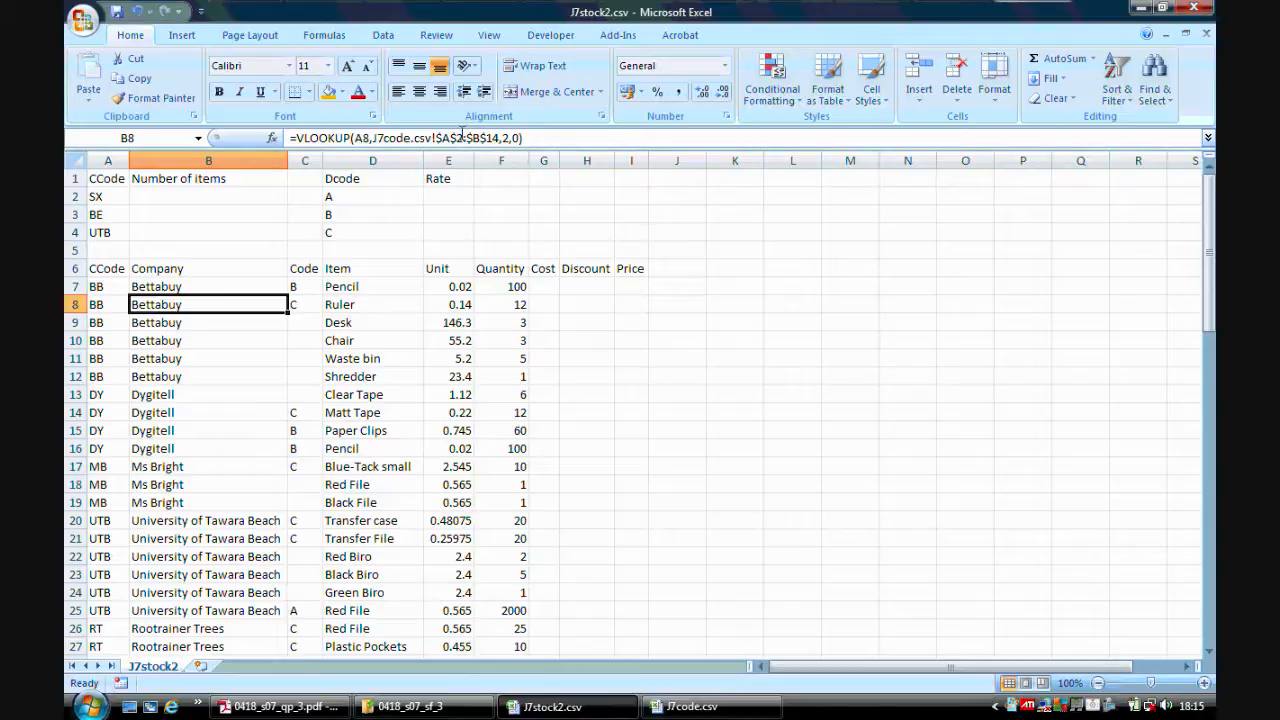
{"action": "left_click", "coordinate": [187, 324]}
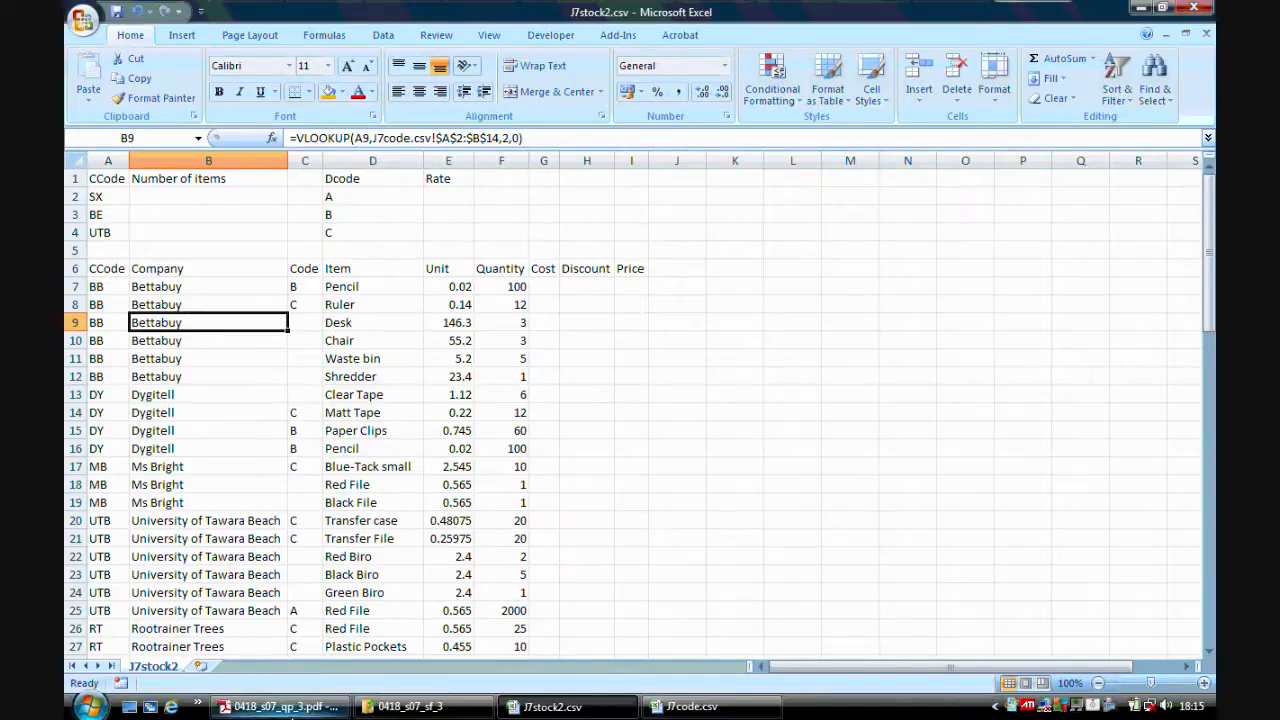
Switch to the question paper and scroll to read the next tasks.
{"action": "left_click", "coordinate": [280, 706]}
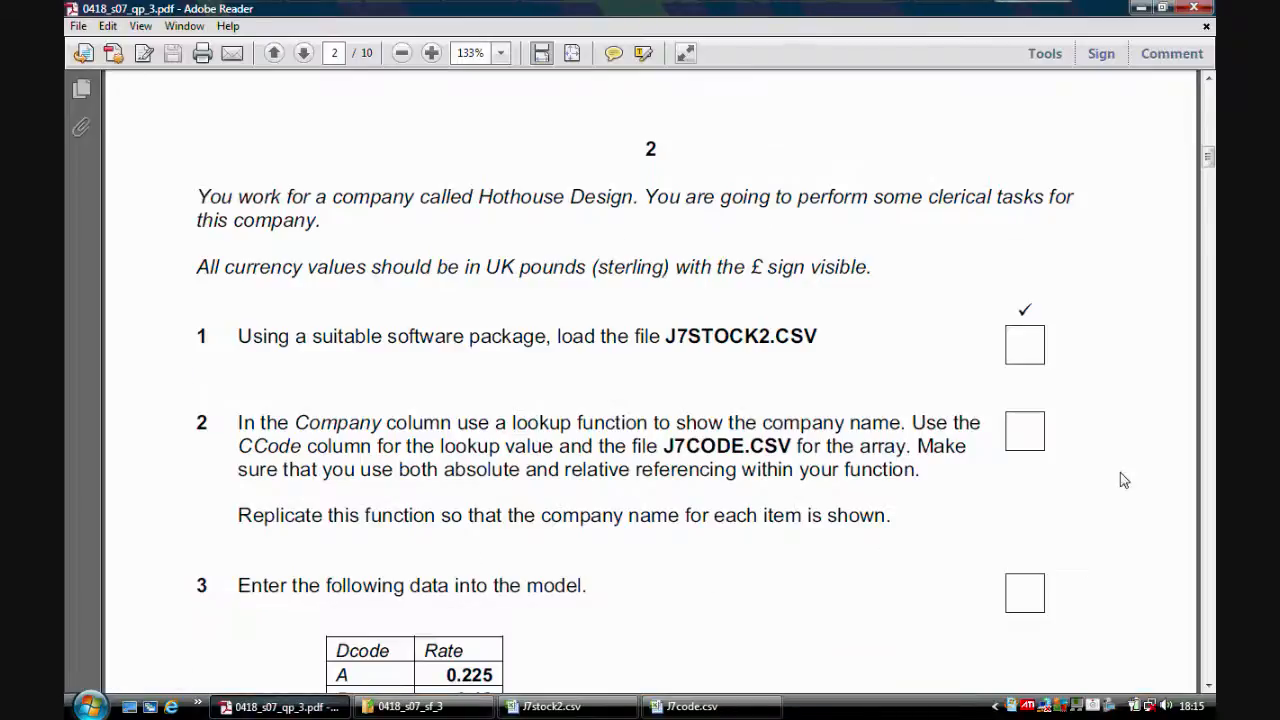
{"action": "scroll", "coordinate": [806, 288], "scroll_direction": "down", "scroll_amount": 5}
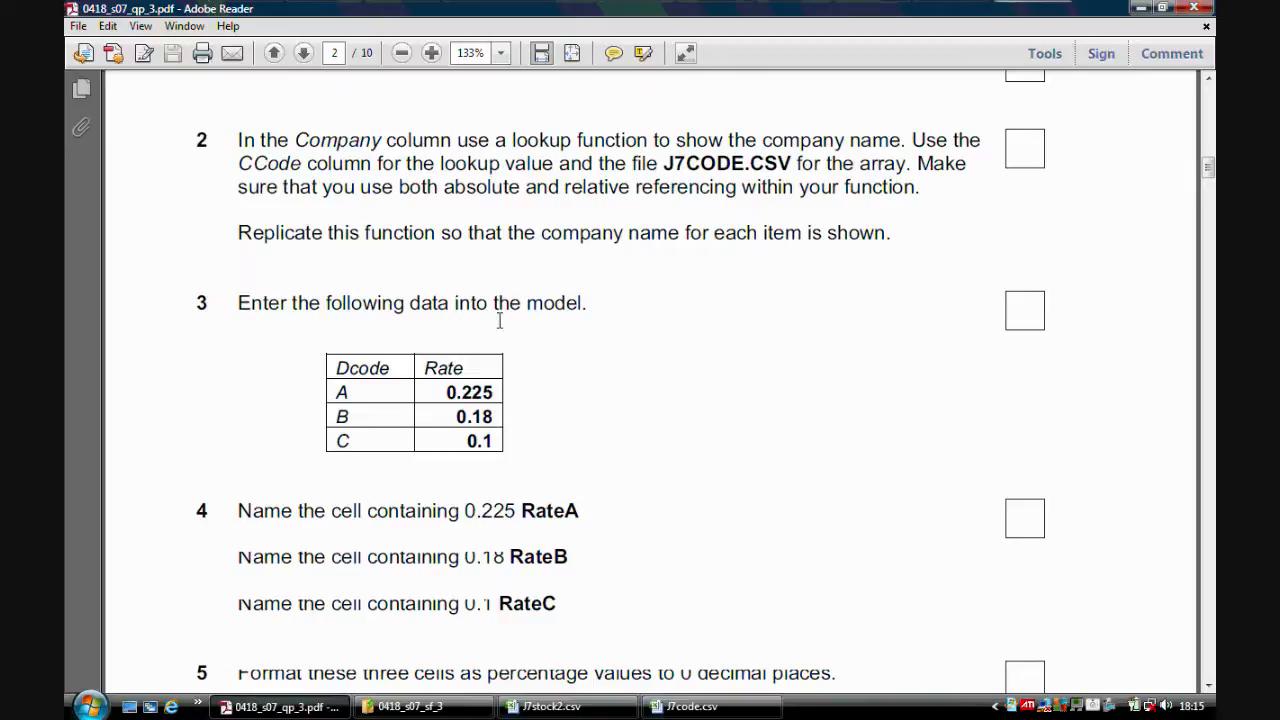
Enter the rates 0.225, 0.18 and 0.1 in E2:E4 beside Dcodes A, B and C.
{"action": "left_click", "coordinate": [550, 706]}
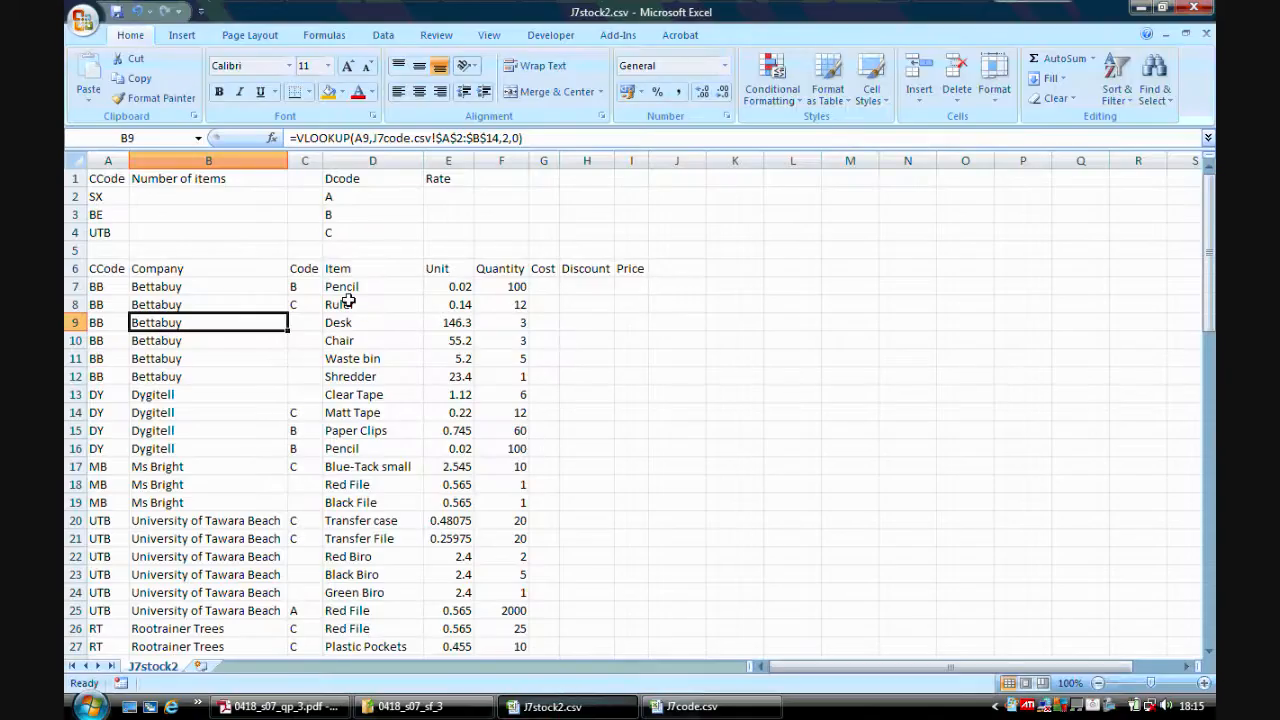
{"action": "left_click", "coordinate": [446, 199]}
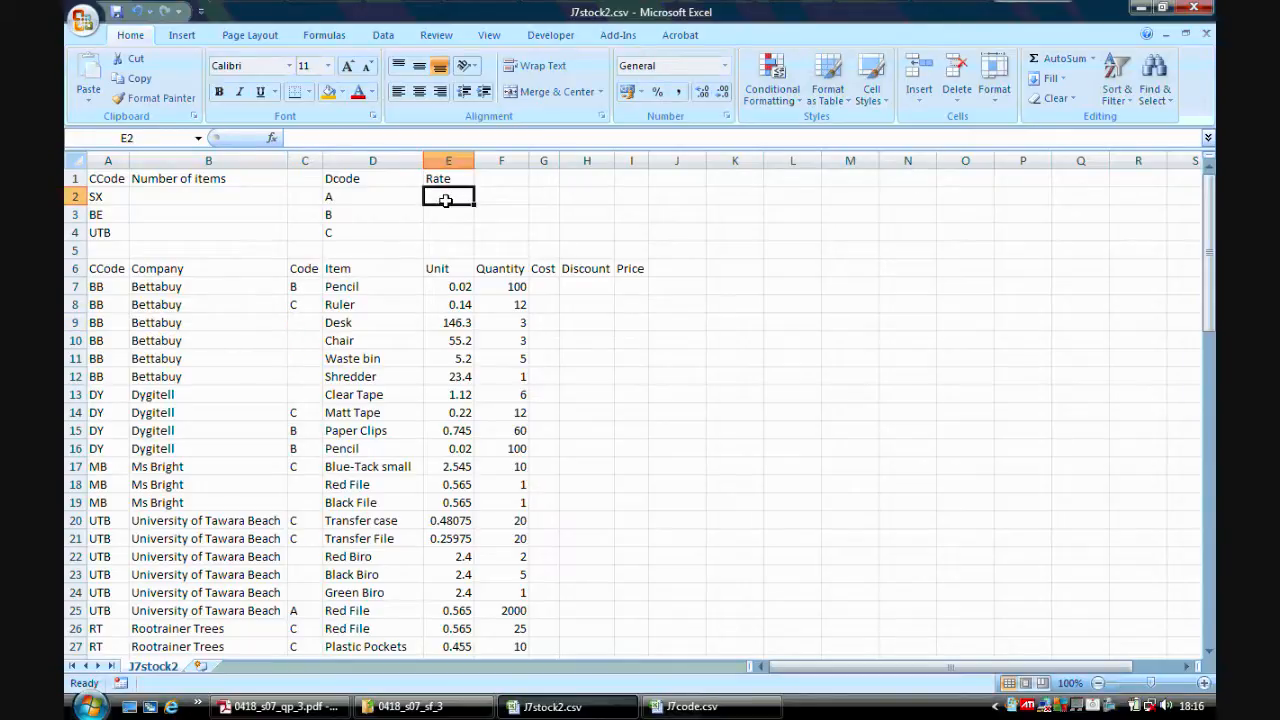
{"action": "type", "text": "0.225"}
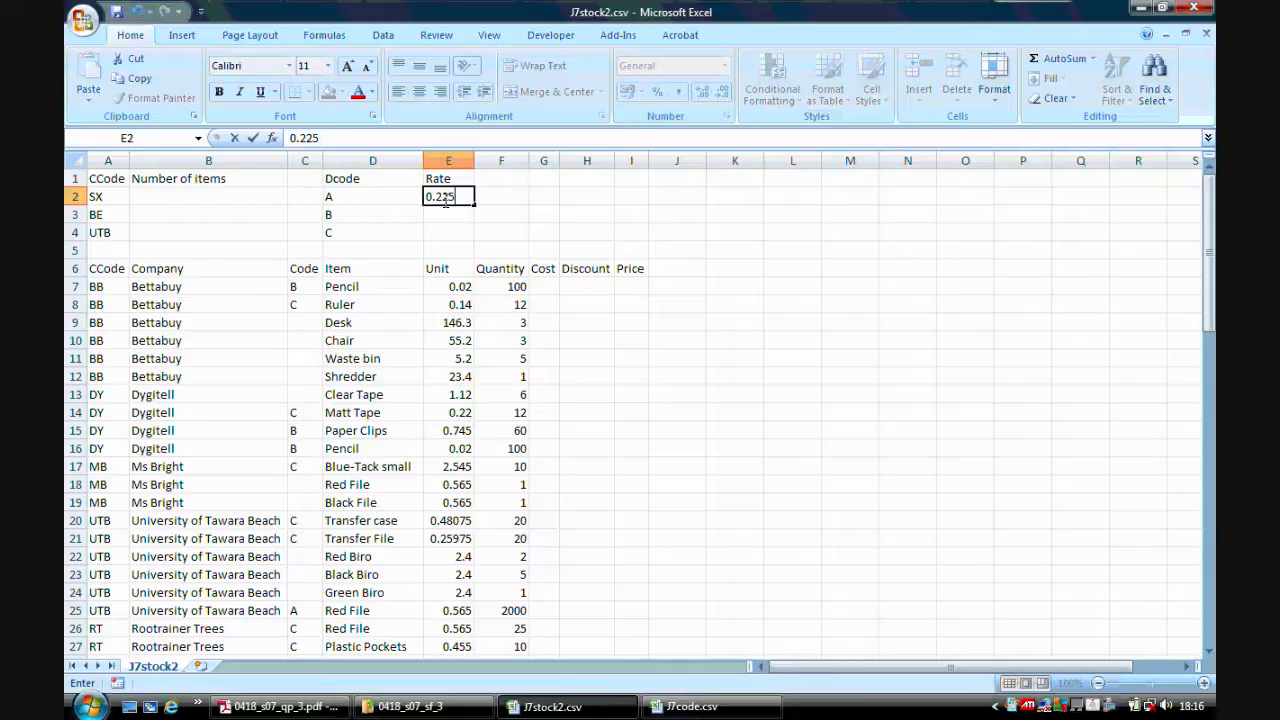
{"action": "left_click", "coordinate": [446, 213]}
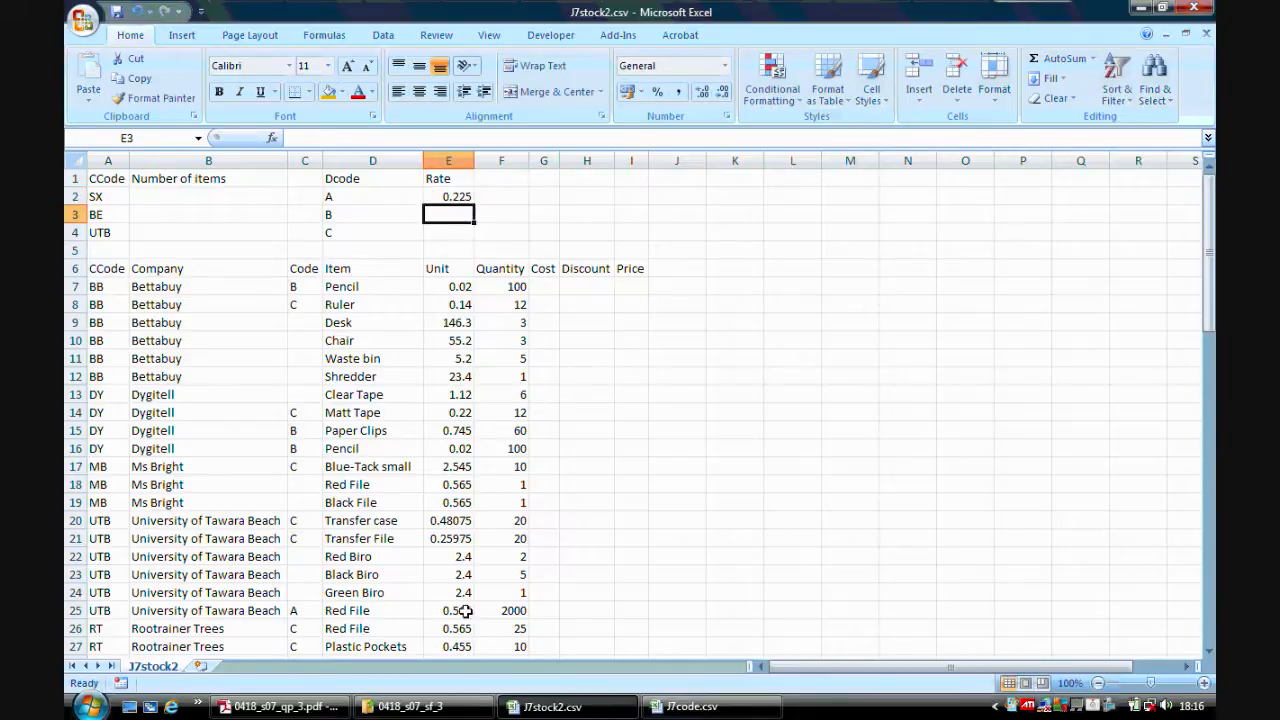
{"action": "left_click", "coordinate": [293, 707]}
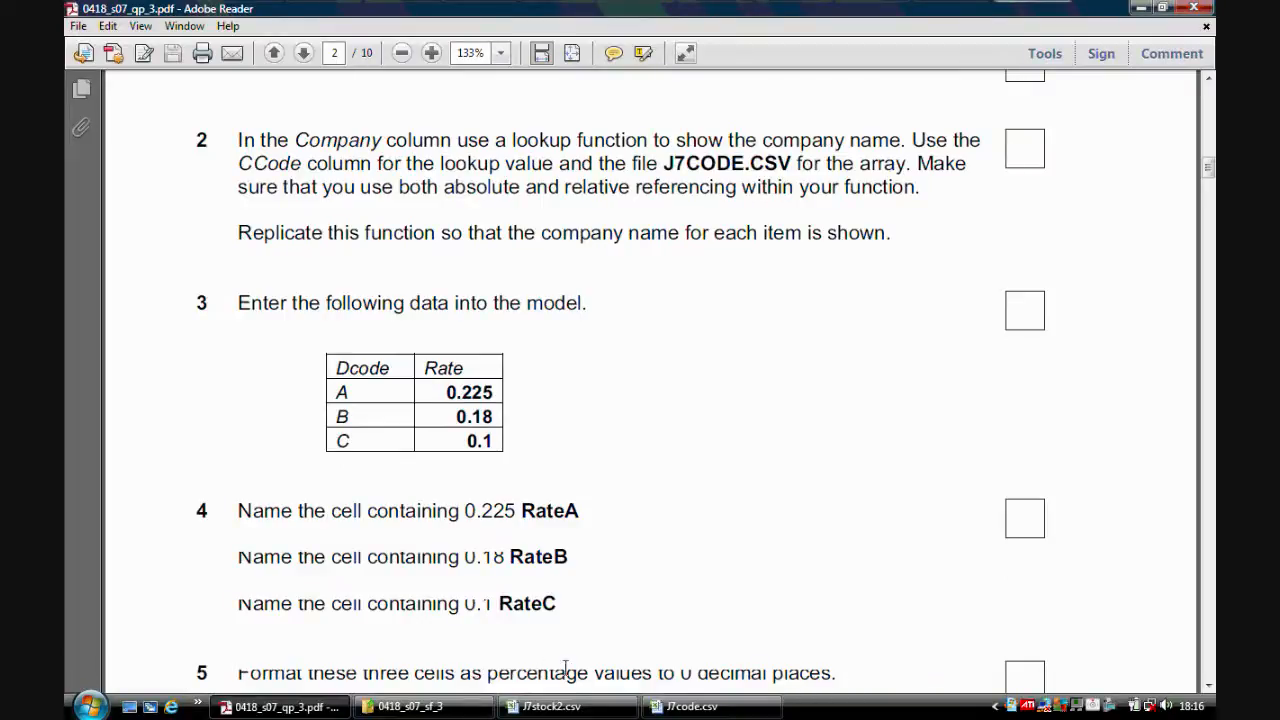
{"action": "left_click", "coordinate": [545, 706]}
{"action": "type", "text": "0"}
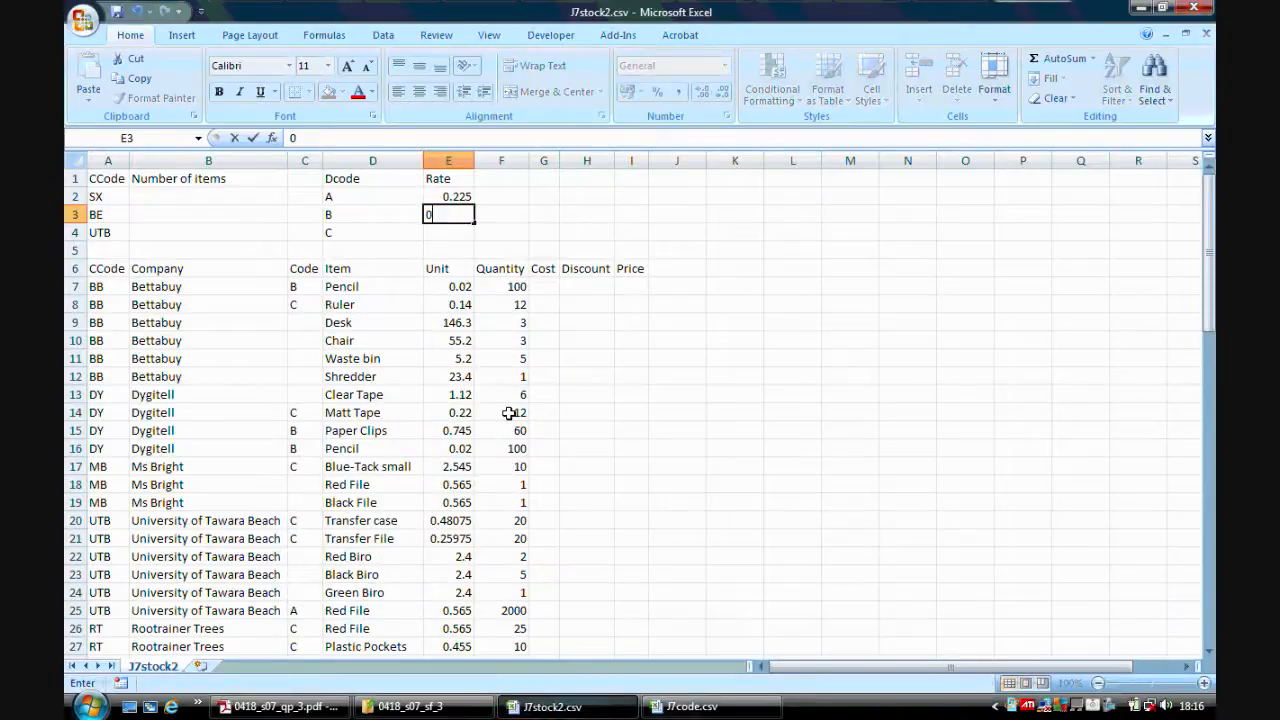
{"action": "type", "text": ".18"}
{"action": "left_click", "coordinate": [452, 233]}
{"action": "type", "text": "0.1"}
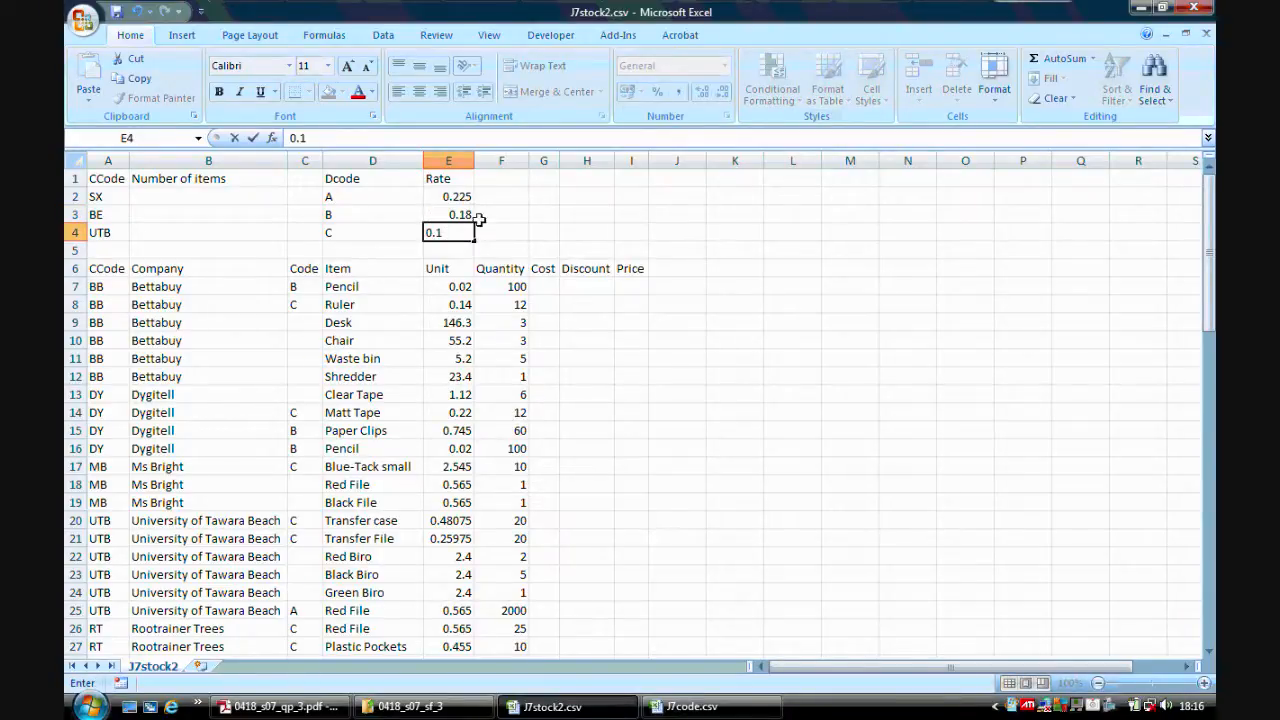
{"action": "left_click", "coordinate": [570, 250]}
Name the cell containing 0.225 (E2) ratea.
{"action": "left_click", "coordinate": [280, 706]}
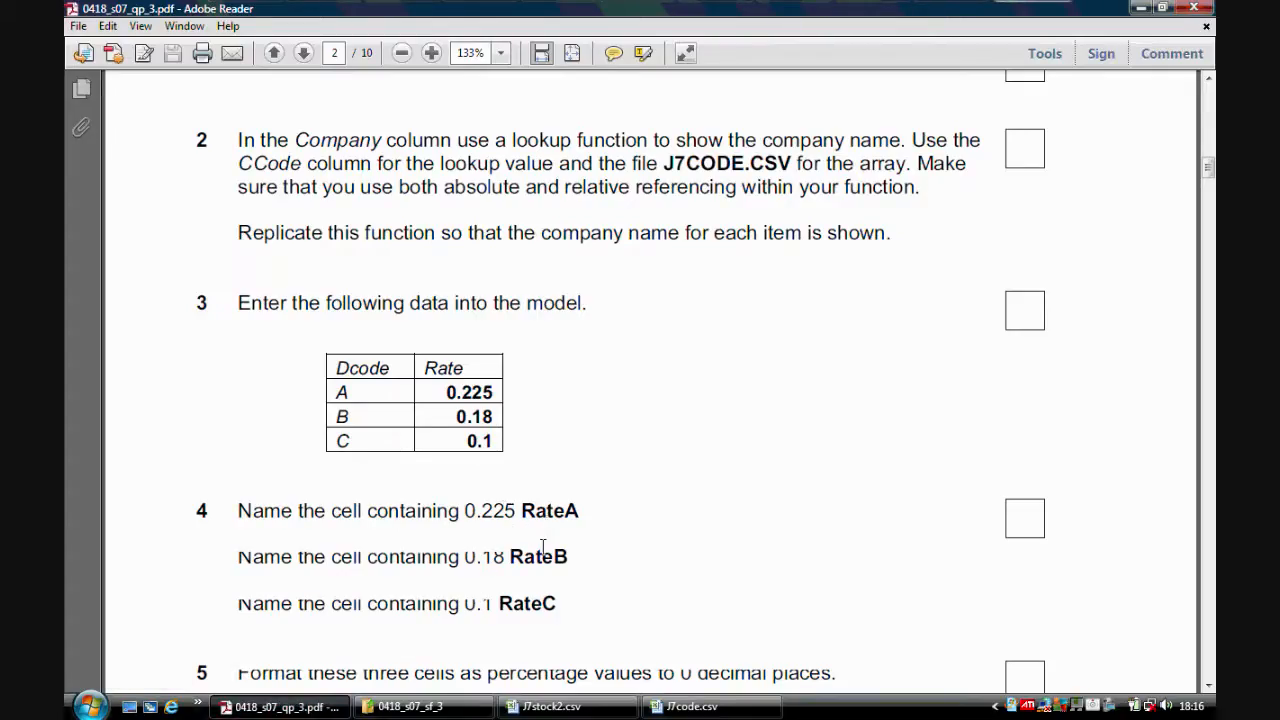
{"action": "left_click", "coordinate": [550, 706]}
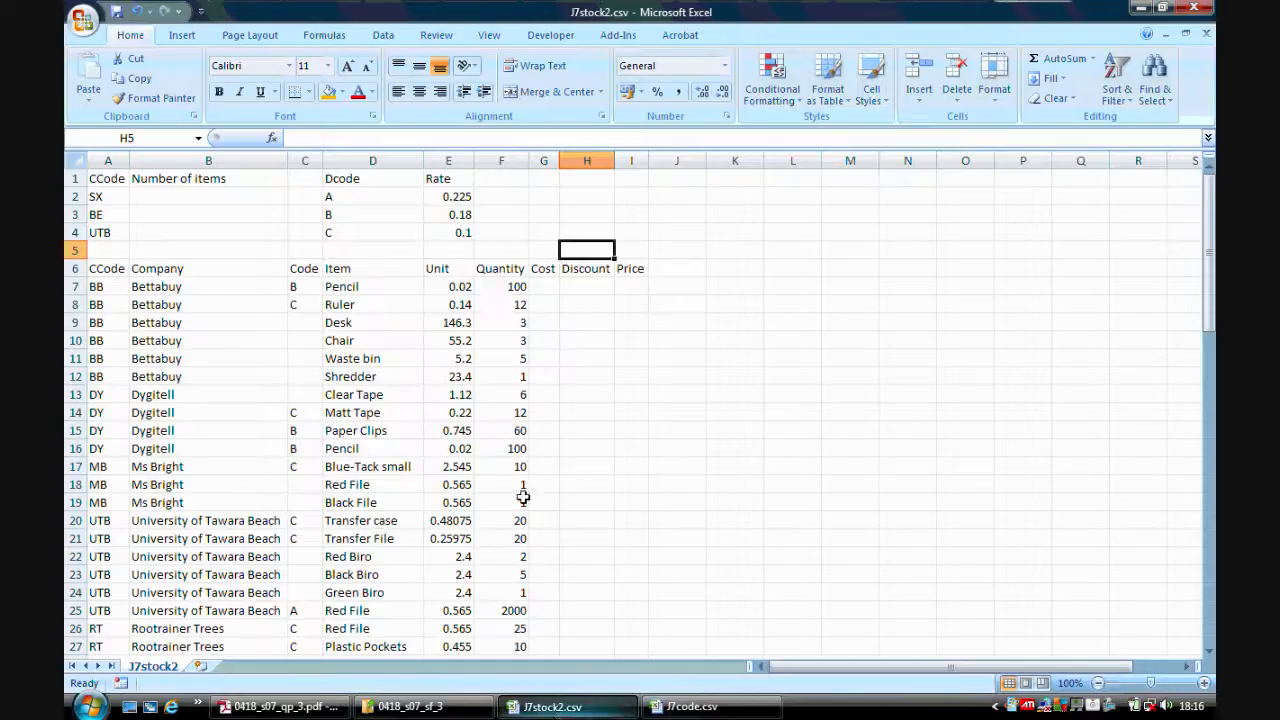
{"action": "left_click", "coordinate": [457, 196]}
{"action": "left_click", "coordinate": [152, 140]}
{"action": "type", "text": "rat"}
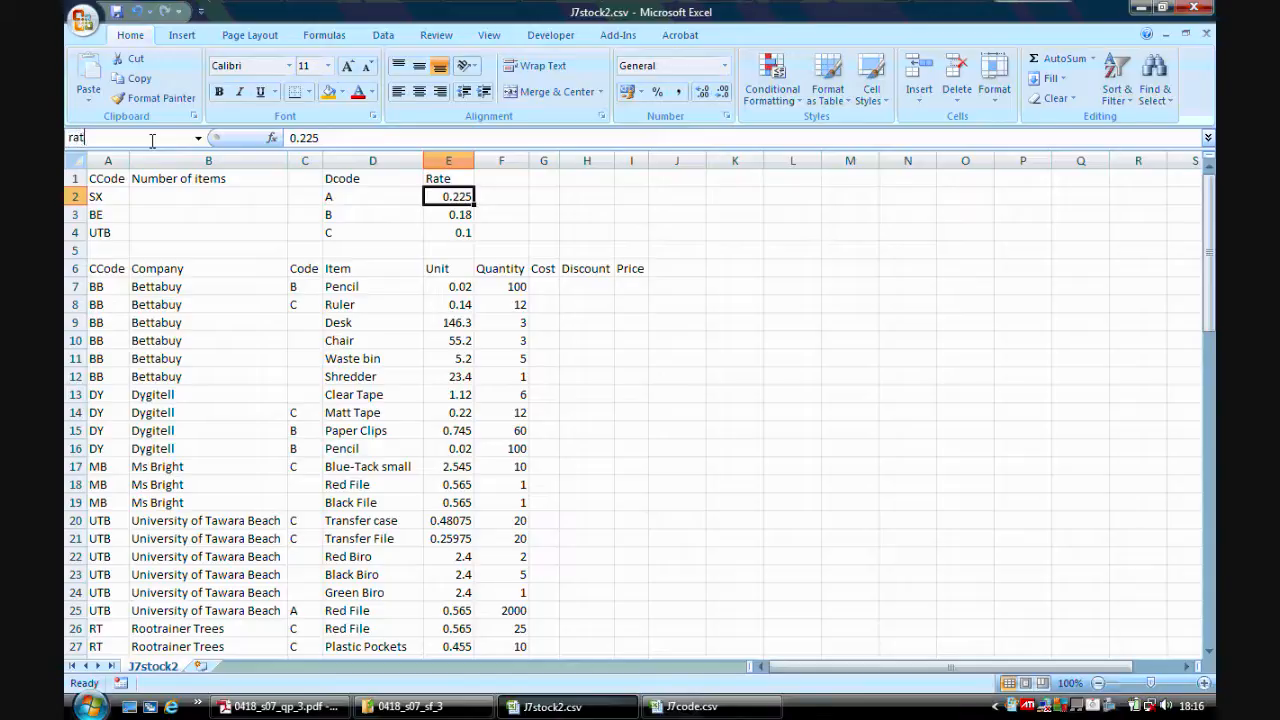
{"action": "type", "text": "ea"}
{"action": "key", "text": "Return"}
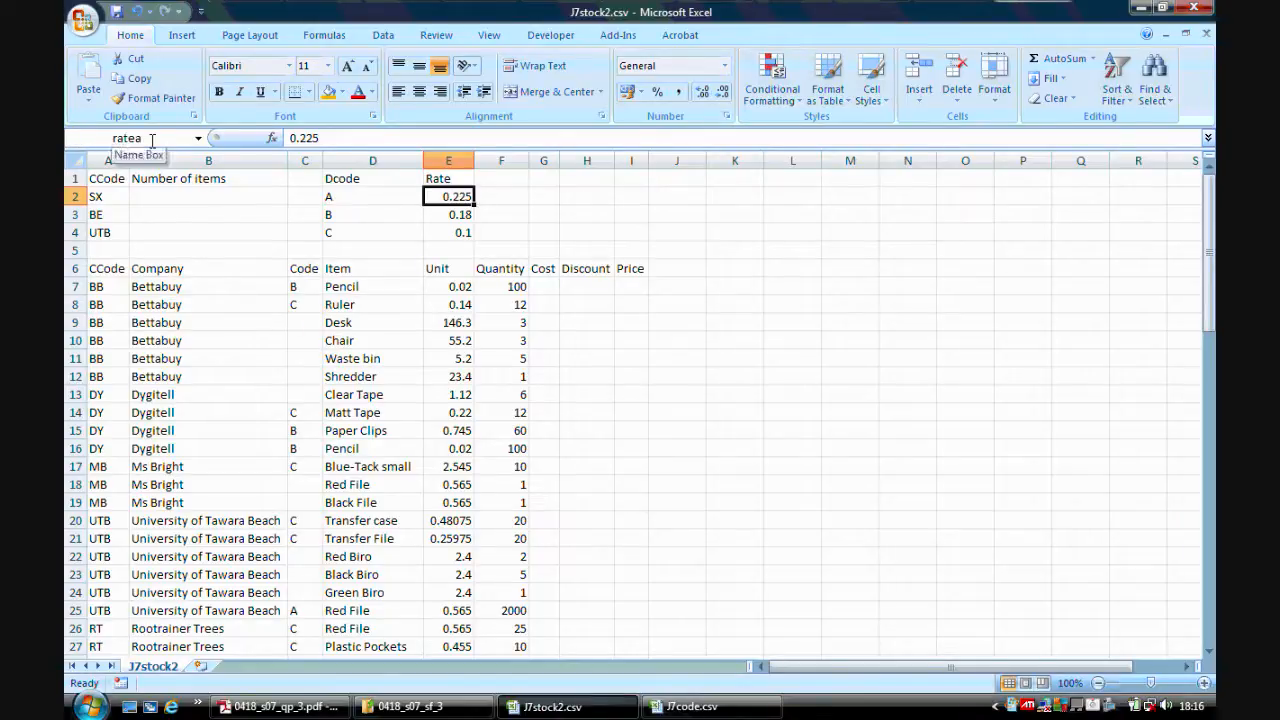
Name cell E3 rateb and cell E4 ratec.
{"action": "left_click", "coordinate": [458, 215]}
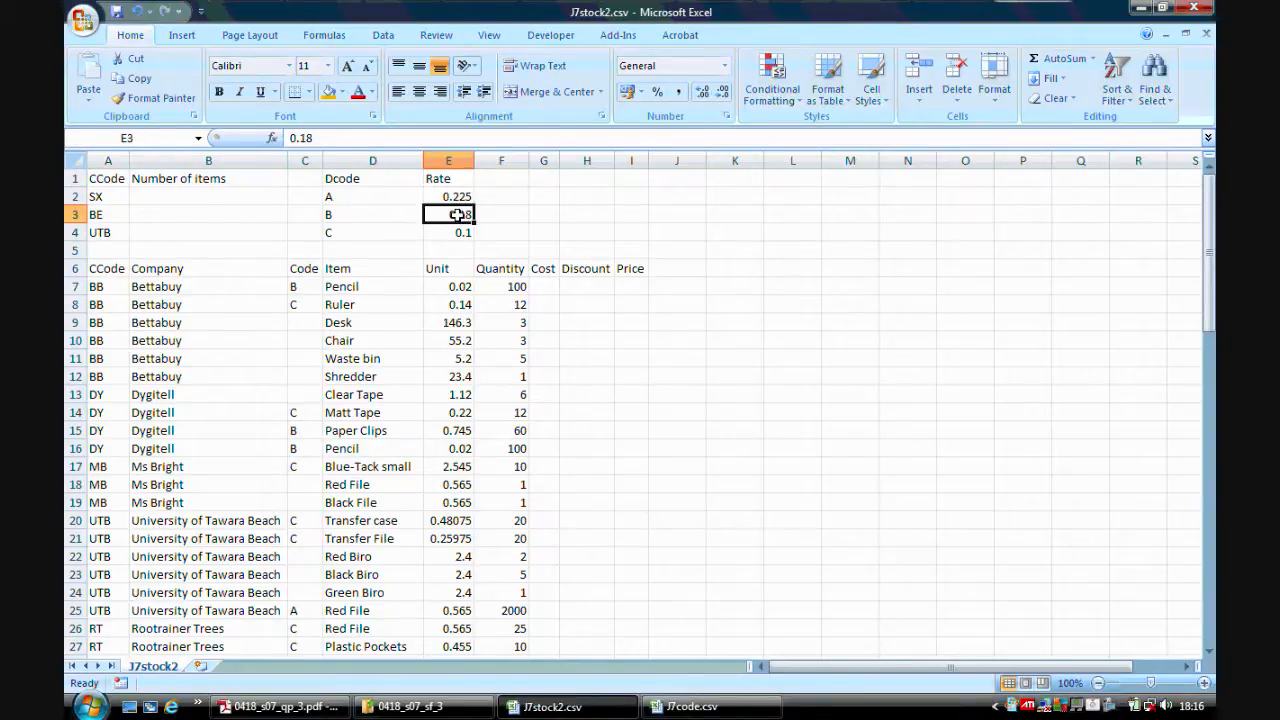
{"action": "left_click", "coordinate": [150, 138]}
{"action": "type", "text": "rateb"}
{"action": "key", "text": "Return"}
{"action": "left_click", "coordinate": [439, 231]}
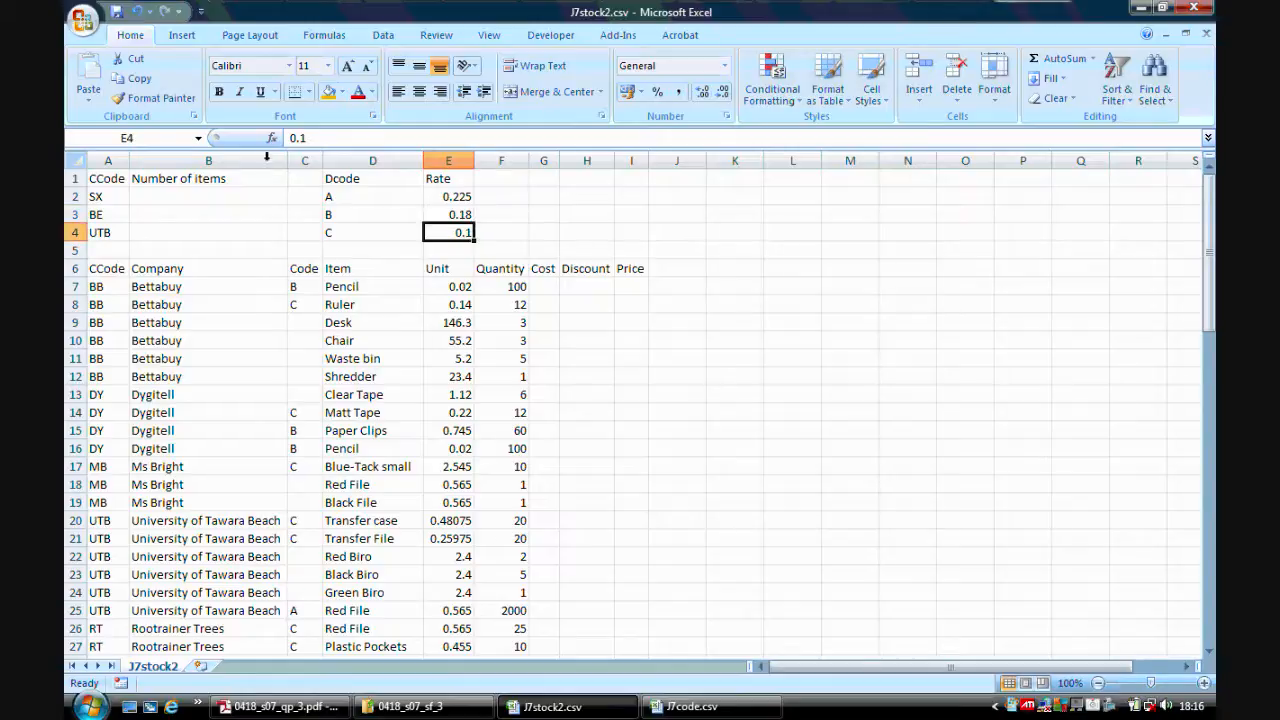
{"action": "left_click", "coordinate": [141, 137]}
{"action": "type", "text": "ratec"}
{"action": "key", "text": "Return"}
Format the three rate cells E2:E4 as percentages with 0 decimal places.
{"action": "left_click", "coordinate": [282, 706]}
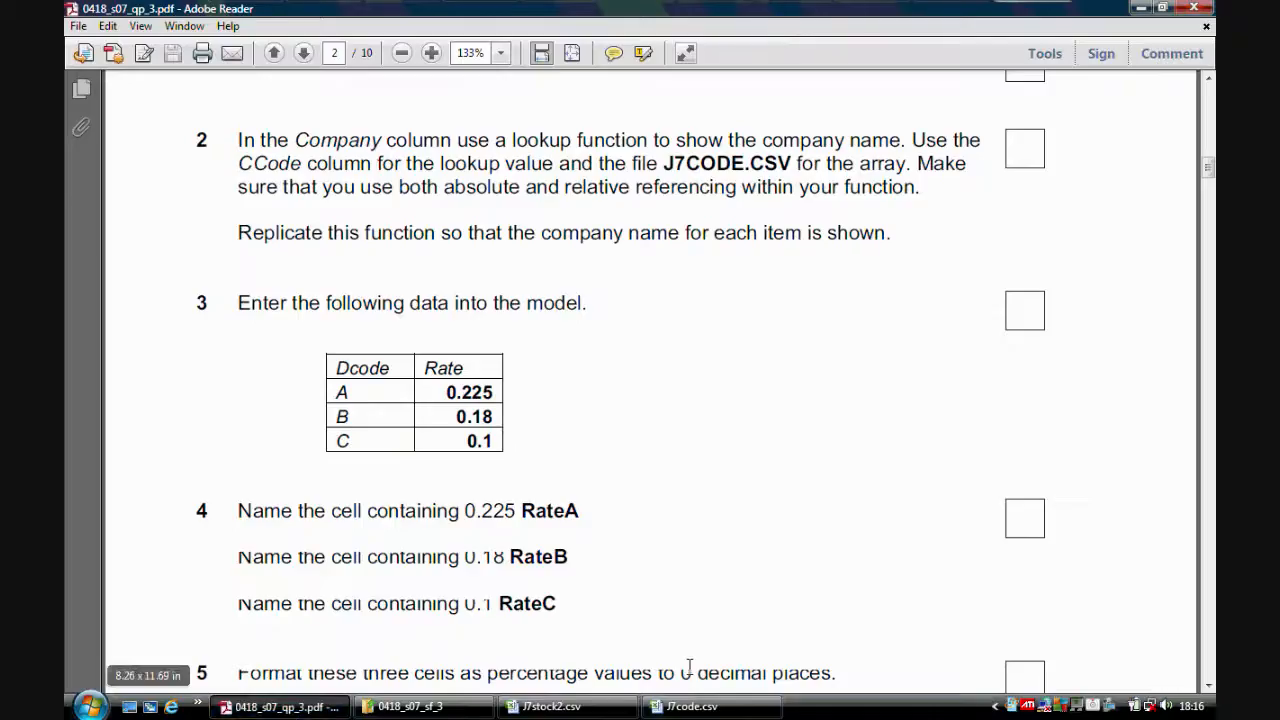
{"action": "left_click", "coordinate": [1209, 688]}
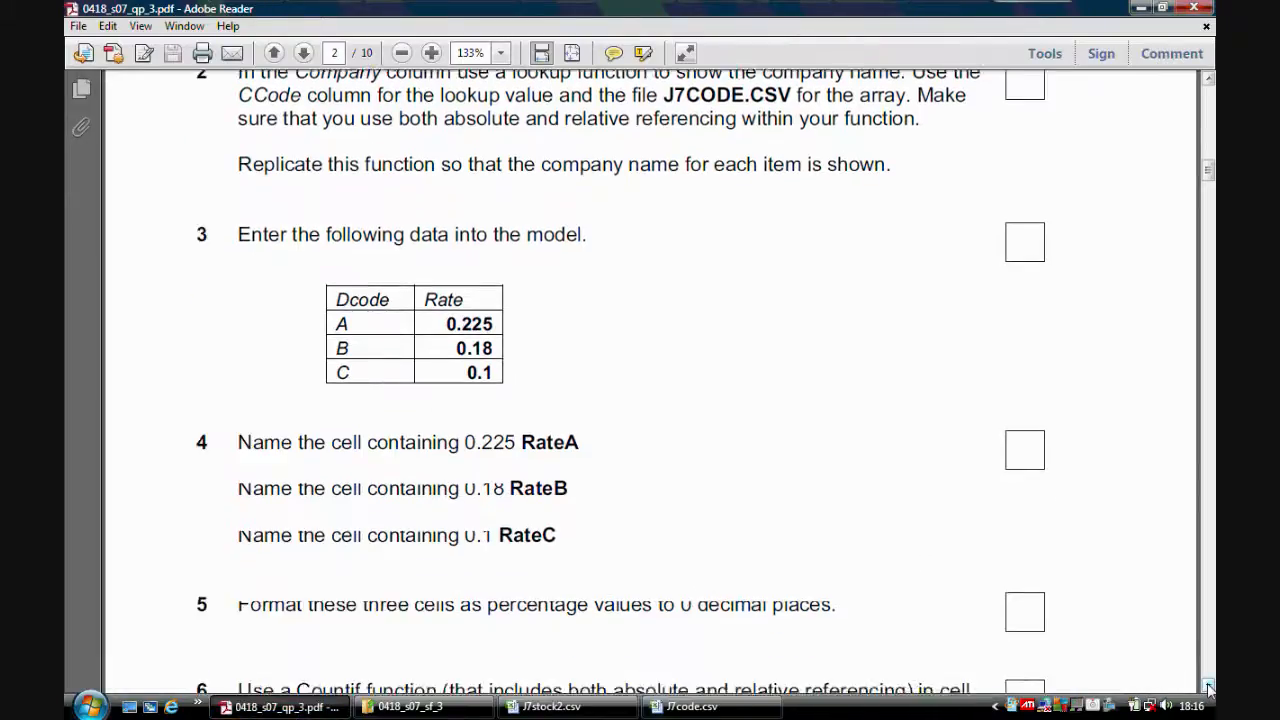
{"action": "left_click", "coordinate": [1209, 688]}
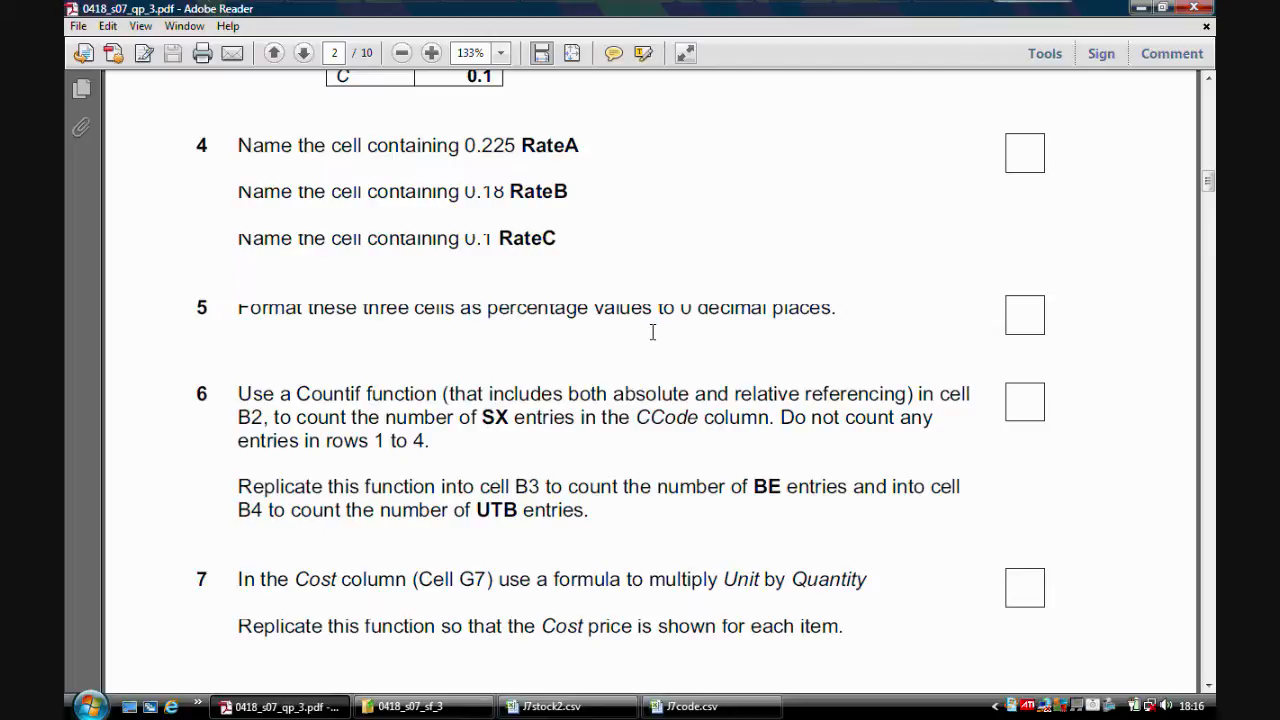
{"action": "left_click", "coordinate": [555, 706]}
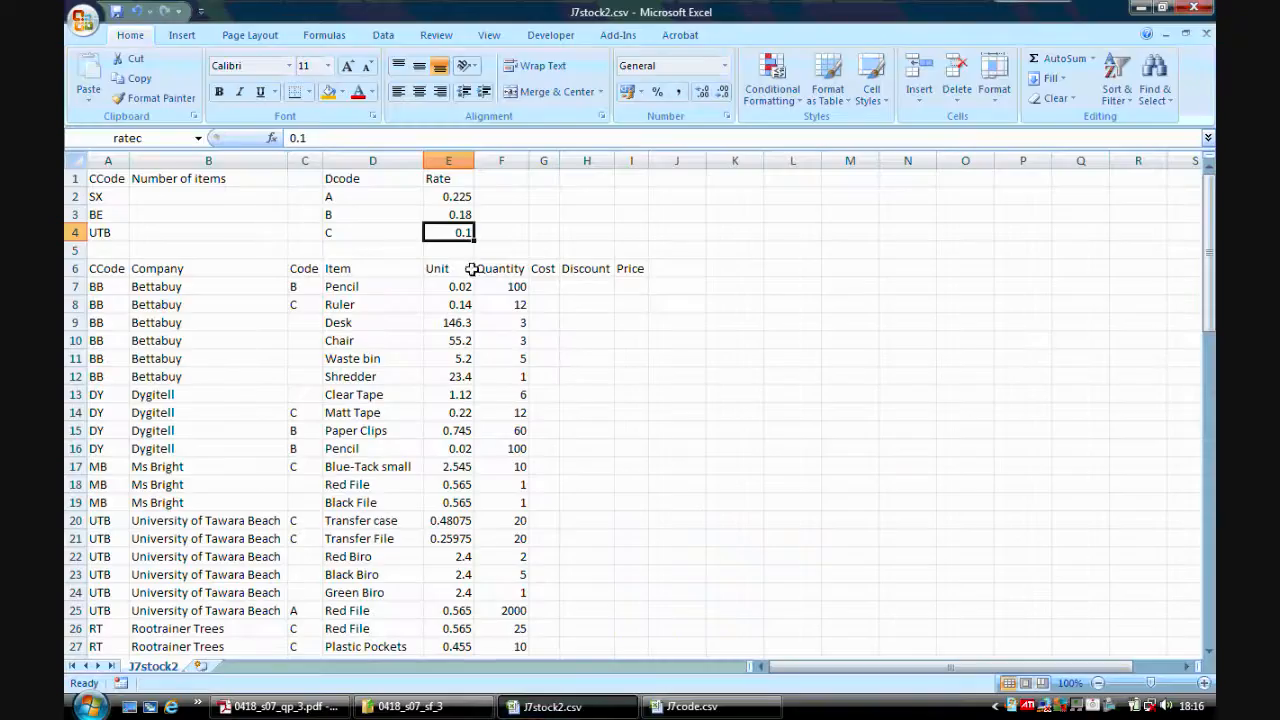
{"action": "left_click_drag", "start_coordinate": [459, 200], "coordinate": [455, 231]}
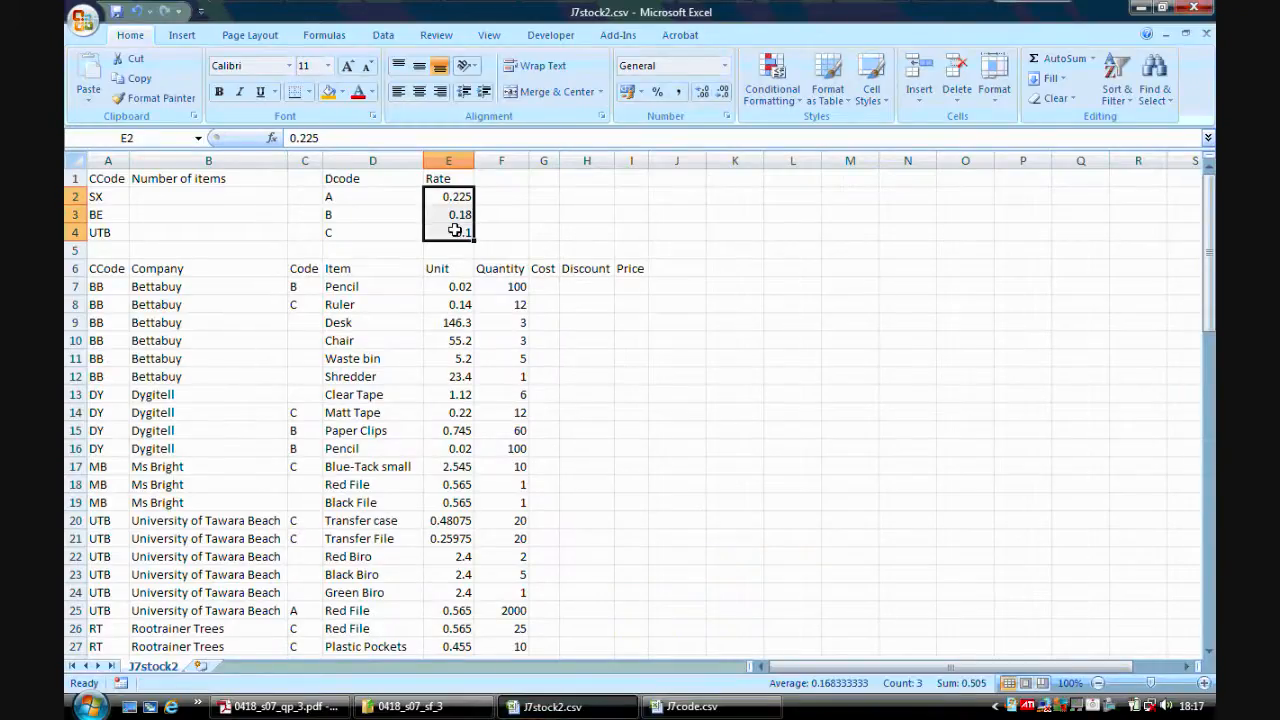
{"action": "right_click", "coordinate": [455, 231]}
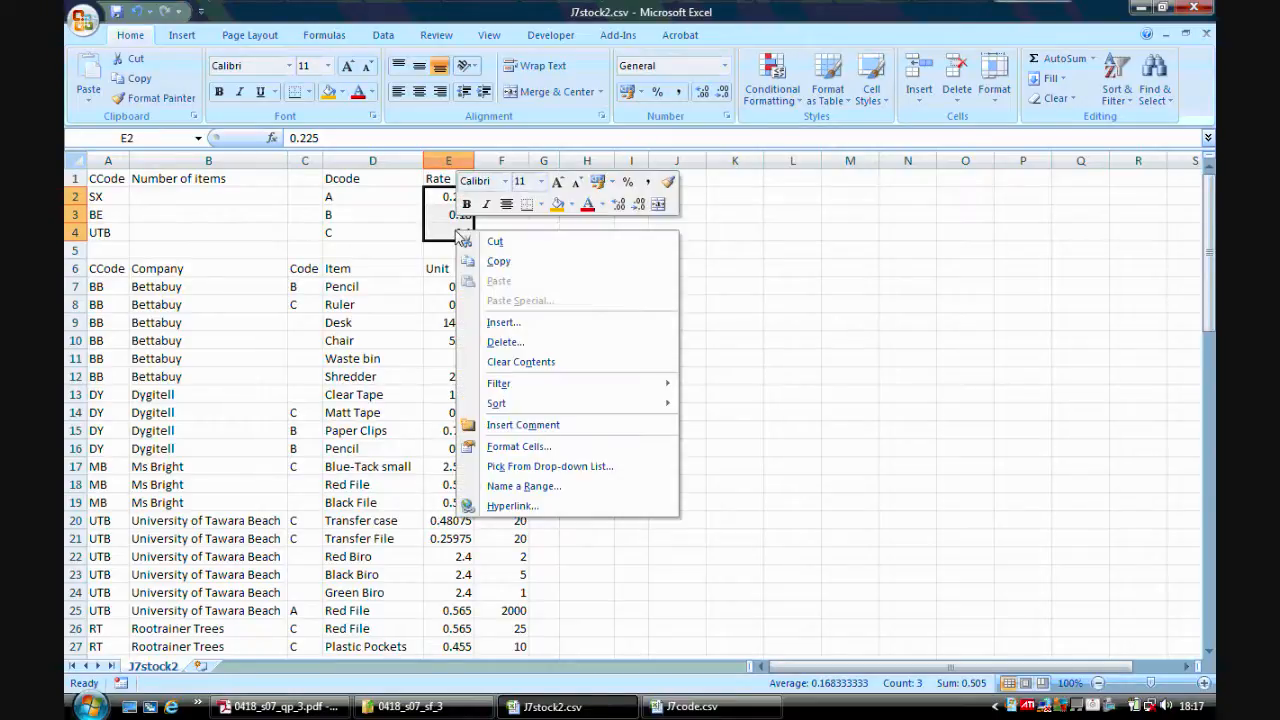
{"action": "left_click", "coordinate": [529, 447]}
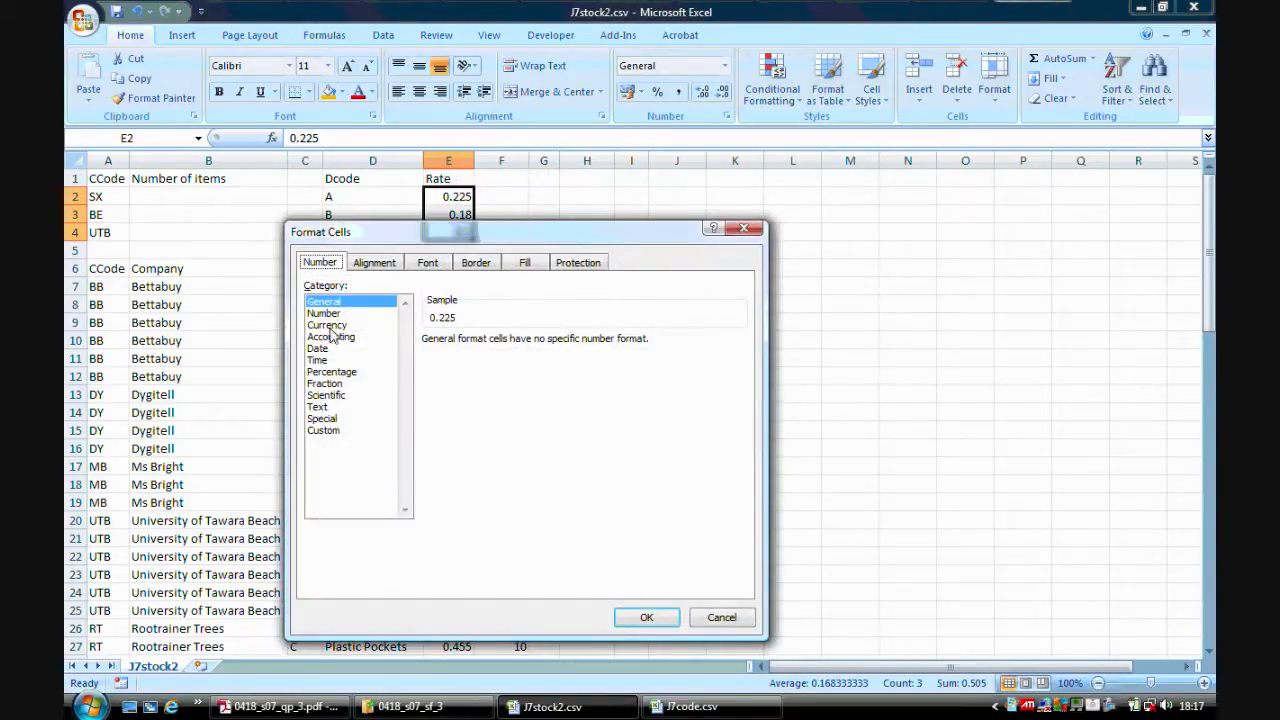
{"action": "left_click", "coordinate": [332, 371]}
{"action": "left_click", "coordinate": [540, 346]}
{"action": "left_click", "coordinate": [540, 346]}
{"action": "left_click", "coordinate": [643, 618]}
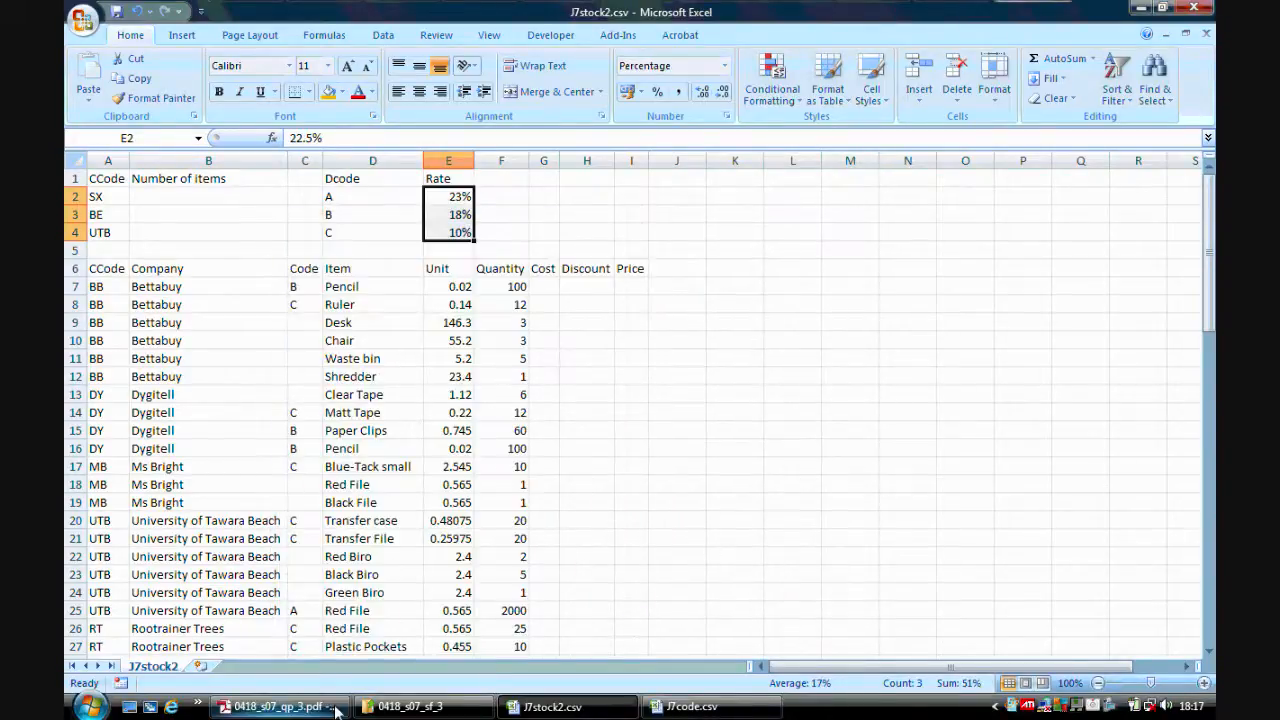
Start a COUNTIF function in B2 with the CCode range A7:A80.
{"action": "left_click", "coordinate": [336, 710]}
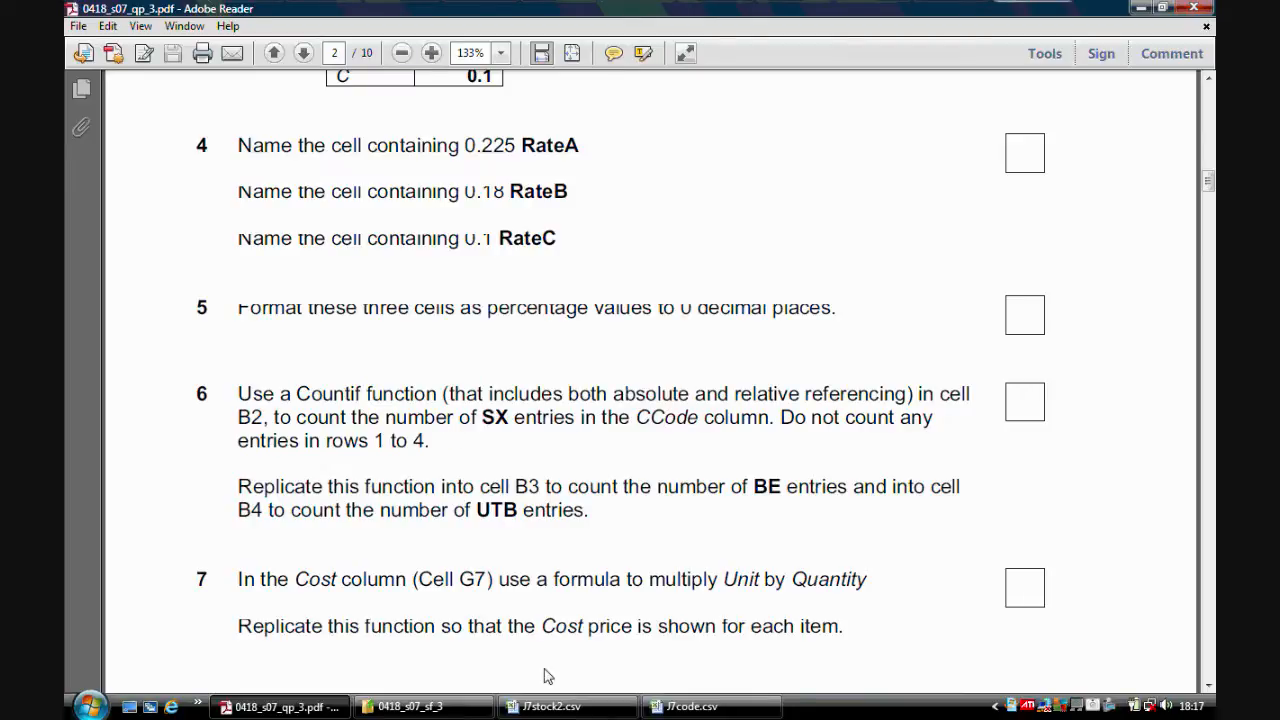
{"action": "left_click", "coordinate": [548, 706]}
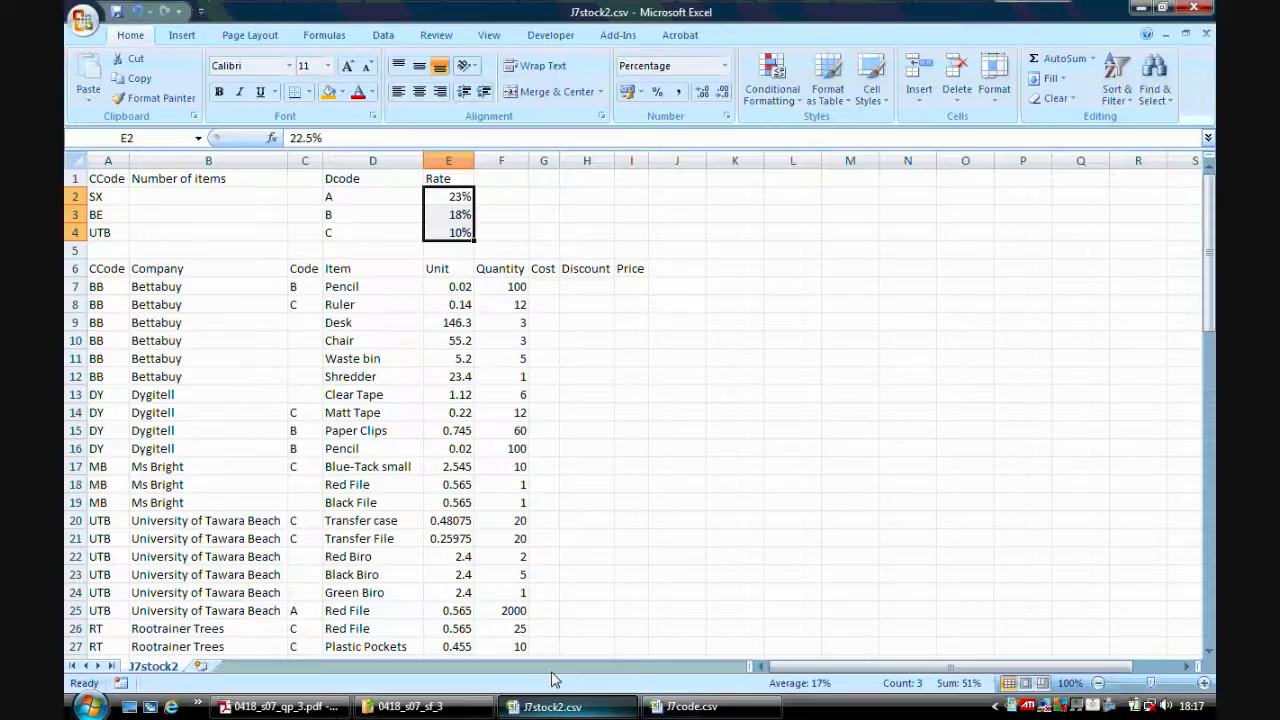
{"action": "left_click", "coordinate": [206, 192]}
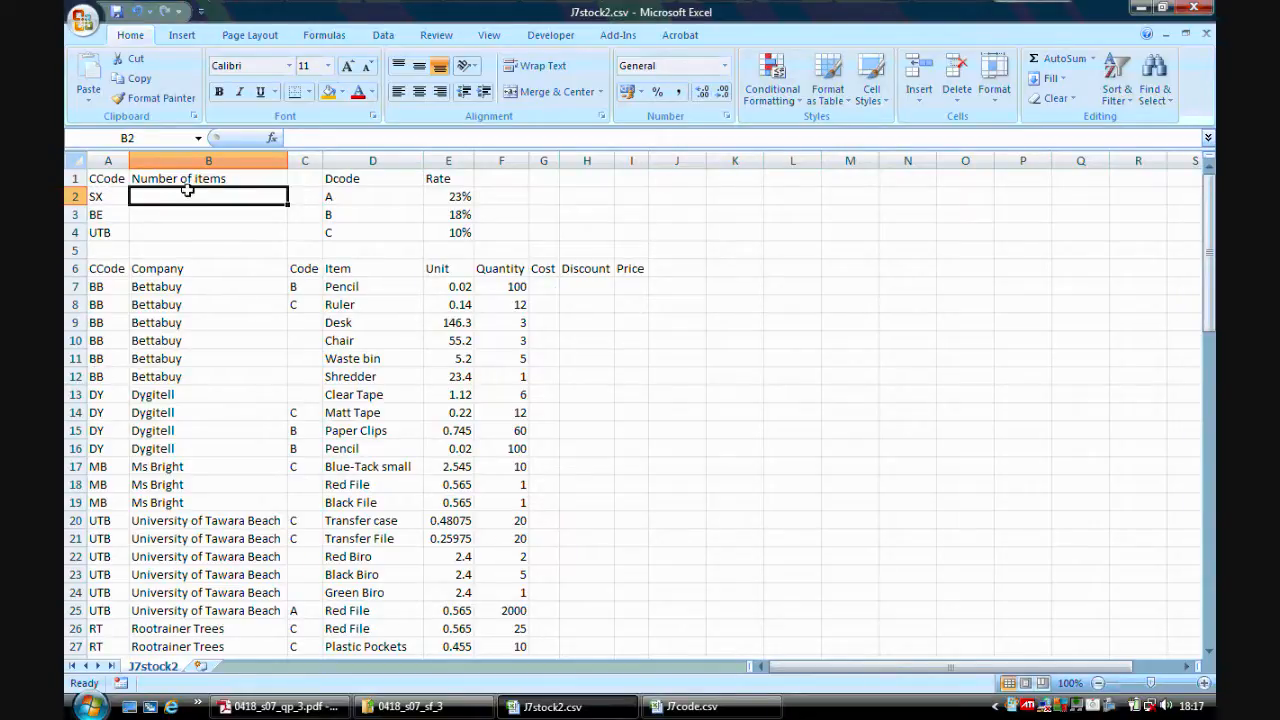
{"action": "left_click", "coordinate": [270, 138]}
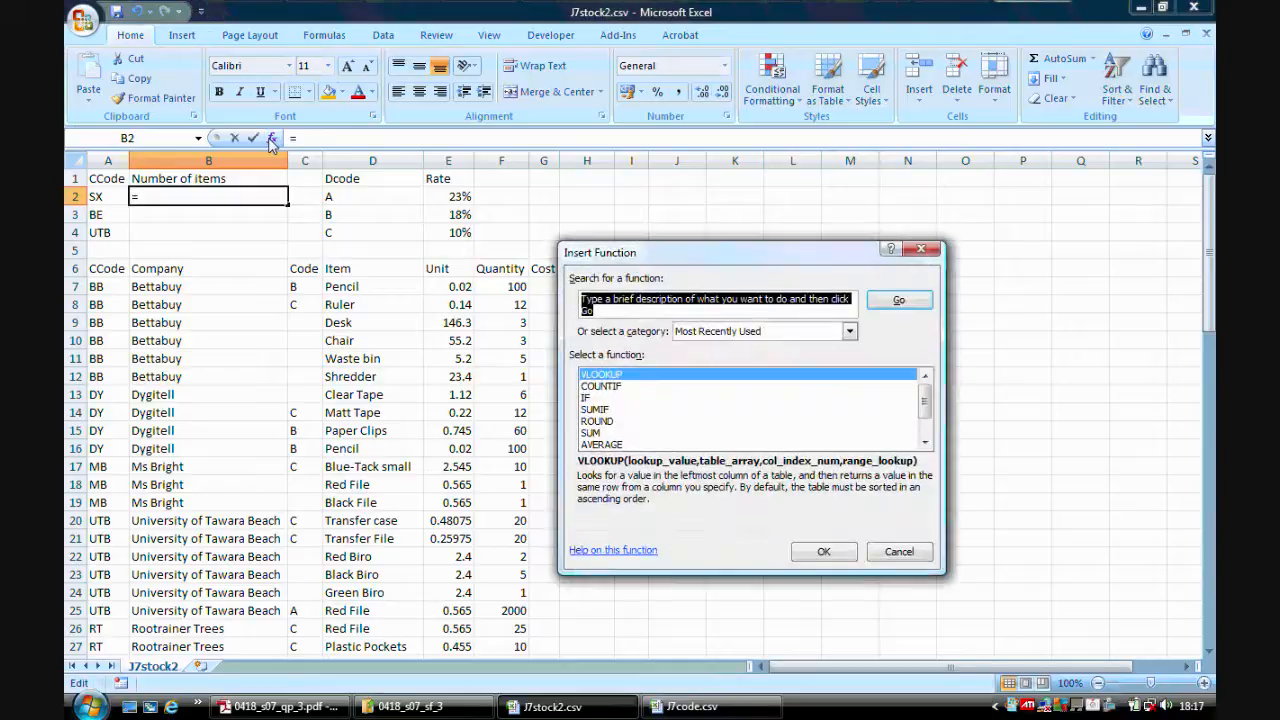
{"action": "type", "text": "countif"}
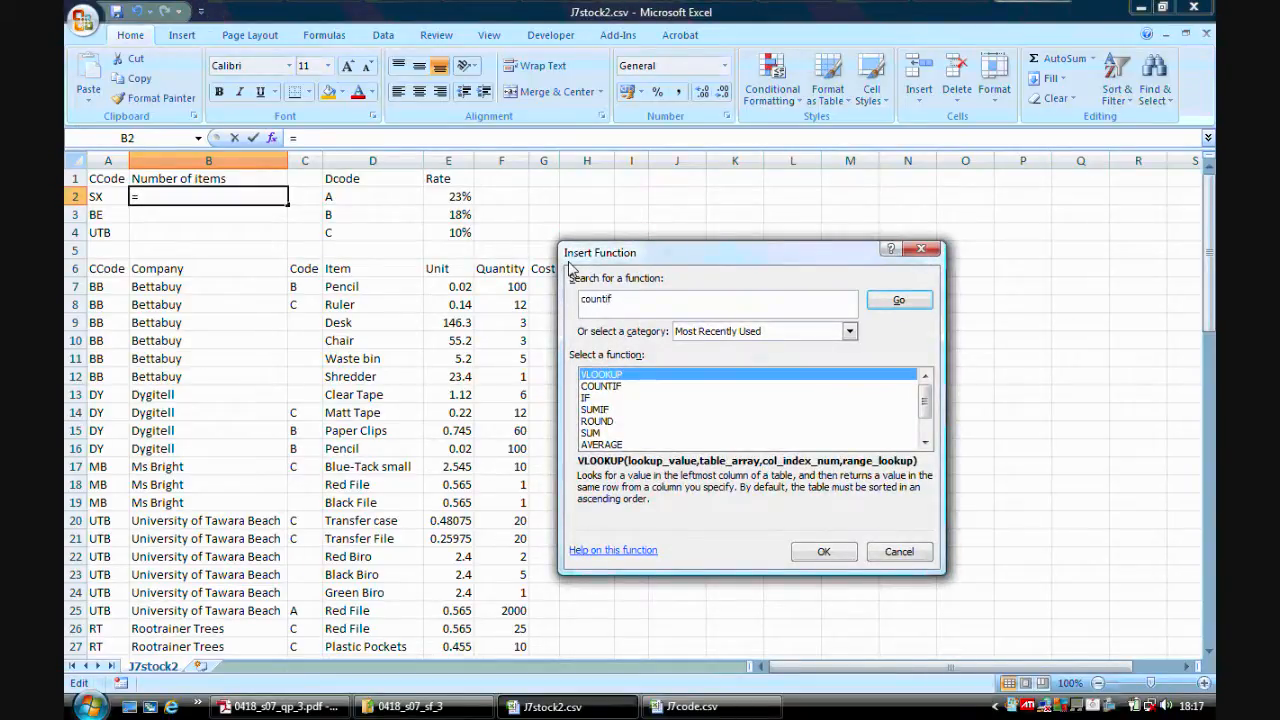
{"action": "left_click", "coordinate": [899, 300]}
{"action": "left_click", "coordinate": [823, 550]}
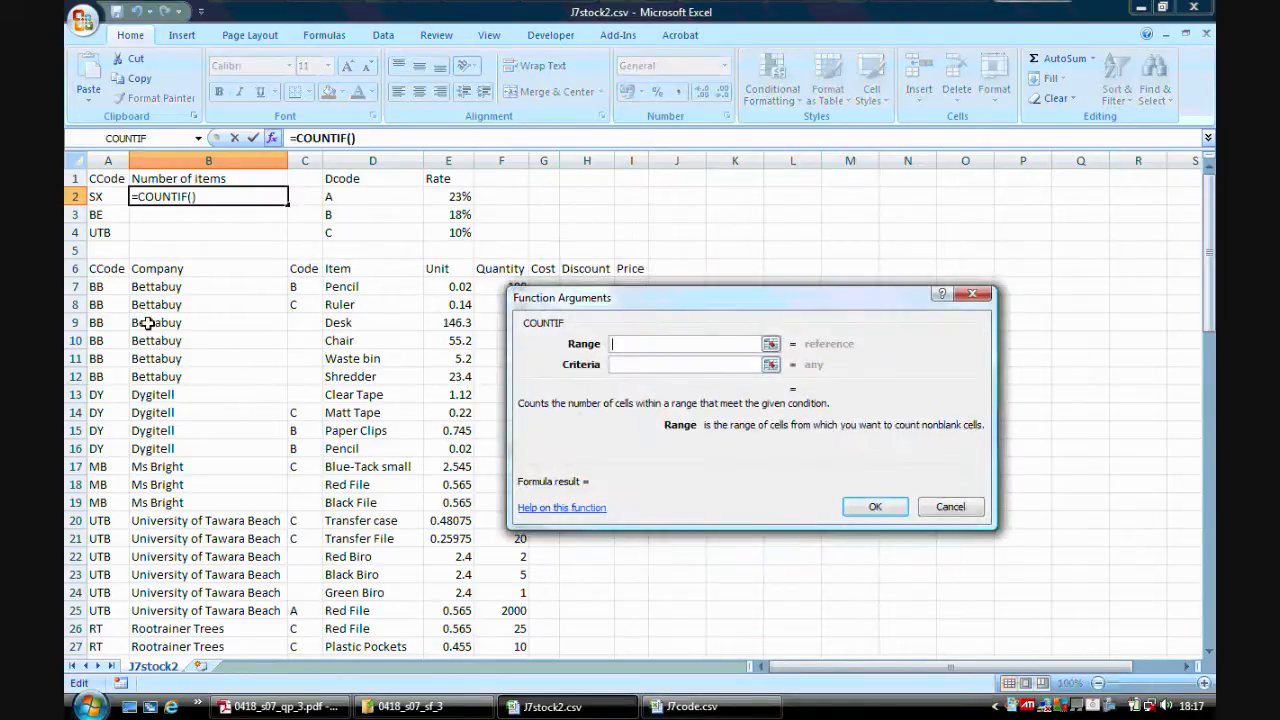
{"action": "left_click_drag", "start_coordinate": [98, 288], "coordinate": [100, 612]}
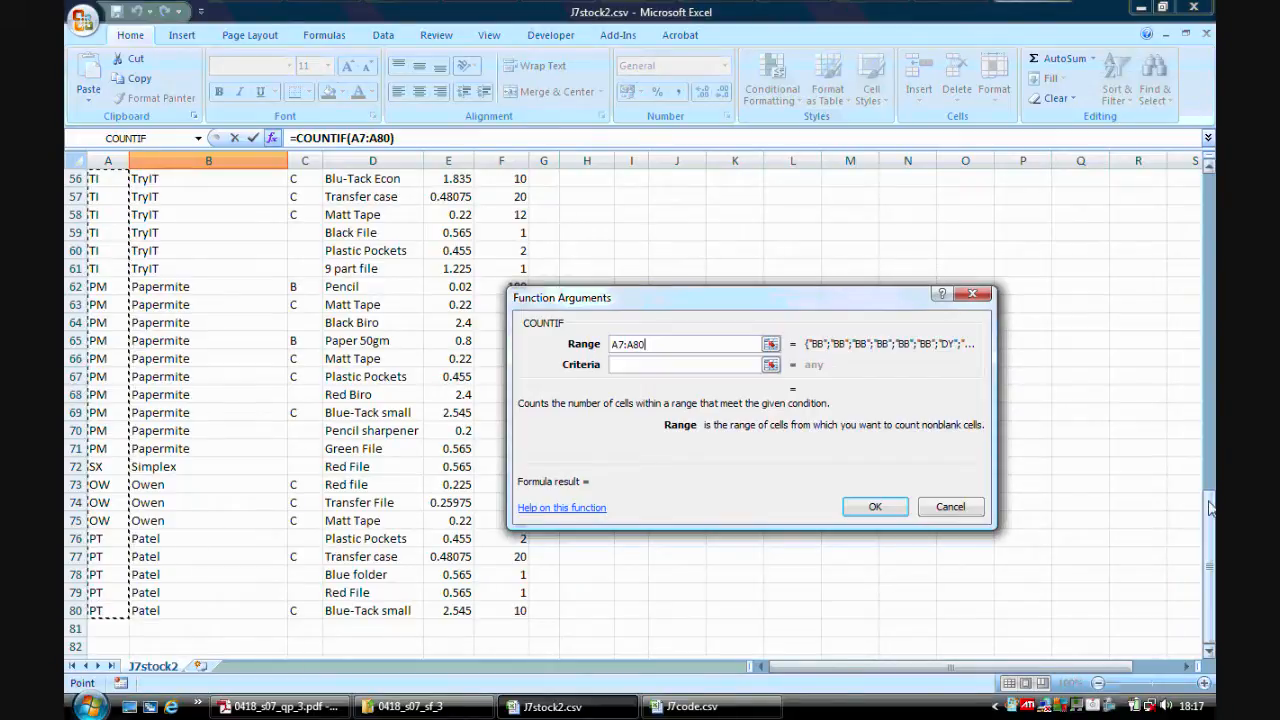
{"action": "left_click_drag", "start_coordinate": [1210, 508], "coordinate": [1210, 198]}
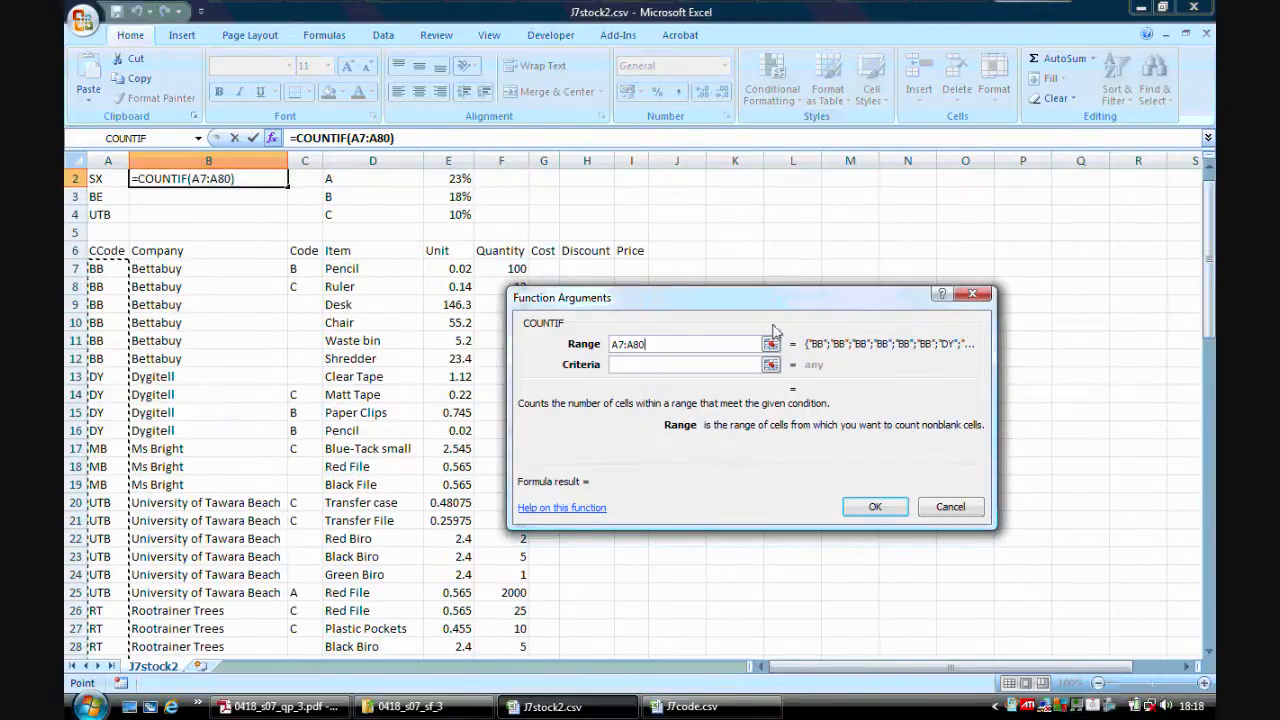
Set the COUNTIF criteria to A2, make the range absolute as $A$7:$A$80, and confirm the function in B2.
{"action": "key", "text": "Tab"}
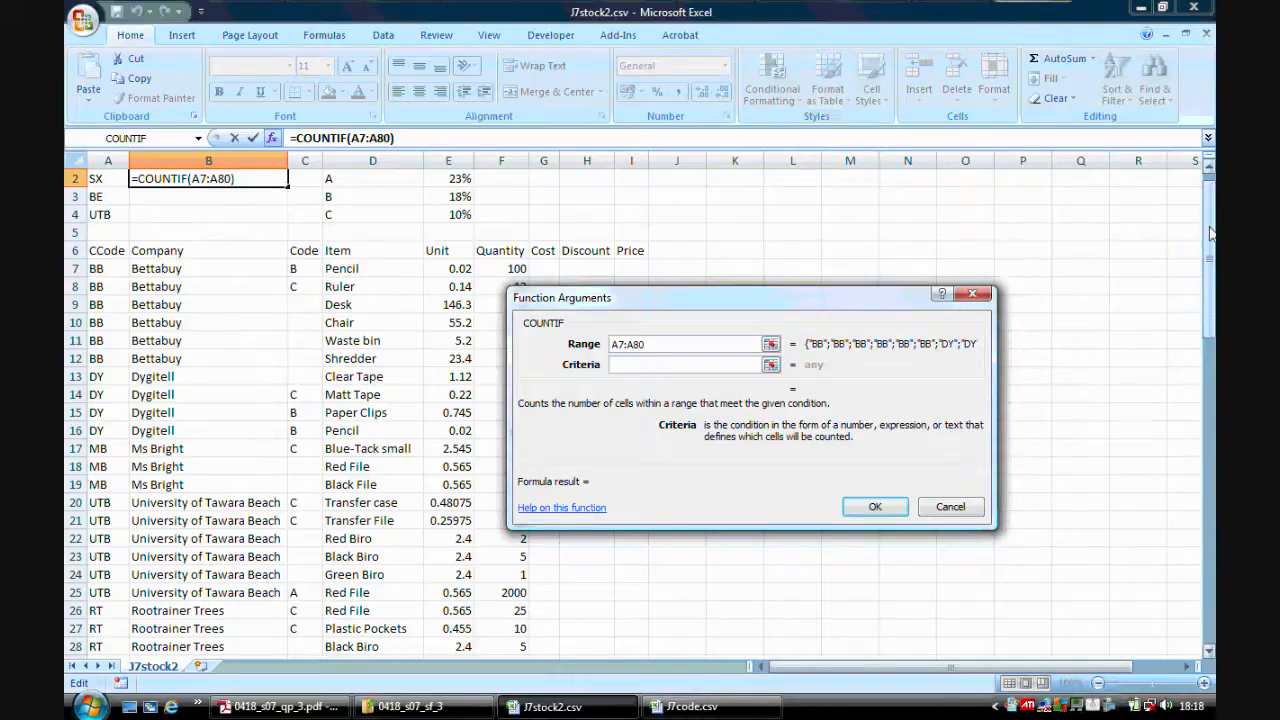
{"action": "scroll", "coordinate": [1210, 232], "scroll_direction": "up", "scroll_amount": 1}
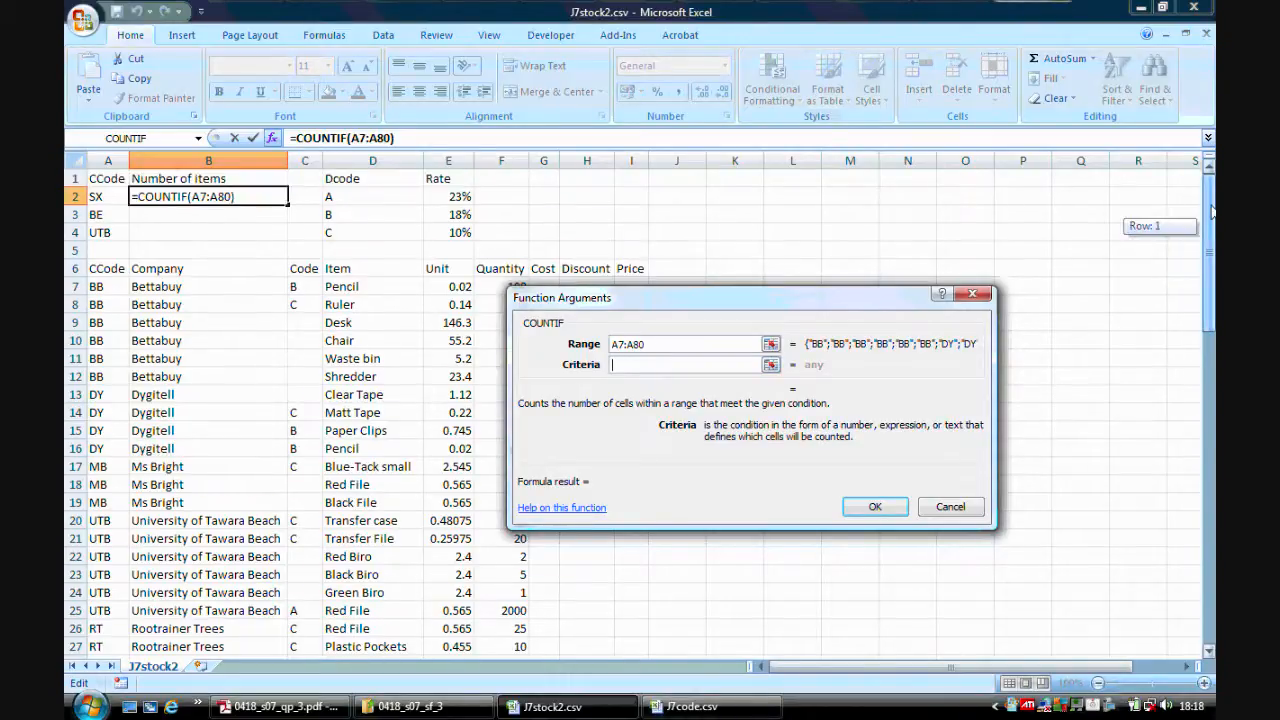
{"action": "left_click", "coordinate": [104, 197]}
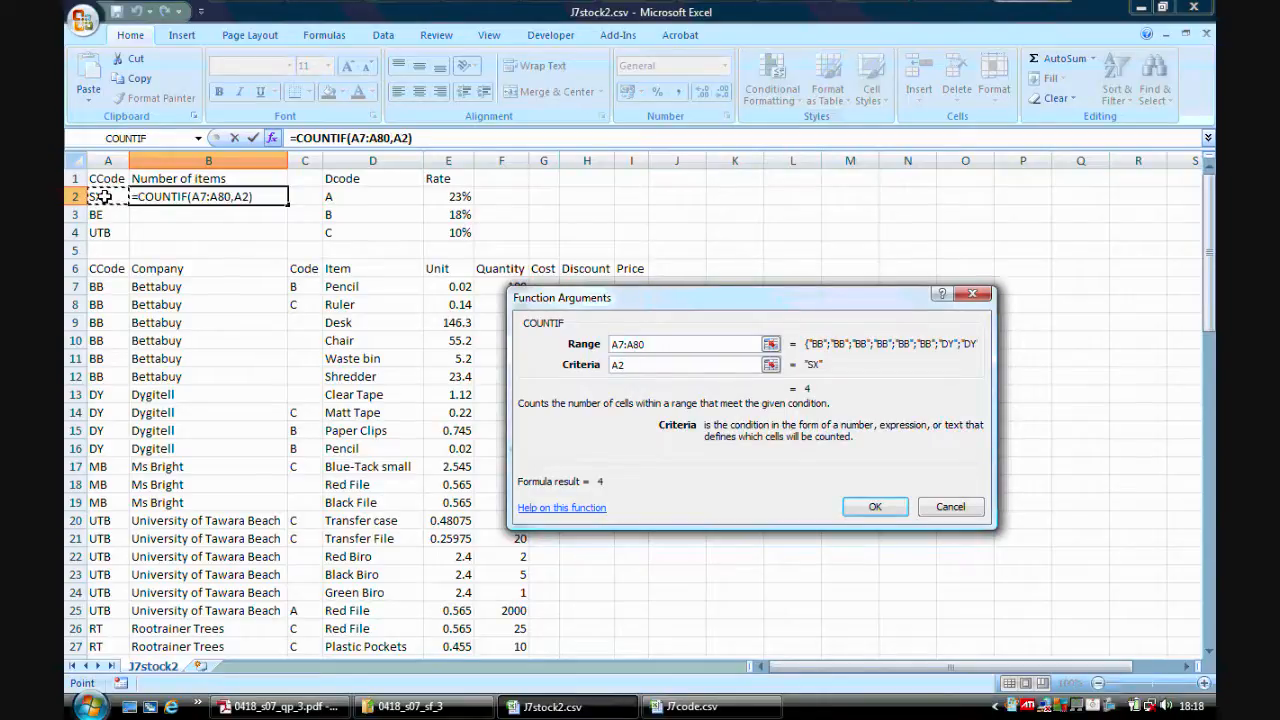
{"action": "left_click", "coordinate": [648, 346]}
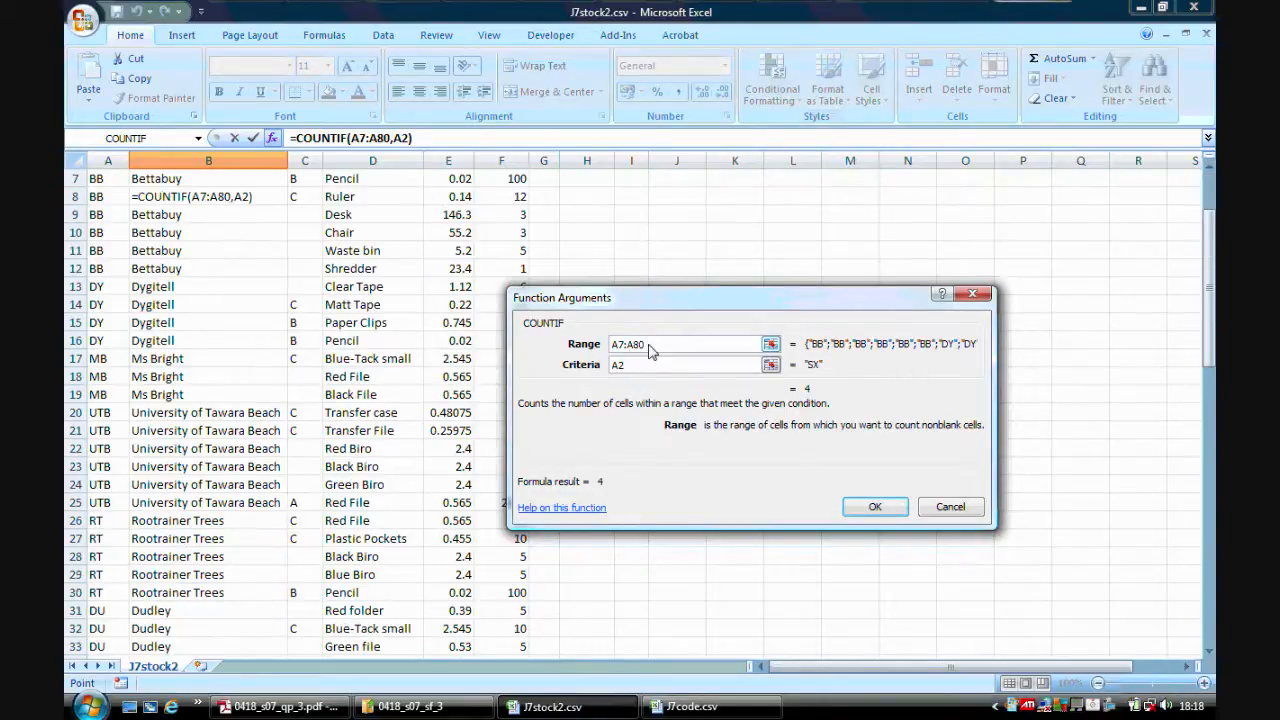
{"action": "left_click_drag", "start_coordinate": [648, 346], "coordinate": [607, 350]}
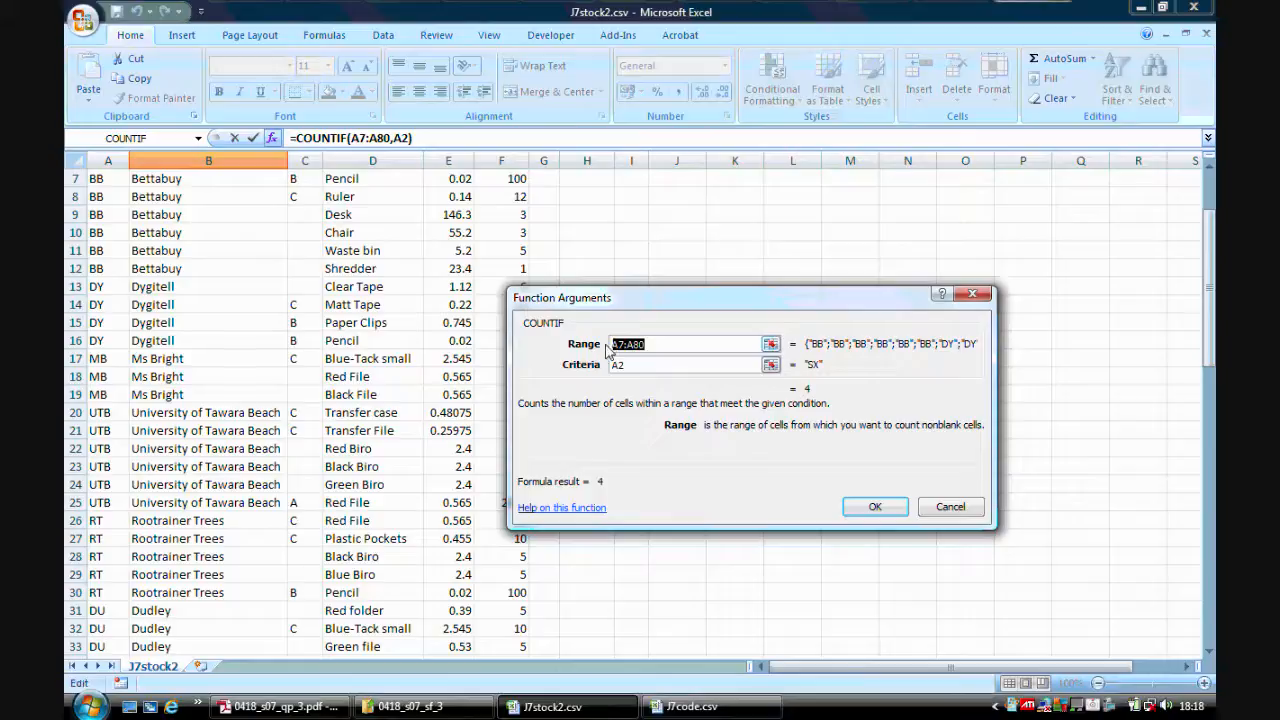
{"action": "key", "text": "F4"}
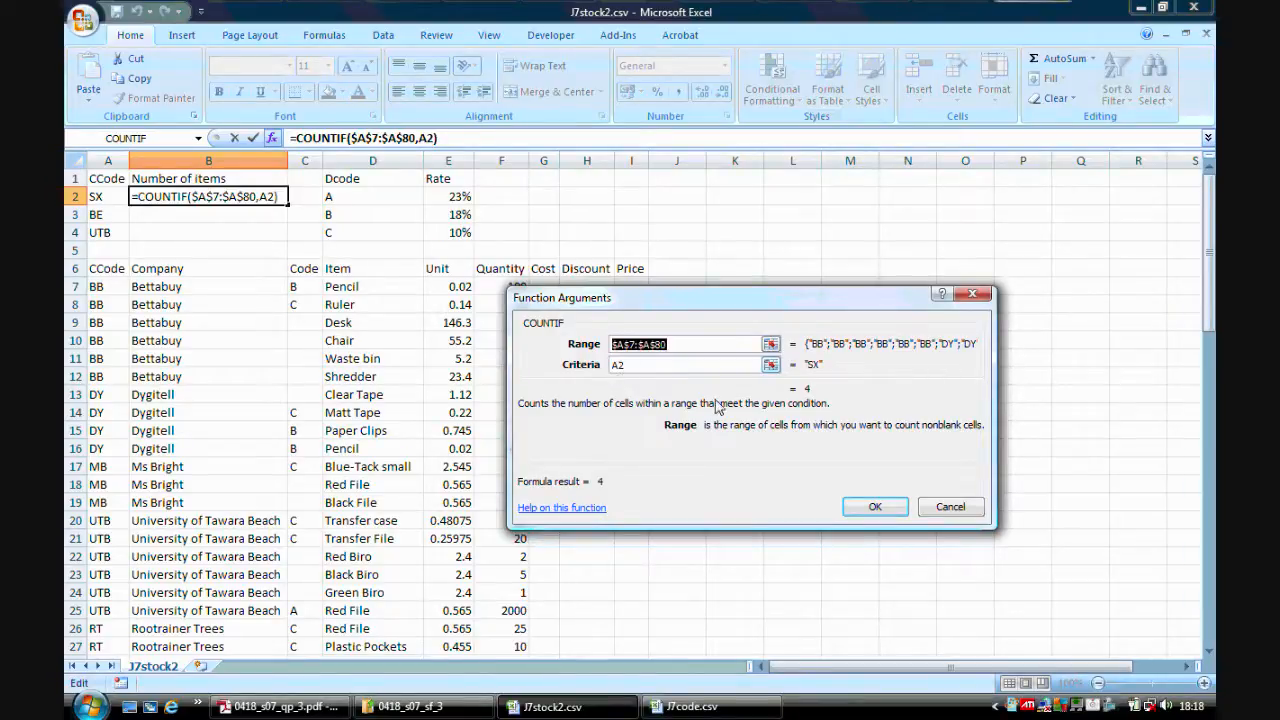
{"action": "left_click", "coordinate": [876, 505]}
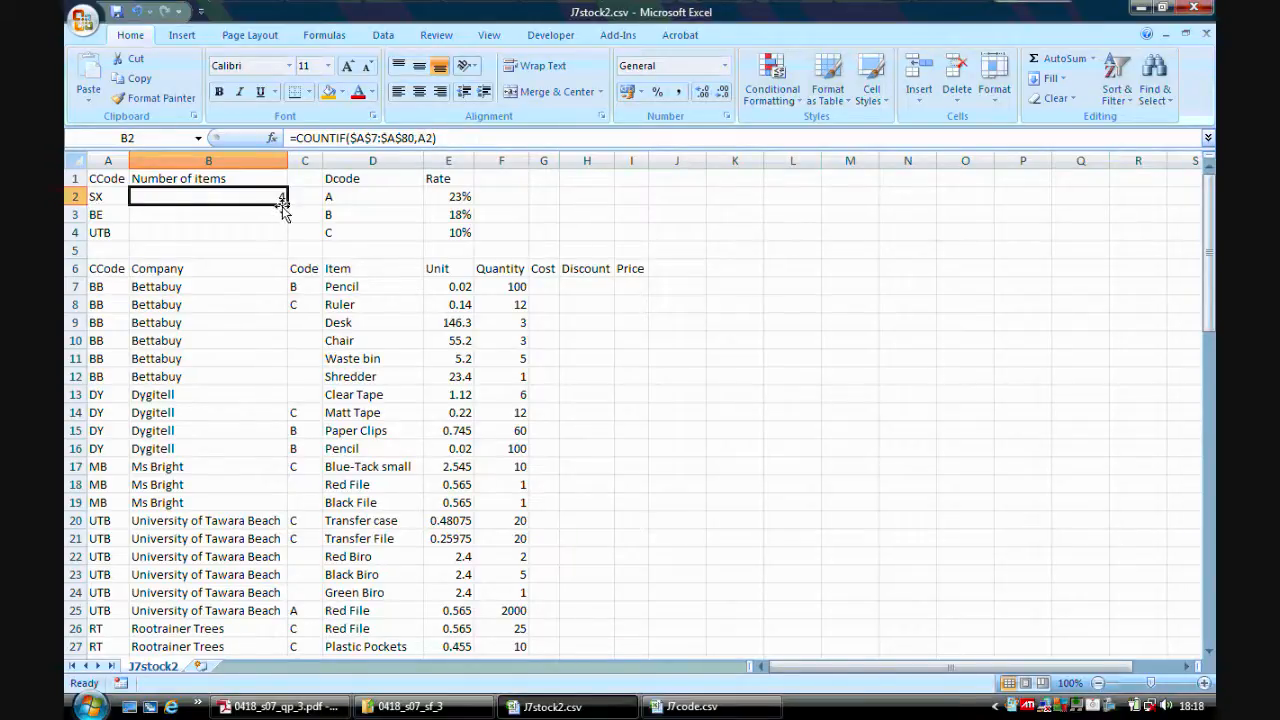
Copy the B2 COUNTIF formula down into B3 and B4 and inspect the copied formulas.
{"action": "left_click_drag", "start_coordinate": [287, 206], "coordinate": [287, 240]}
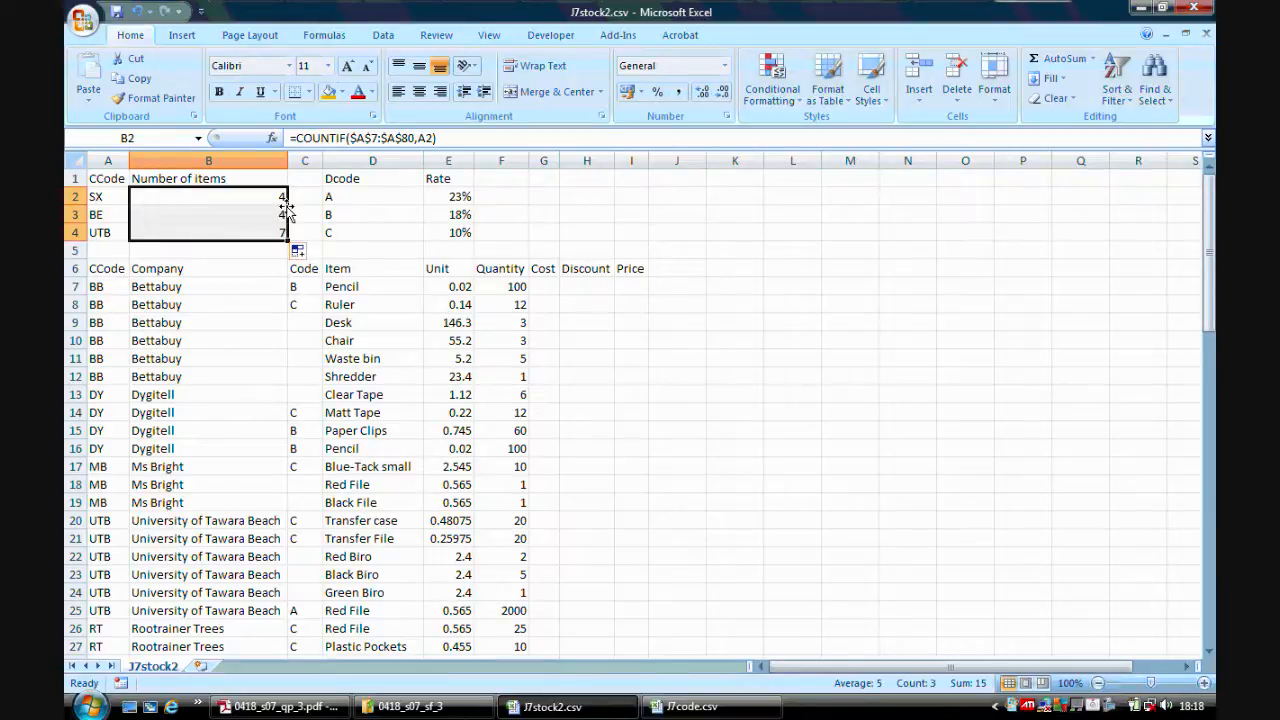
{"action": "left_click", "coordinate": [273, 214]}
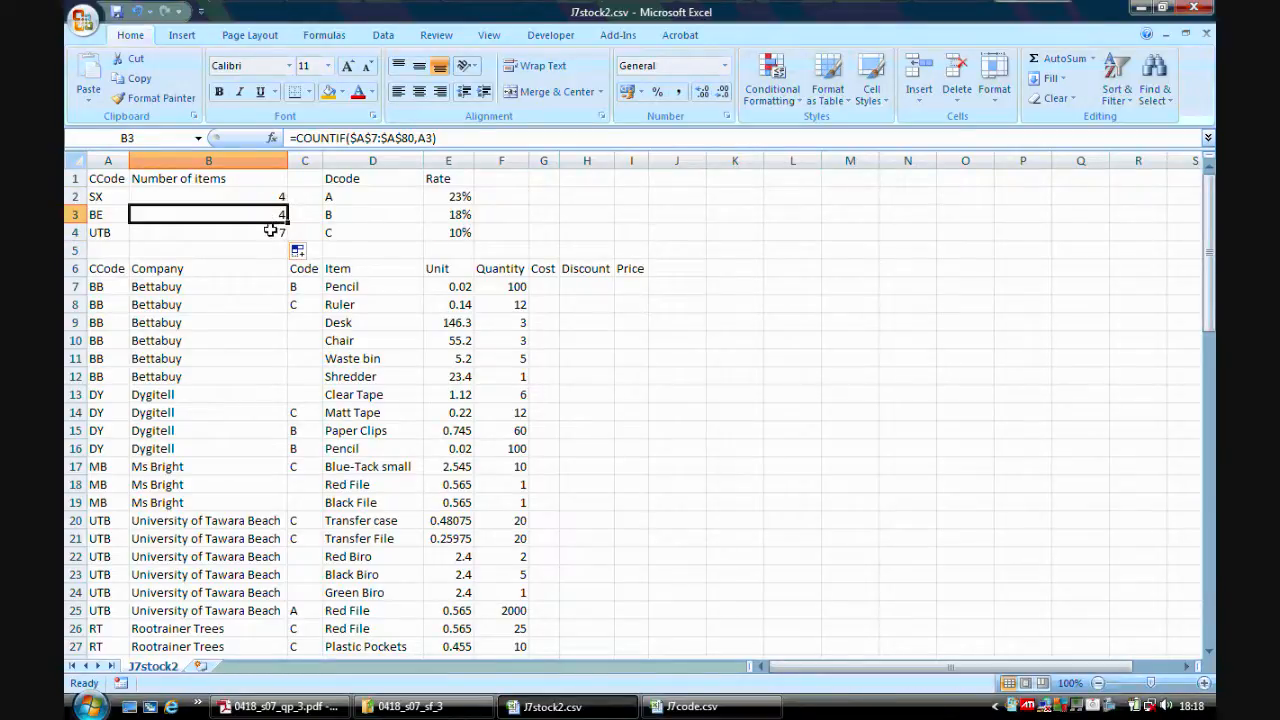
{"action": "left_click", "coordinate": [270, 230]}
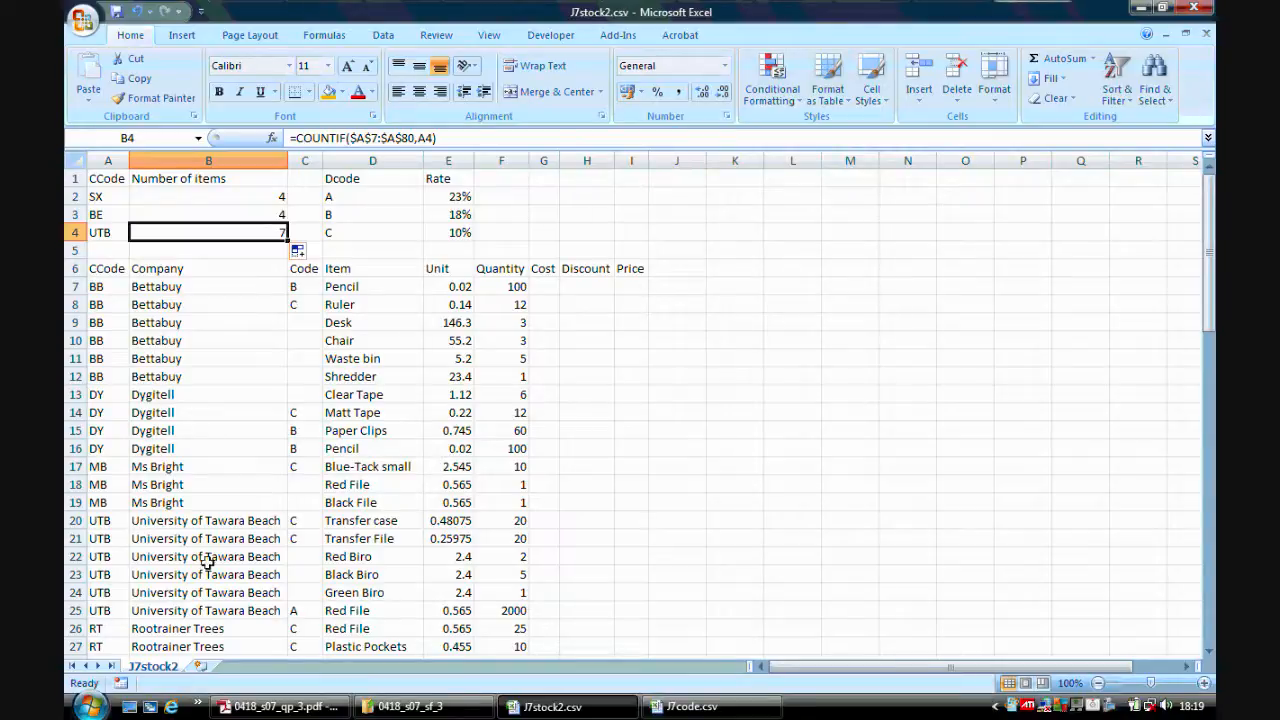
Scroll through the stock data and read task 7 in the exam paper.
{"action": "left_click_drag", "start_coordinate": [1210, 340], "coordinate": [1210, 473]}
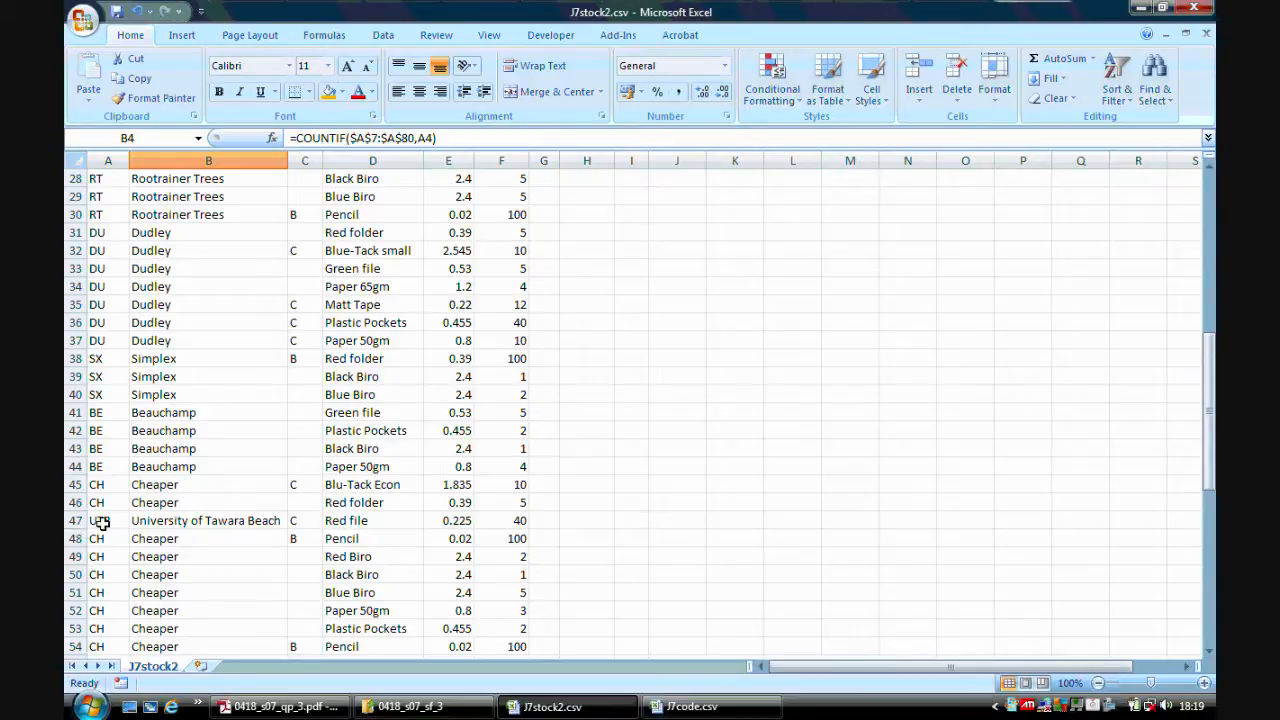
{"action": "left_click_drag", "start_coordinate": [1210, 436], "coordinate": [1210, 268]}
{"action": "left_click", "coordinate": [280, 706]}
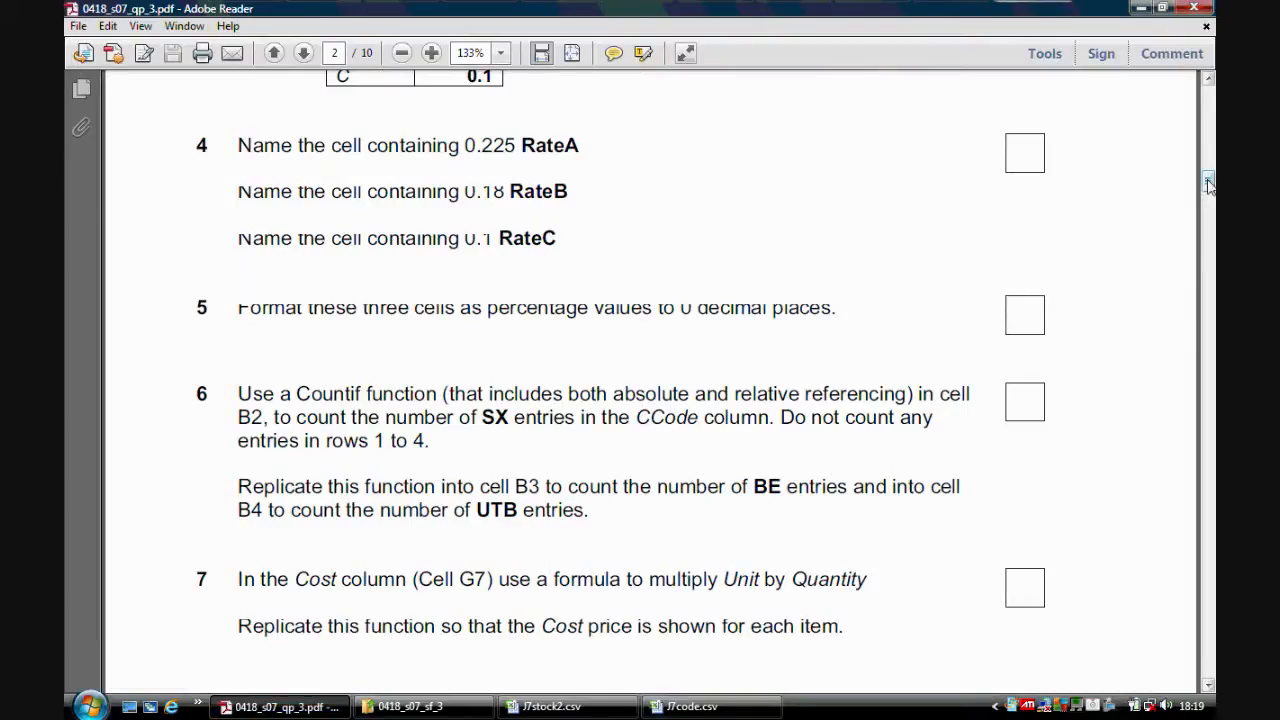
{"action": "left_click_drag", "start_coordinate": [1208, 183], "coordinate": [1208, 195]}
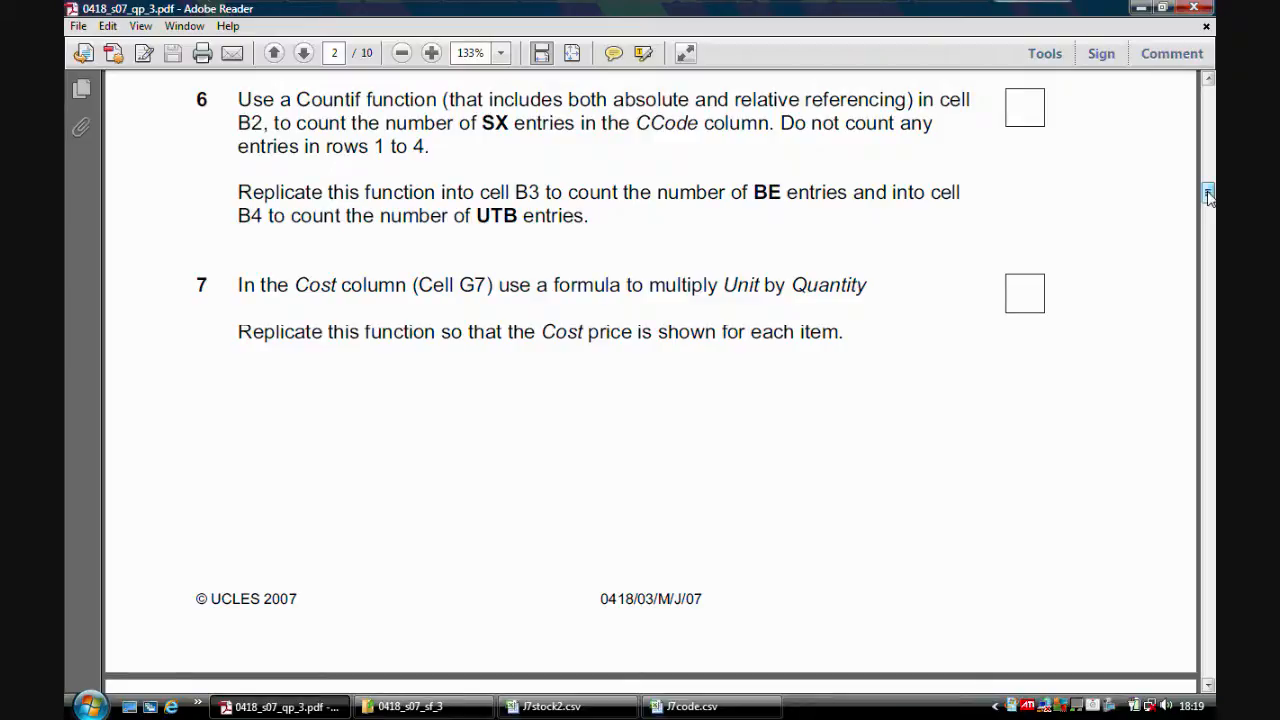
{"action": "left_click_drag", "start_coordinate": [1208, 195], "coordinate": [1208, 200]}
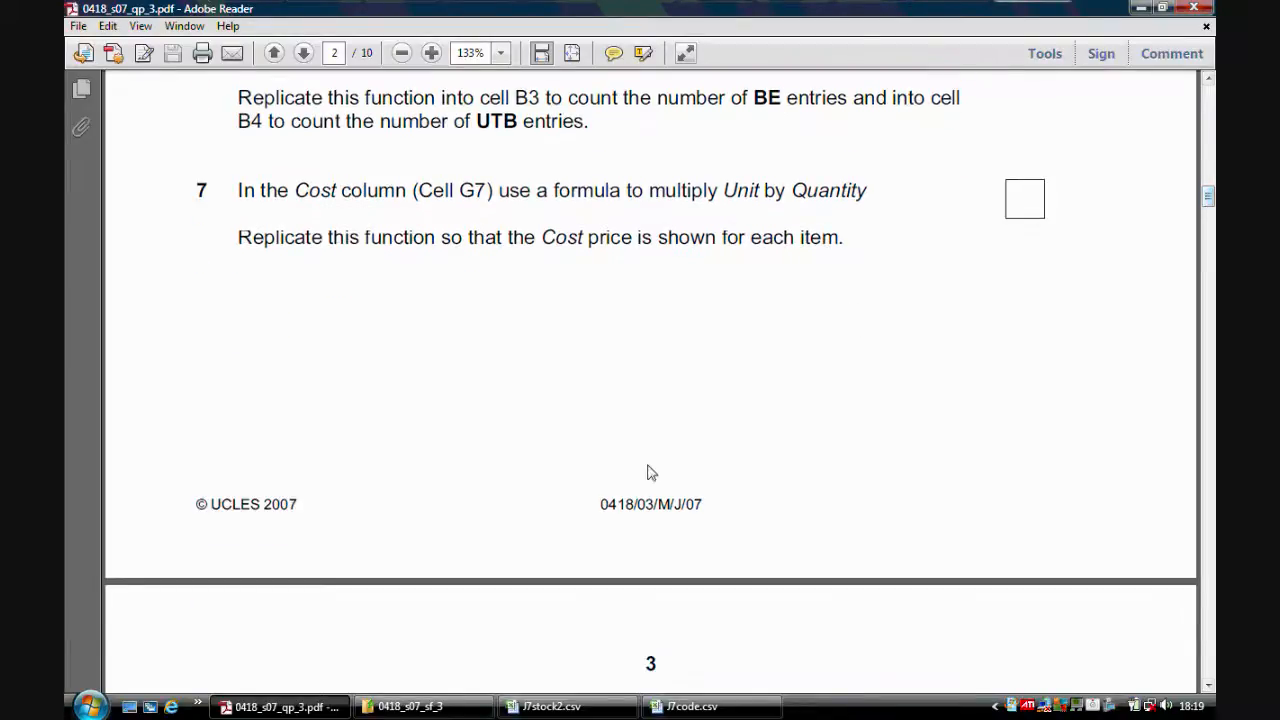
{"action": "left_click", "coordinate": [558, 706]}
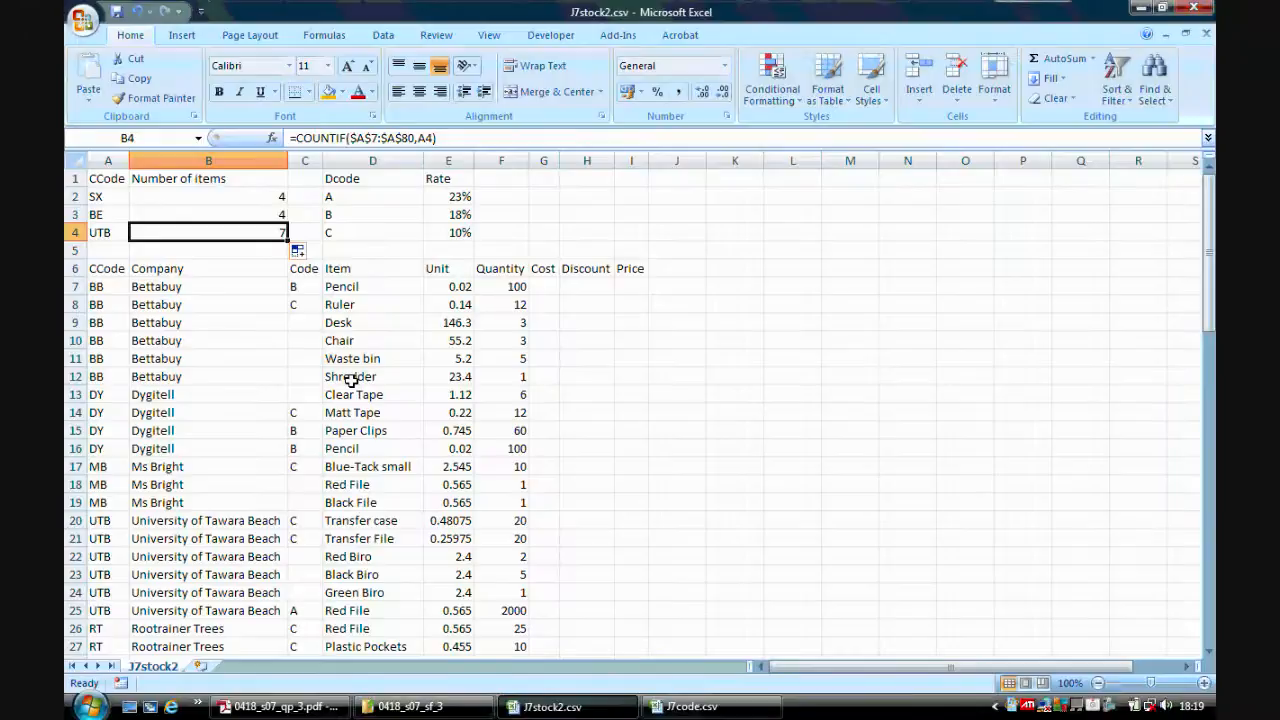
Enter a formula in G7 multiplying Unit by Quantity, =E7*F7.
{"action": "left_click", "coordinate": [546, 285]}
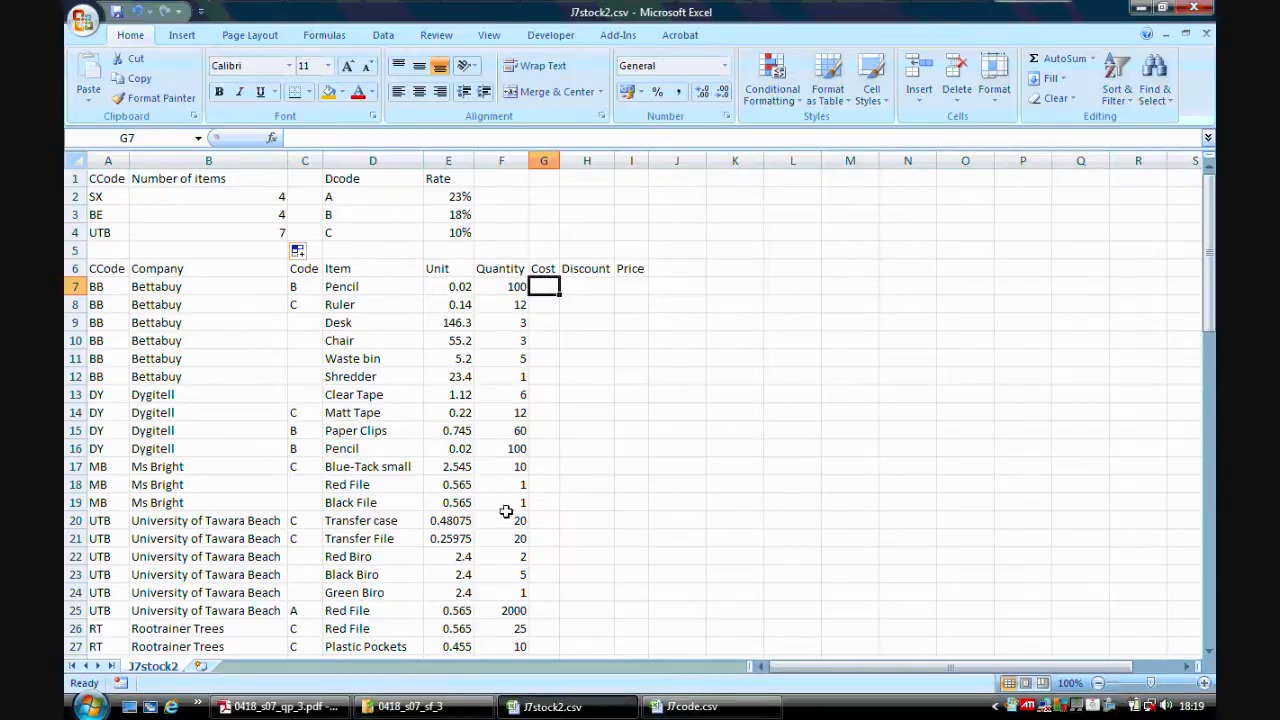
{"action": "left_click", "coordinate": [300, 707]}
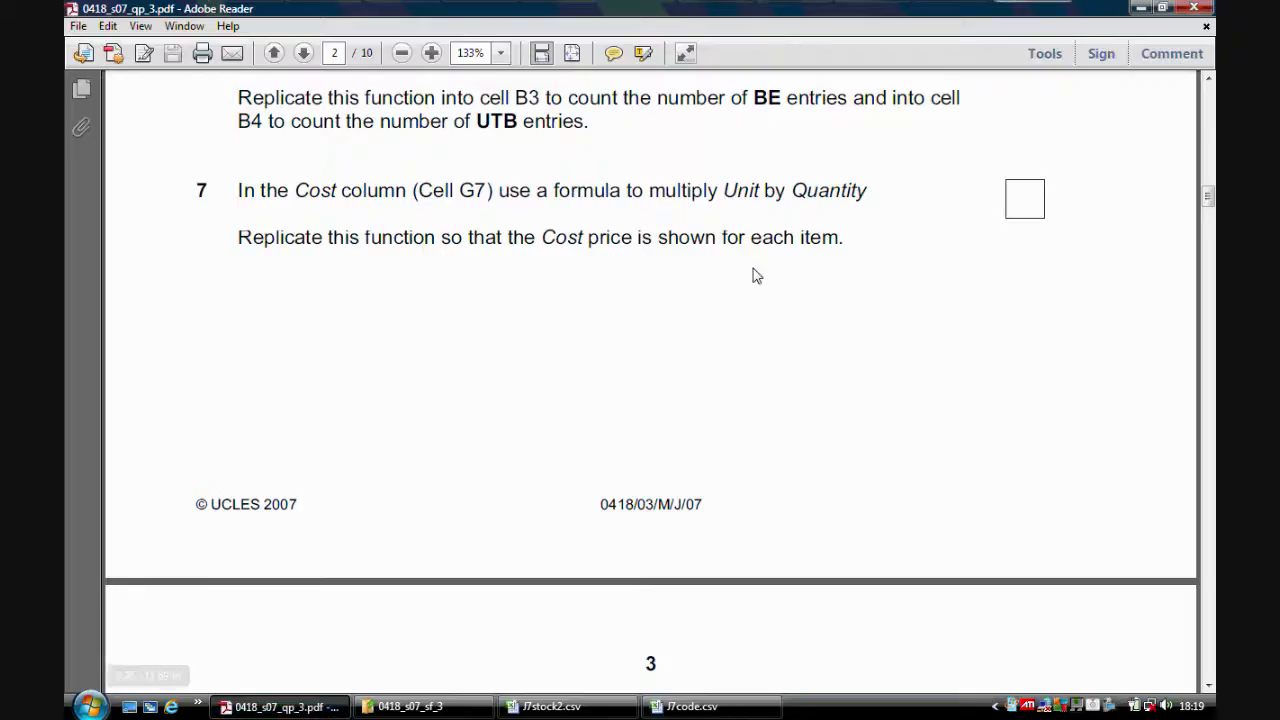
{"action": "left_click", "coordinate": [560, 707]}
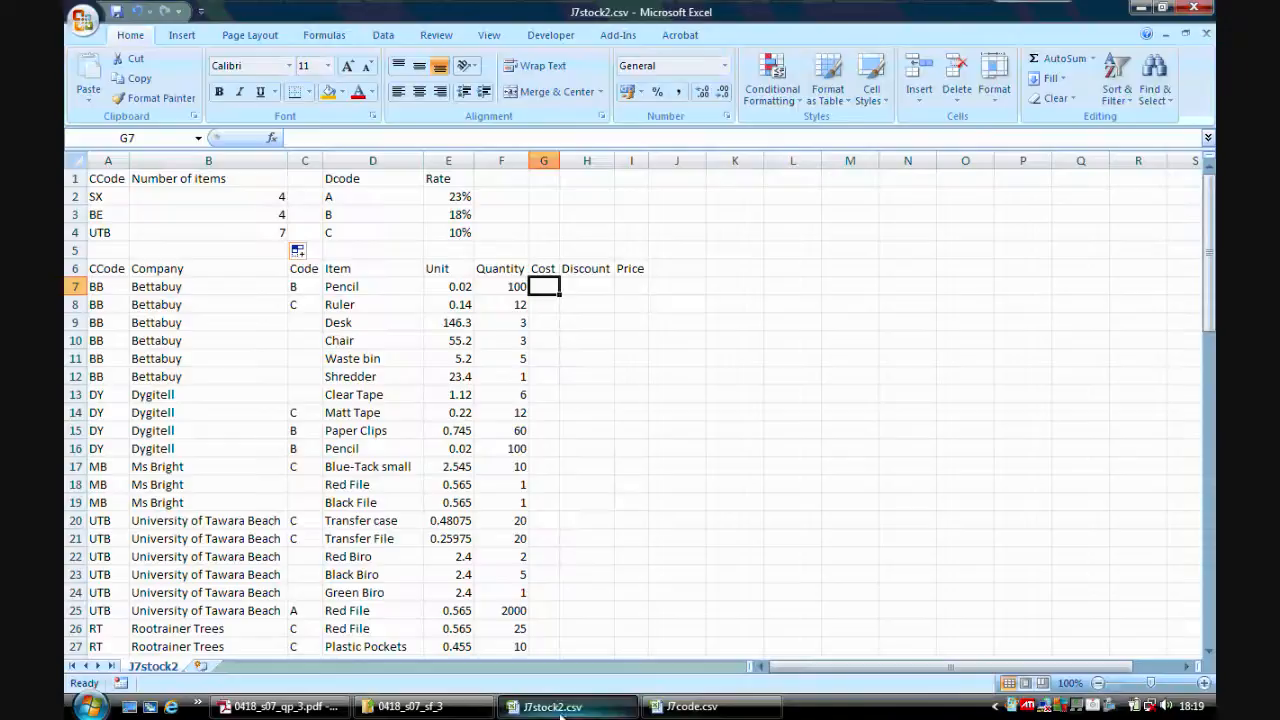
{"action": "type", "text": "="}
{"action": "left_click", "coordinate": [455, 287]}
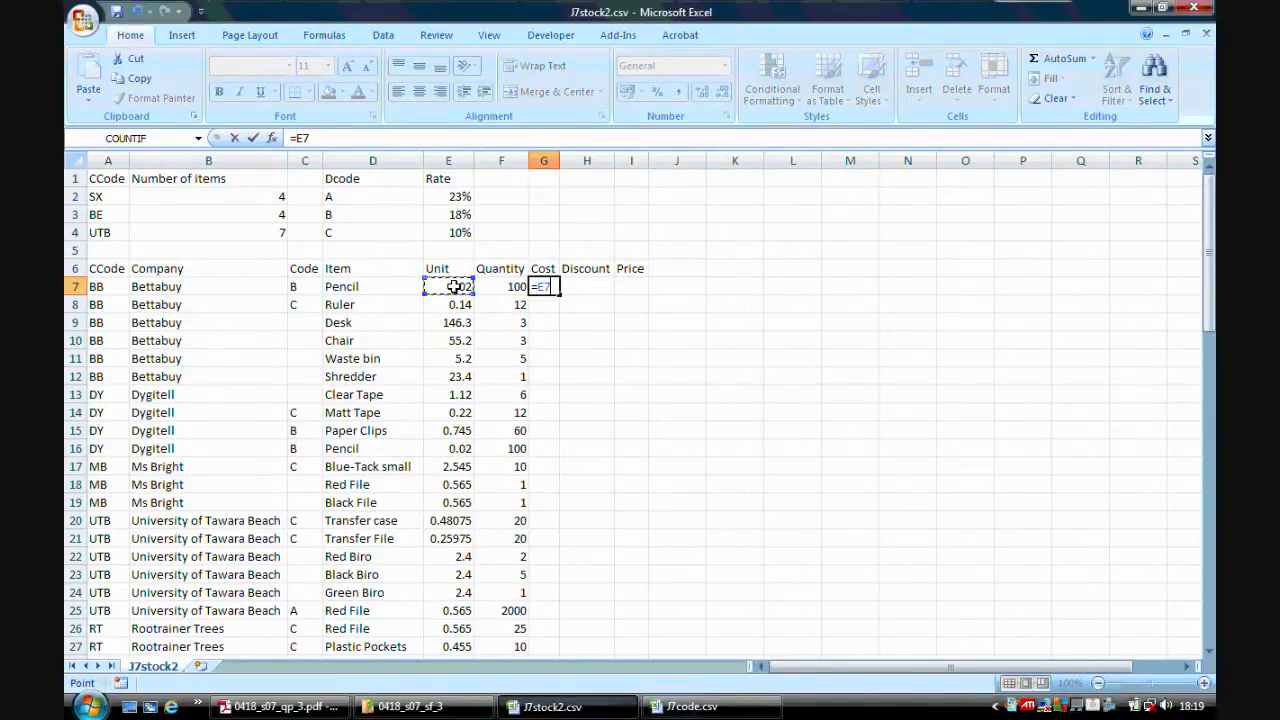
{"action": "type", "text": "*"}
{"action": "left_click", "coordinate": [497, 285]}
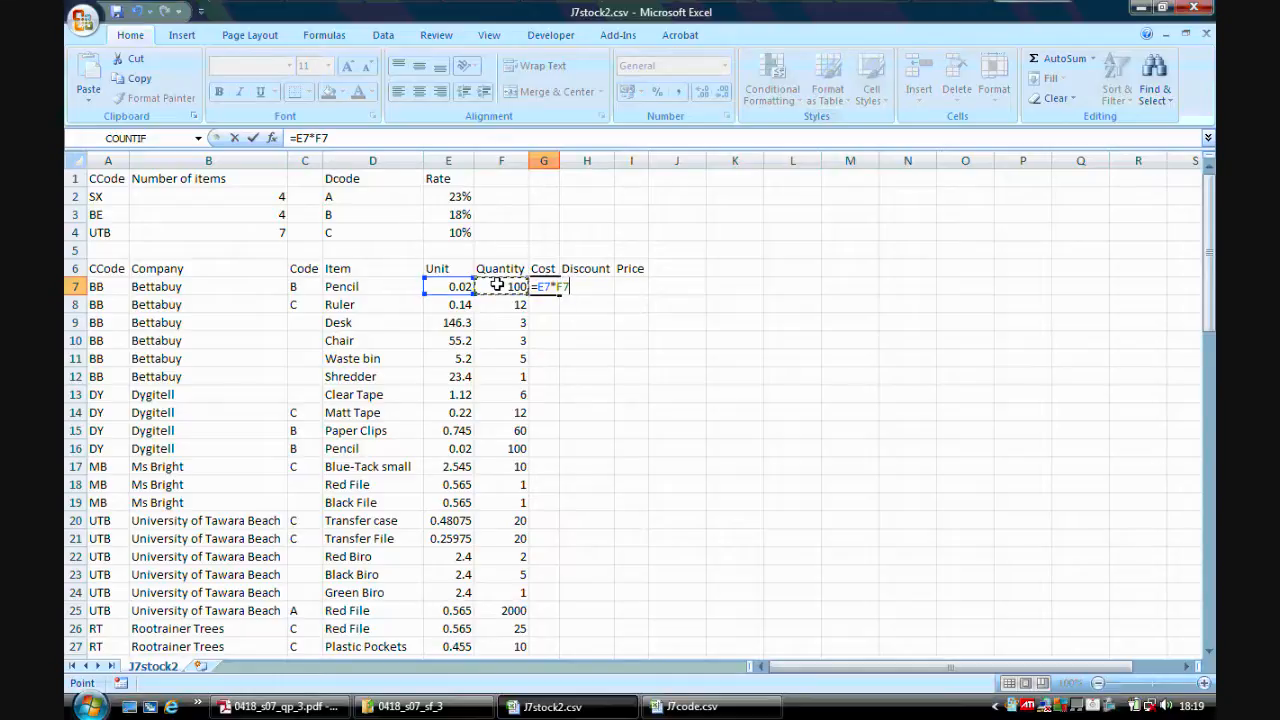
{"action": "key", "text": "Return"}
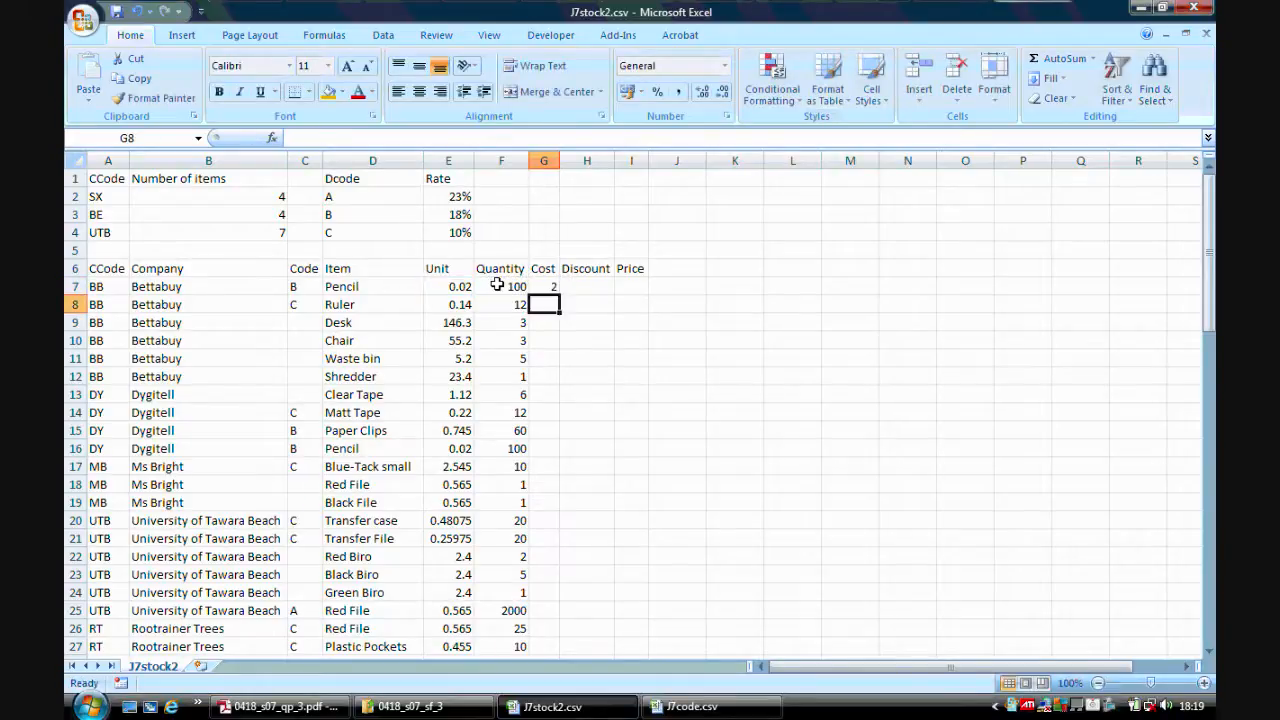
Fill the G7 formula down the whole Cost column and widen column G.
{"action": "left_click", "coordinate": [555, 285]}
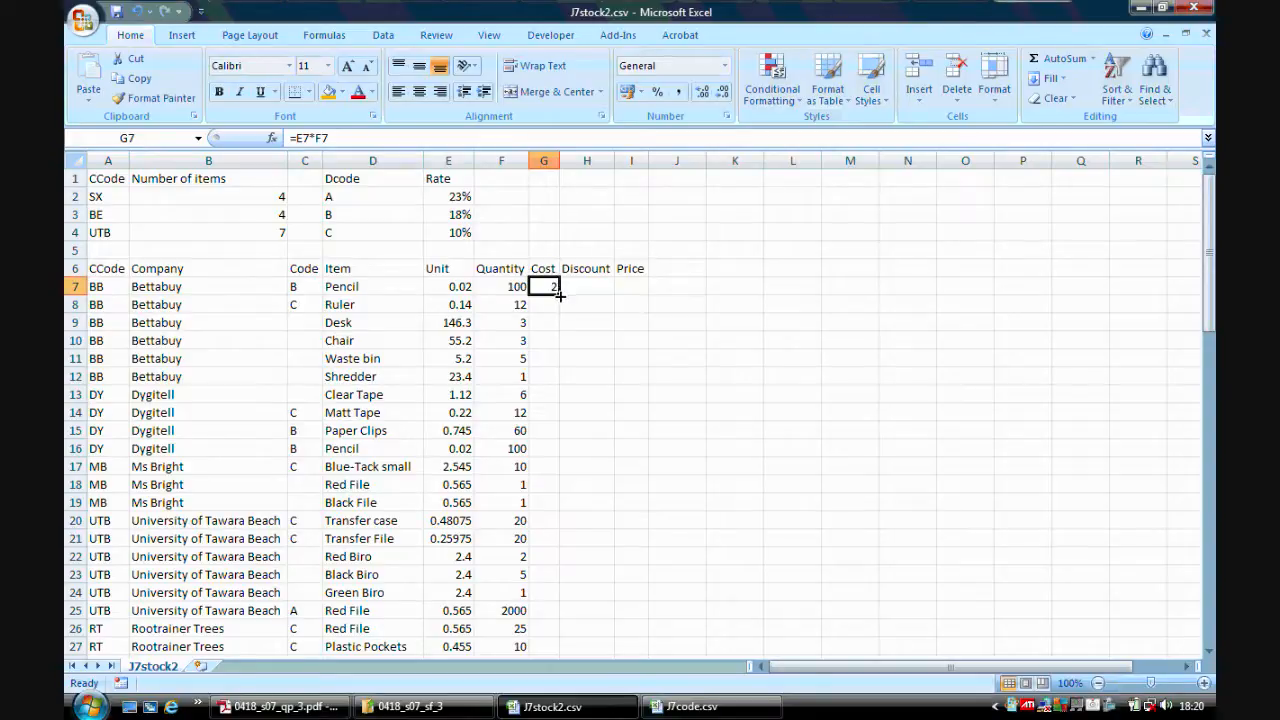
{"action": "double_click", "coordinate": [558, 294]}
{"action": "left_click_drag", "start_coordinate": [562, 161], "coordinate": [570, 161]}
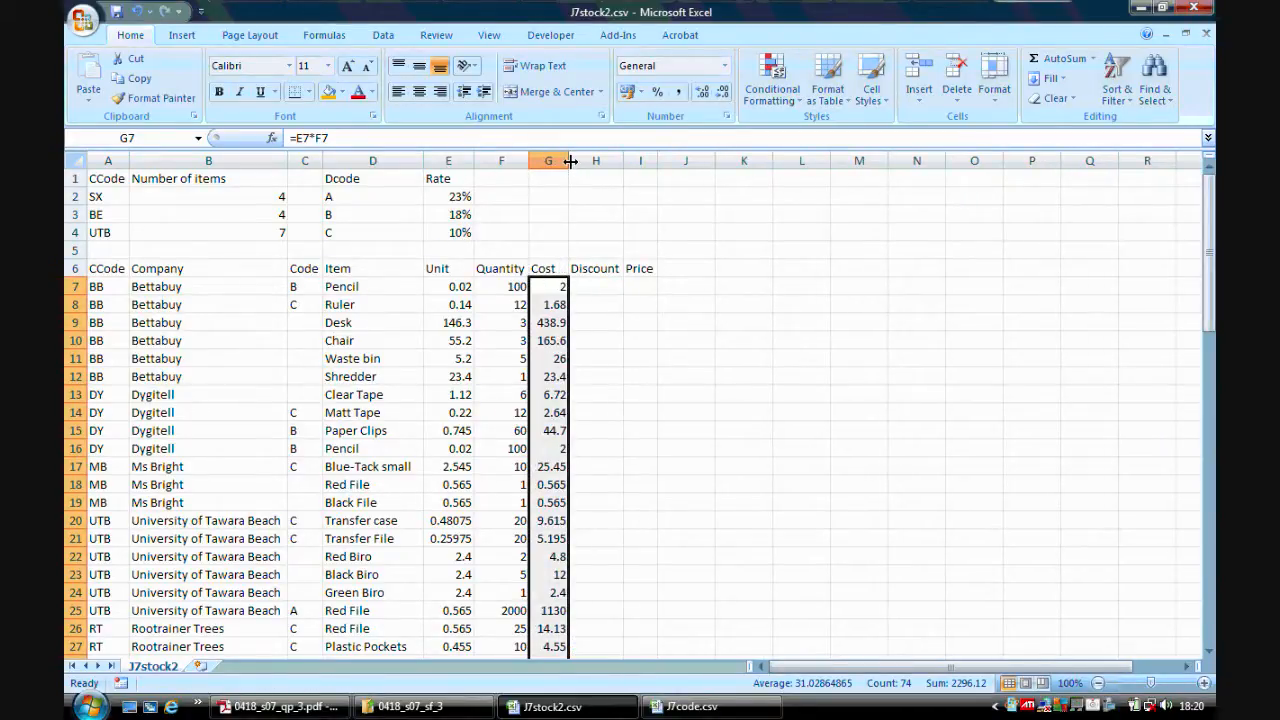
Read task 8 in the exam paper and insert an IF function into cell H7.
{"action": "left_click", "coordinate": [320, 708]}
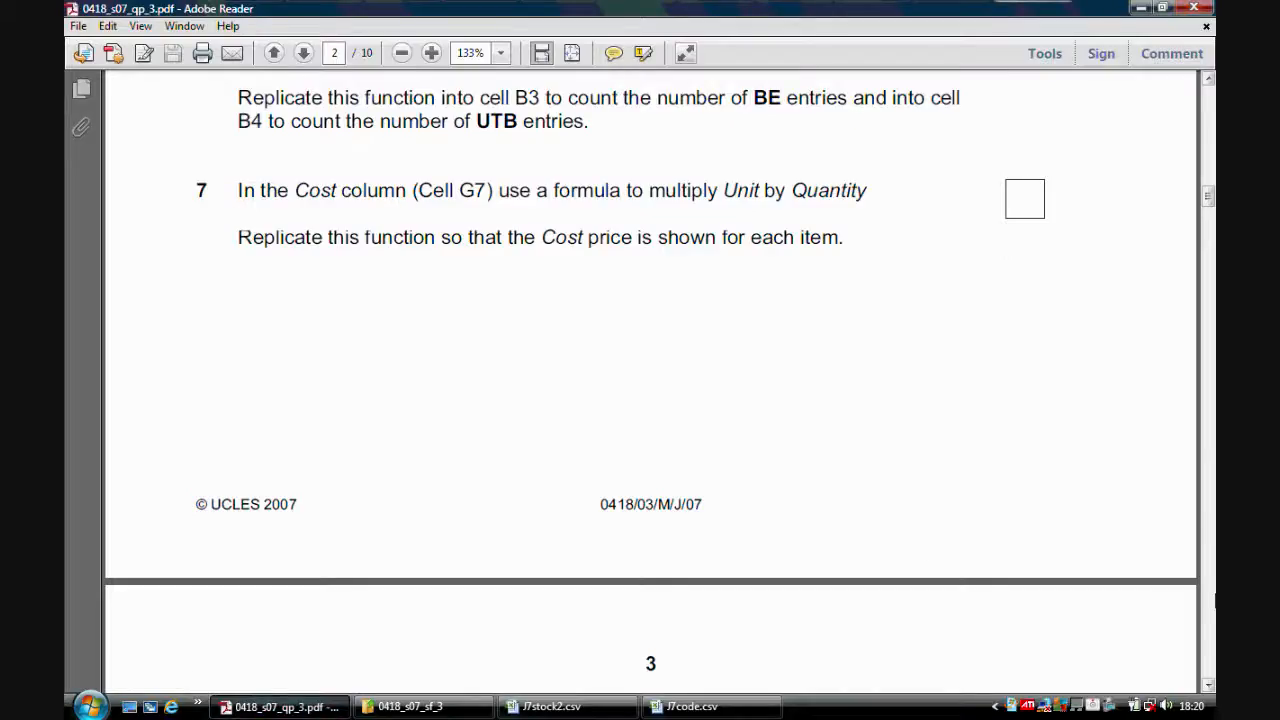
{"action": "left_click_drag", "start_coordinate": [1212, 210], "coordinate": [1210, 222]}
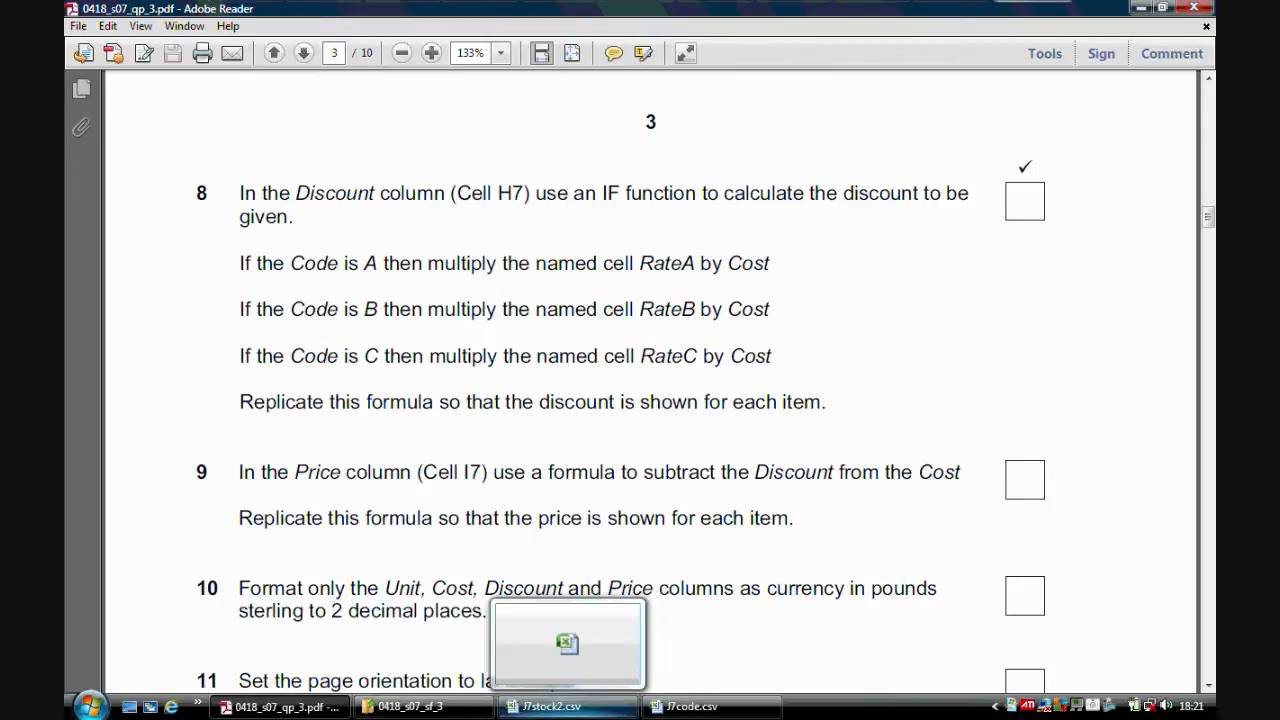
{"action": "left_click", "coordinate": [553, 708]}
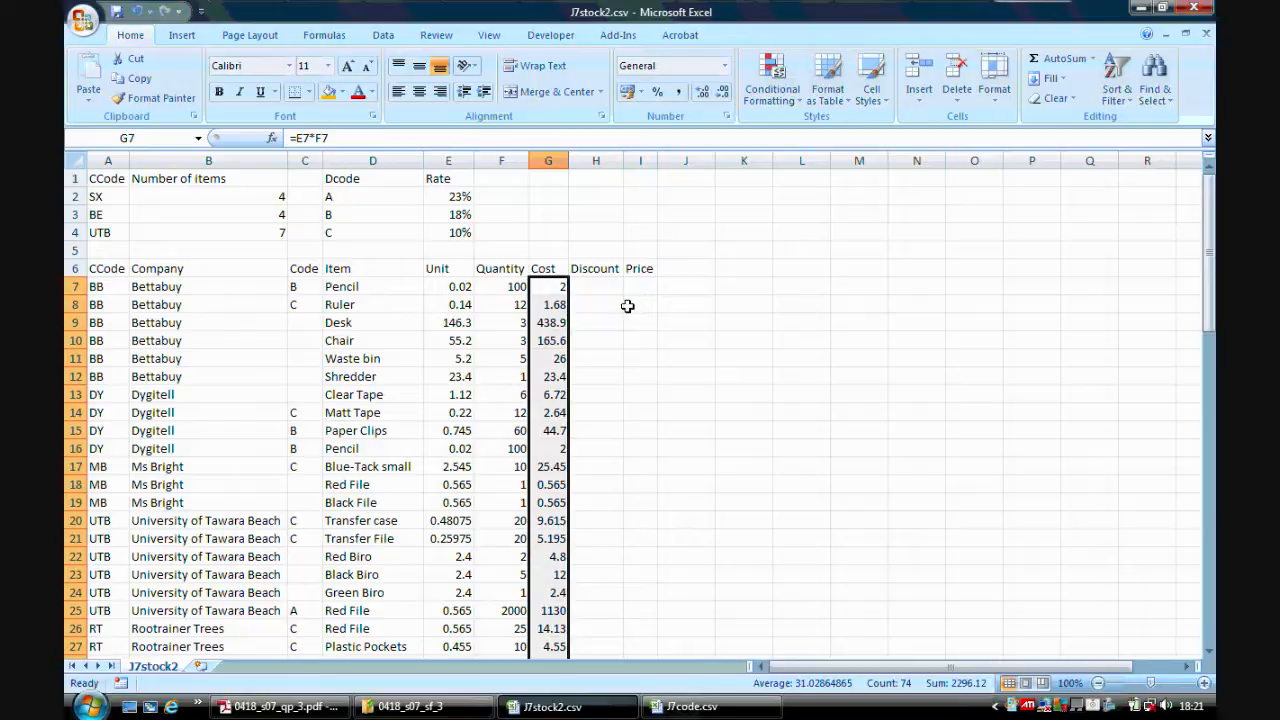
{"action": "left_click", "coordinate": [602, 284]}
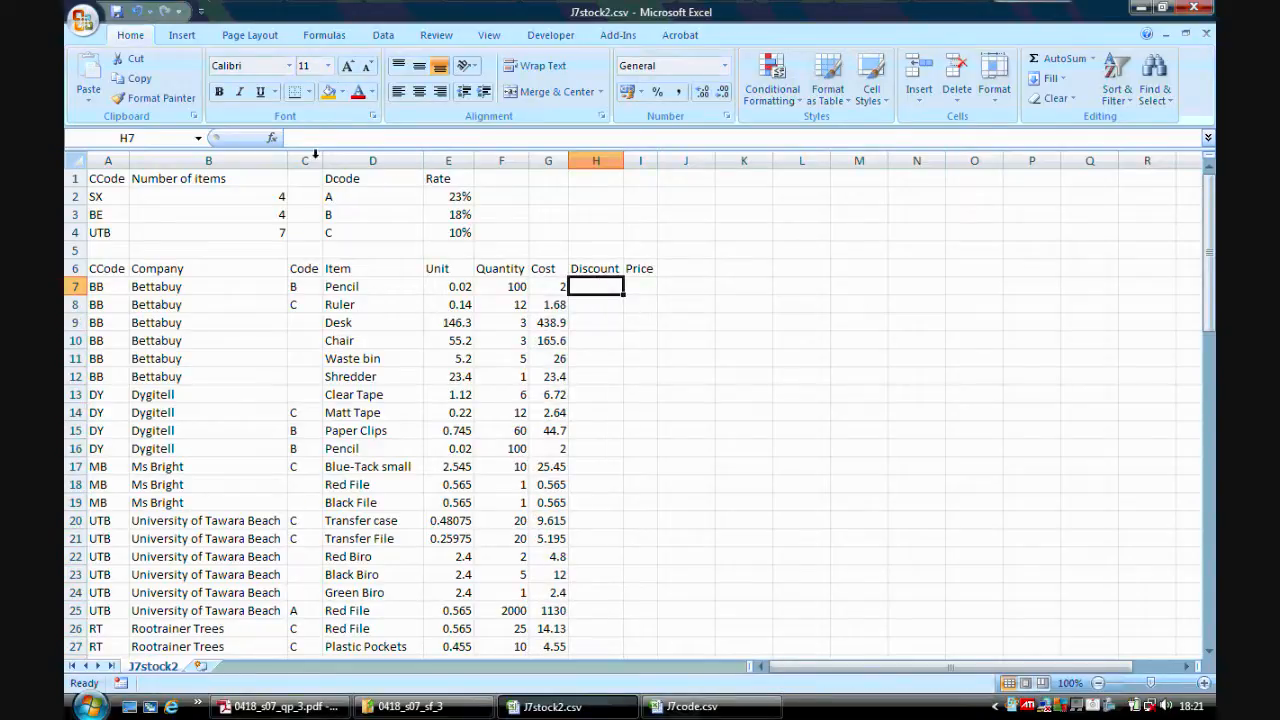
{"action": "left_click", "coordinate": [272, 139]}
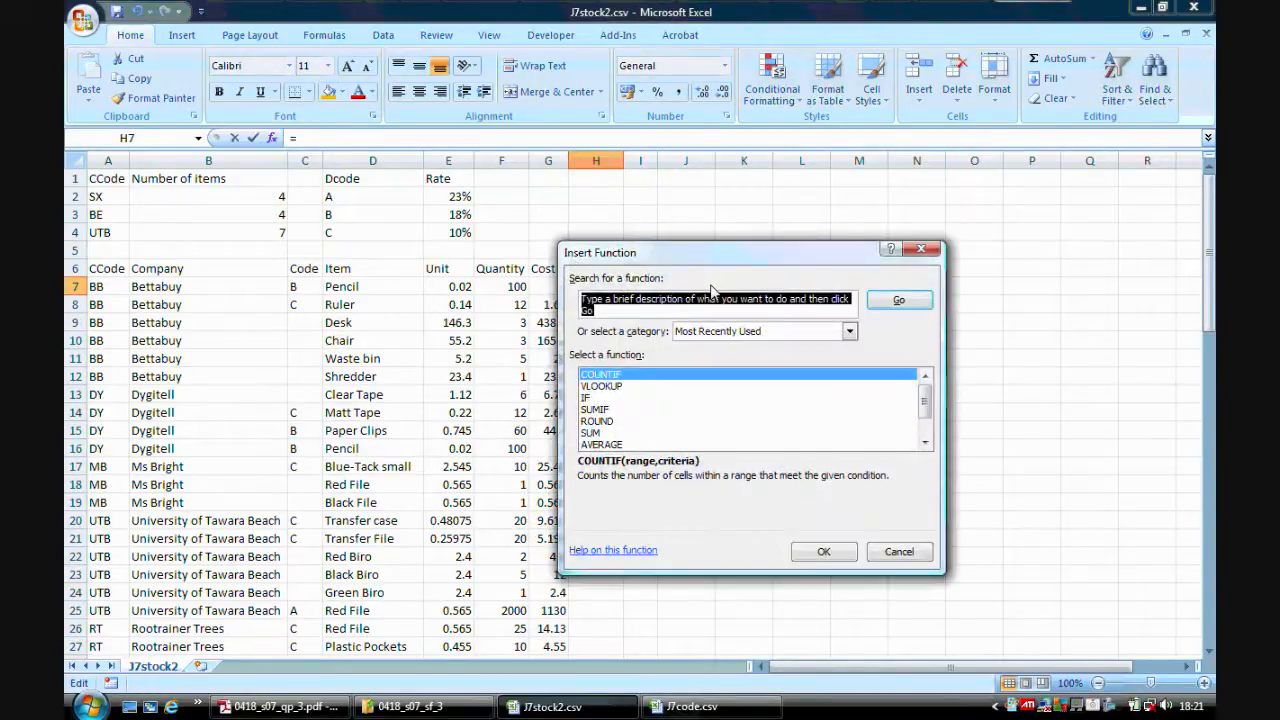
{"action": "type", "text": "if"}
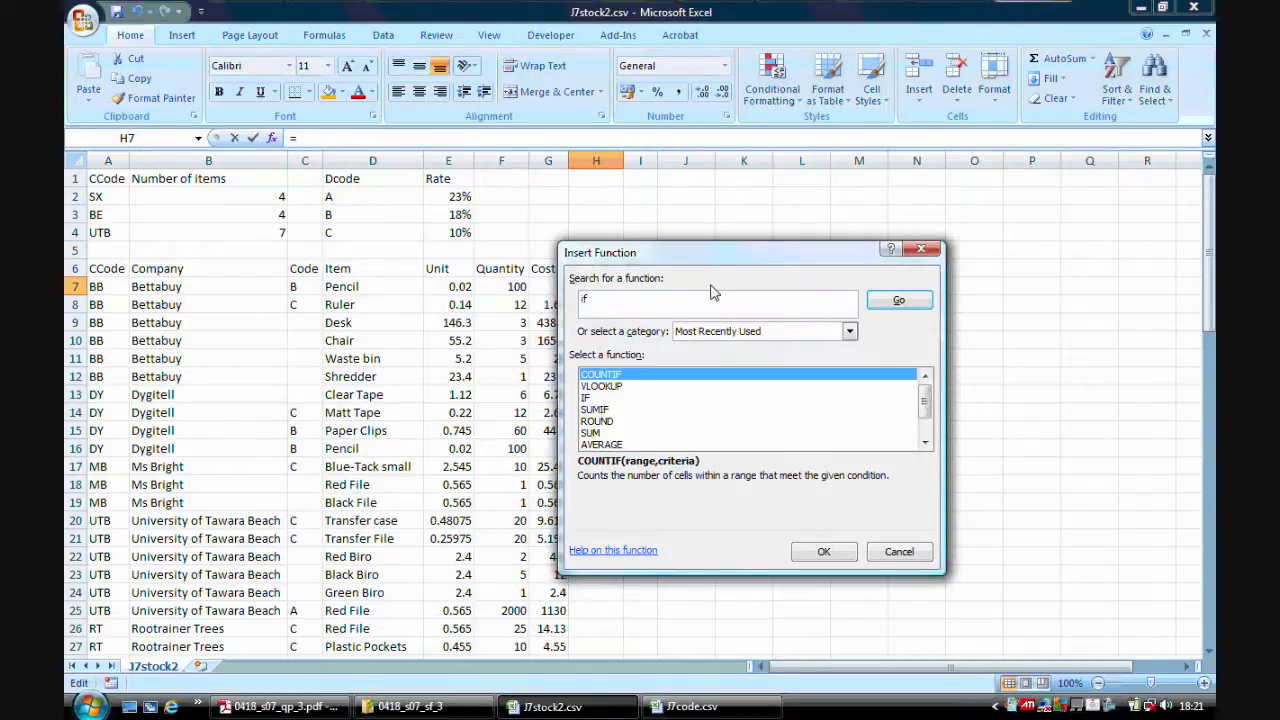
{"action": "left_click", "coordinate": [899, 300]}
{"action": "left_click", "coordinate": [826, 553]}
{"action": "left_click_drag", "start_coordinate": [787, 298], "coordinate": [945, 224]}
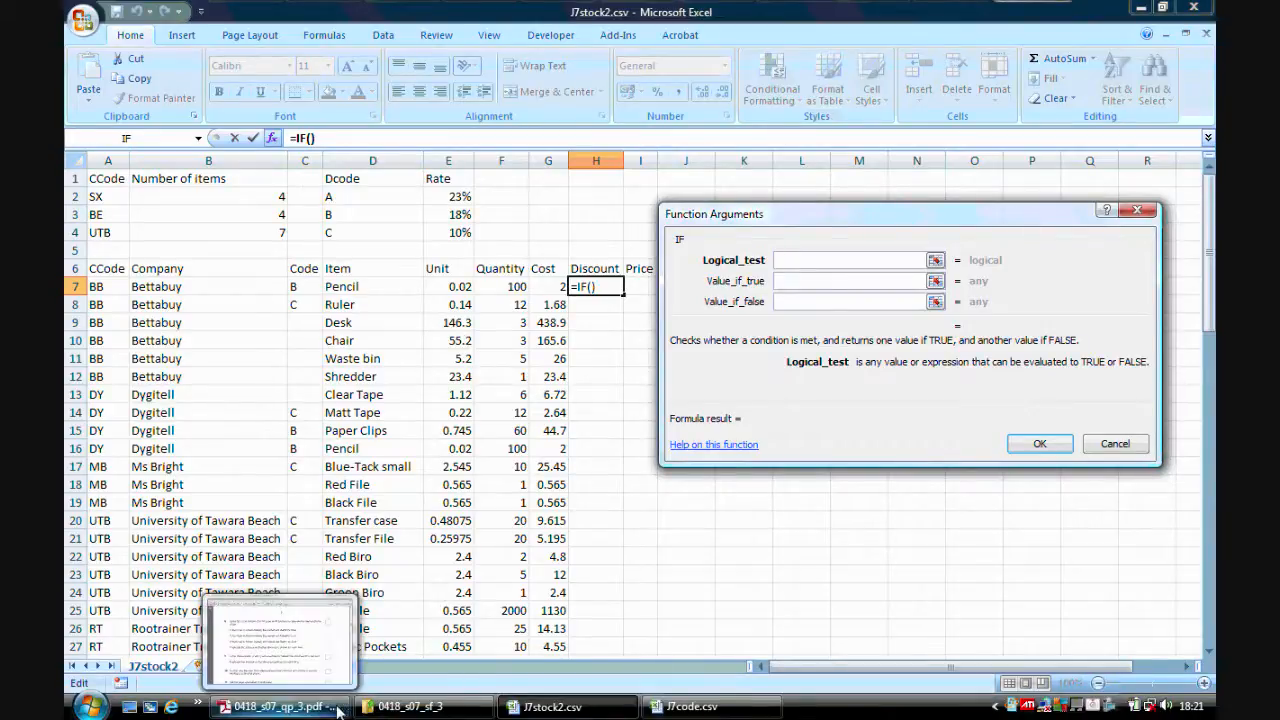
Set the IF logical test to C7=$D$2, with D2 as an absolute reference.
{"action": "left_click", "coordinate": [290, 706]}
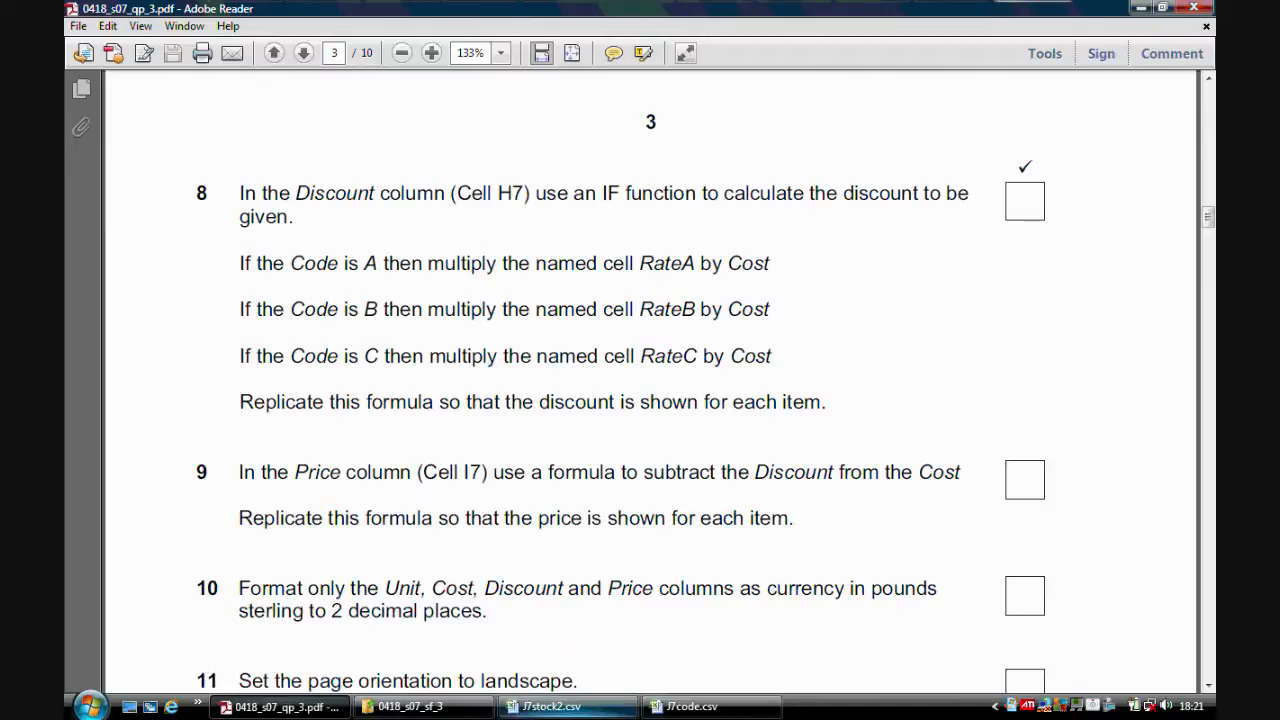
{"action": "left_click", "coordinate": [548, 706]}
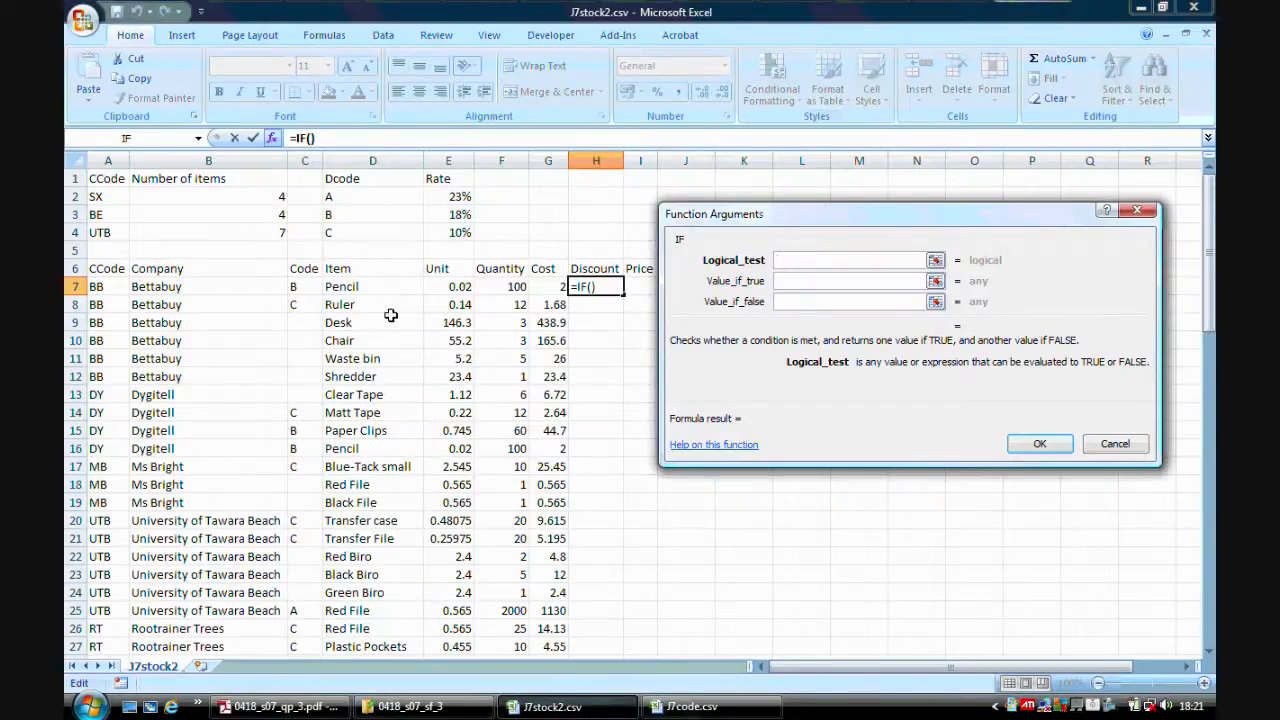
{"action": "left_click", "coordinate": [299, 287]}
{"action": "type", "text": "="}
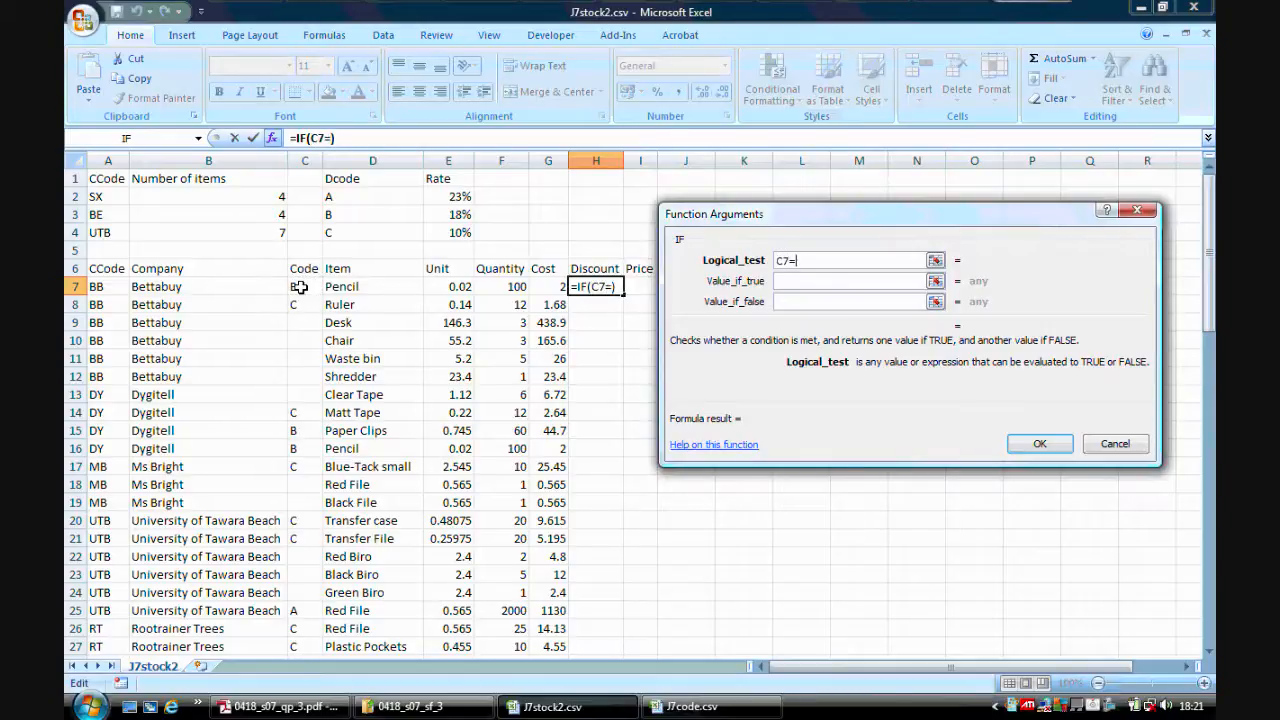
{"action": "left_click", "coordinate": [361, 197]}
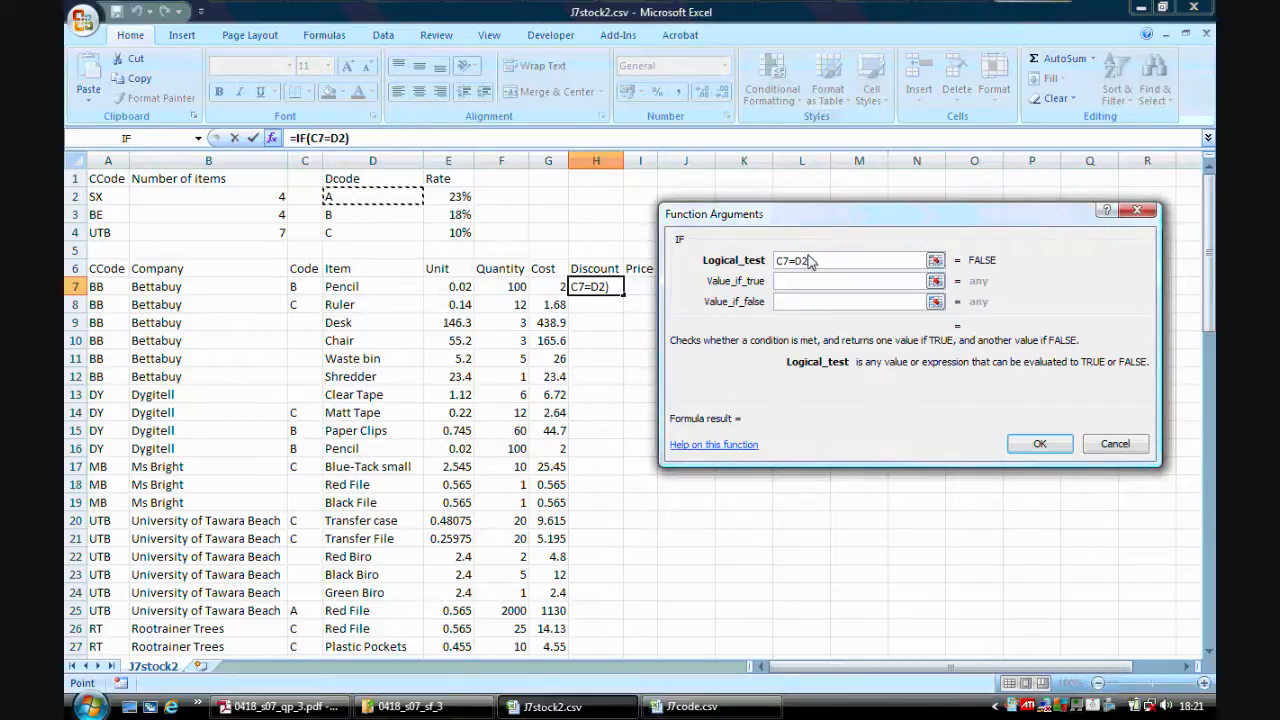
{"action": "left_click_drag", "start_coordinate": [813, 258], "coordinate": [799, 260]}
{"action": "key", "text": "F4"}
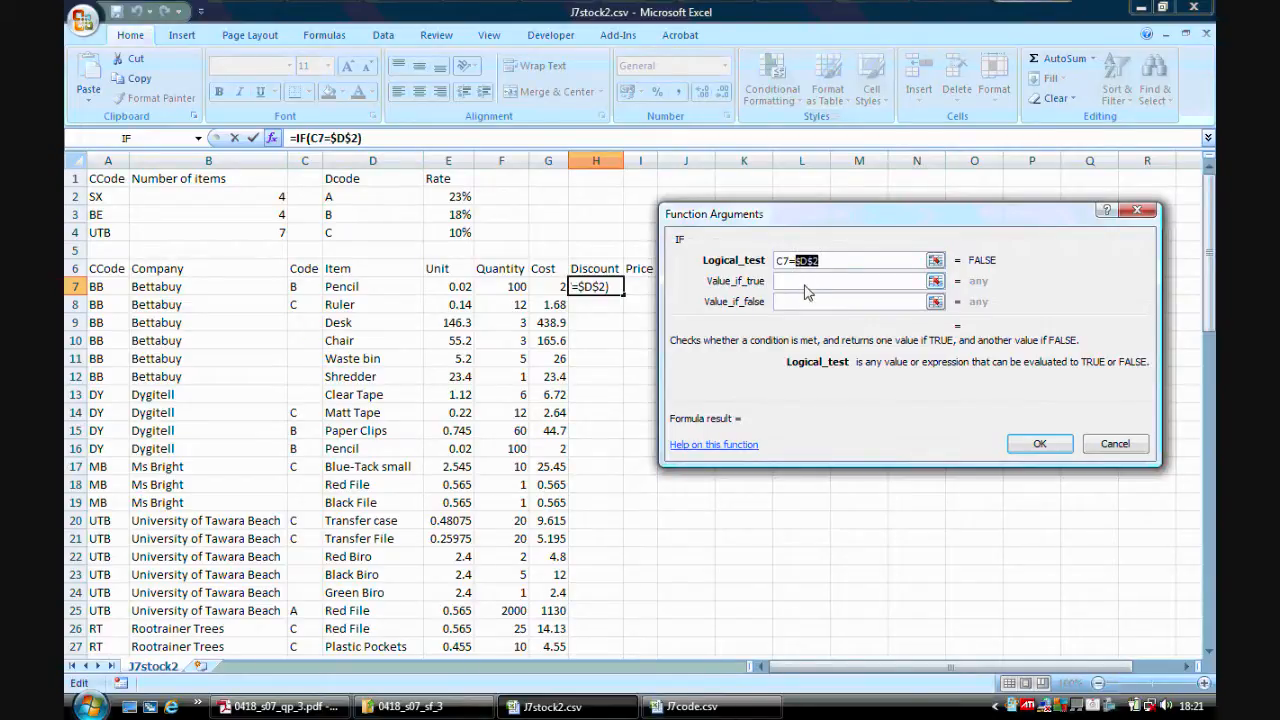
Set the IF function's value if true to ratea*G7.
{"action": "left_click", "coordinate": [803, 283]}
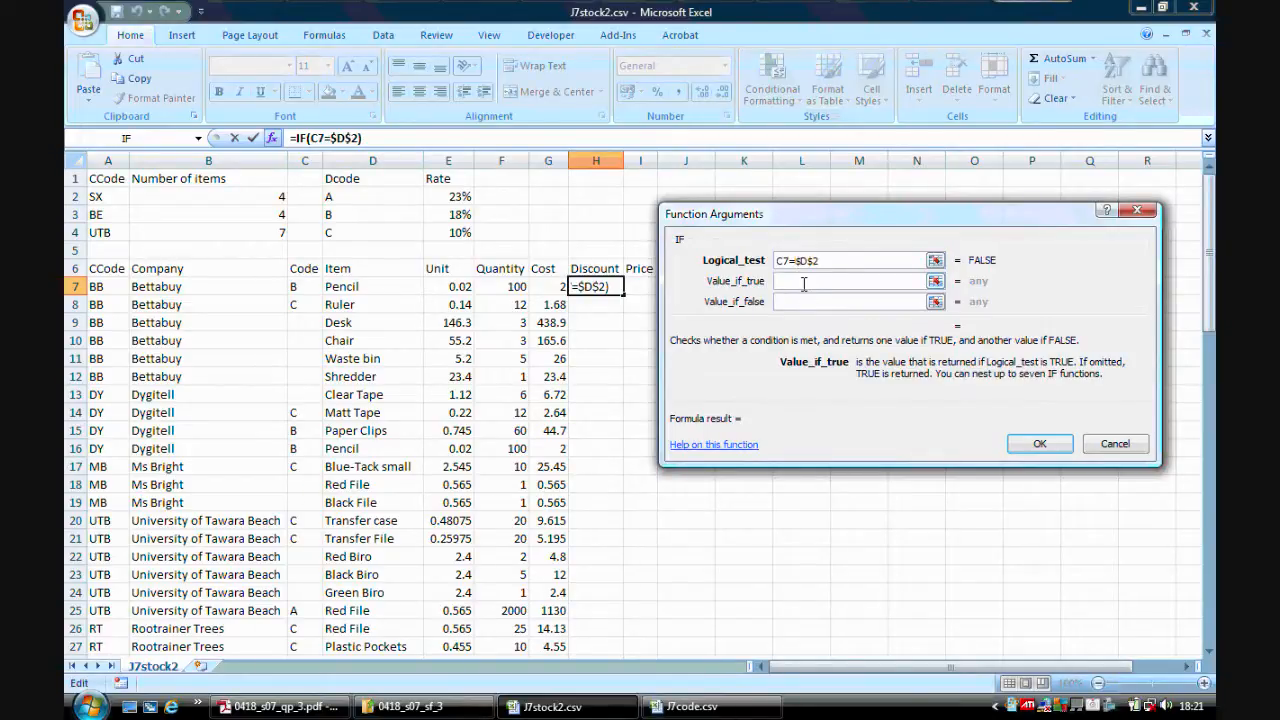
{"action": "left_click", "coordinate": [456, 197]}
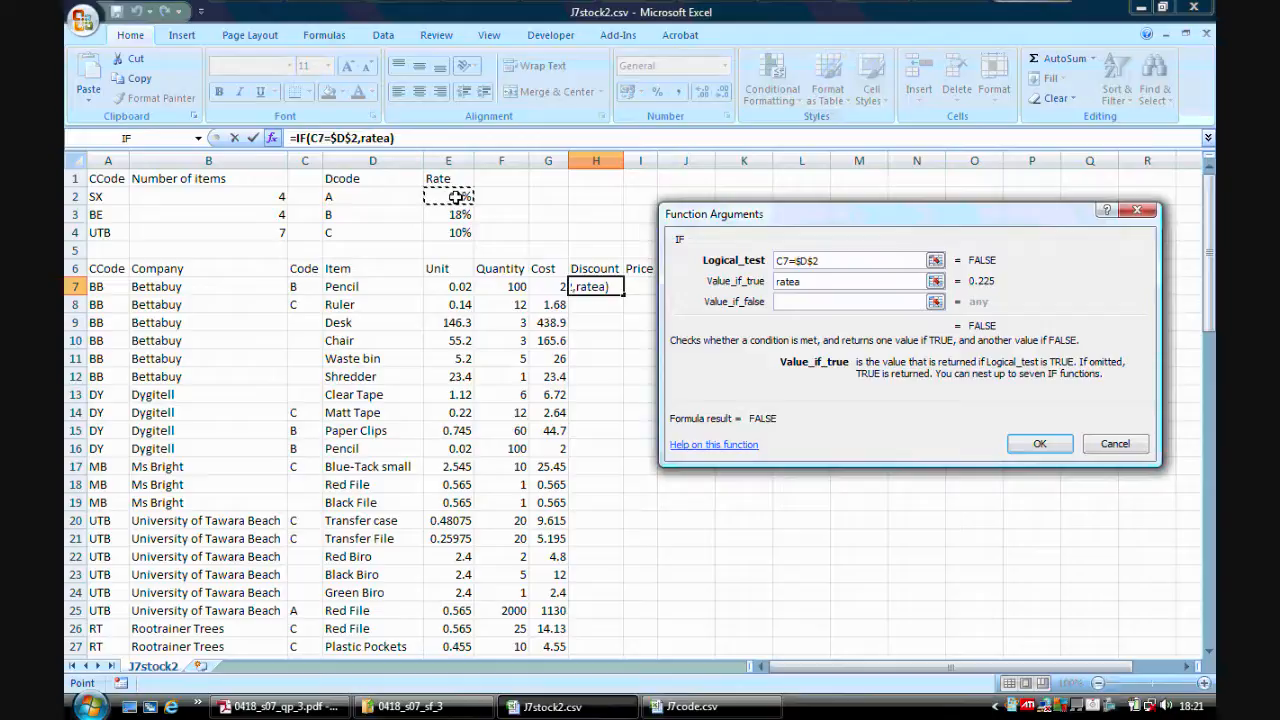
{"action": "type", "text": "*"}
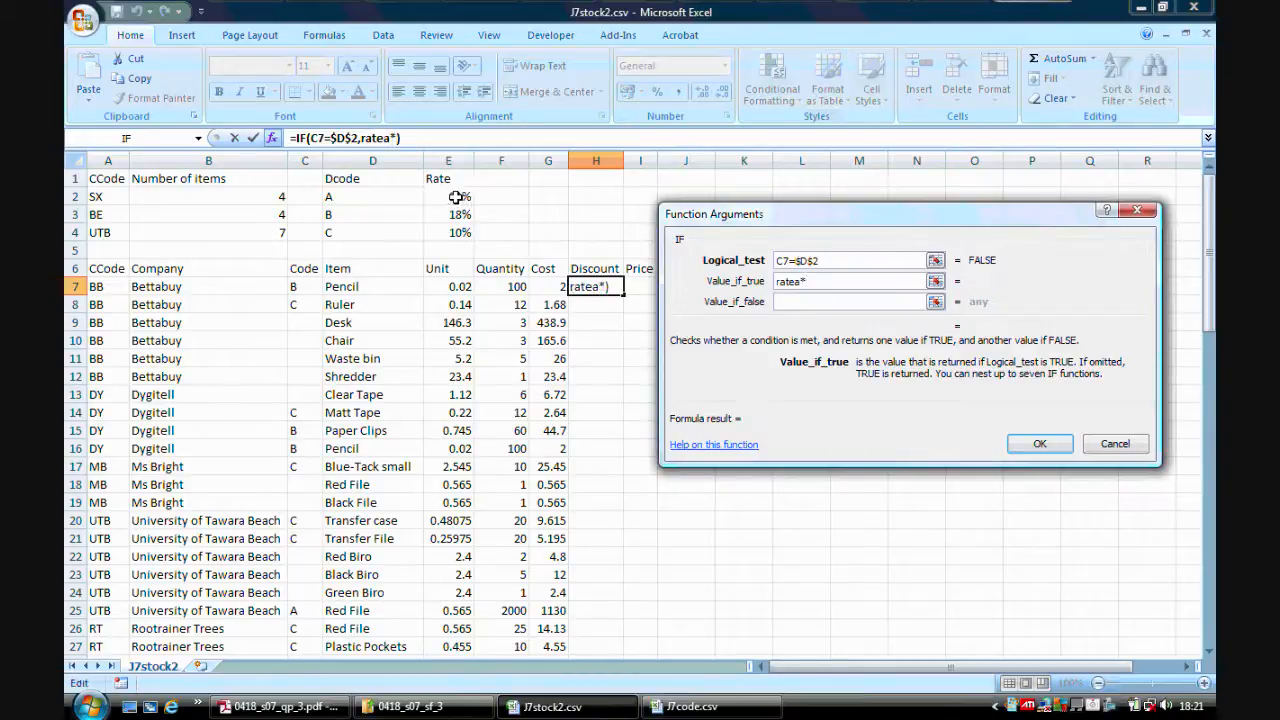
{"action": "left_click", "coordinate": [551, 287]}
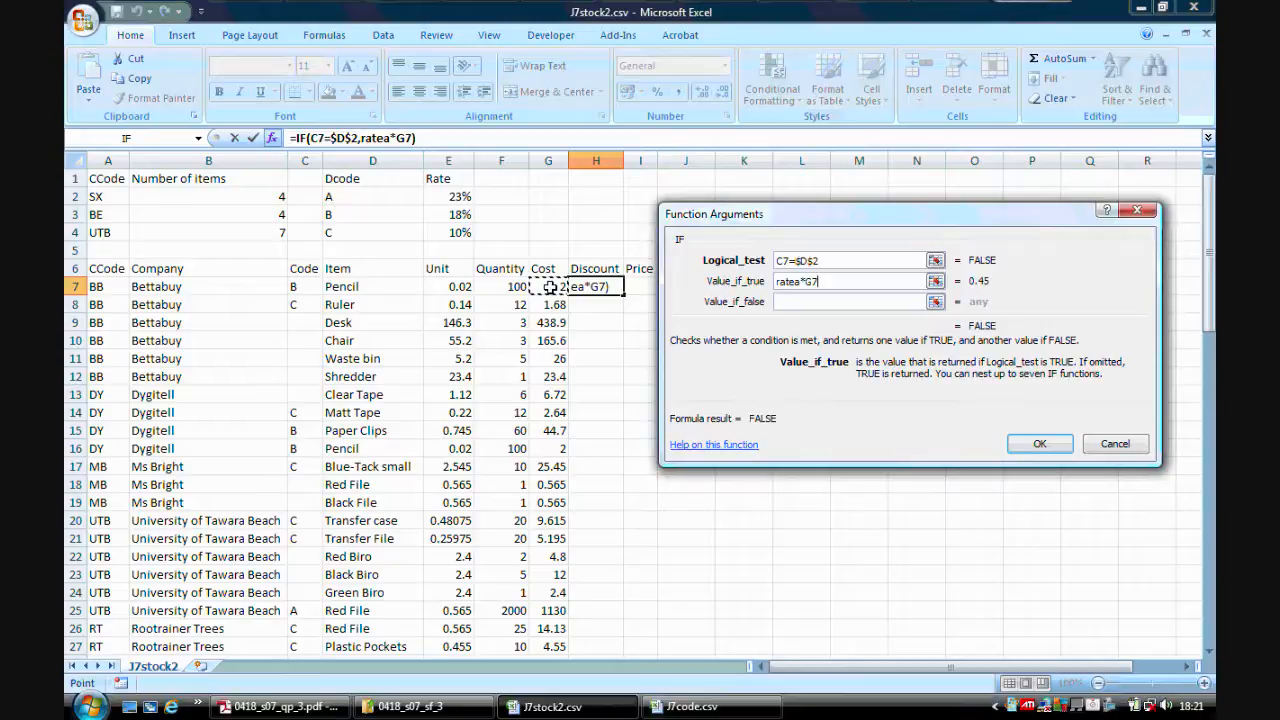
Nest a second IF as the value if false, with the logical test C7=$D$3 using an absolute reference.
{"action": "left_click", "coordinate": [787, 301]}
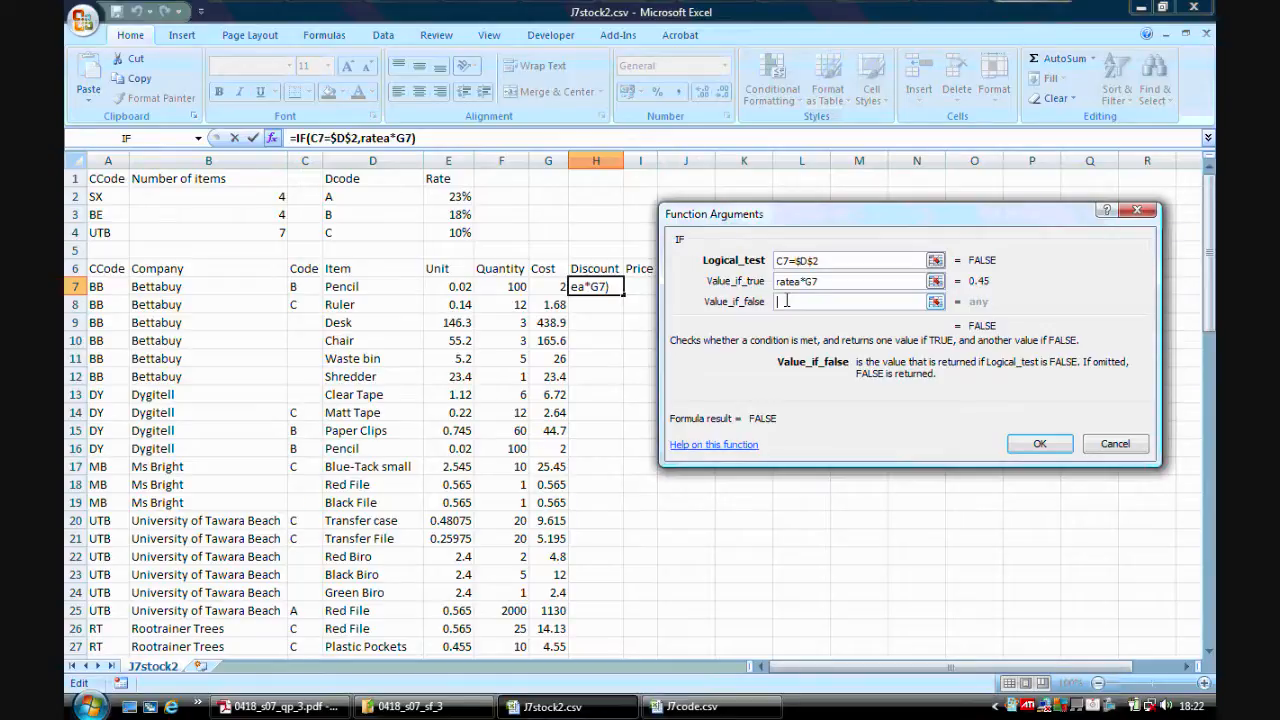
{"action": "left_click", "coordinate": [127, 139]}
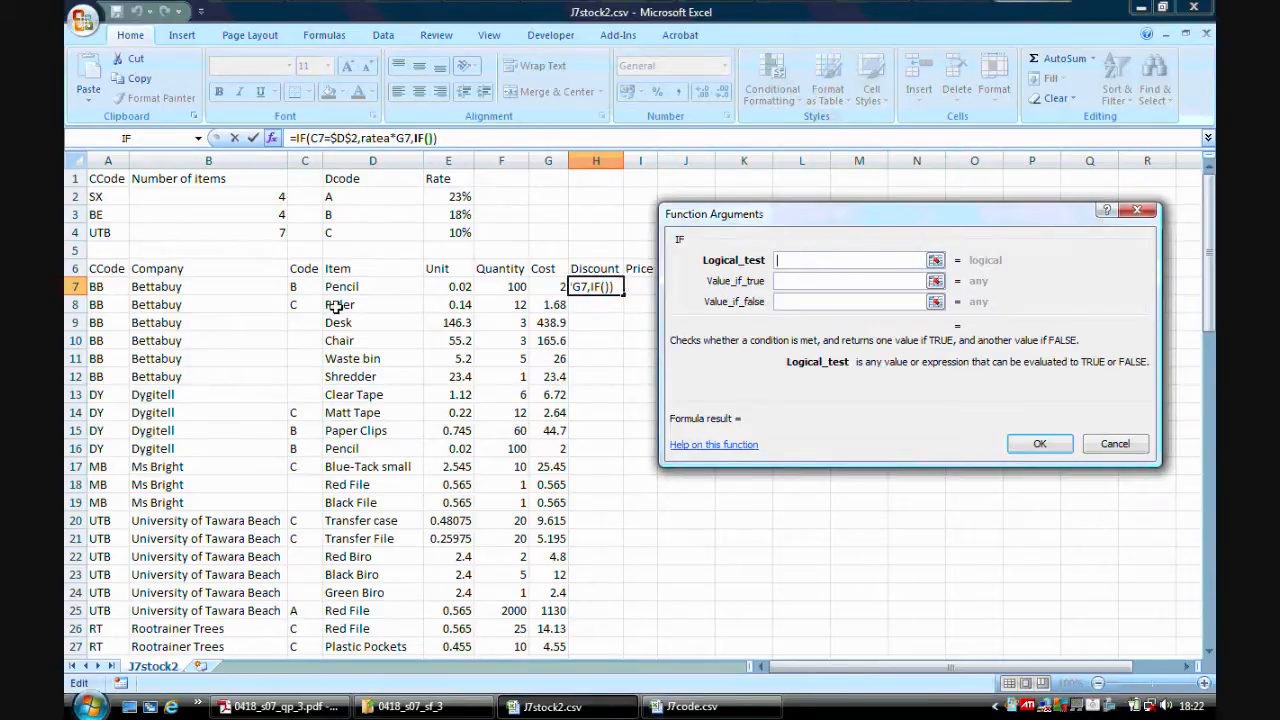
{"action": "left_click", "coordinate": [305, 287]}
{"action": "type", "text": "="}
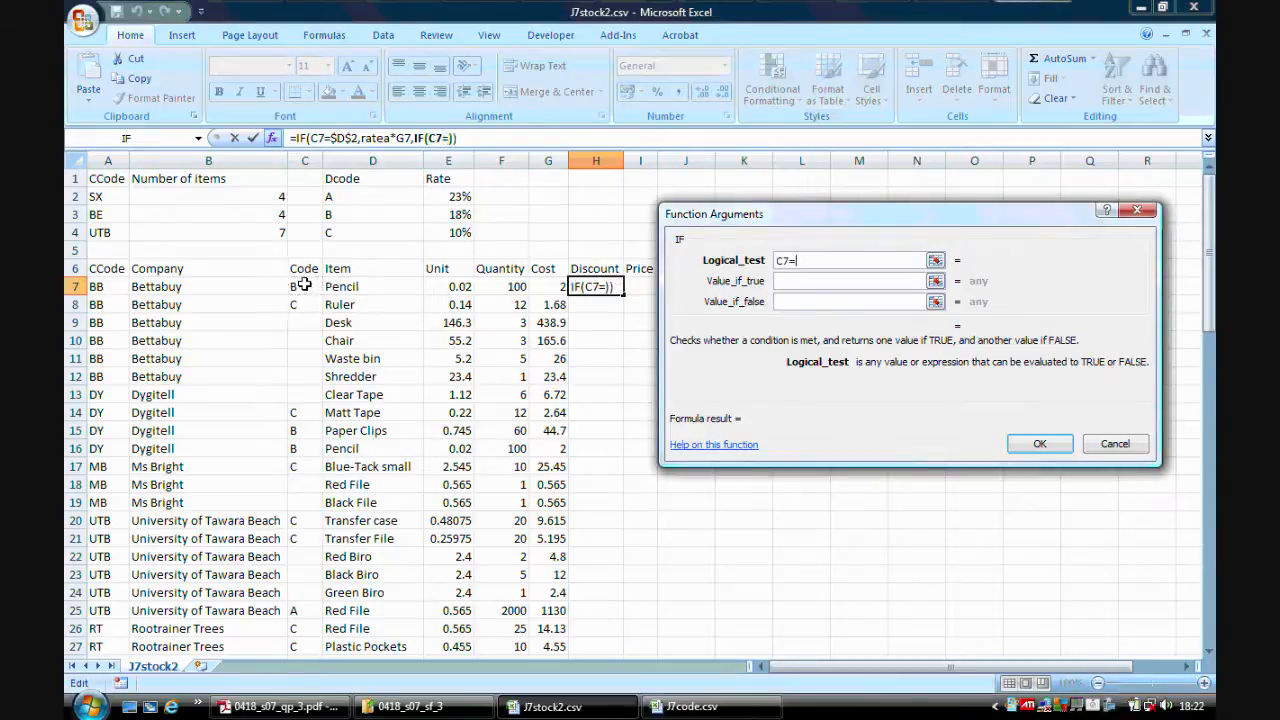
{"action": "left_click", "coordinate": [349, 212]}
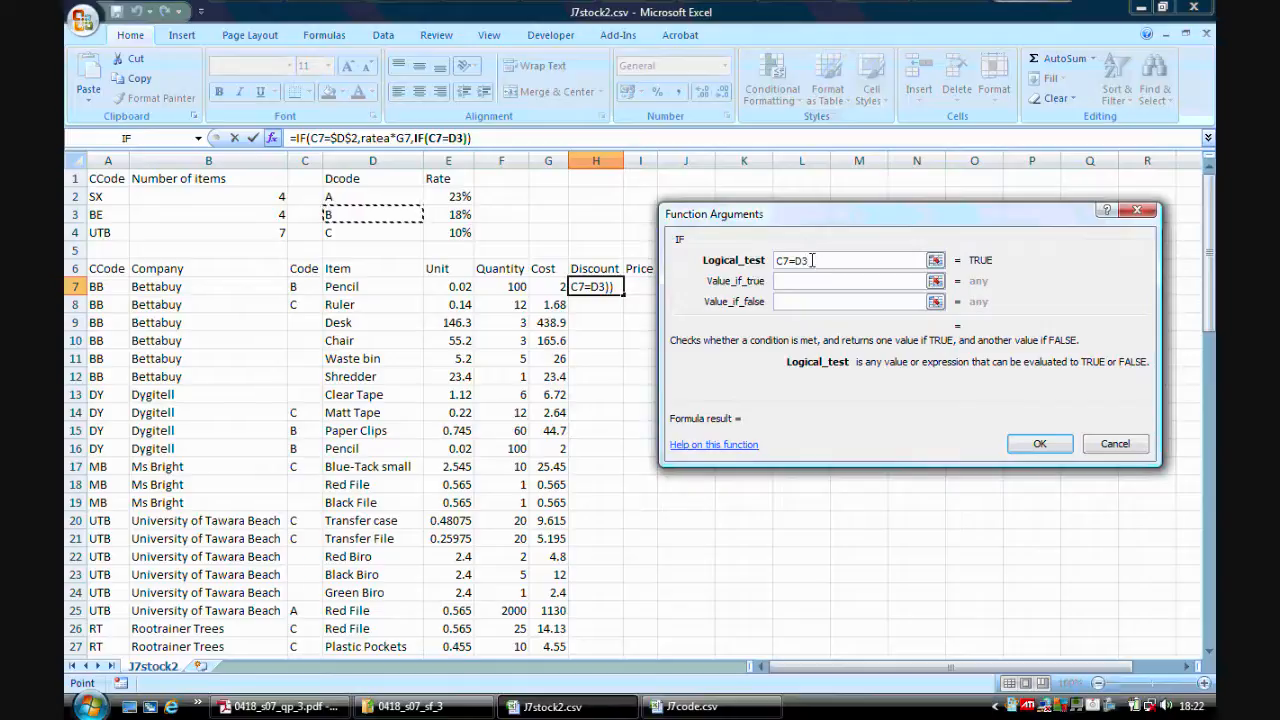
{"action": "left_click_drag", "start_coordinate": [806, 260], "coordinate": [795, 258]}
{"action": "key", "text": "F4"}
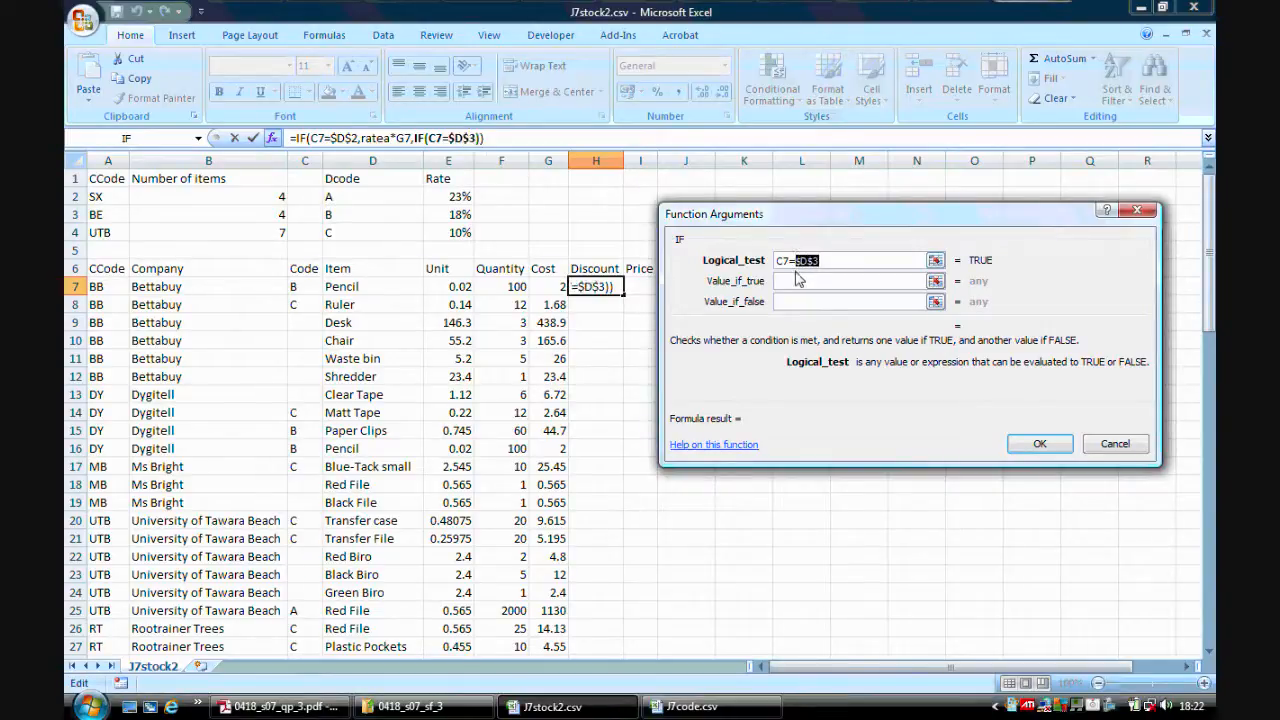
Set the second IF's value if true to rateb*G7.
{"action": "left_click", "coordinate": [795, 281]}
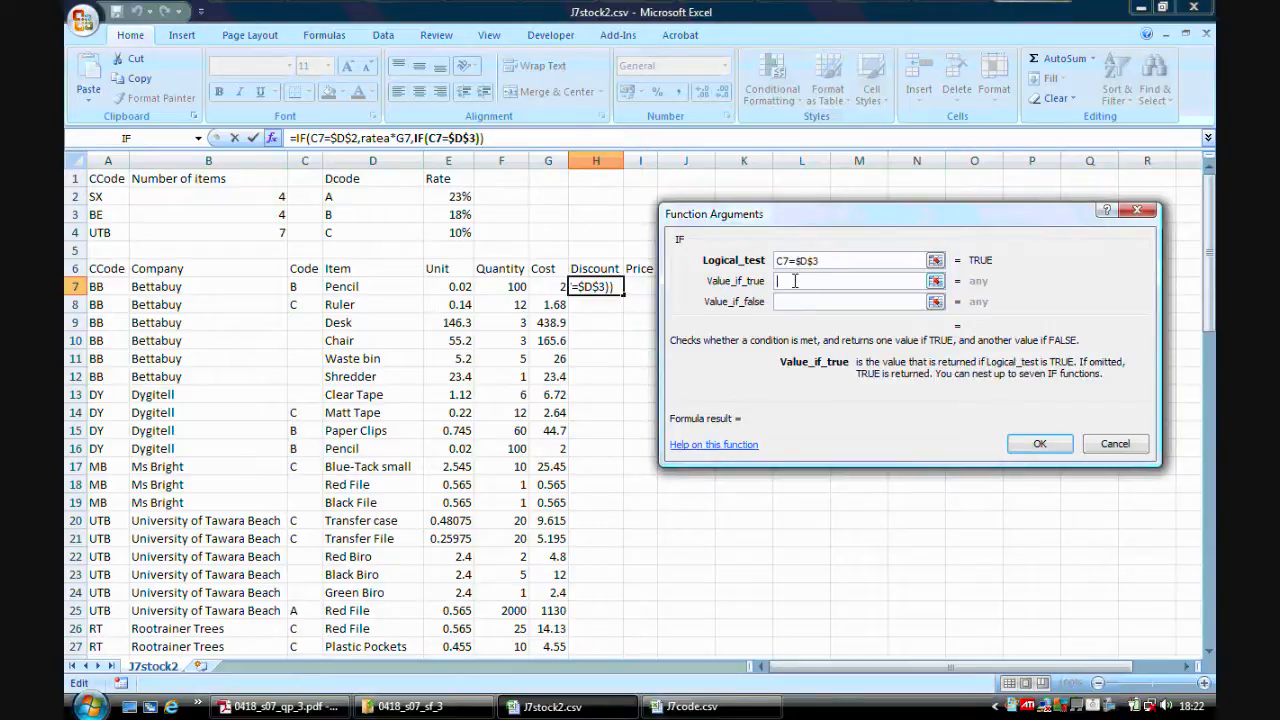
{"action": "left_click", "coordinate": [452, 214]}
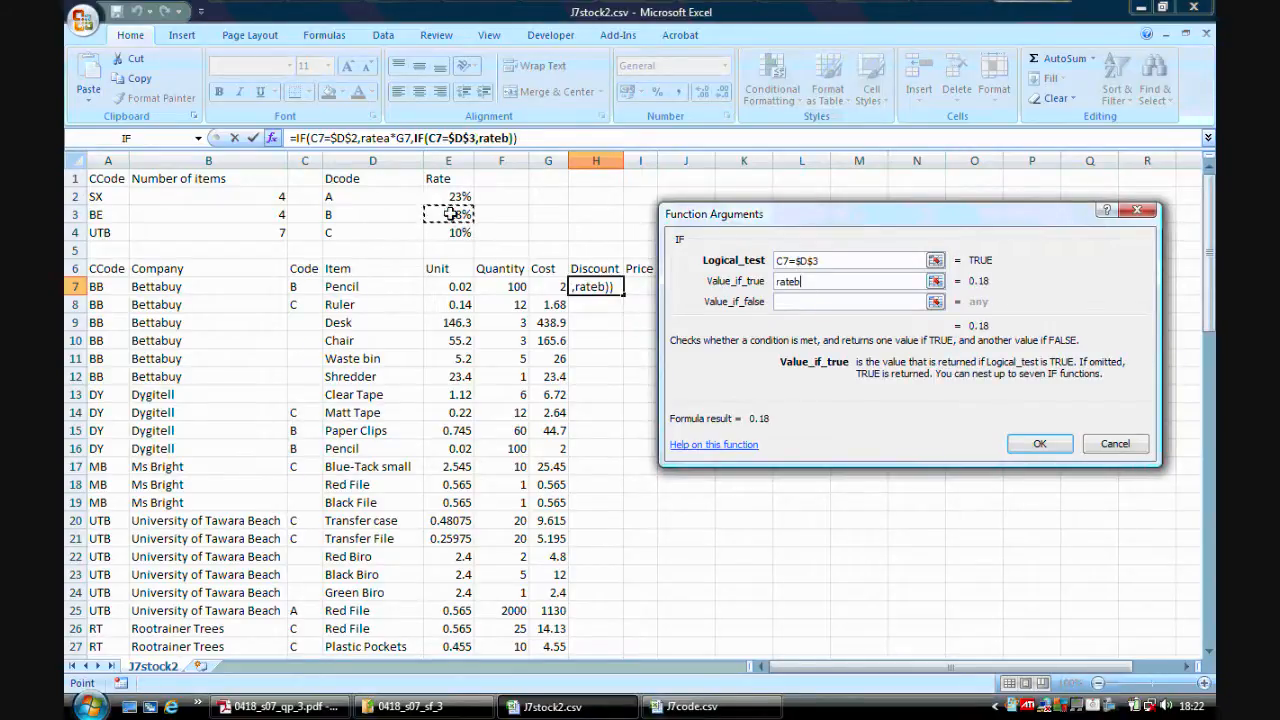
{"action": "type", "text": "*"}
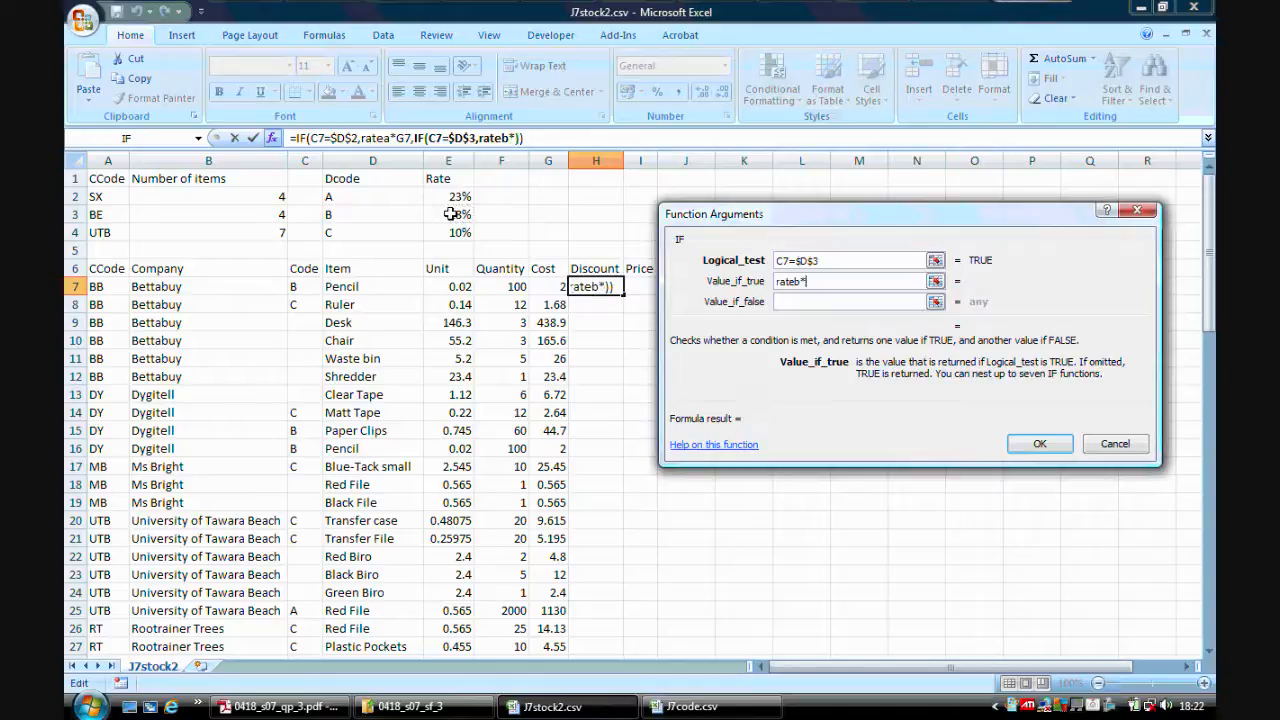
{"action": "left_click", "coordinate": [550, 286]}
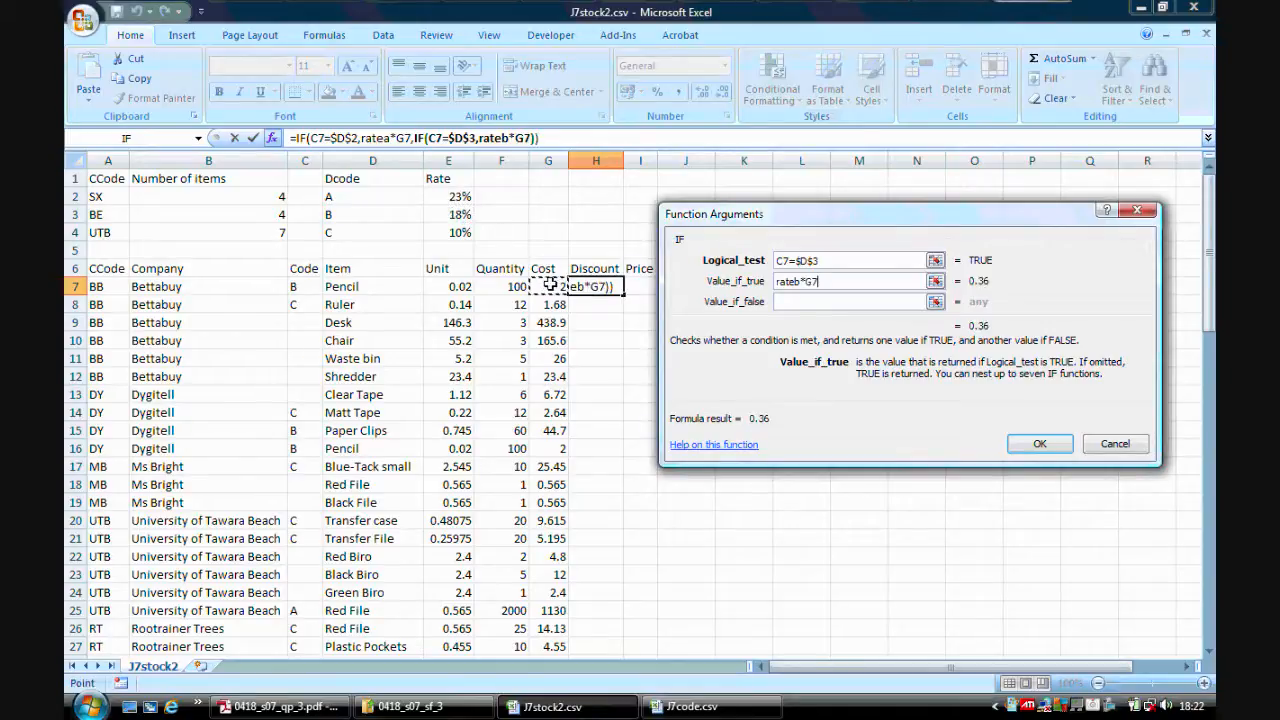
Nest a third IF as the second IF's value if false, with the logical test C7=$D$4.
{"action": "left_click", "coordinate": [785, 303]}
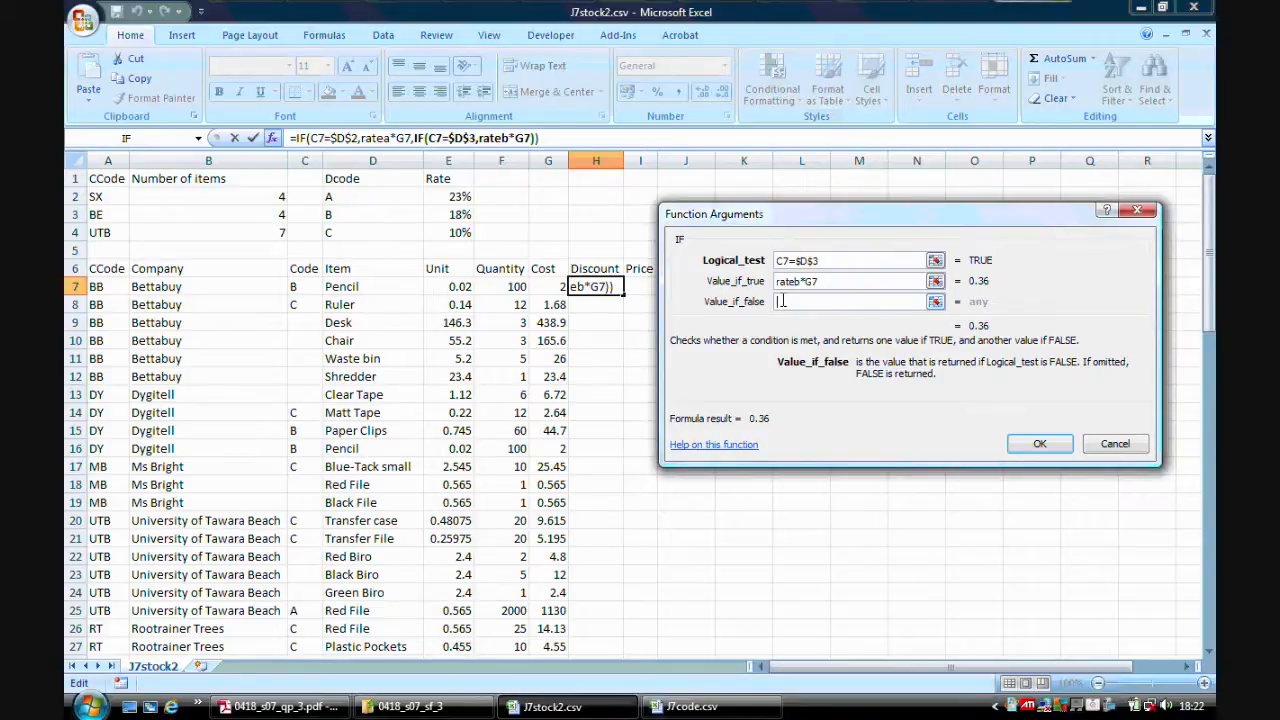
{"action": "left_click", "coordinate": [126, 139]}
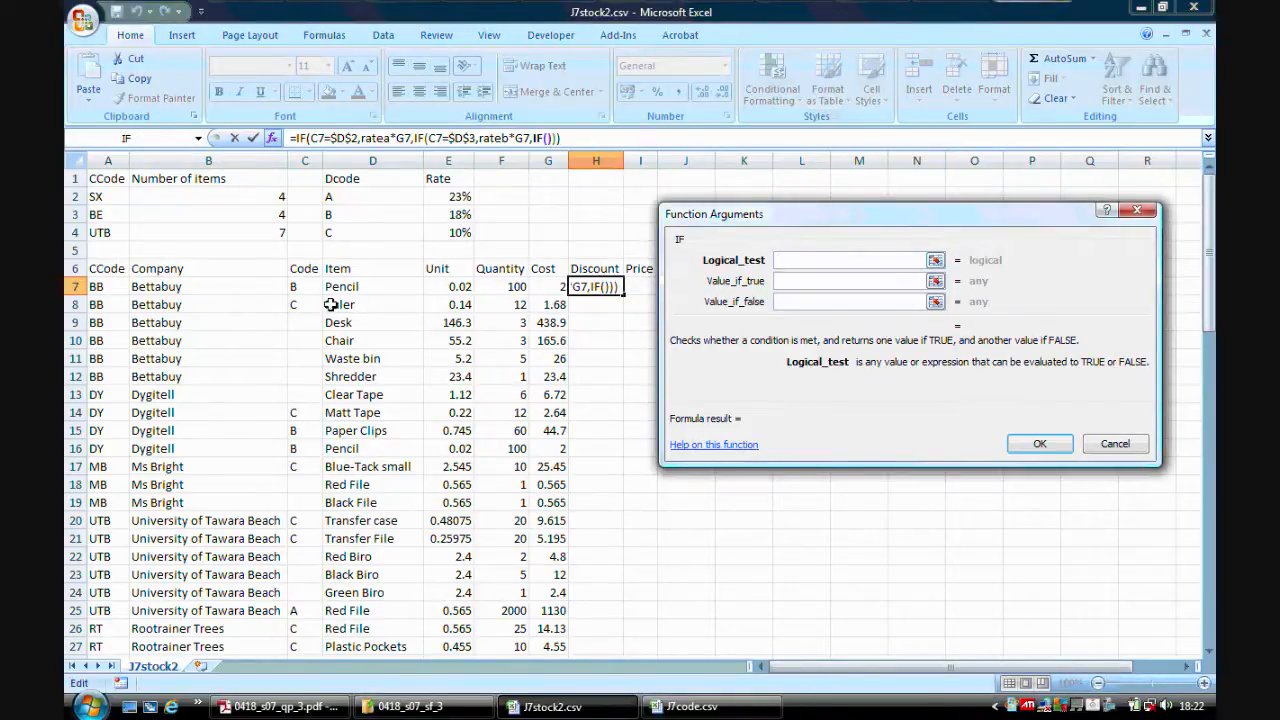
{"action": "left_click", "coordinate": [298, 283]}
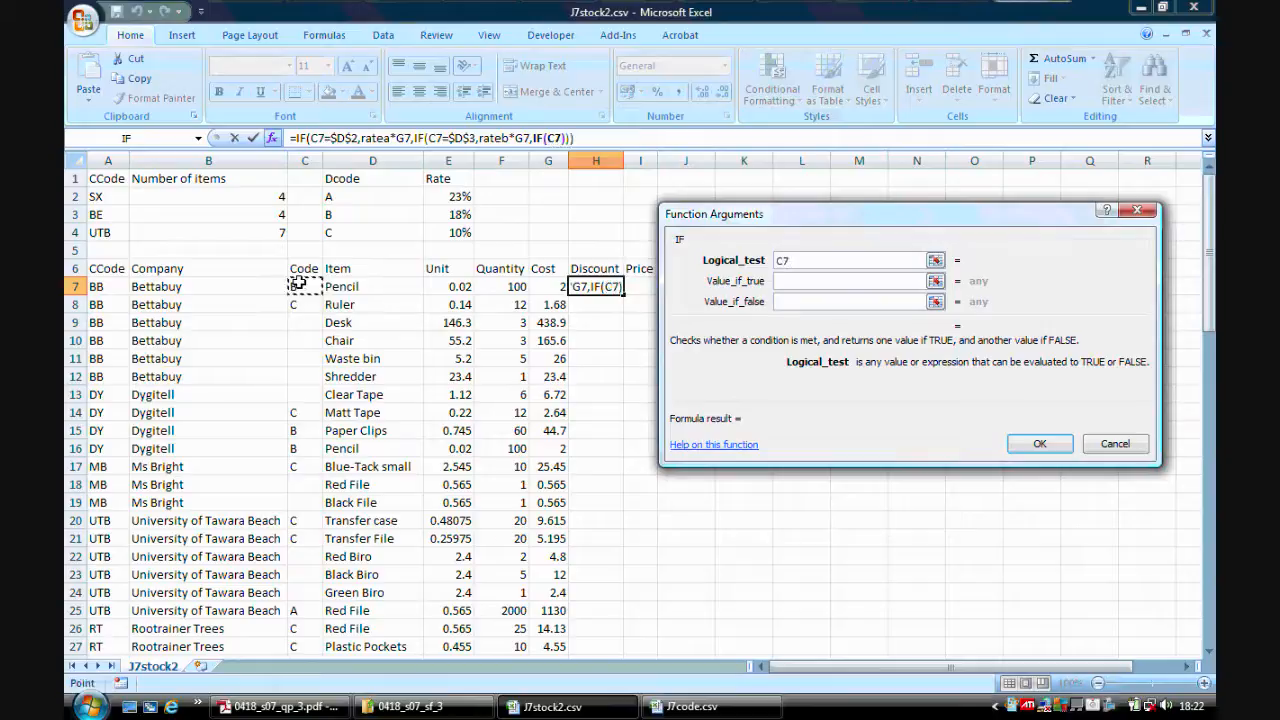
{"action": "type", "text": "="}
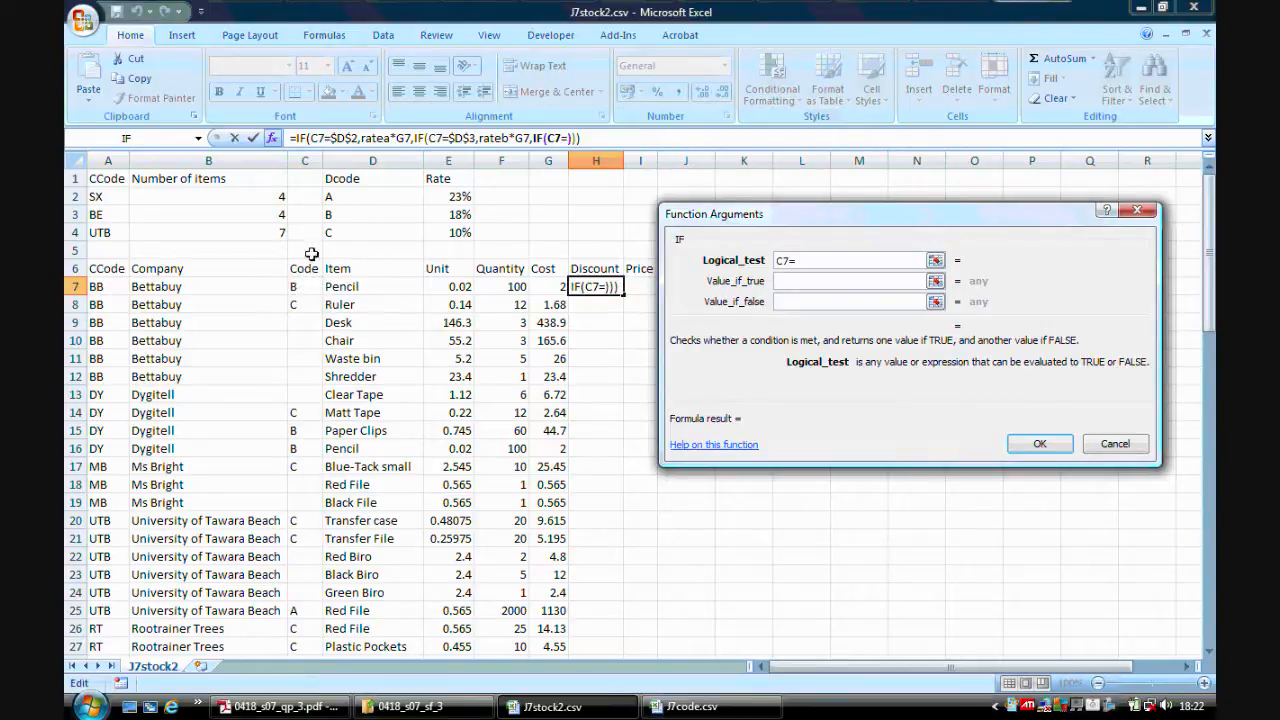
{"action": "left_click", "coordinate": [351, 232]}
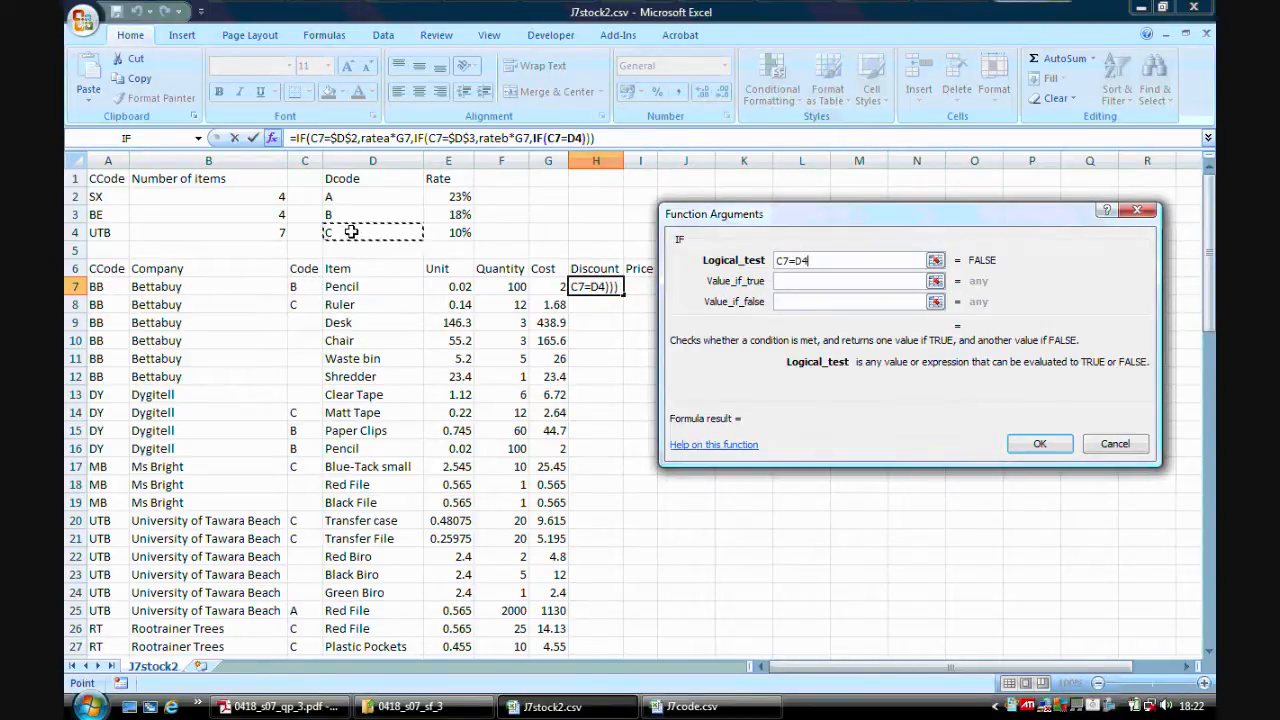
{"action": "left_click_drag", "start_coordinate": [810, 260], "coordinate": [793, 260]}
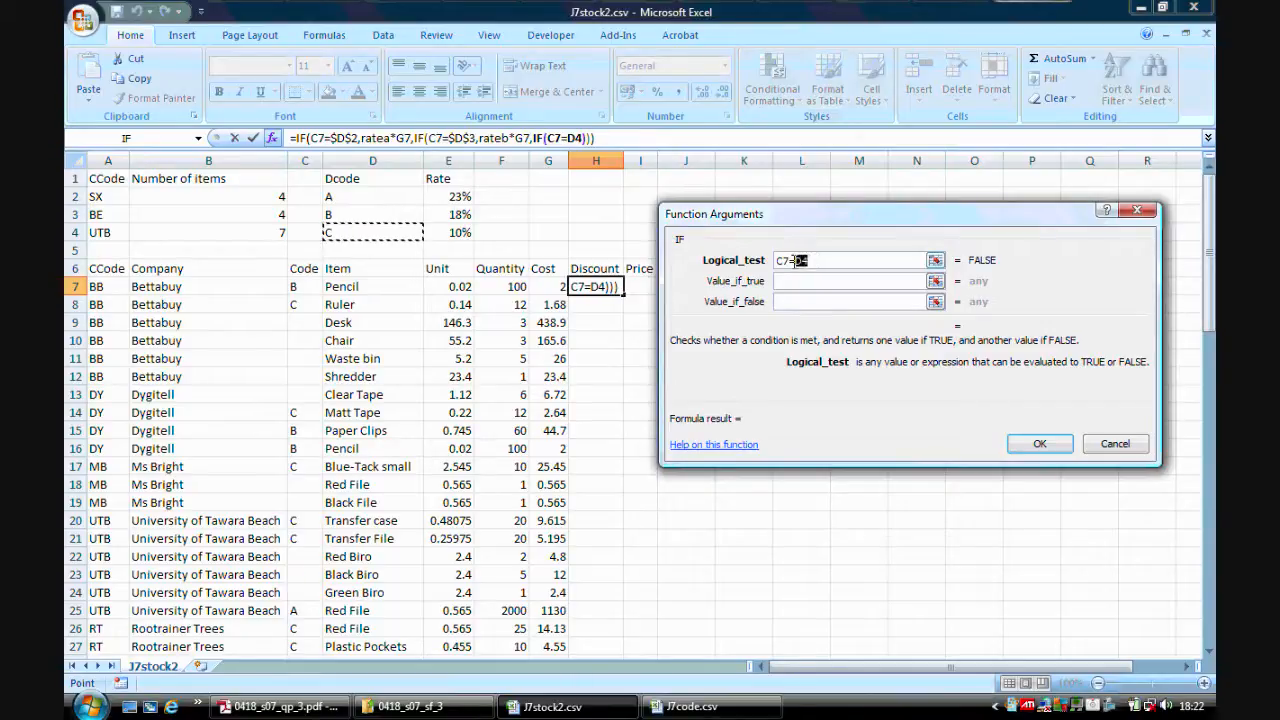
{"action": "key", "text": "F4"}
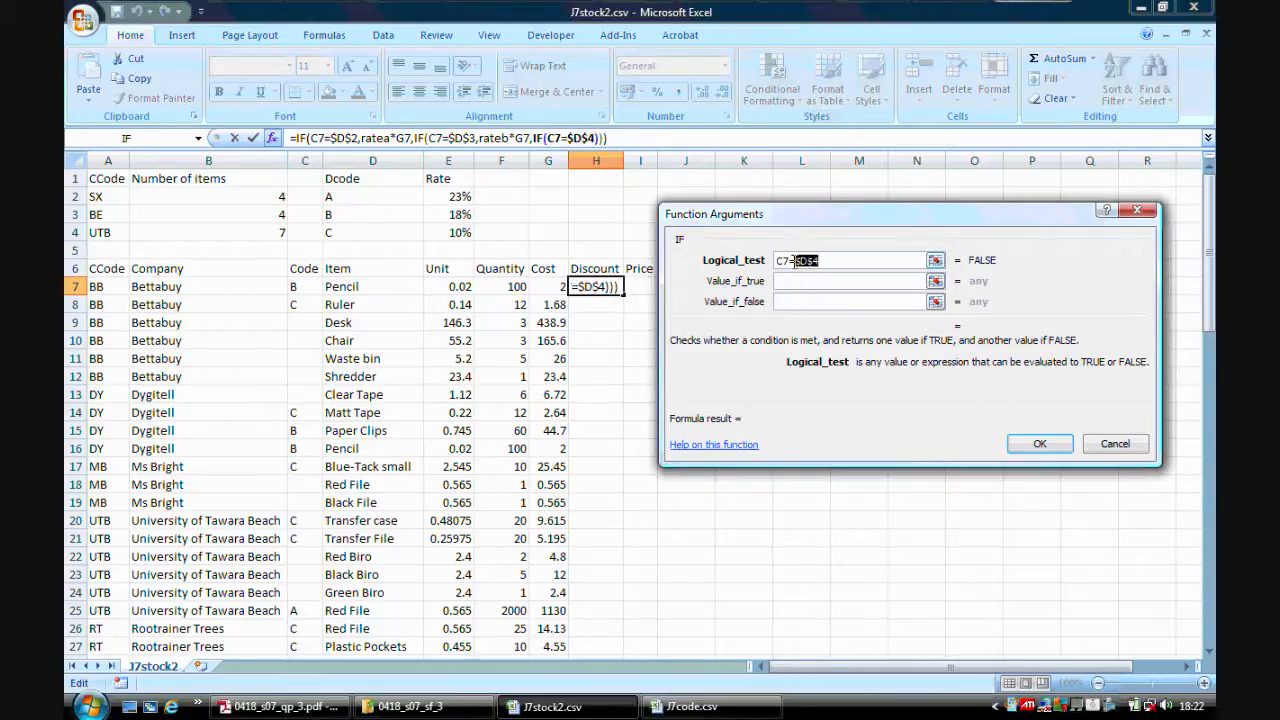
Set the third IF's value if true to ratec*G7 and value if false to 0, and confirm the formula.
{"action": "left_click", "coordinate": [794, 280]}
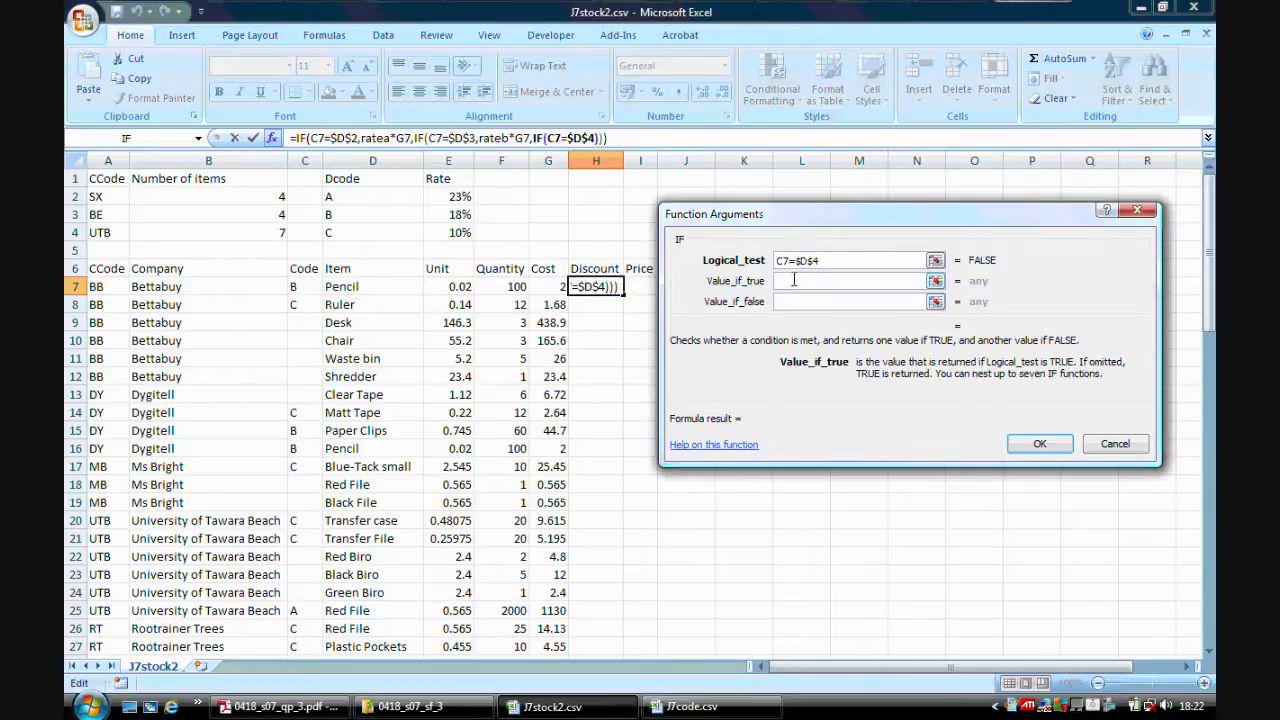
{"action": "left_click", "coordinate": [452, 232]}
{"action": "type", "text": "*"}
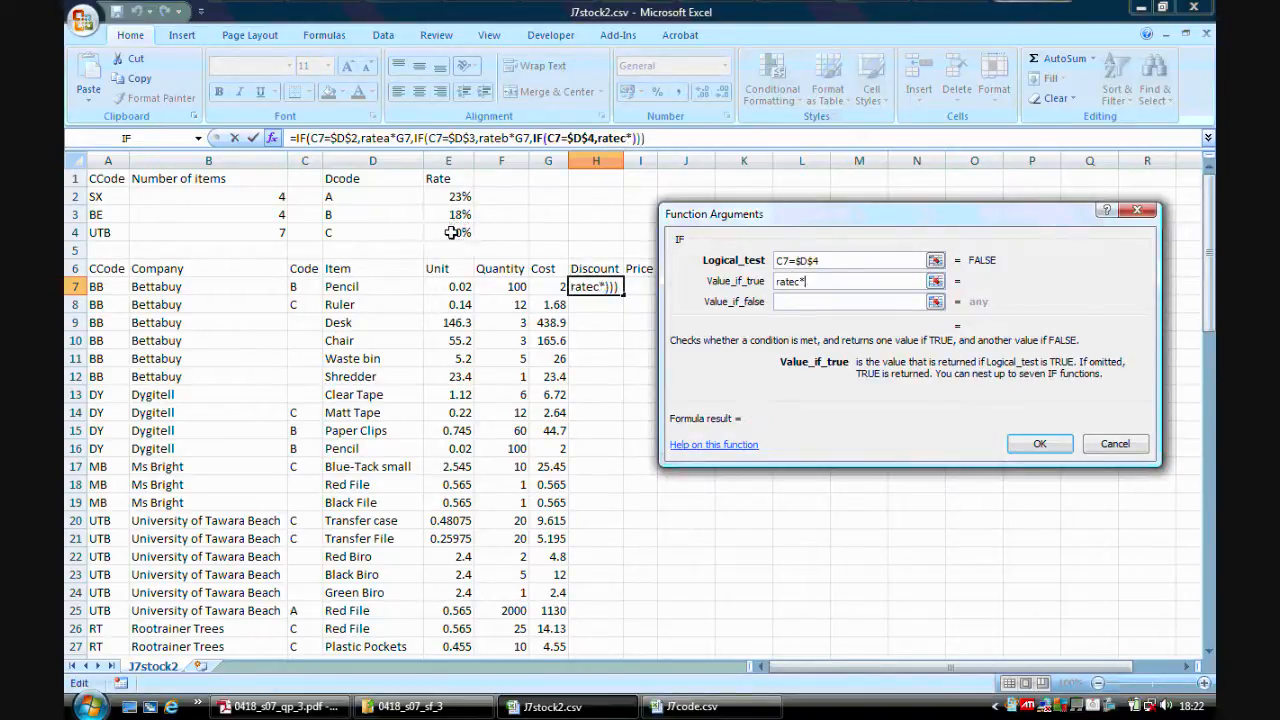
{"action": "left_click", "coordinate": [551, 288]}
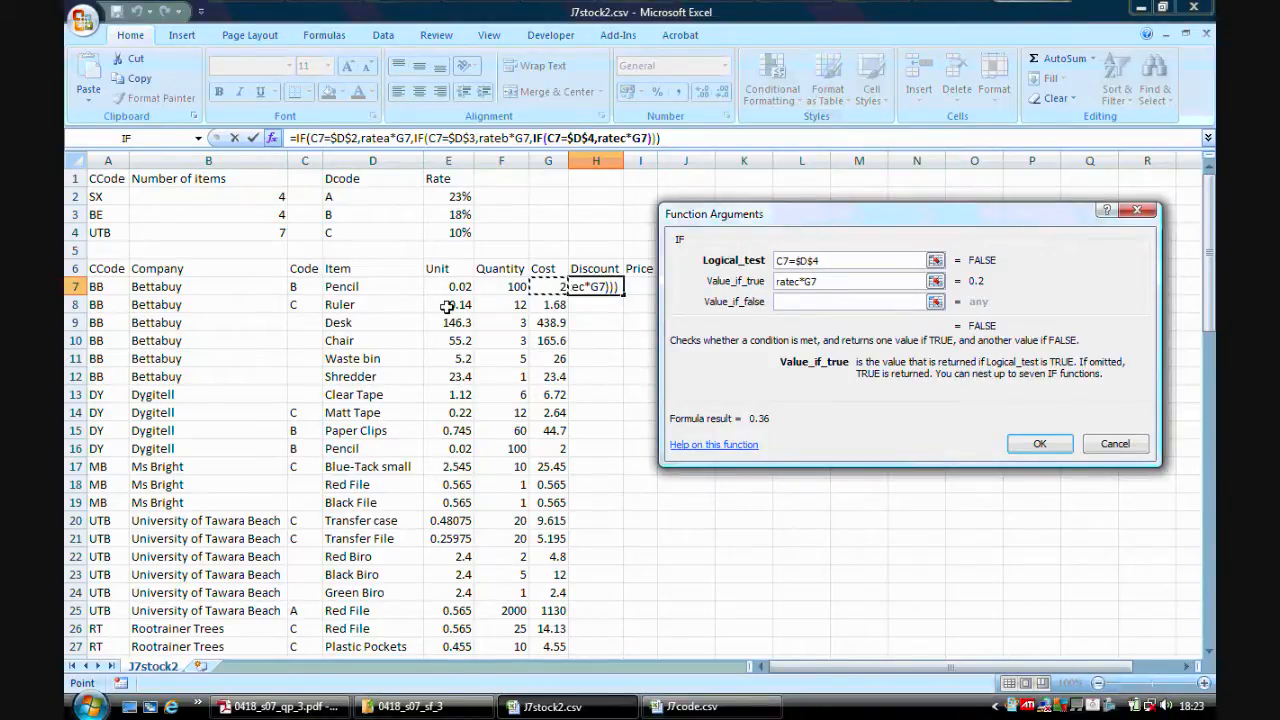
{"action": "left_click", "coordinate": [782, 301]}
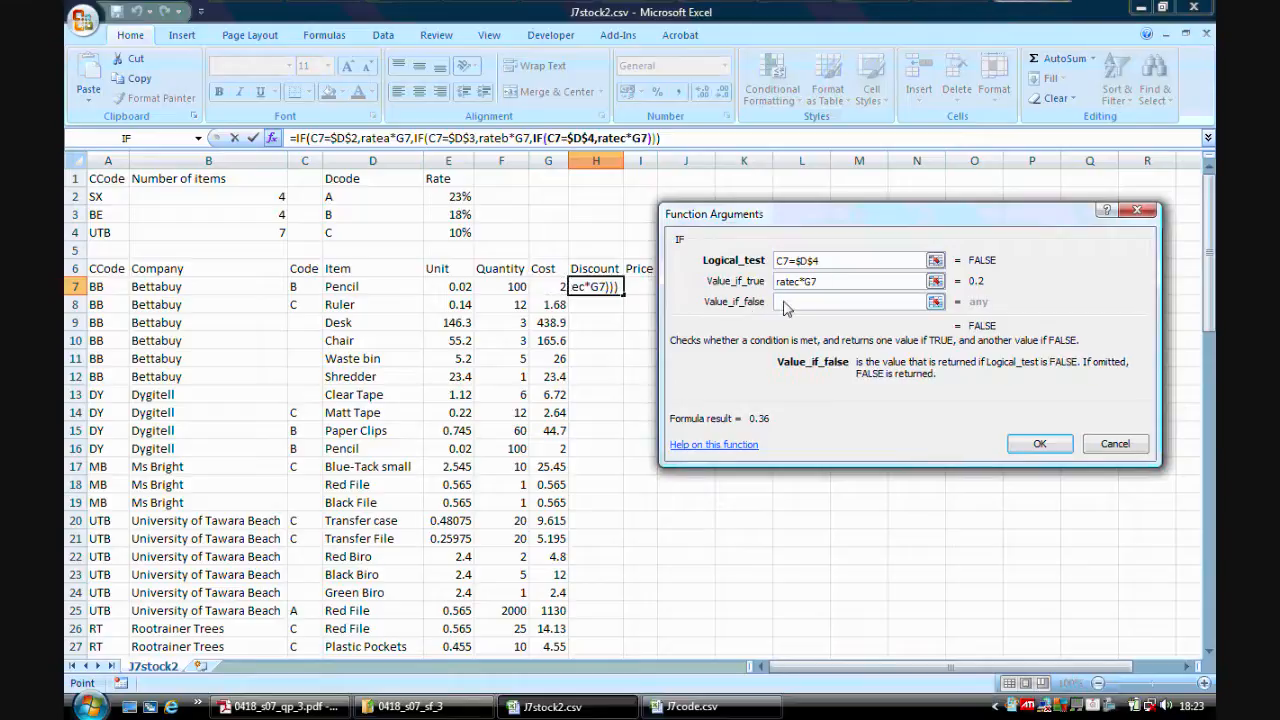
{"action": "type", "text": "0"}
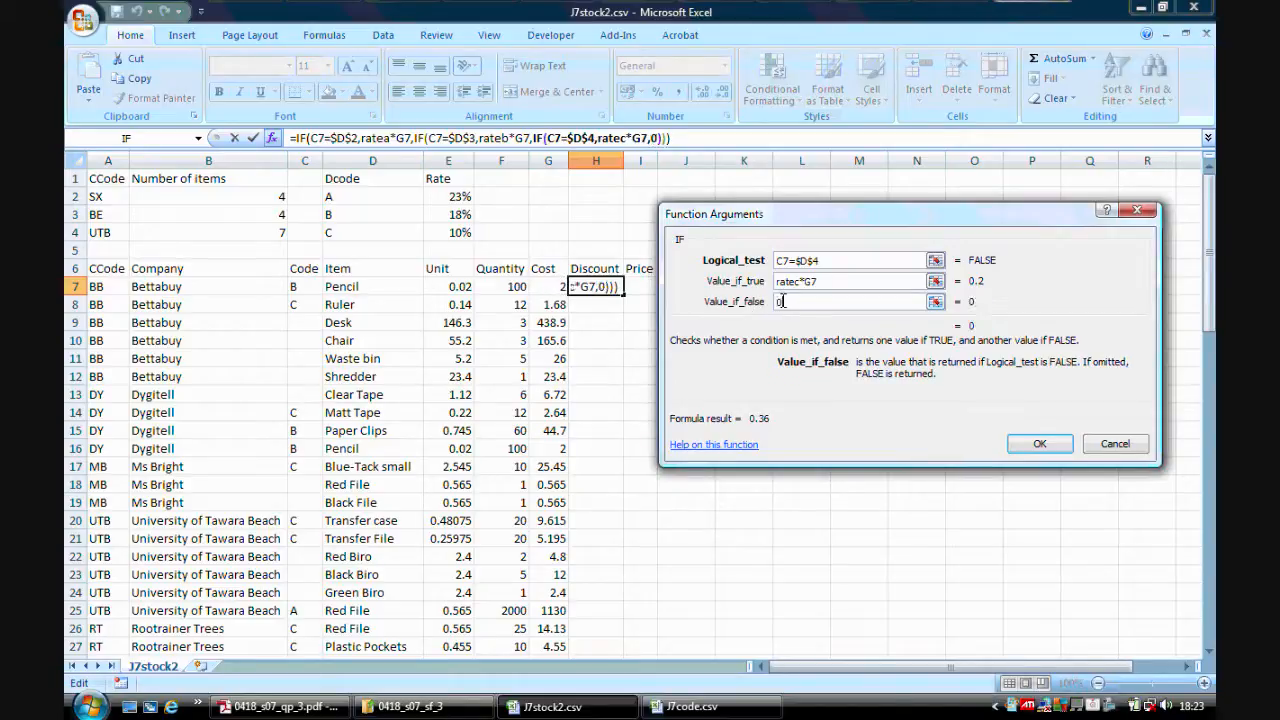
{"action": "left_click", "coordinate": [1040, 443]}
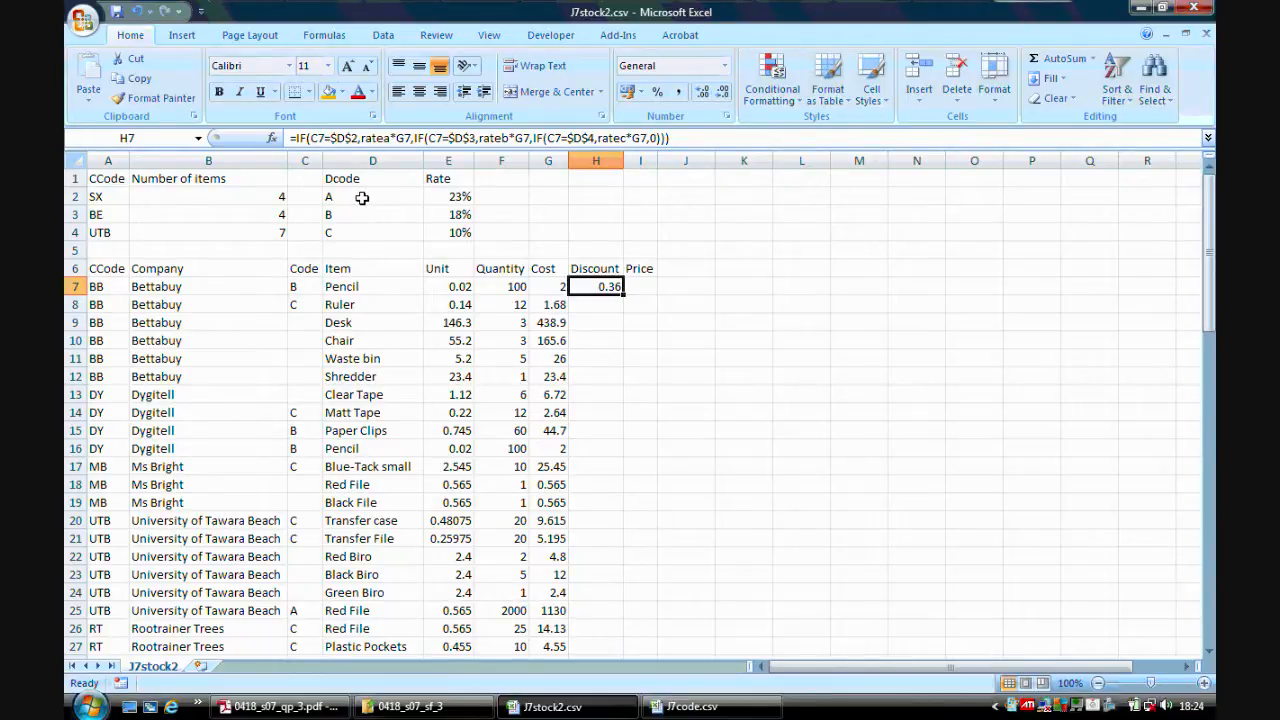
Fill the H7 discount formula down the whole Discount column.
{"action": "double_click", "coordinate": [623, 293]}
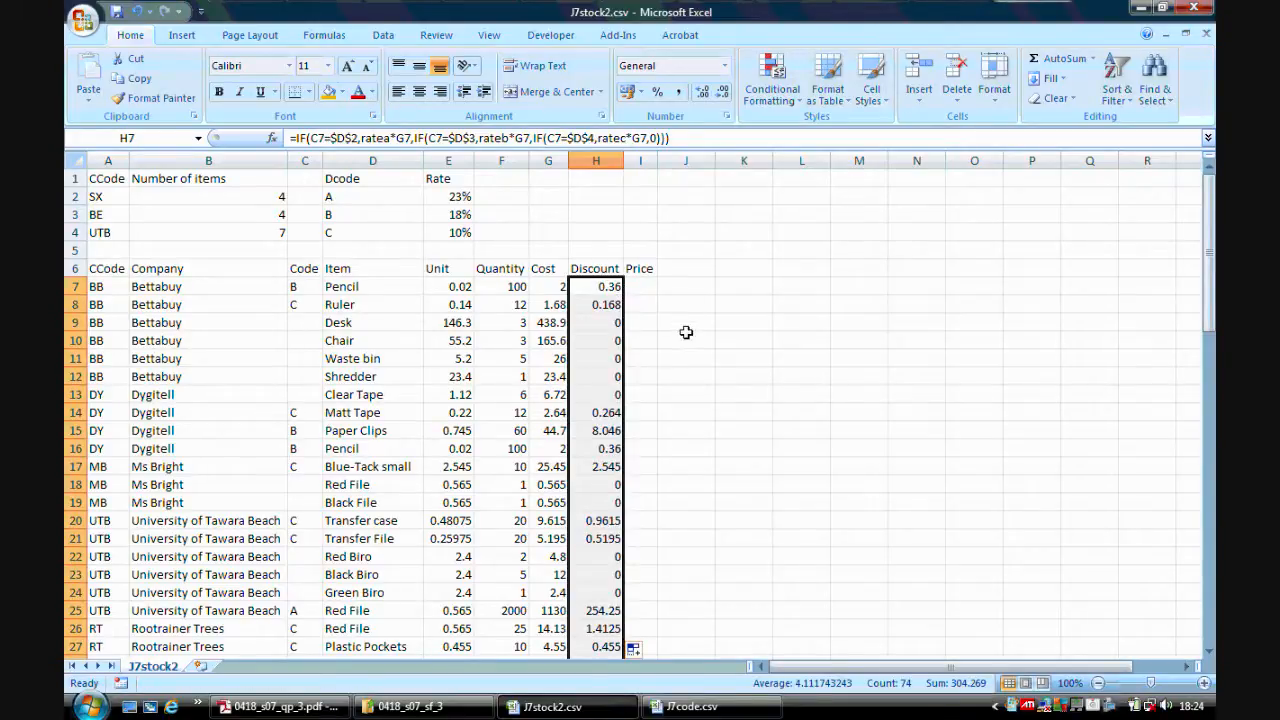
{"action": "left_click", "coordinate": [686, 332]}
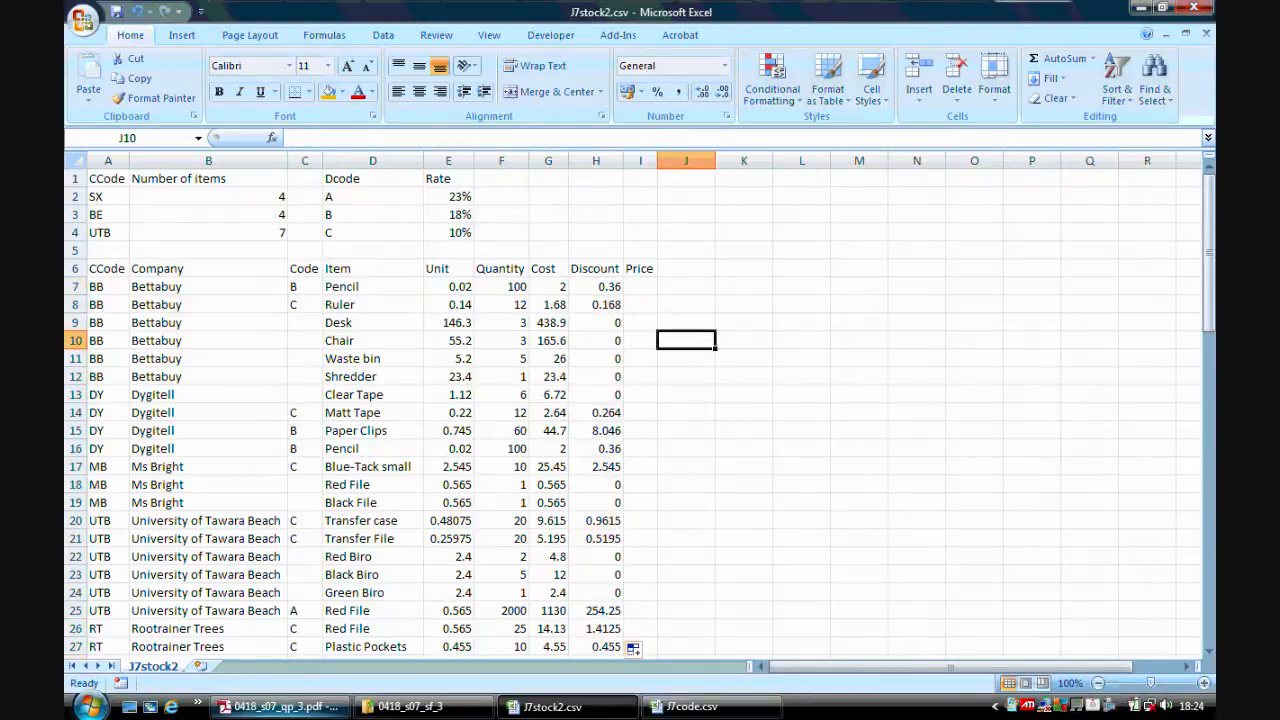
Read task 9 about the Price column in the exam paper.
{"action": "left_click", "coordinate": [280, 706]}
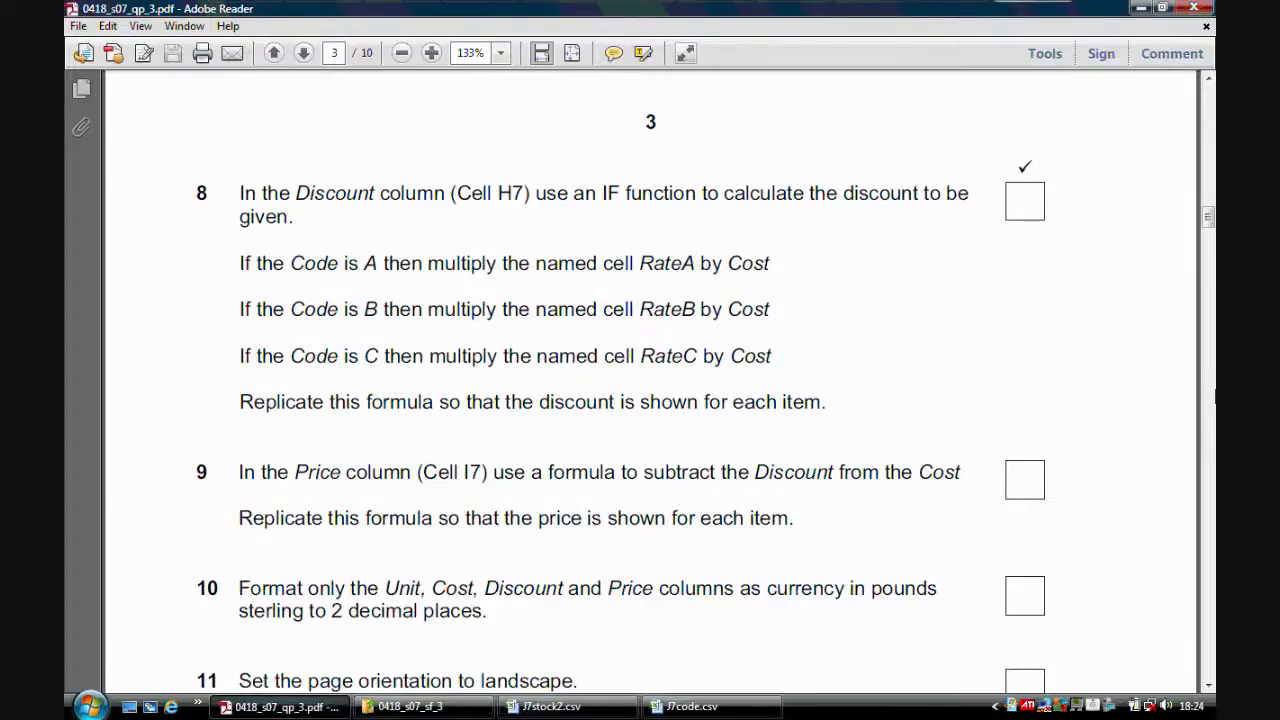
{"action": "left_click_drag", "start_coordinate": [1208, 220], "coordinate": [1208, 226]}
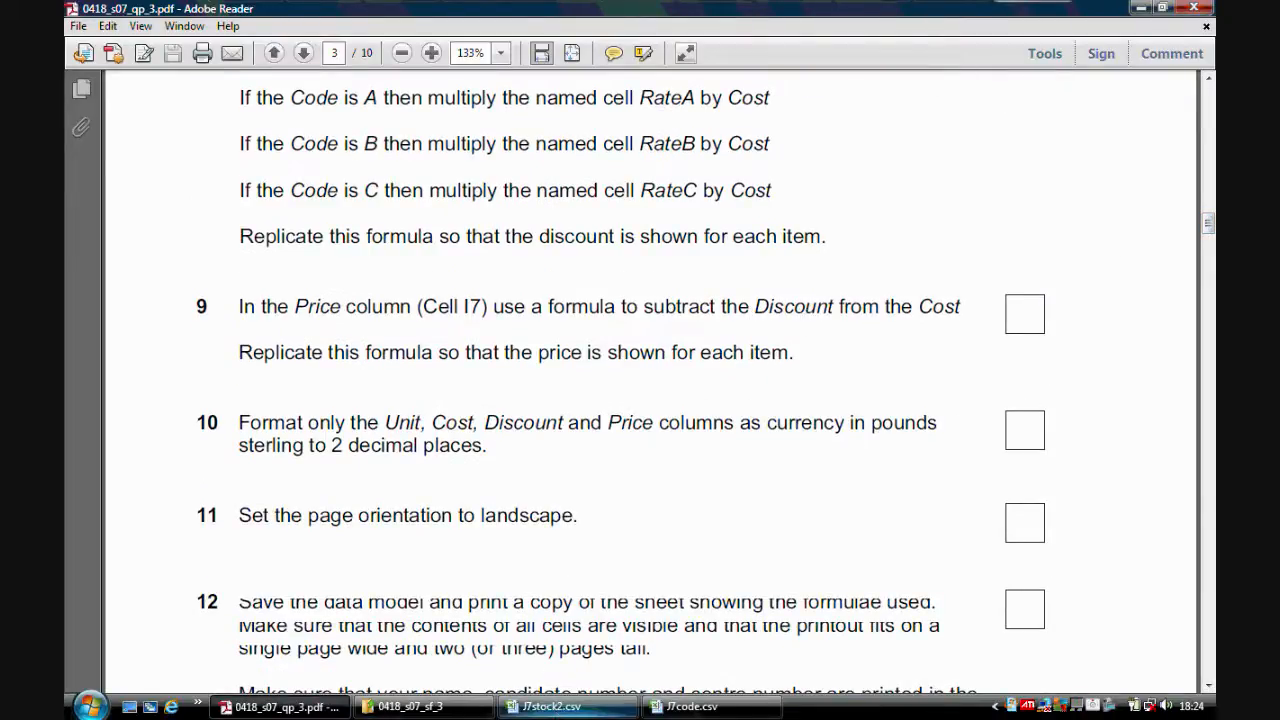
{"action": "left_click", "coordinate": [552, 707]}
Enter a formula in I7 subtracting Discount from Cost, =G7-H7.
{"action": "left_click", "coordinate": [640, 287]}
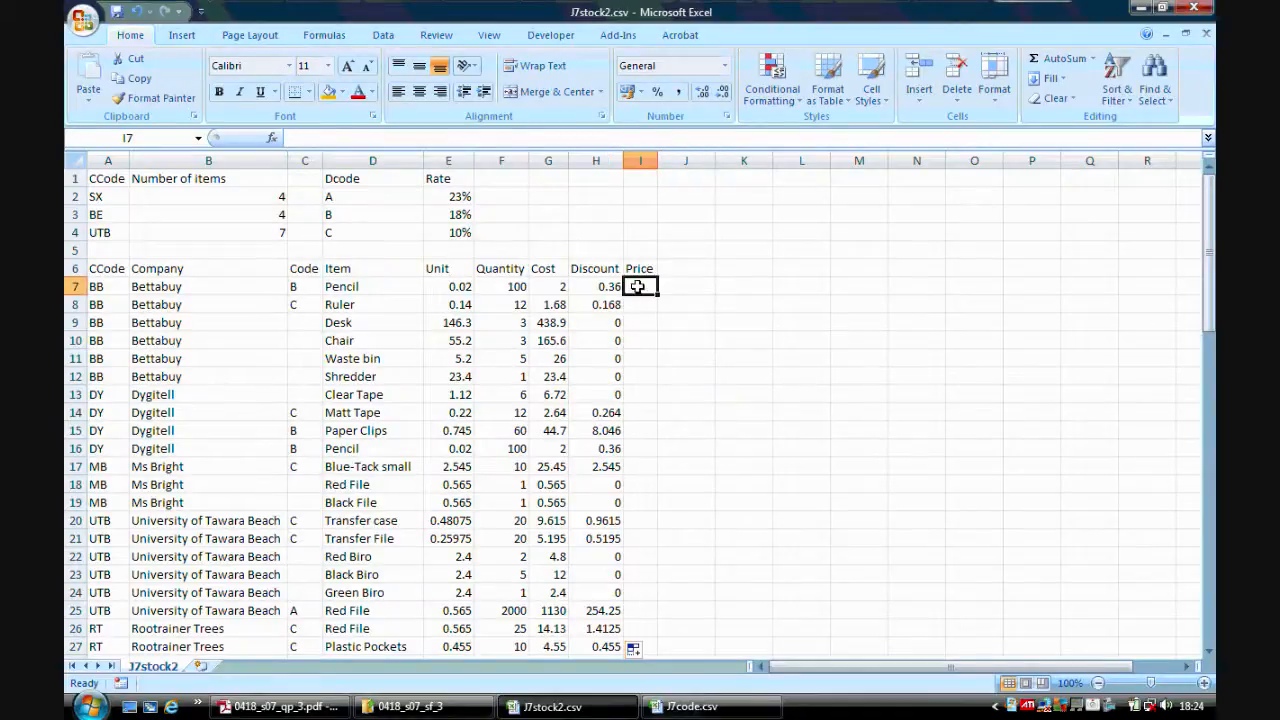
{"action": "type", "text": "="}
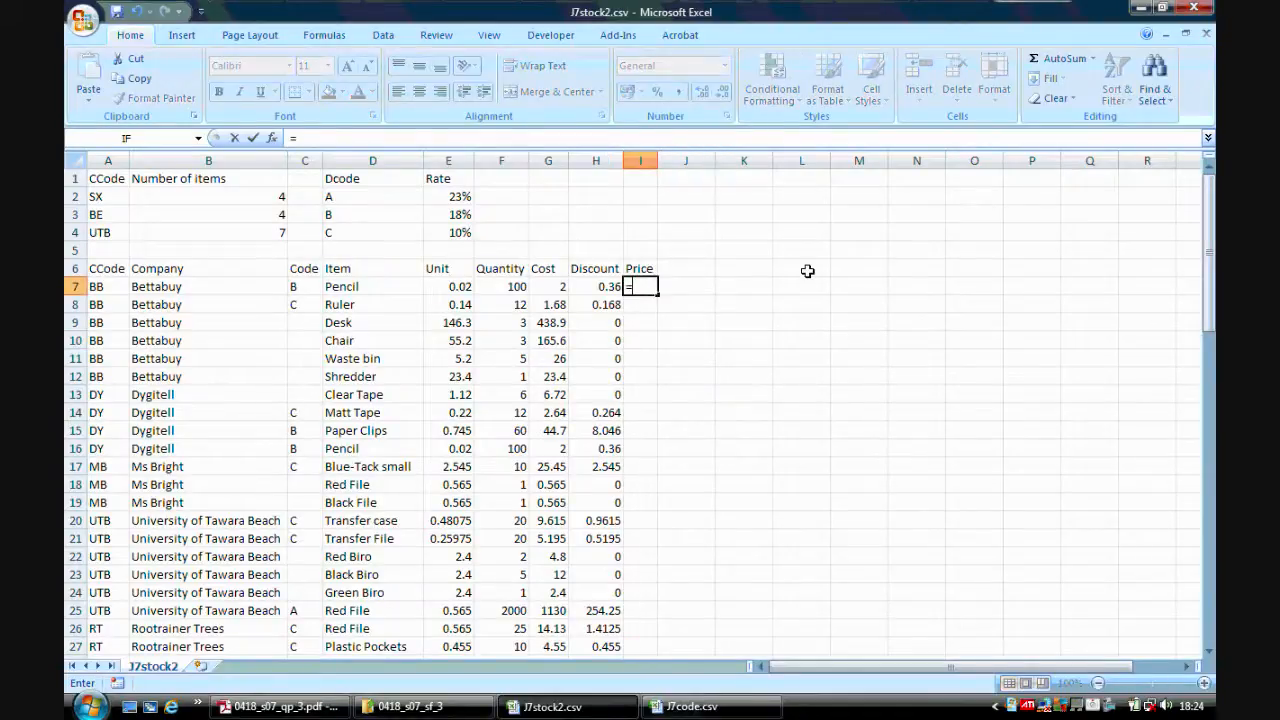
{"action": "left_click", "coordinate": [552, 287]}
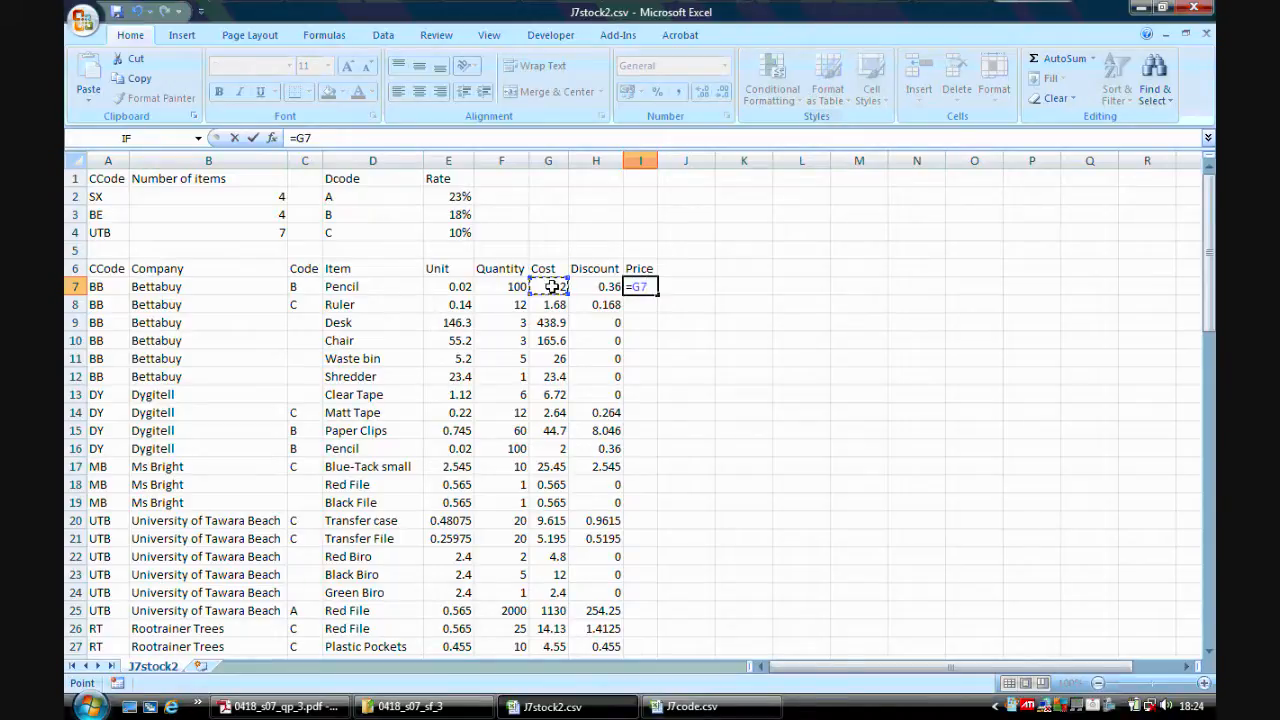
{"action": "type", "text": "-"}
{"action": "left_click", "coordinate": [594, 286]}
{"action": "key", "text": "Return"}
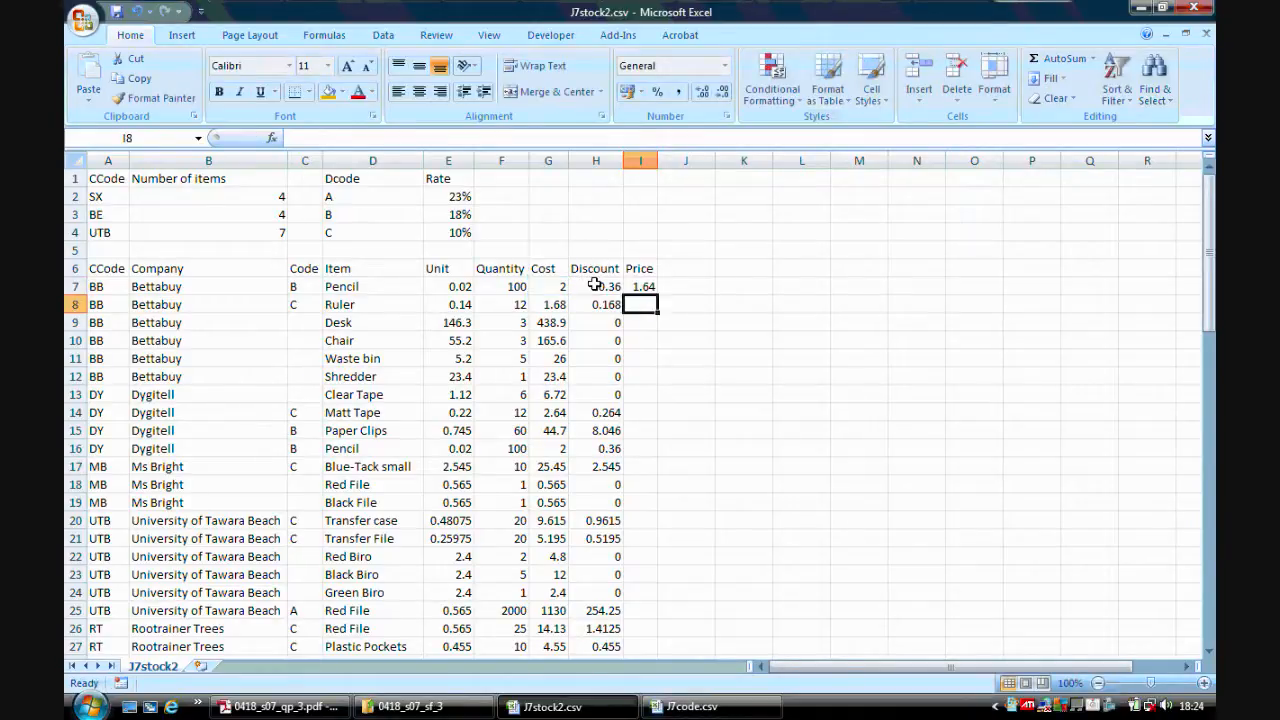
{"action": "left_click", "coordinate": [646, 286]}
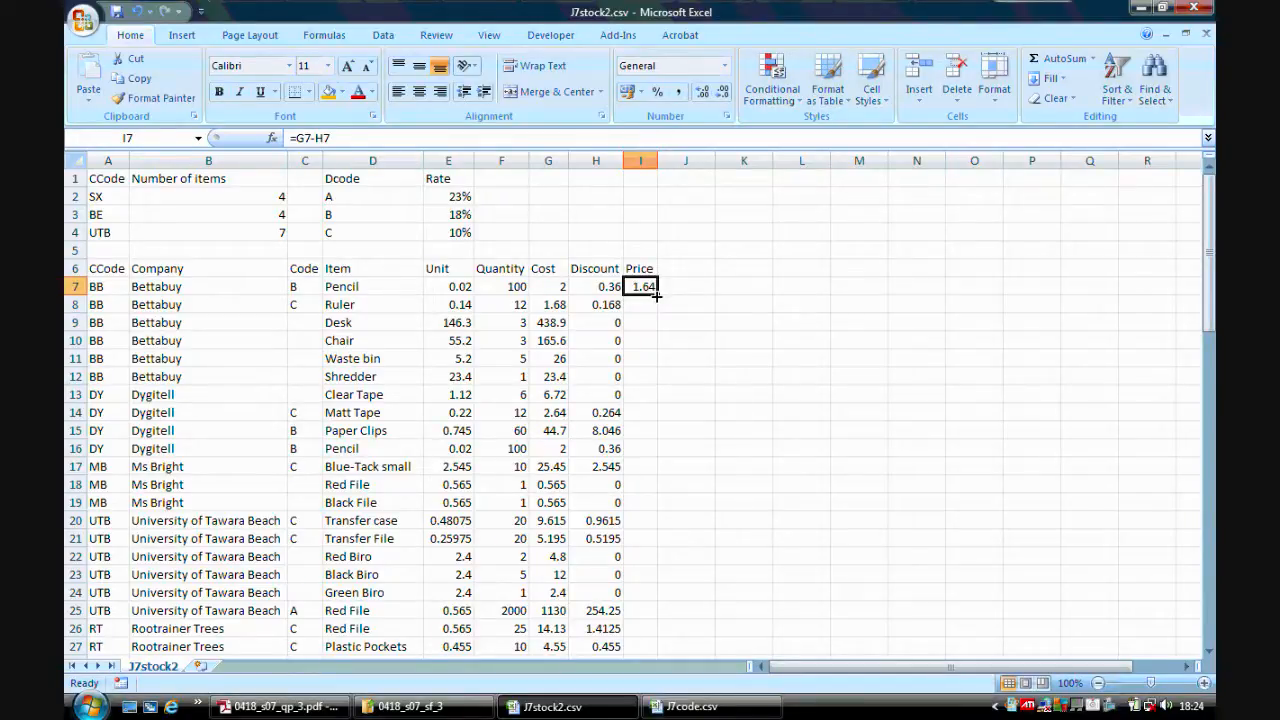
Fill the I7 price formula down the whole Price column.
{"action": "double_click", "coordinate": [656, 294]}
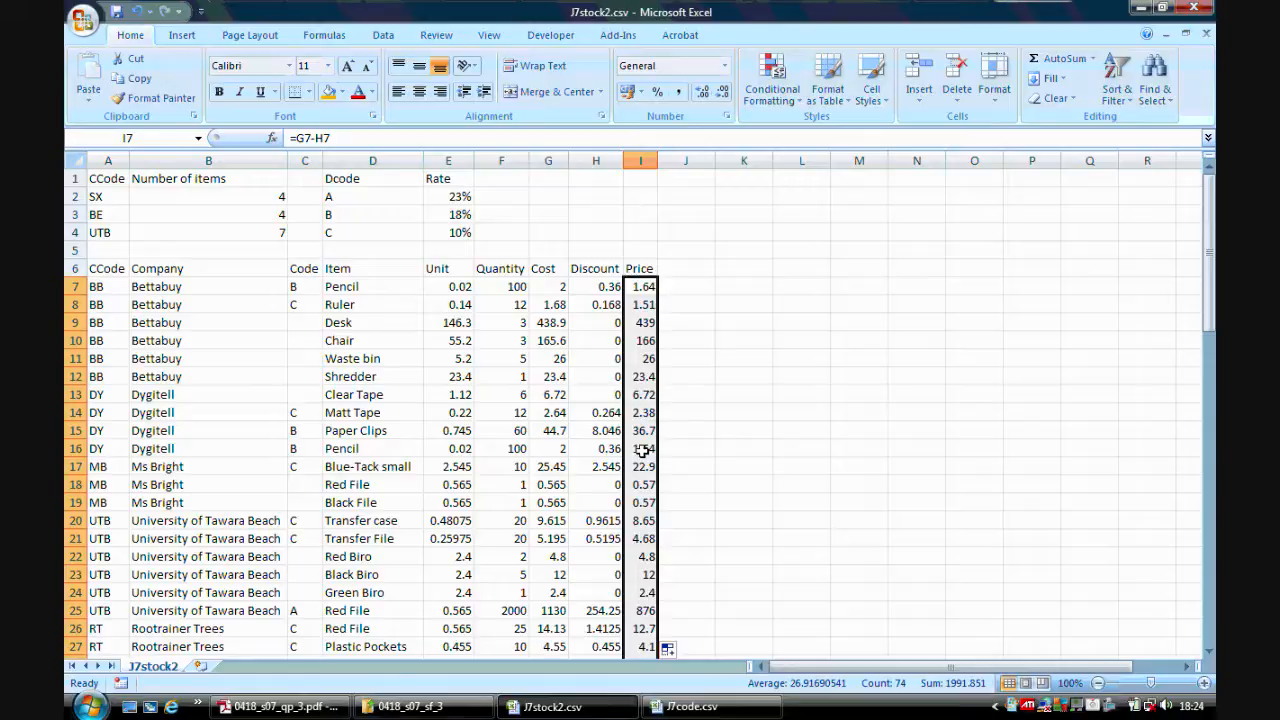
Format the Unit, Cost, Discount and Price columns as Currency with the £ symbol and 2 decimal places.
{"action": "left_click", "coordinate": [280, 707]}
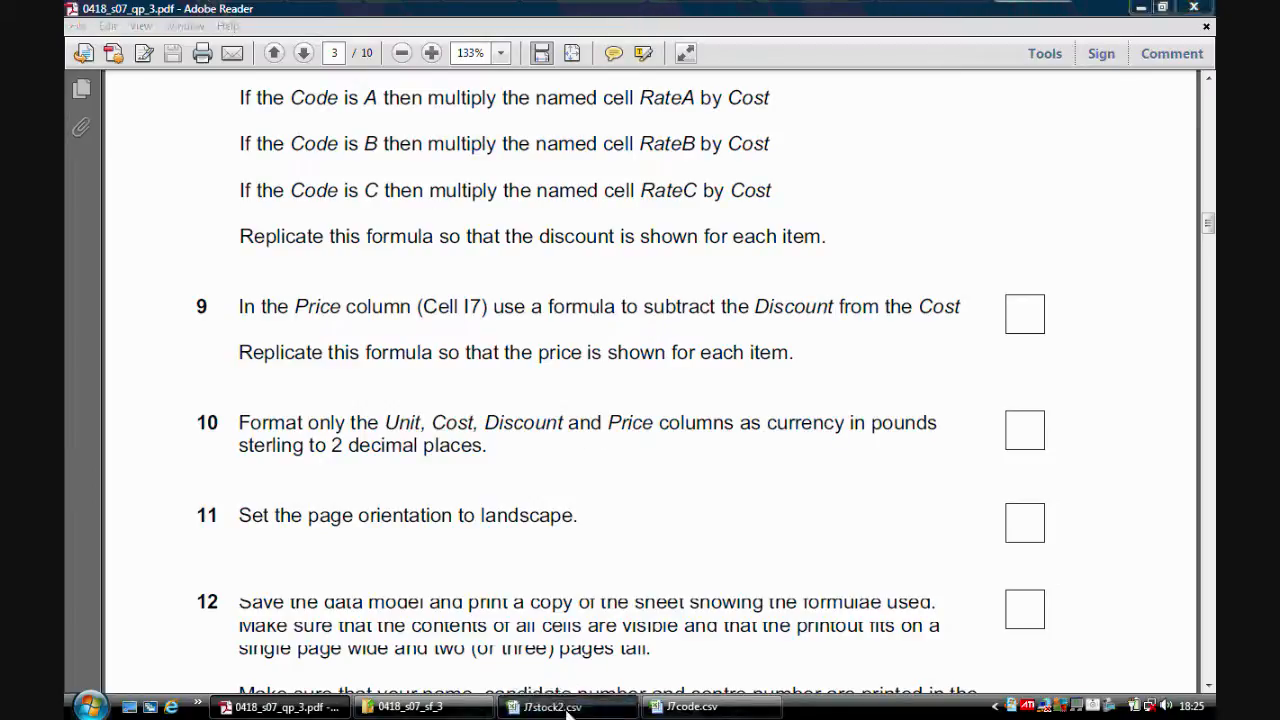
{"action": "left_click", "coordinate": [555, 705]}
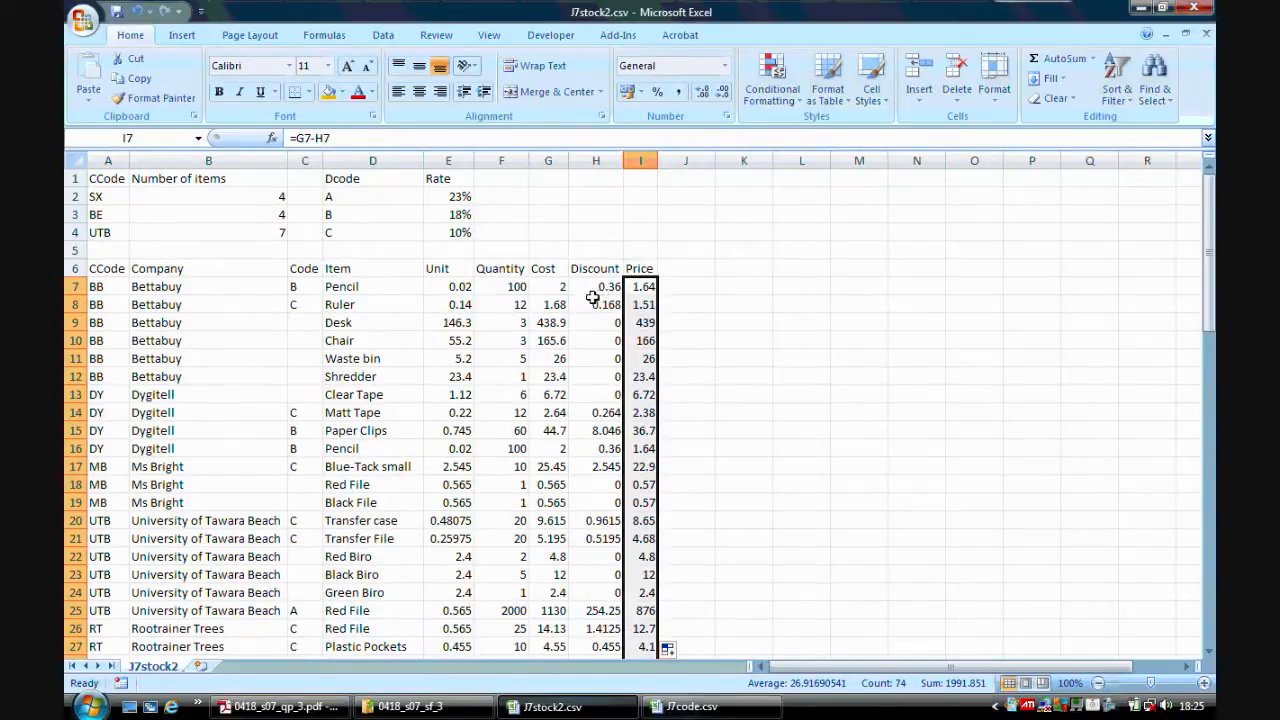
{"action": "left_click_drag", "start_coordinate": [459, 286], "coordinate": [454, 611]}
{"action": "left_click_drag", "start_coordinate": [1208, 545], "coordinate": [1208, 205]}
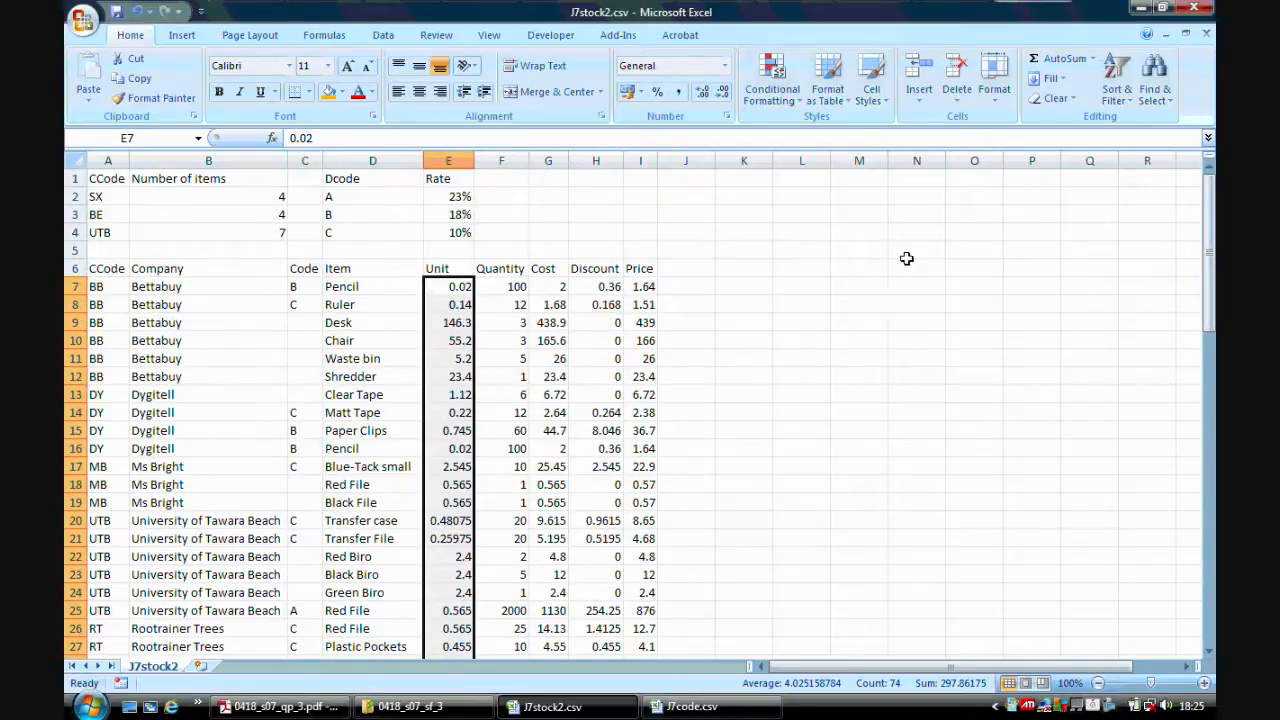
{"action": "left_click_drag", "start_coordinate": [557, 286], "coordinate": [648, 608]}
{"action": "left_click_drag", "start_coordinate": [1208, 530], "coordinate": [1207, 197]}
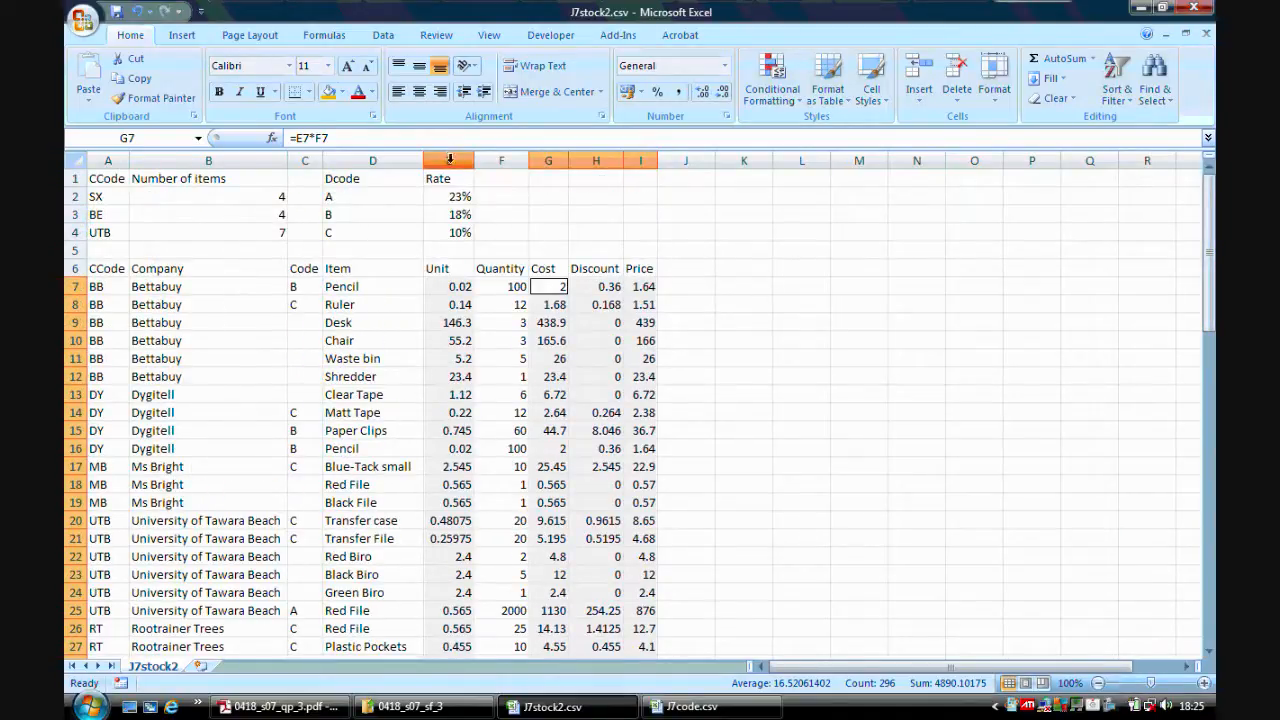
{"action": "mouse_move", "coordinate": [85, 446]}
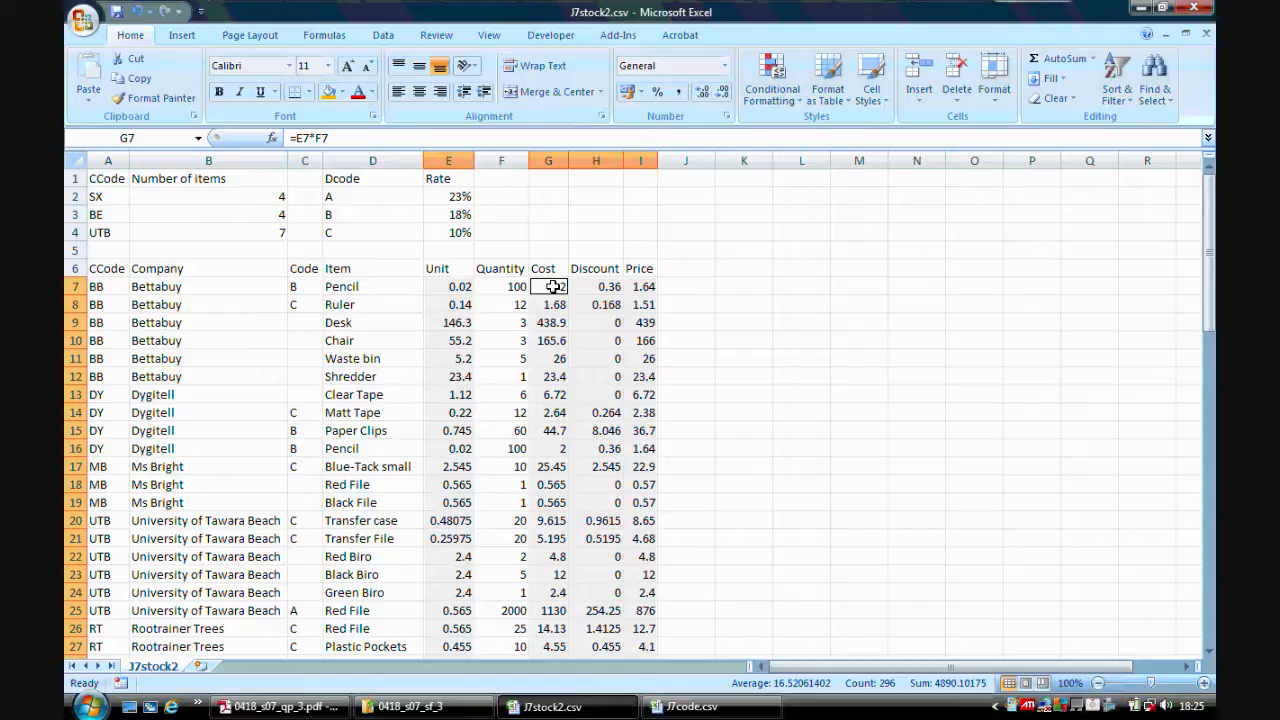
{"action": "left_click_drag", "start_coordinate": [1209, 250], "coordinate": [1211, 205]}
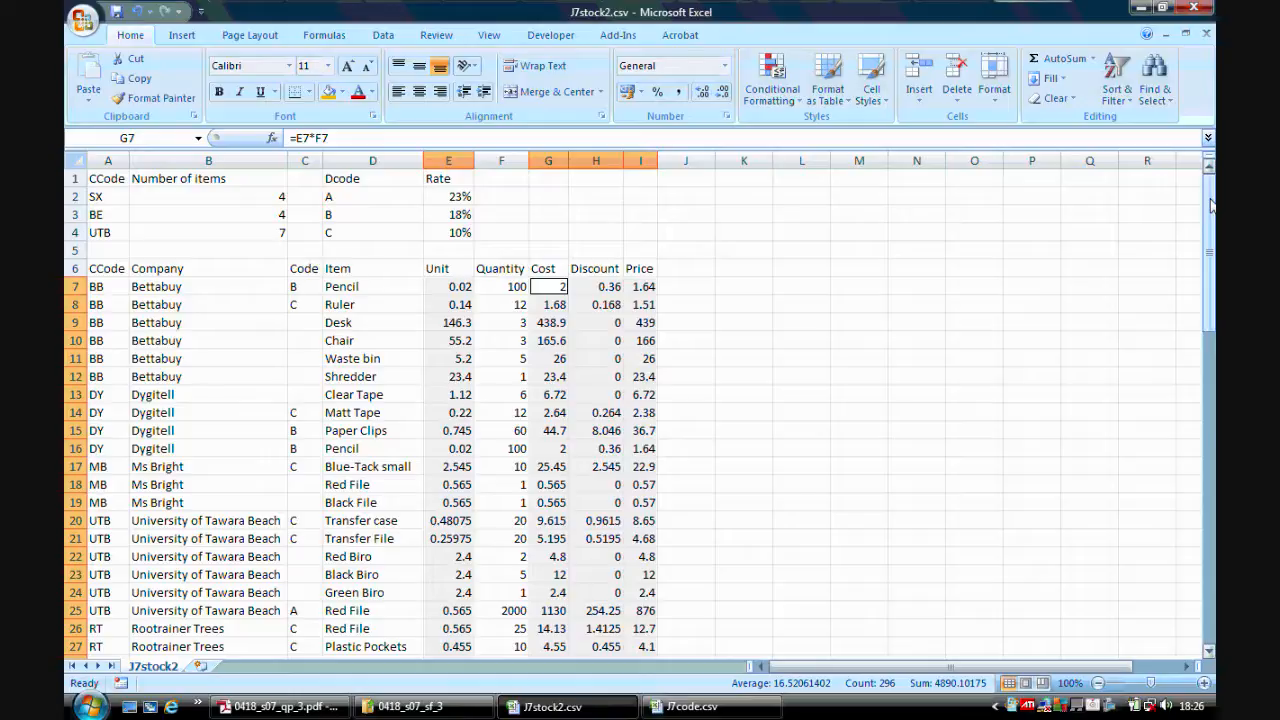
{"action": "right_click", "coordinate": [630, 342]}
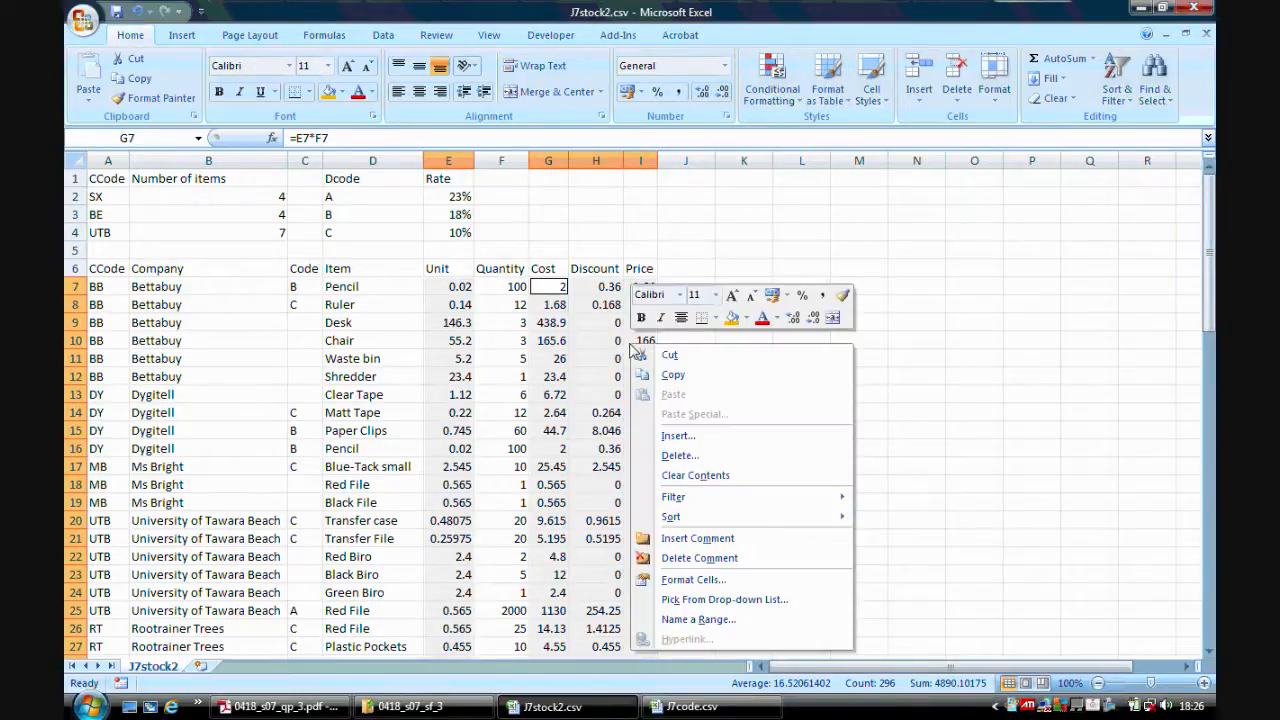
{"action": "left_click", "coordinate": [690, 580]}
{"action": "left_click", "coordinate": [518, 381]}
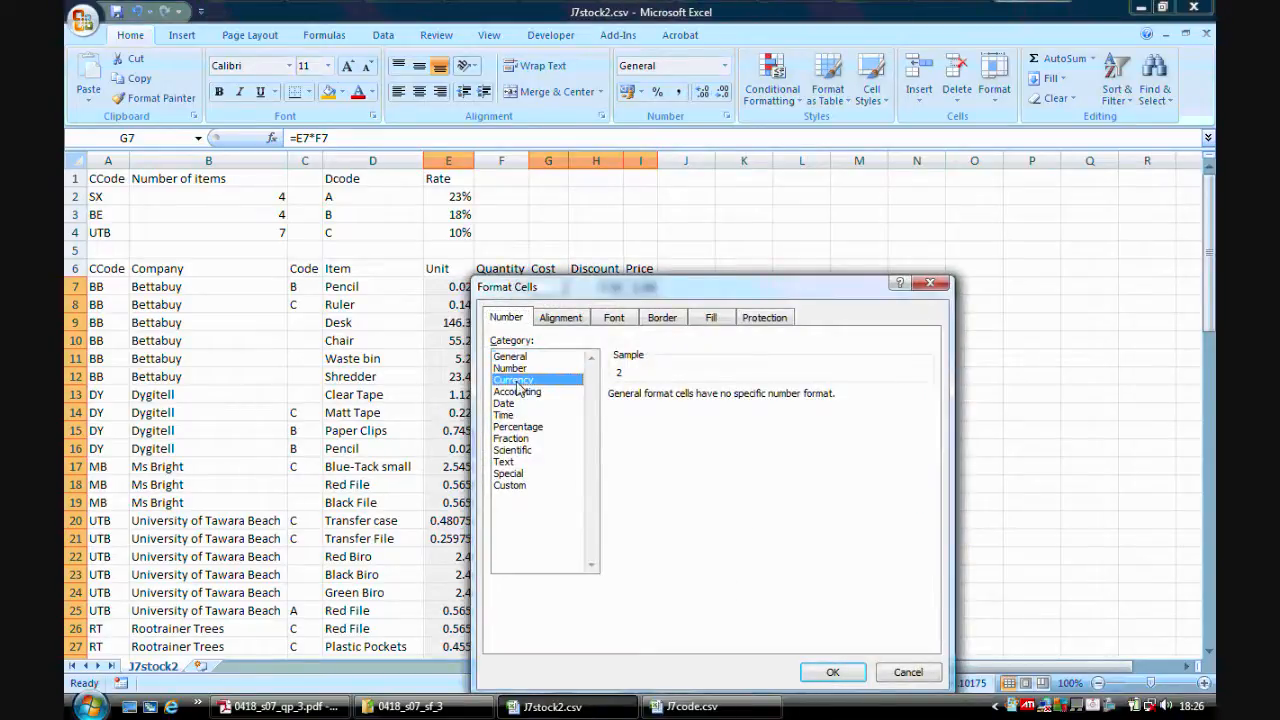
{"action": "left_click", "coordinate": [926, 420]}
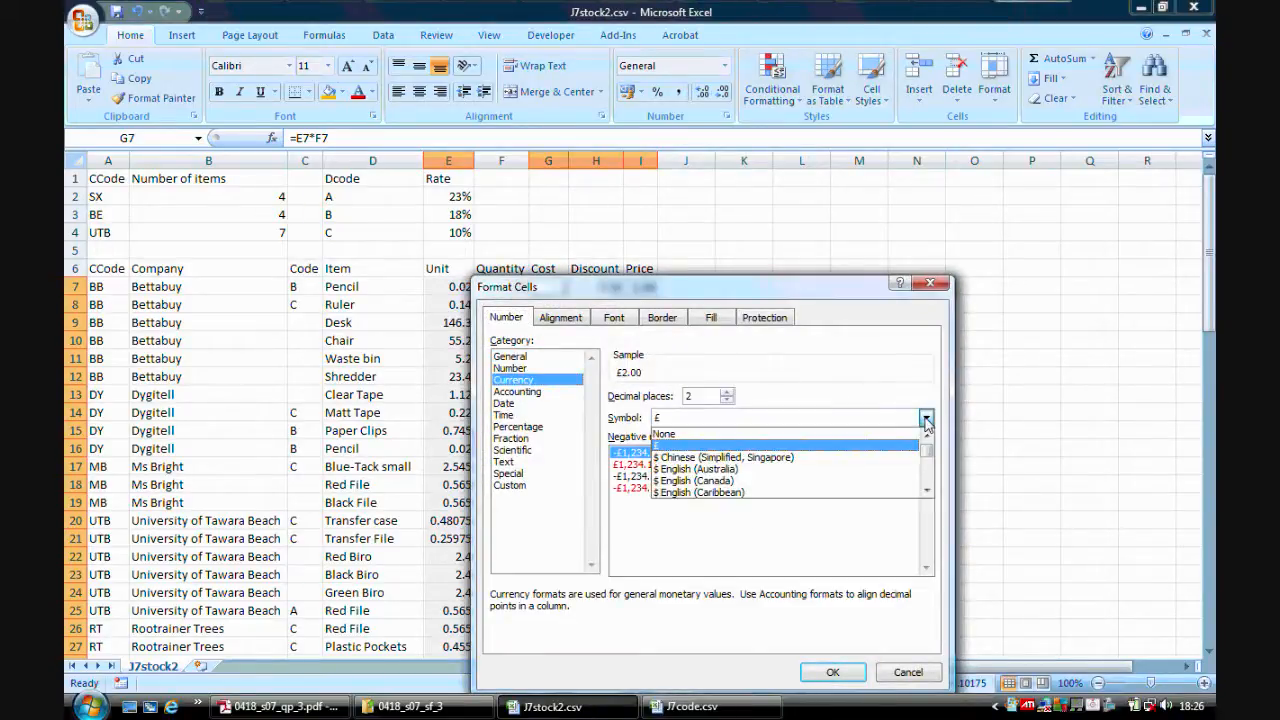
{"action": "left_click", "coordinate": [893, 452]}
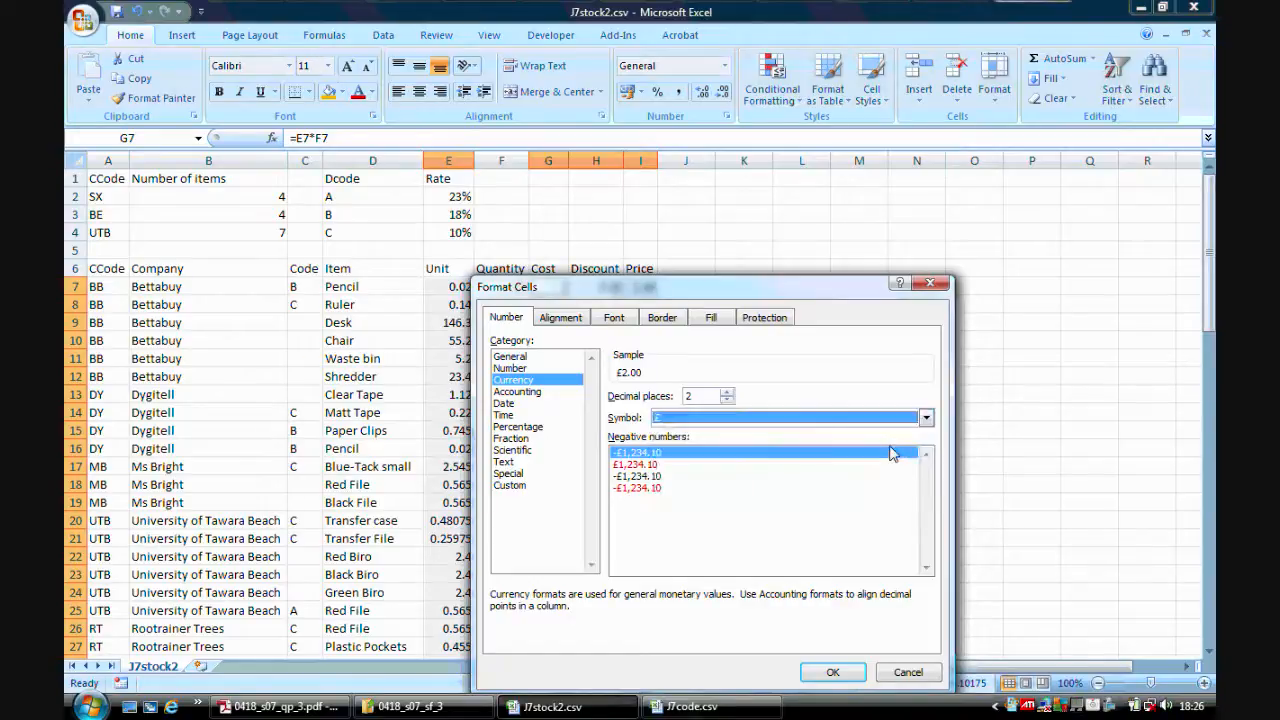
{"action": "left_click", "coordinate": [833, 673]}
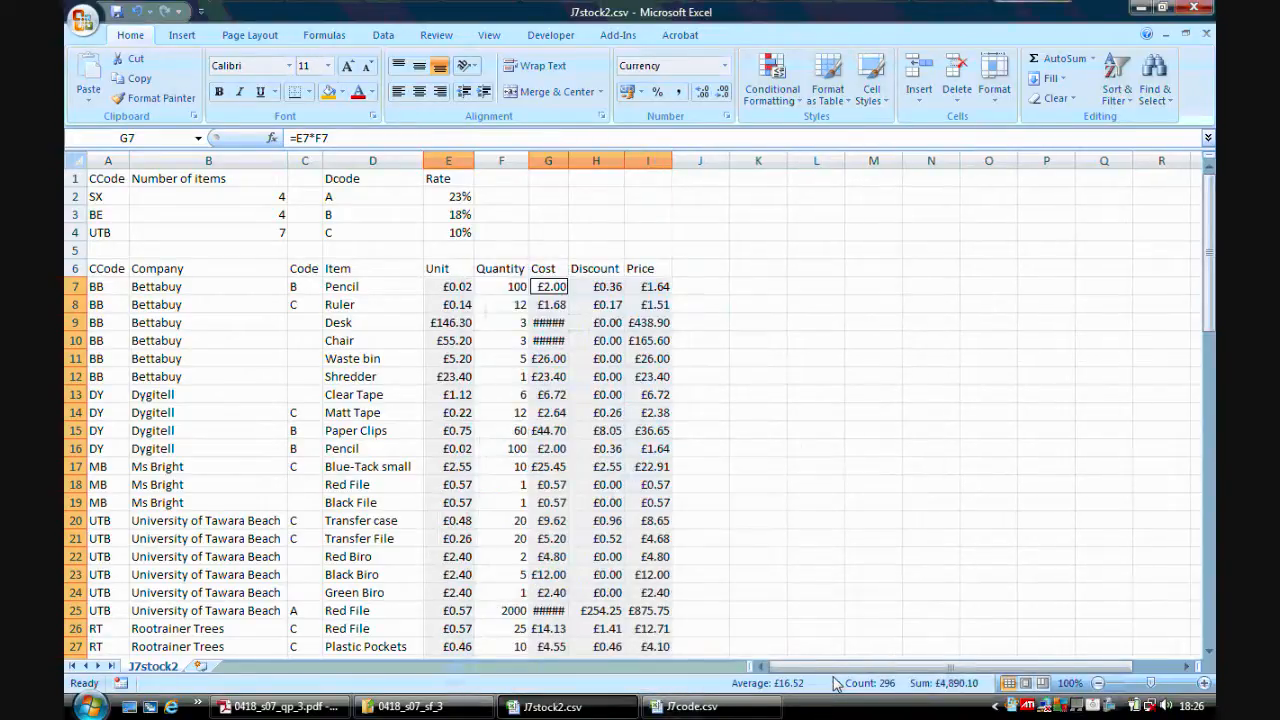
Select the whole sheet and autofit all column widths so every value is visible.
{"action": "left_click", "coordinate": [860, 497]}
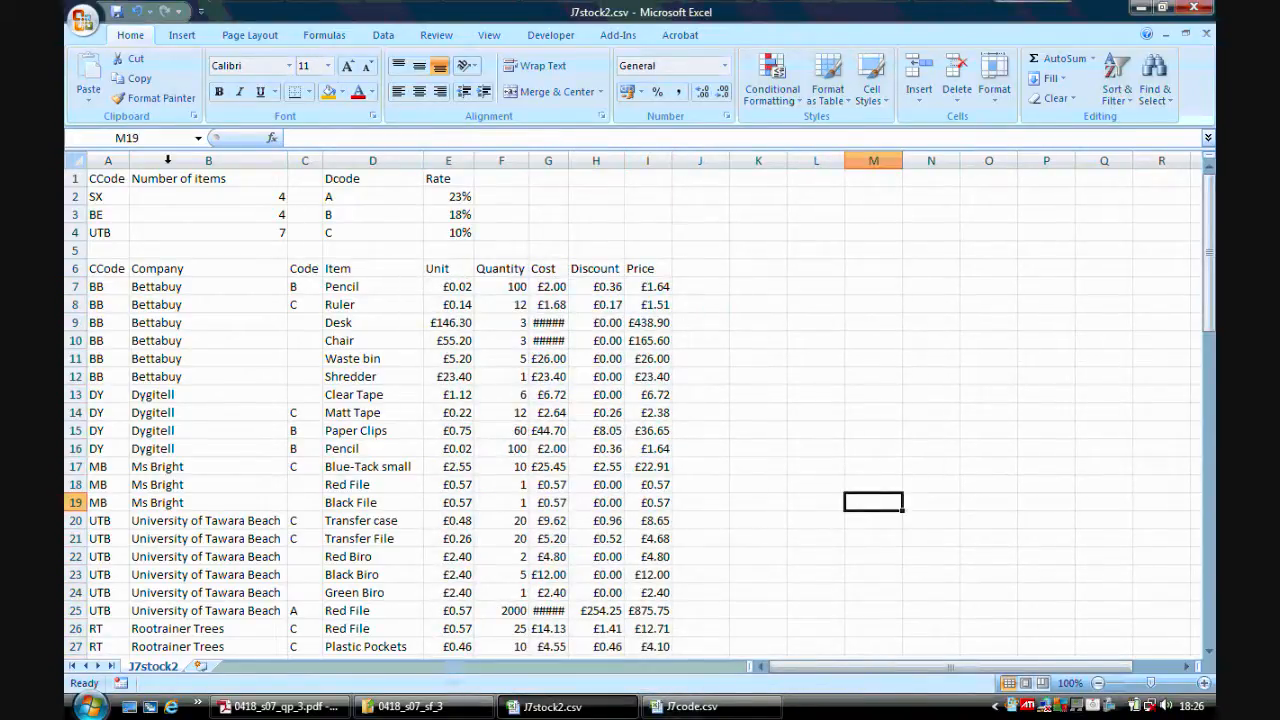
{"action": "left_click", "coordinate": [76, 160]}
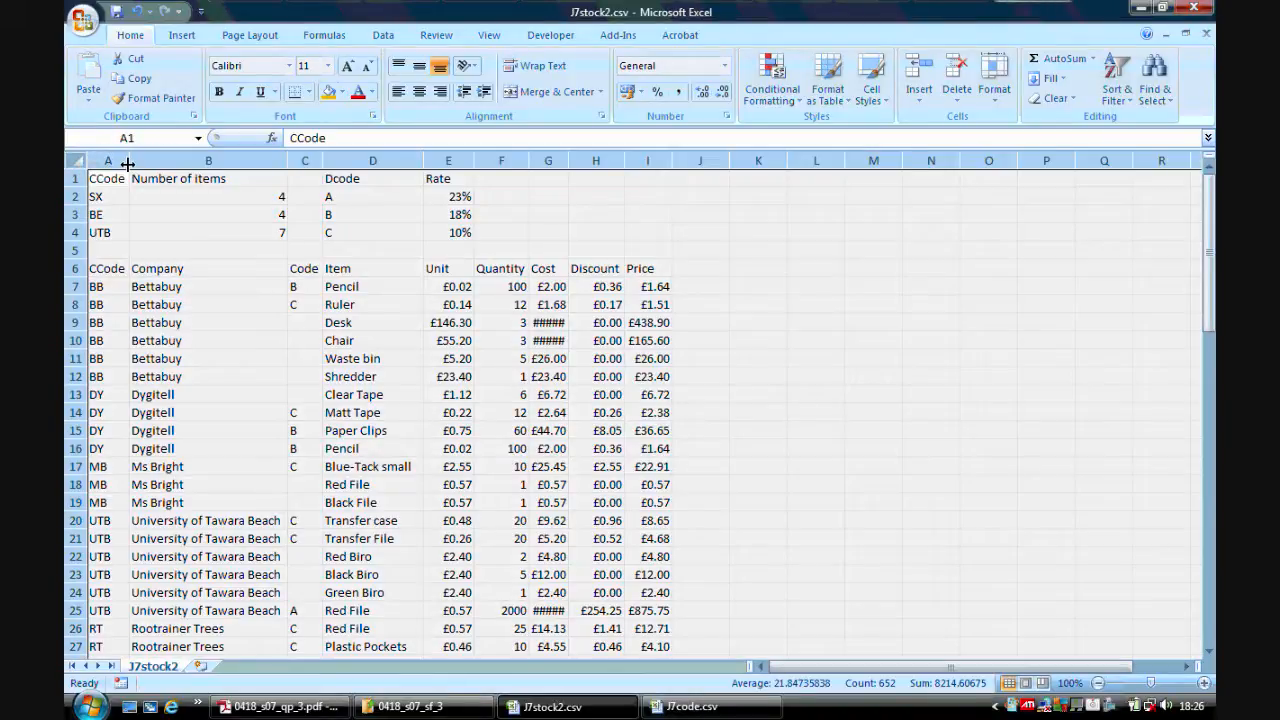
{"action": "double_click", "coordinate": [128, 163]}
{"action": "left_click", "coordinate": [766, 323]}
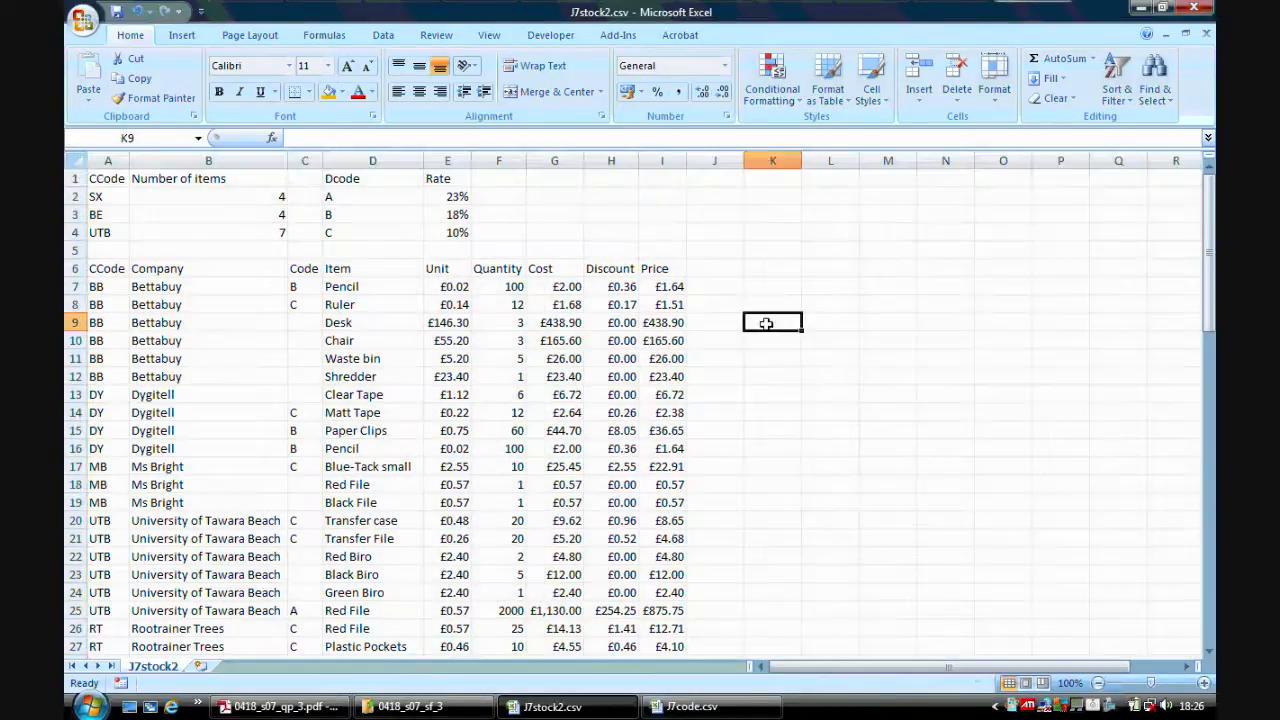
Set the page orientation to landscape.
{"action": "left_click", "coordinate": [280, 706]}
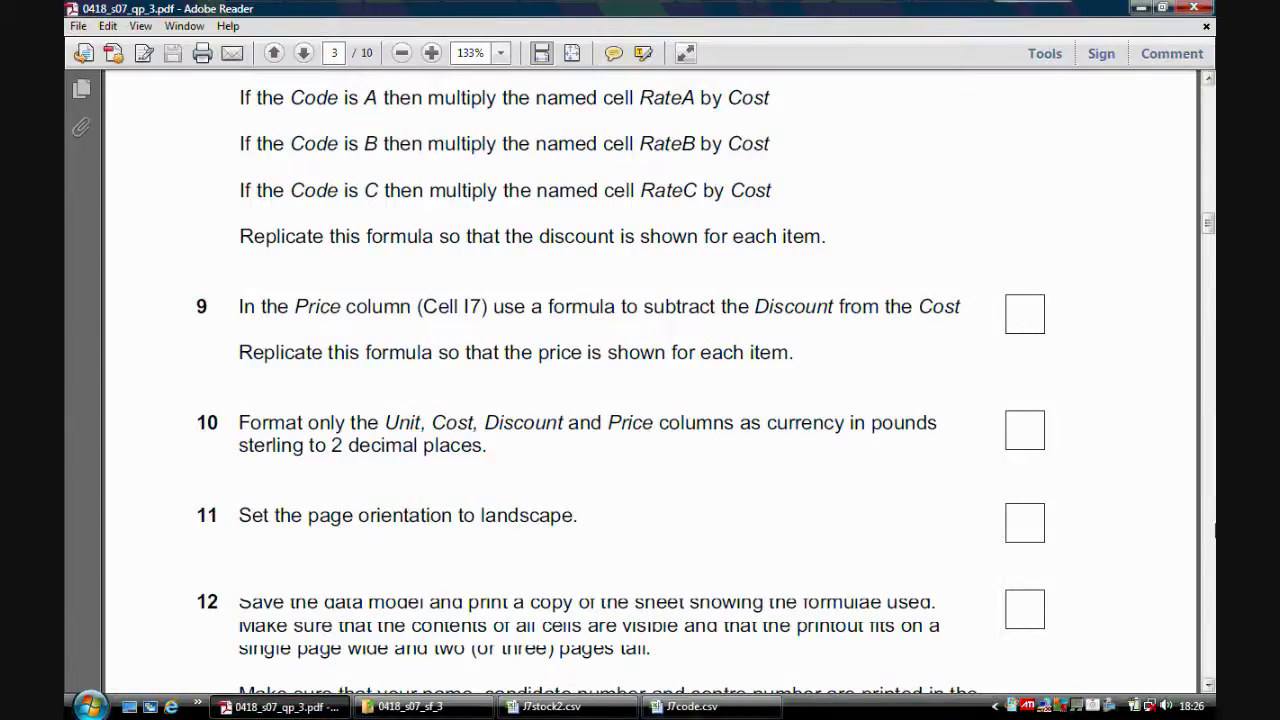
{"action": "left_click", "coordinate": [550, 706]}
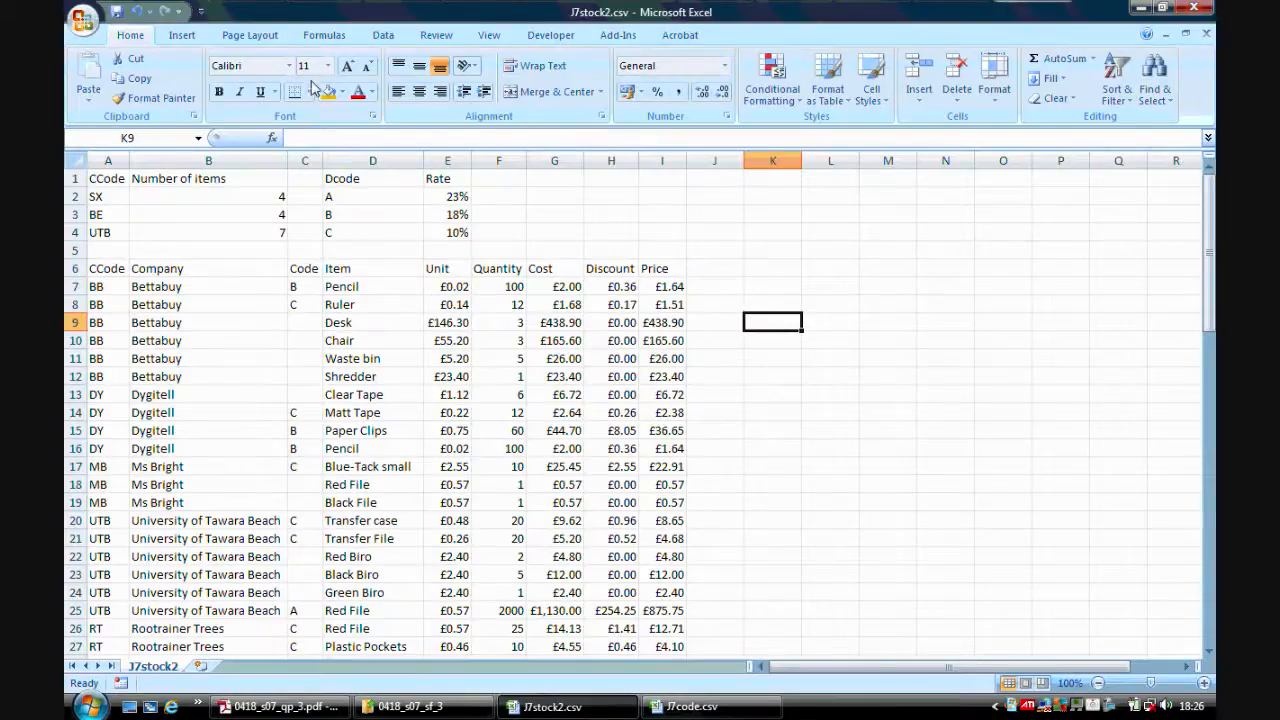
{"action": "left_click", "coordinate": [252, 35]}
{"action": "left_click", "coordinate": [251, 100]}
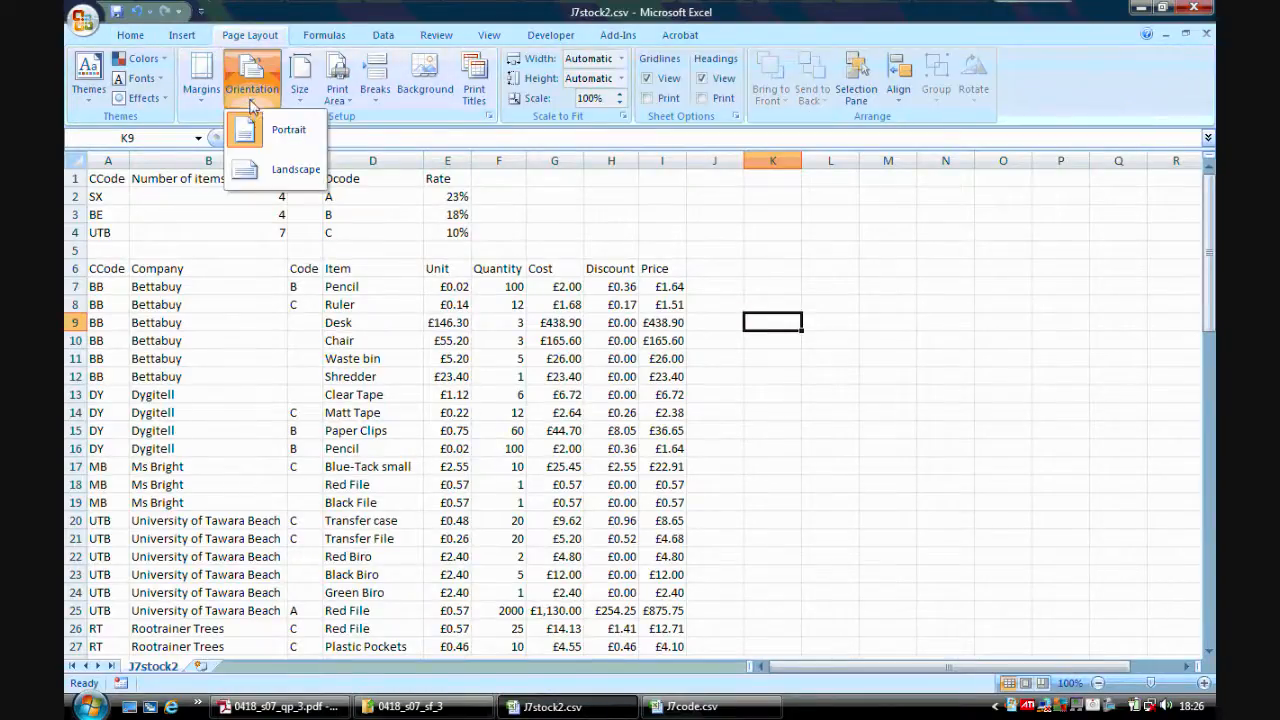
{"action": "left_click", "coordinate": [276, 170]}
Show formulas on the sheet and autofit all columns to fit the formulas.
{"action": "left_click", "coordinate": [283, 707]}
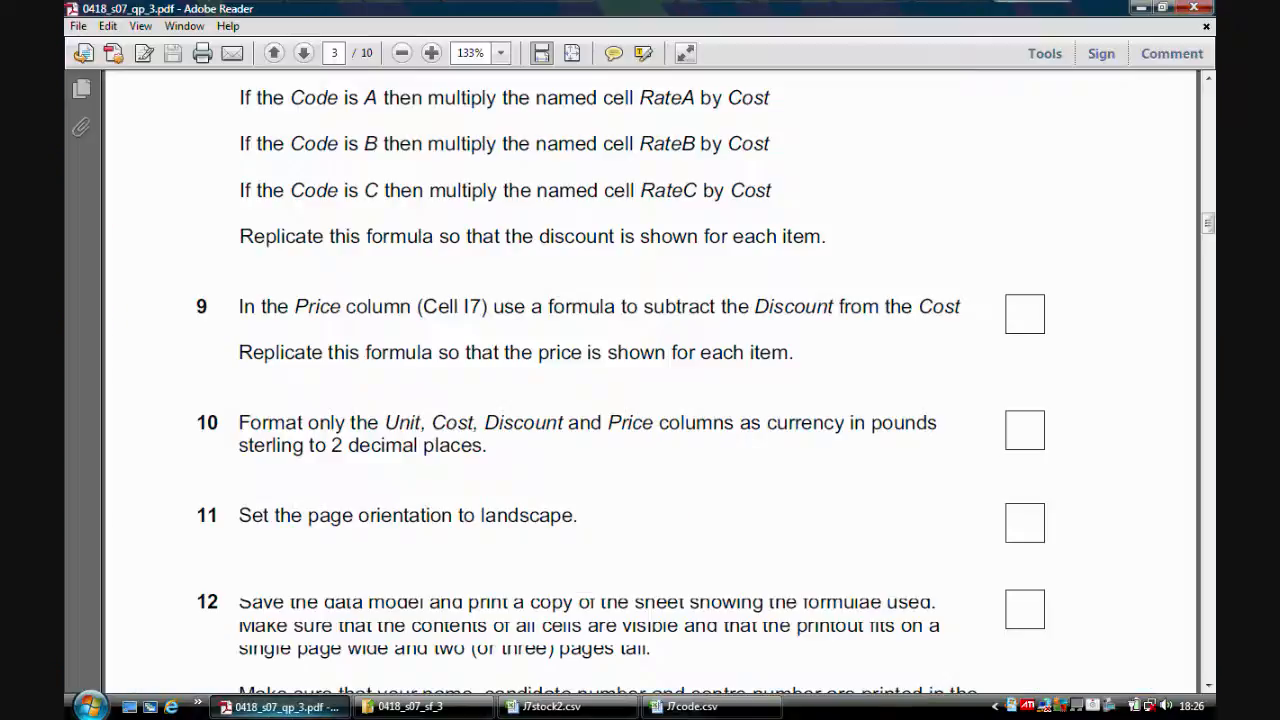
{"action": "left_click_drag", "start_coordinate": [1210, 232], "coordinate": [1210, 247]}
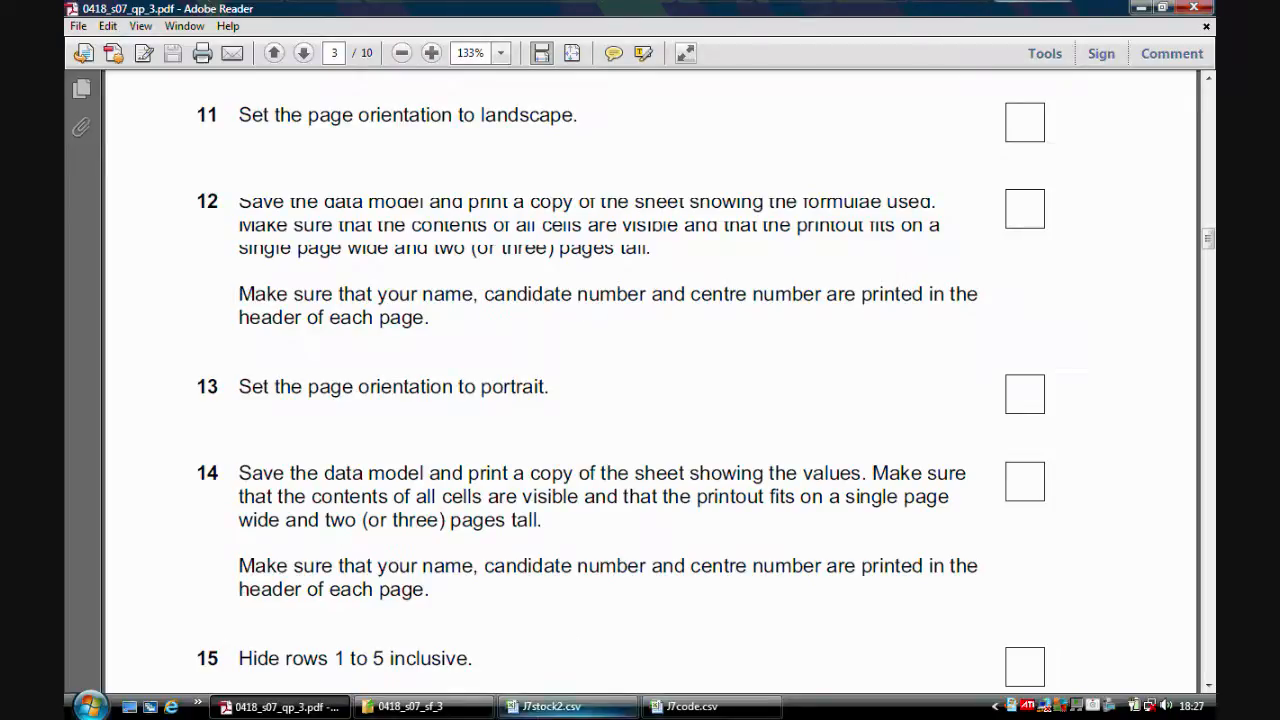
{"action": "left_click", "coordinate": [548, 706]}
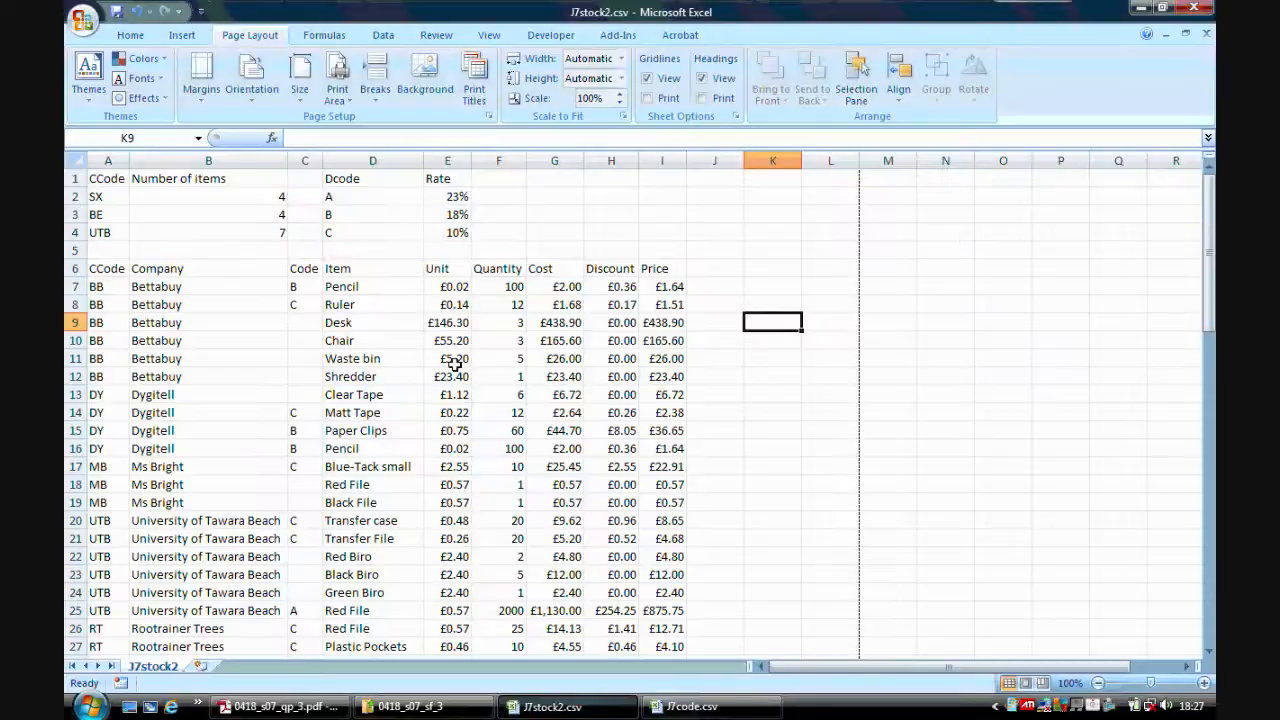
{"action": "left_click", "coordinate": [320, 38]}
{"action": "left_click", "coordinate": [845, 62]}
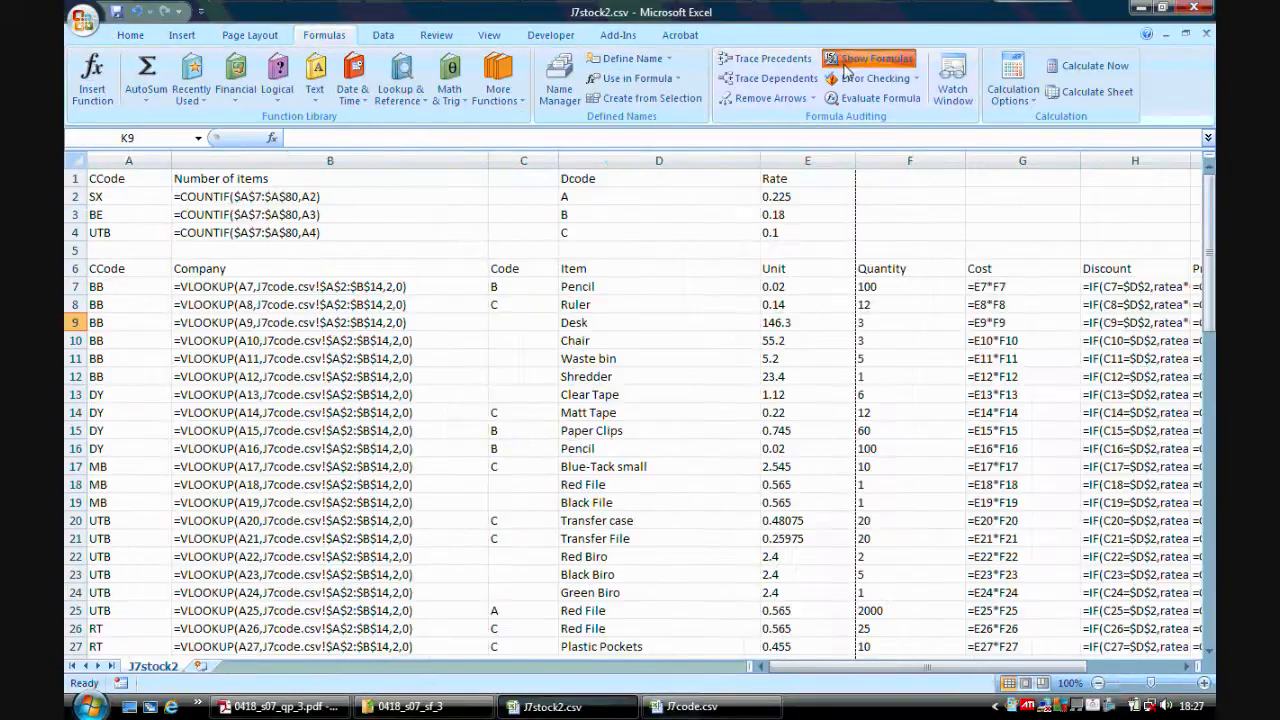
{"action": "left_click", "coordinate": [83, 160]}
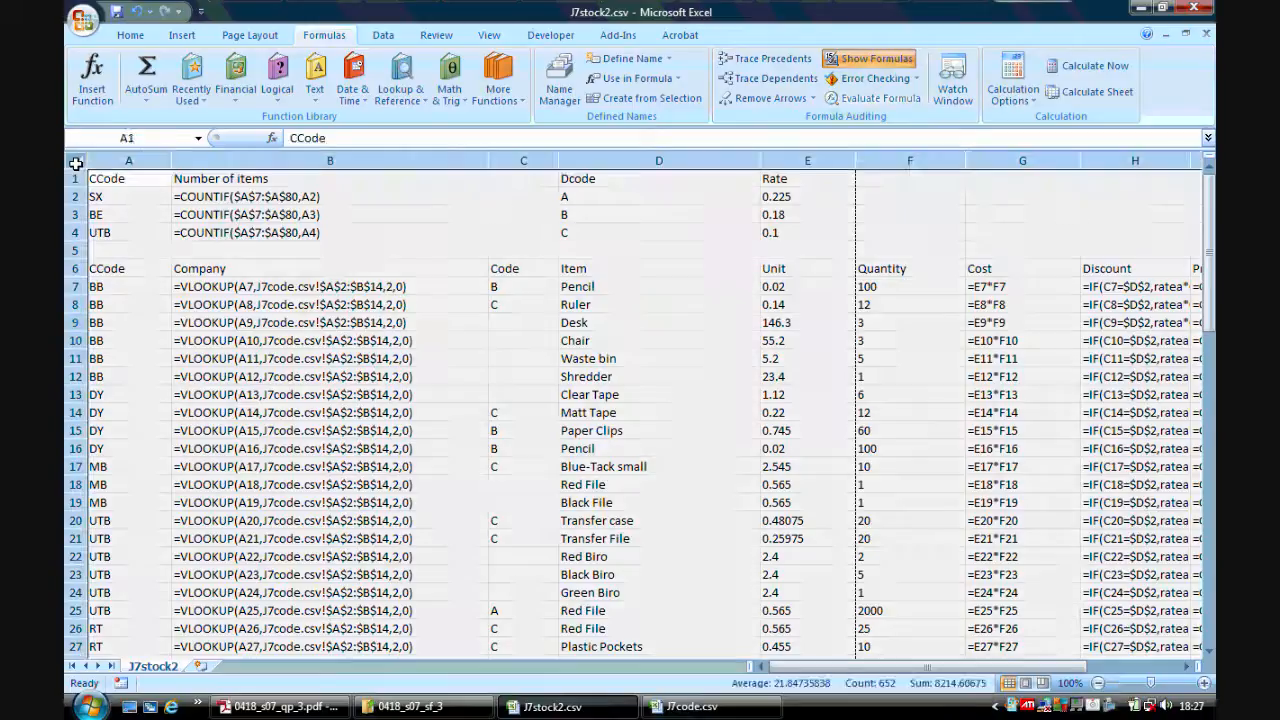
{"action": "double_click", "coordinate": [171, 160]}
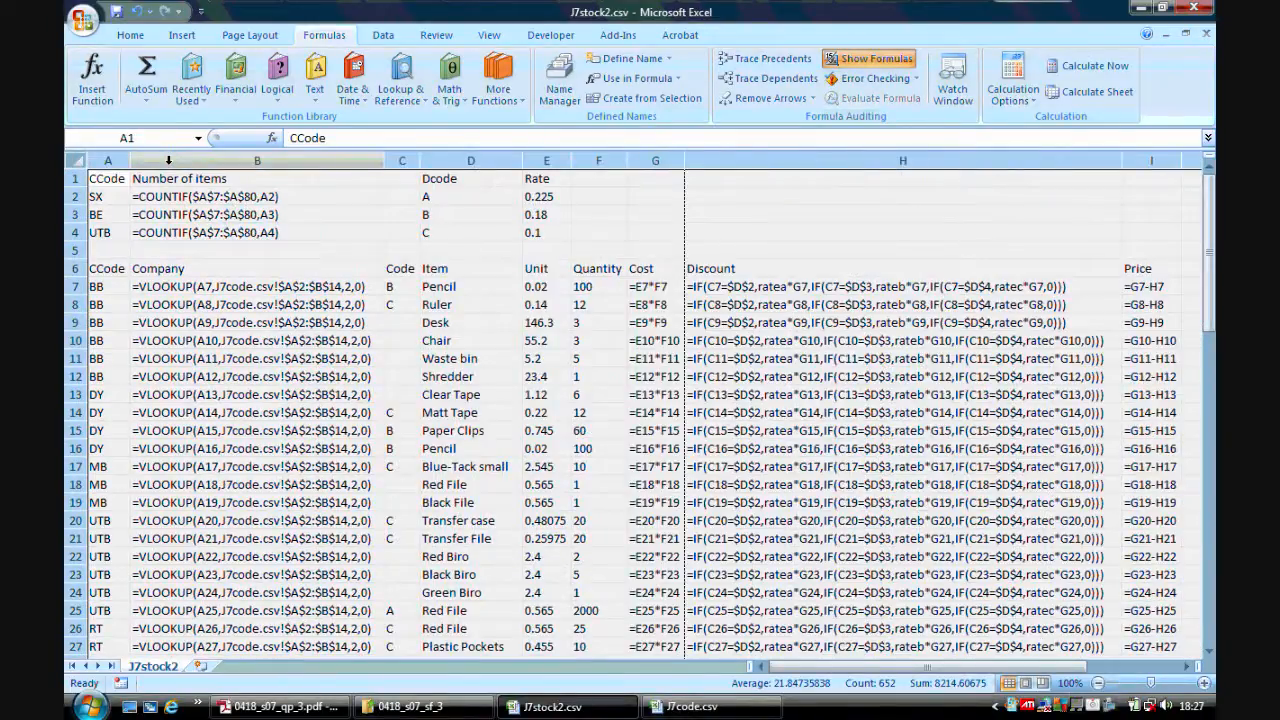
Open the print preview and set page scaling to fit 1 page wide by 2 pages tall.
{"action": "left_click", "coordinate": [80, 20]}
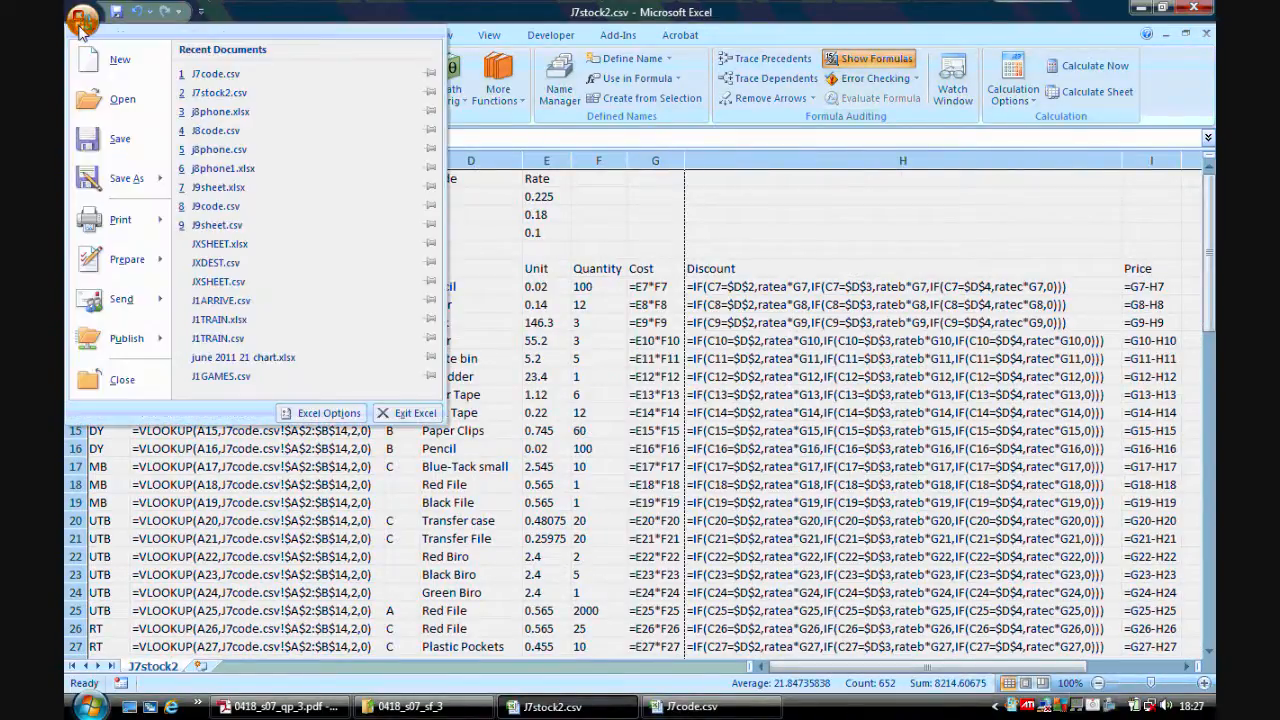
{"action": "mouse_move", "coordinate": [140, 219]}
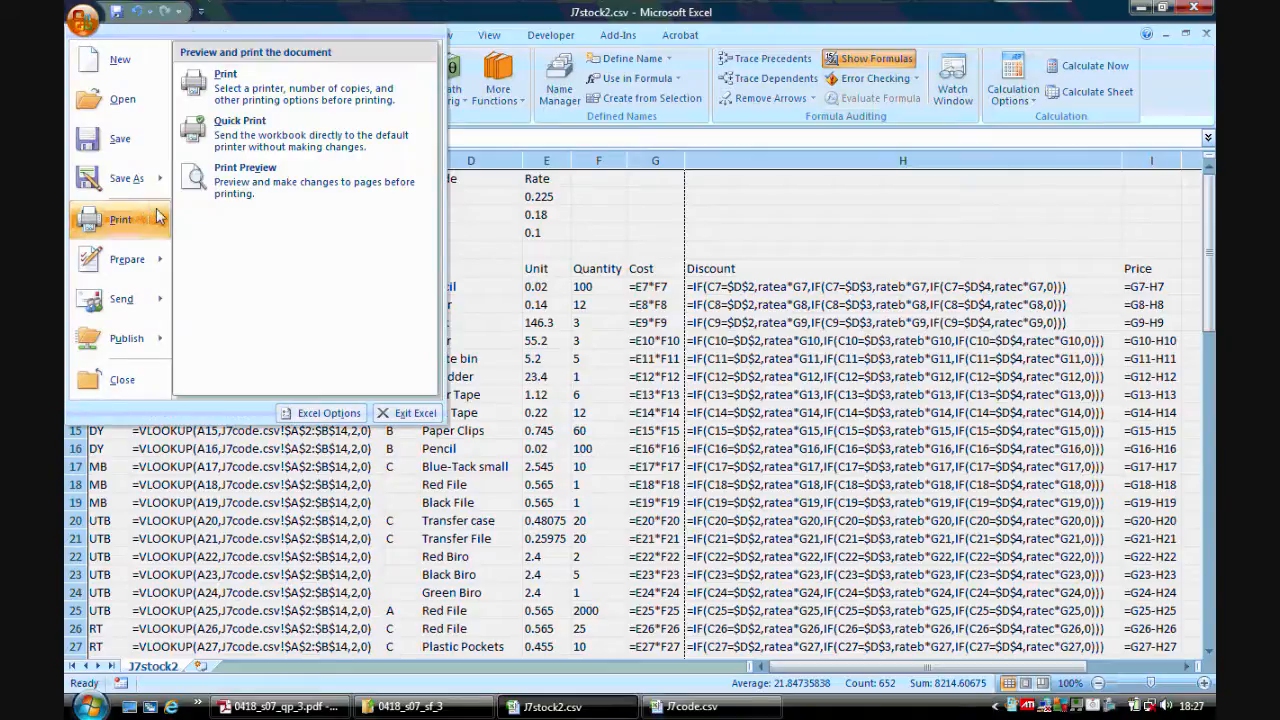
{"action": "left_click", "coordinate": [273, 101]}
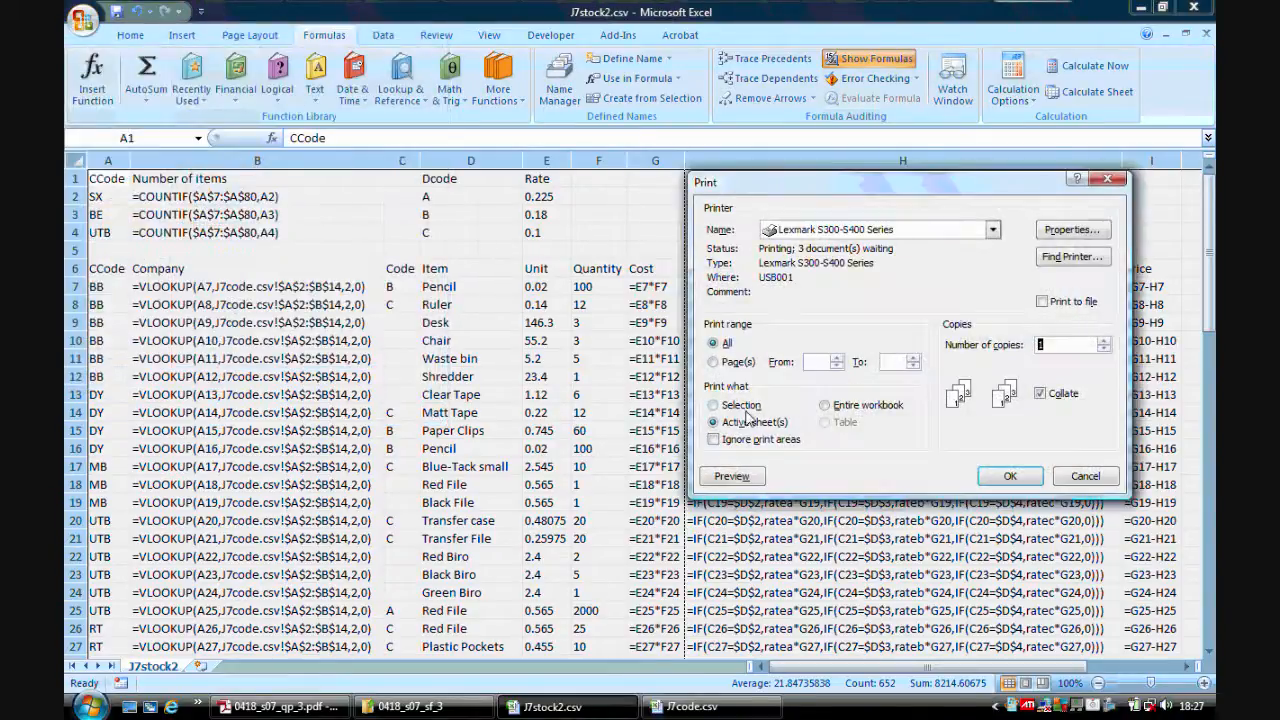
{"action": "left_click", "coordinate": [740, 477]}
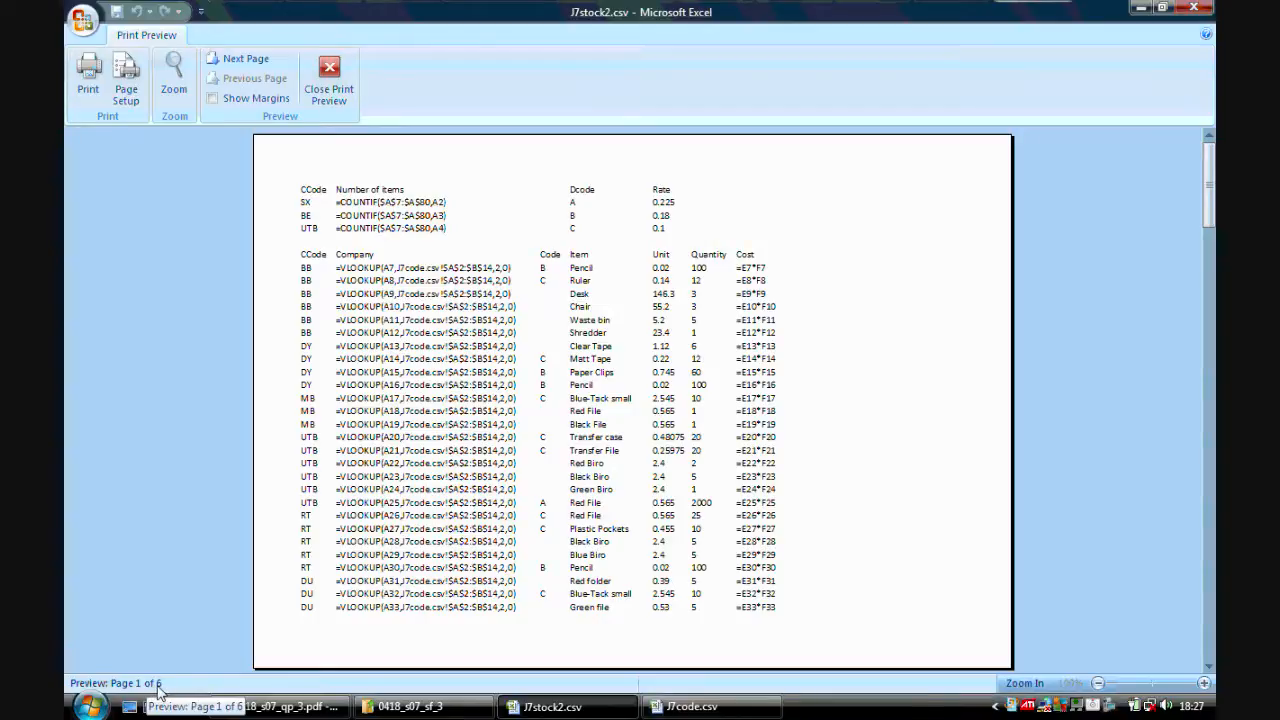
{"action": "left_click", "coordinate": [126, 80]}
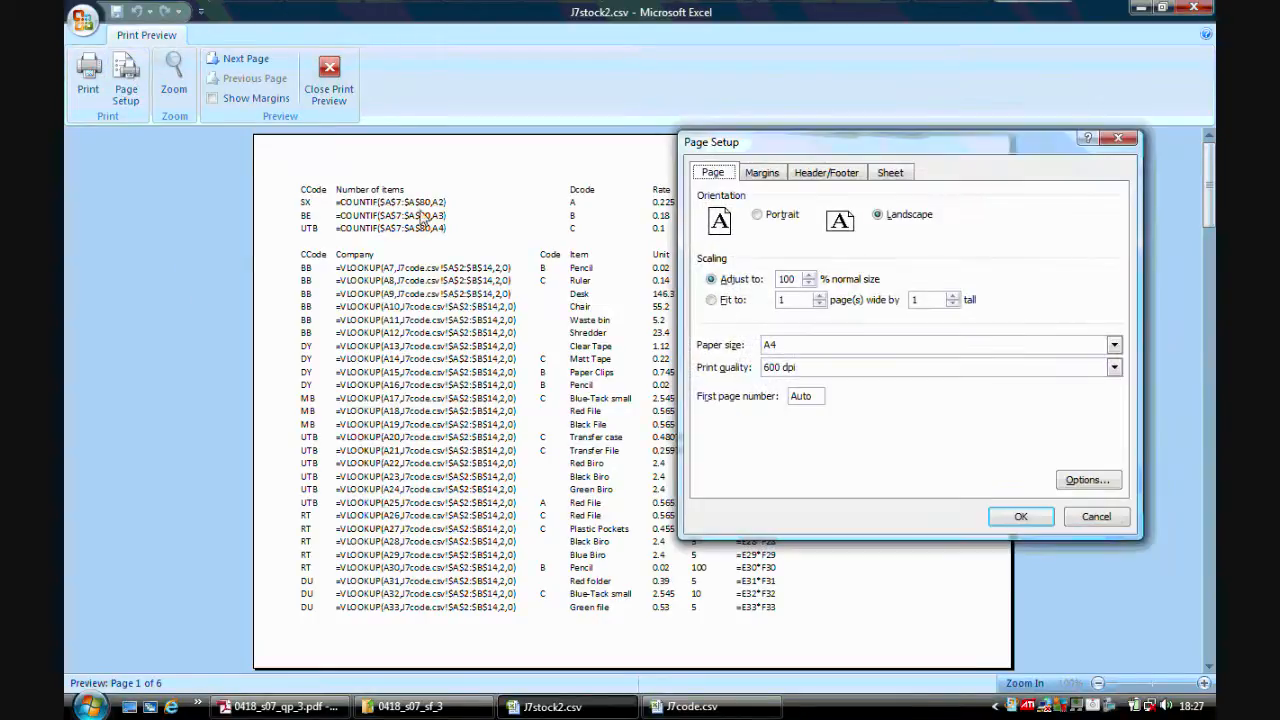
{"action": "left_click", "coordinate": [727, 304]}
{"action": "left_click", "coordinate": [953, 296]}
Add a custom header with Name on the left, Candidate Number in the centre and Centre Number on the right.
{"action": "left_click", "coordinate": [847, 176]}
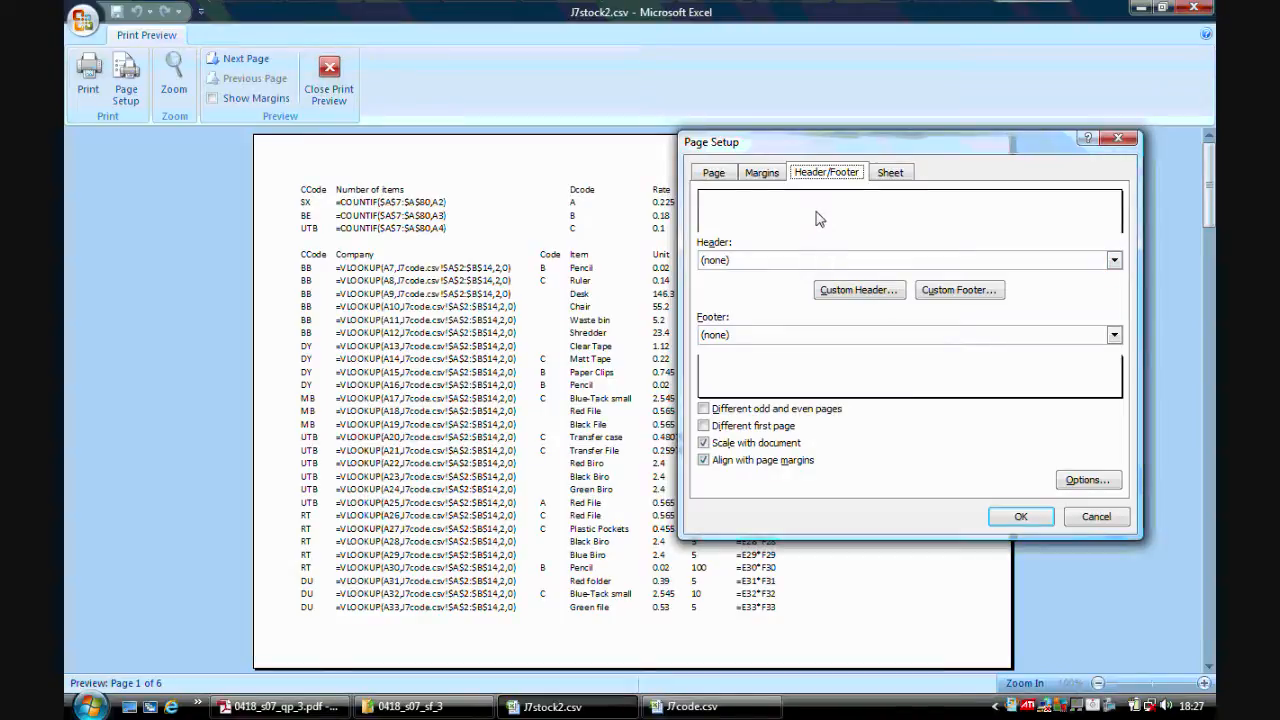
{"action": "left_click", "coordinate": [841, 293]}
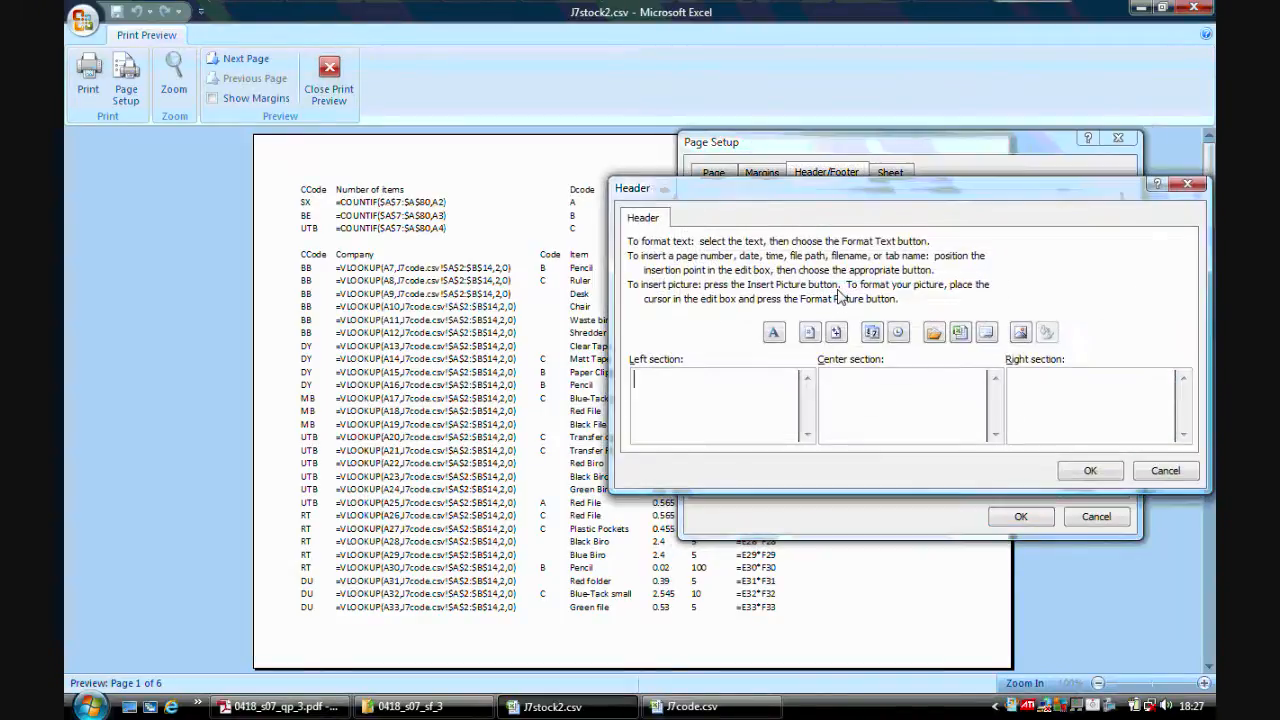
{"action": "type", "text": "Name"}
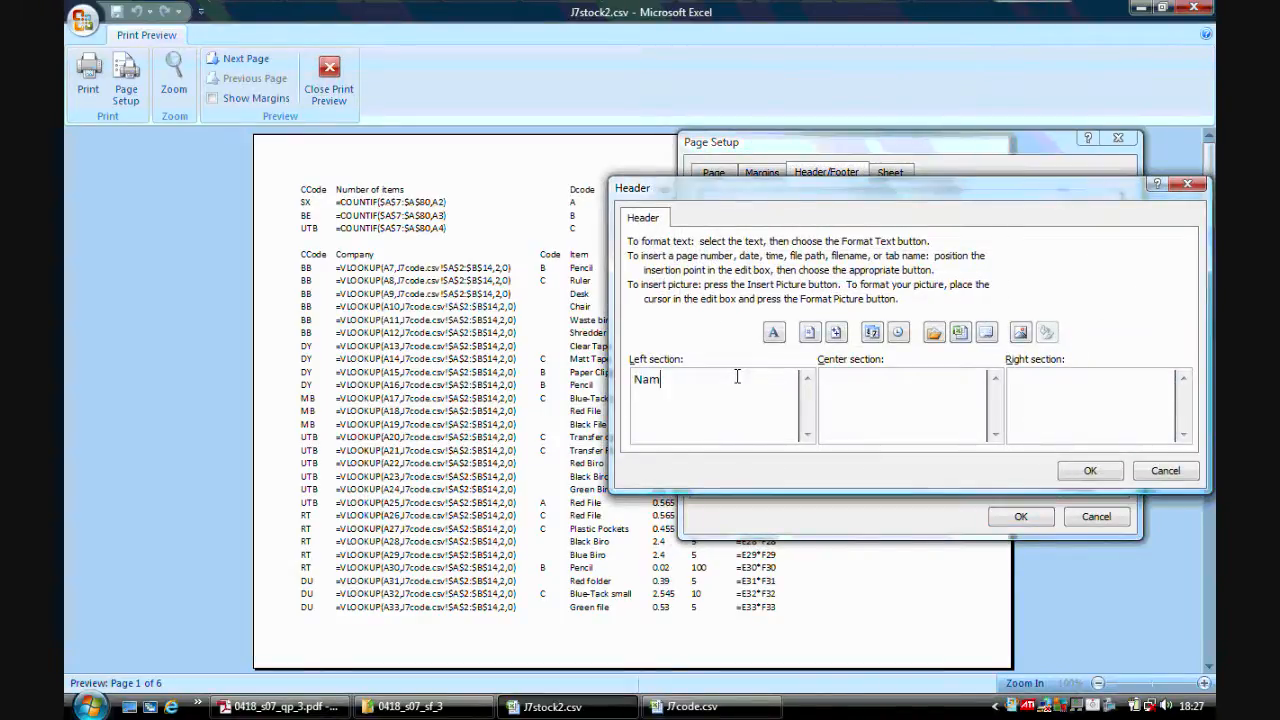
{"action": "left_click", "coordinate": [854, 386]}
{"action": "type", "text": "Candidate Number"}
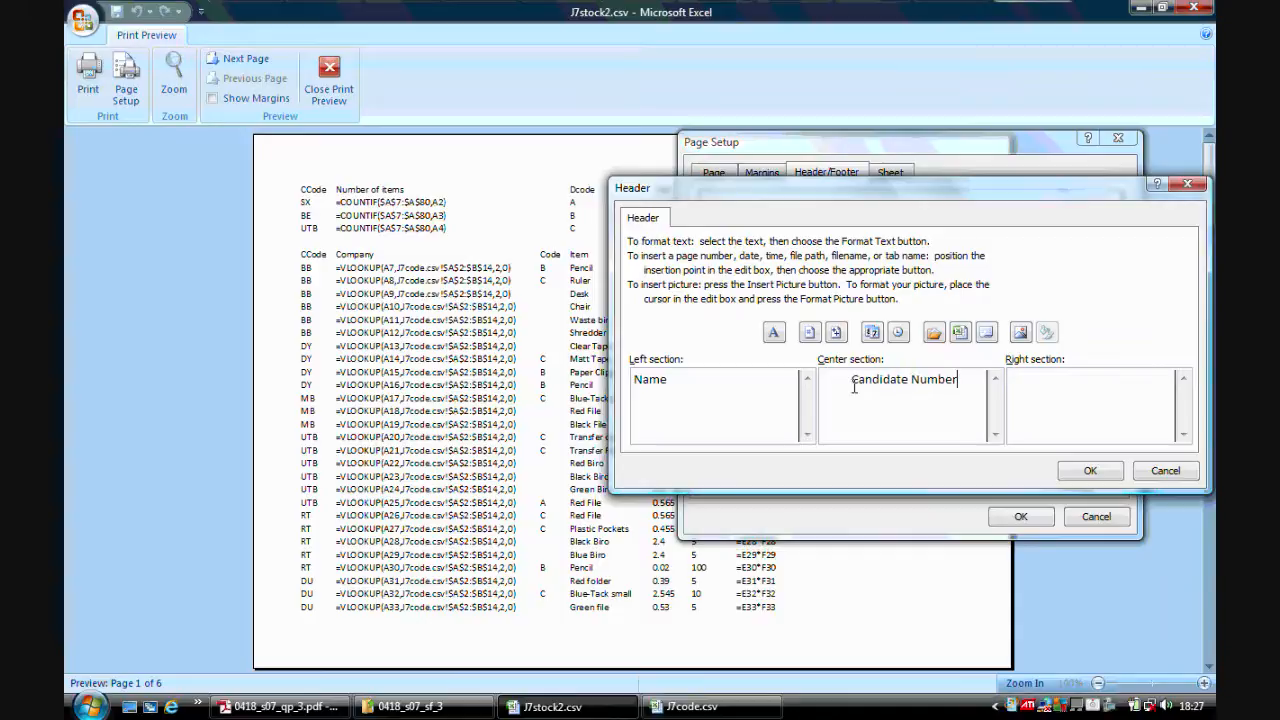
{"action": "left_click", "coordinate": [1059, 401]}
{"action": "type", "text": "Centre Number"}
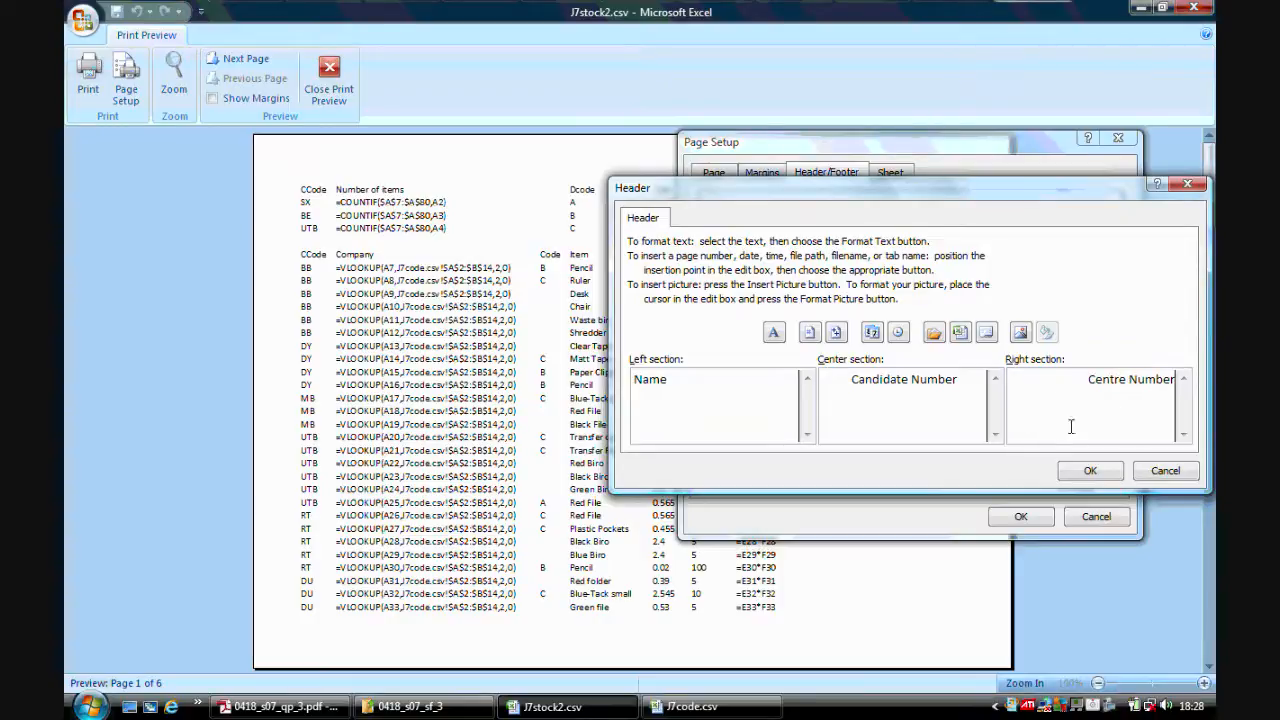
{"action": "left_click", "coordinate": [1086, 472]}
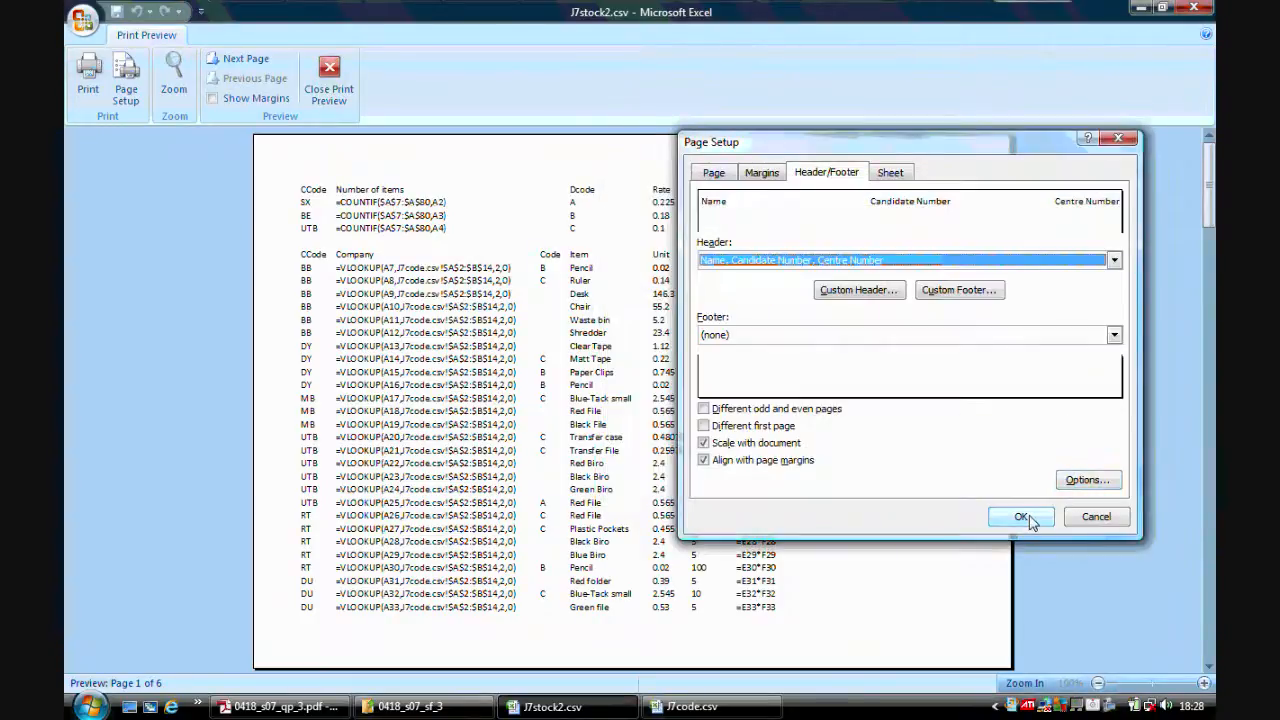
{"action": "left_click", "coordinate": [1020, 516]}
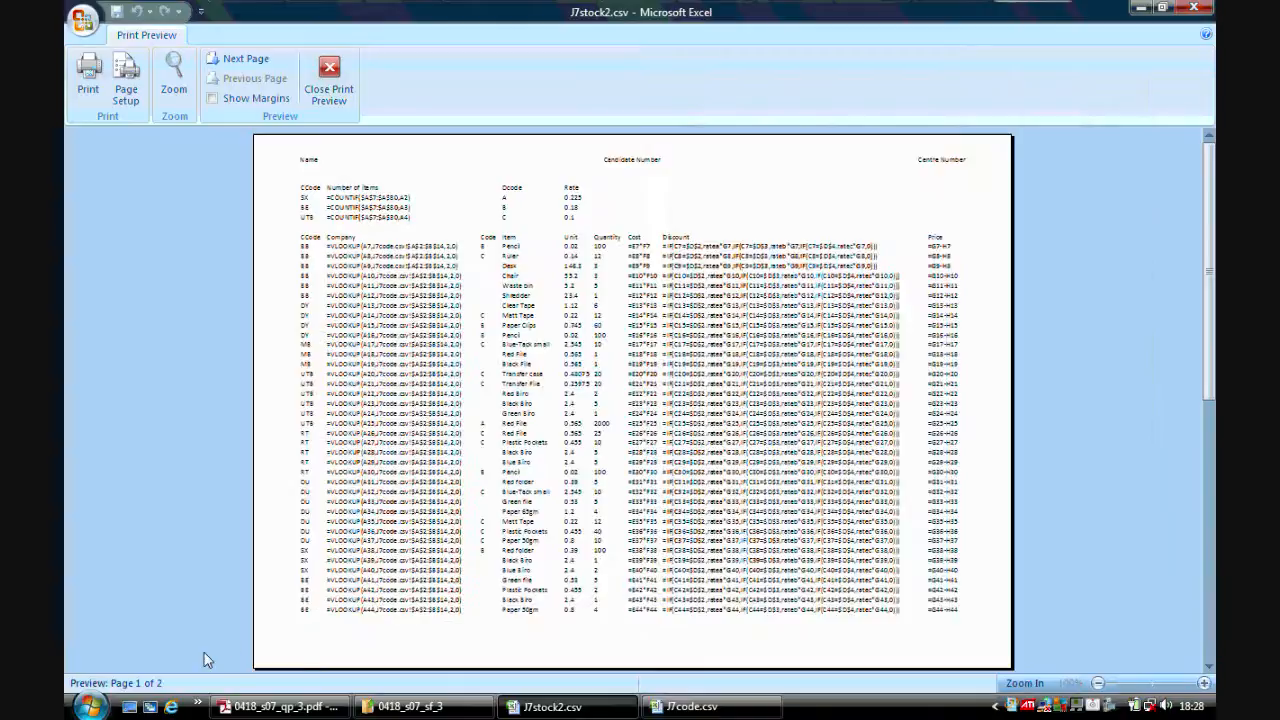
Page through both pages of the formula print preview and close it.
{"action": "left_click", "coordinate": [246, 62]}
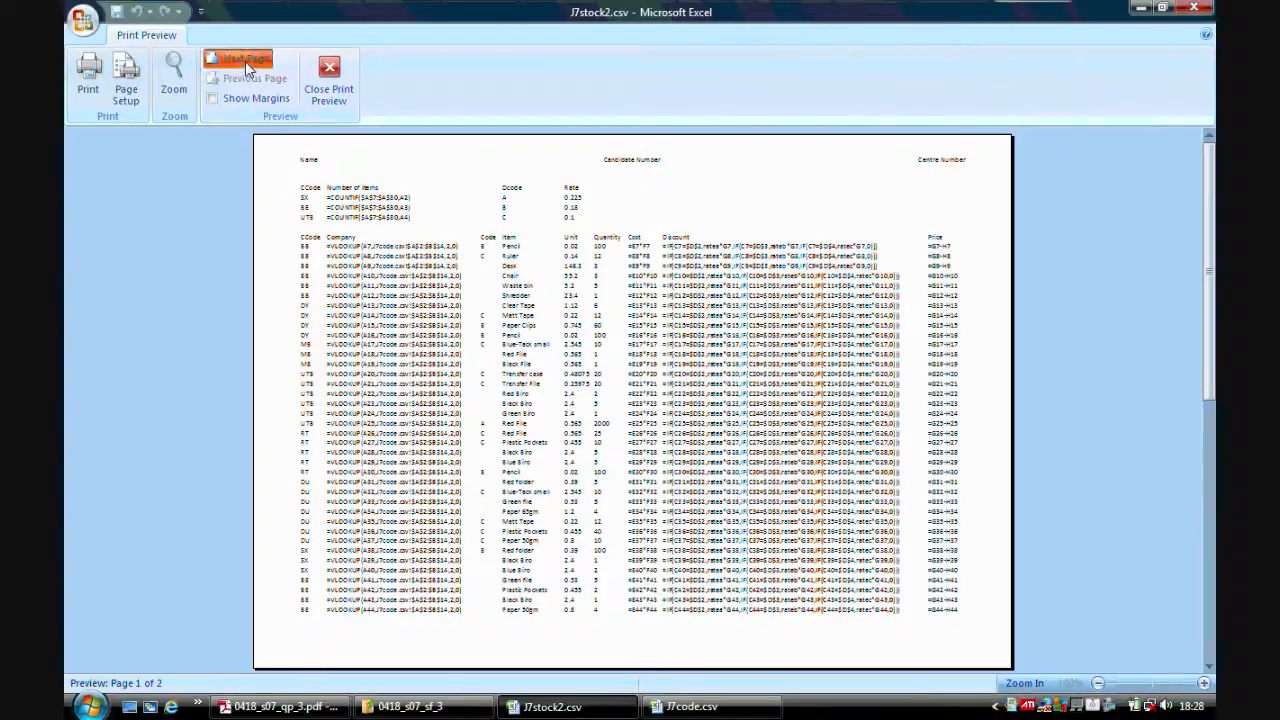
{"action": "left_click", "coordinate": [240, 80]}
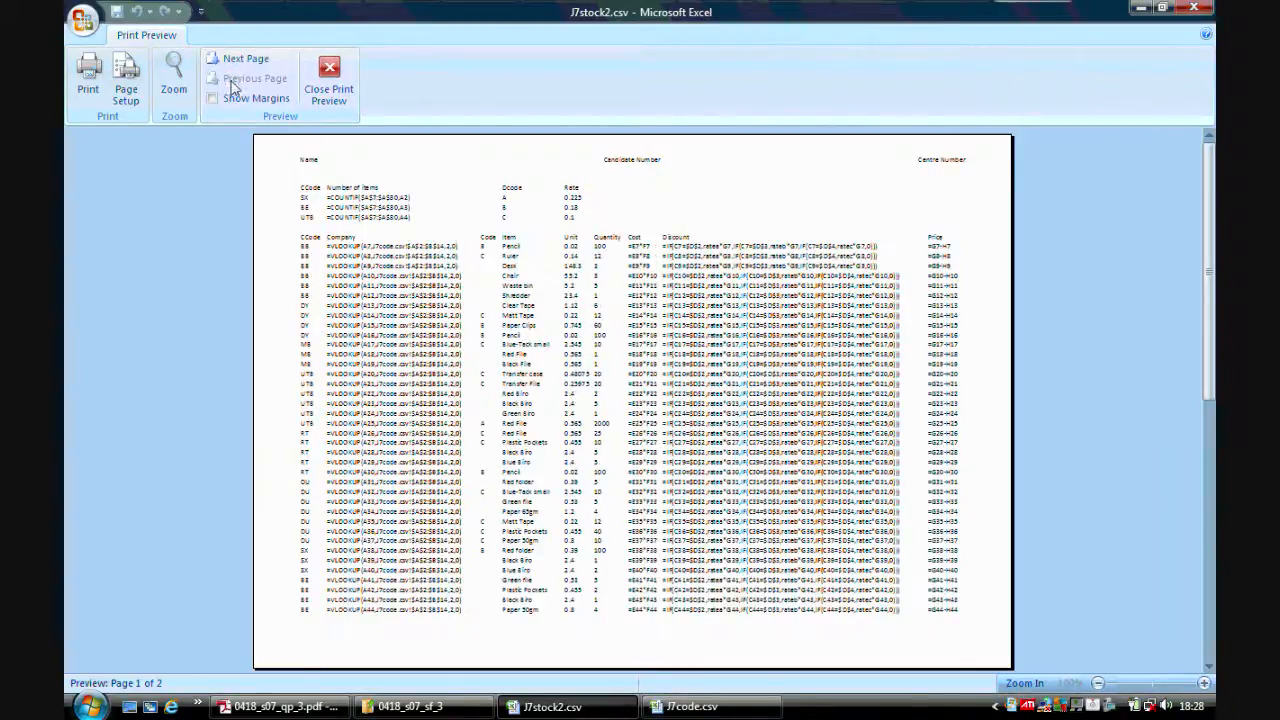
{"action": "left_click", "coordinate": [329, 80]}
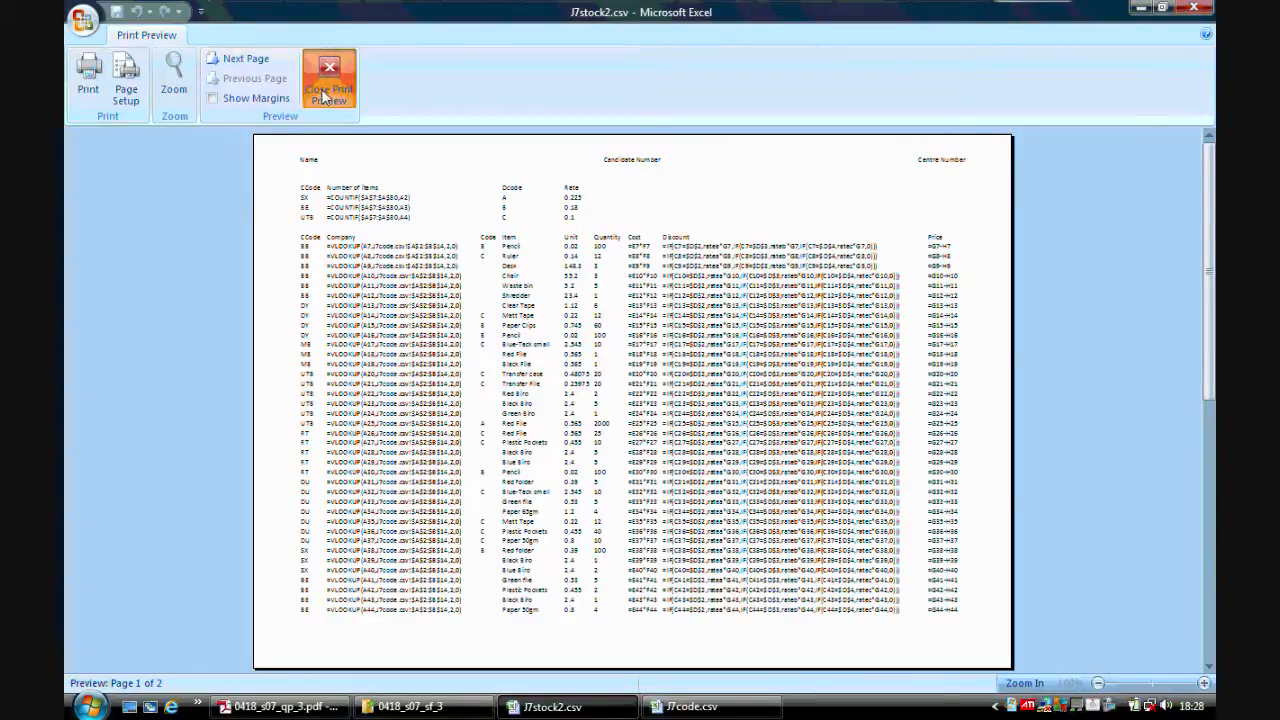
Check the next exam tasks, then switch off formula view and autofit all columns to show the values.
{"action": "left_click", "coordinate": [305, 710]}
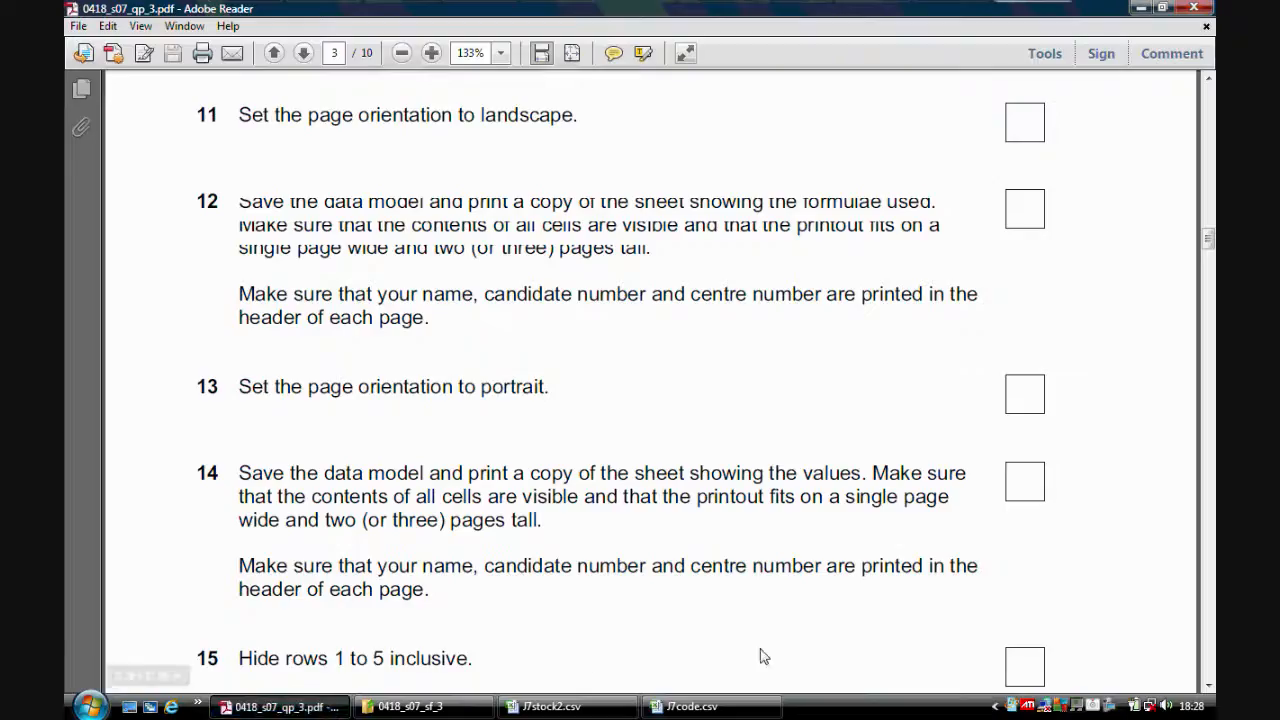
{"action": "left_click", "coordinate": [1208, 686]}
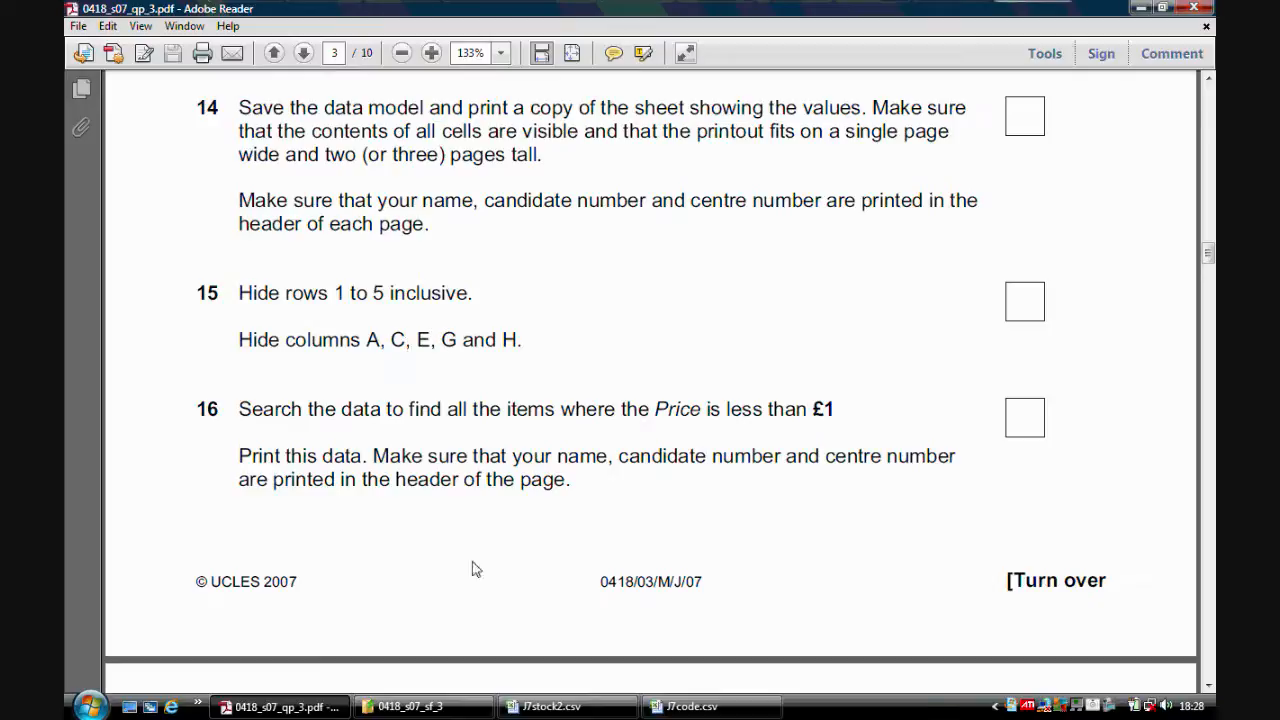
{"action": "left_click", "coordinate": [522, 706]}
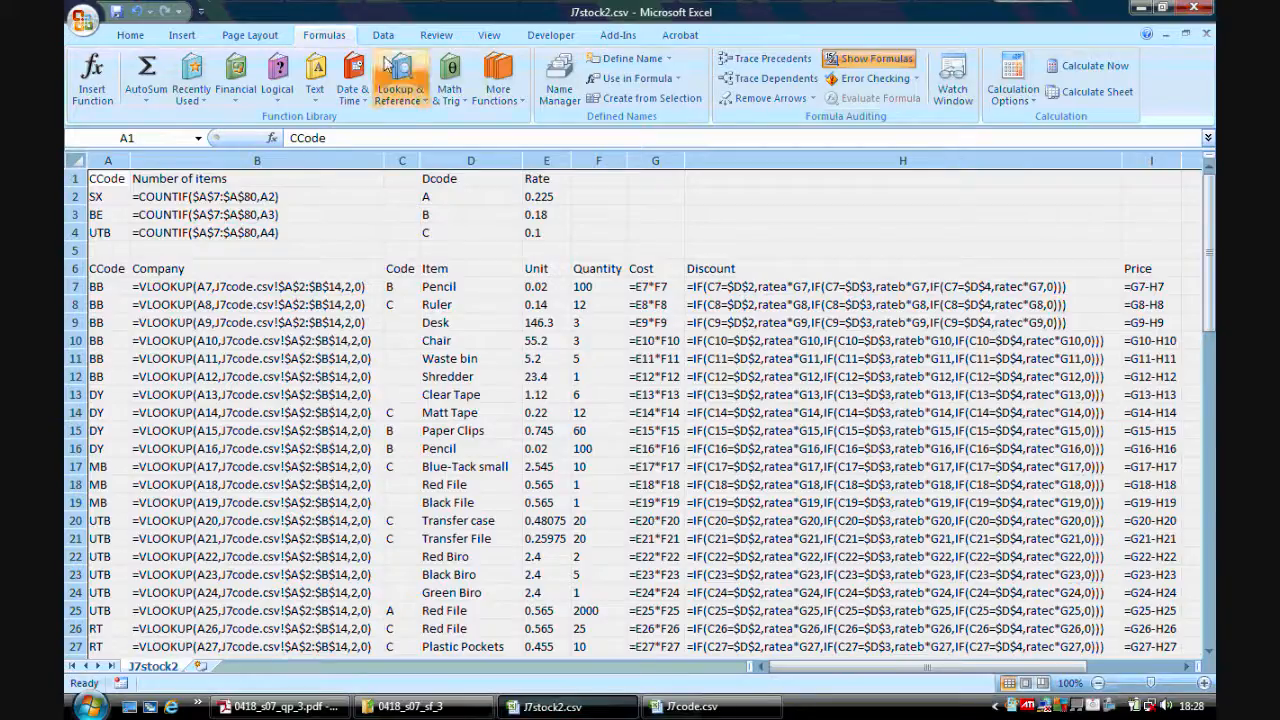
{"action": "left_click", "coordinate": [868, 58]}
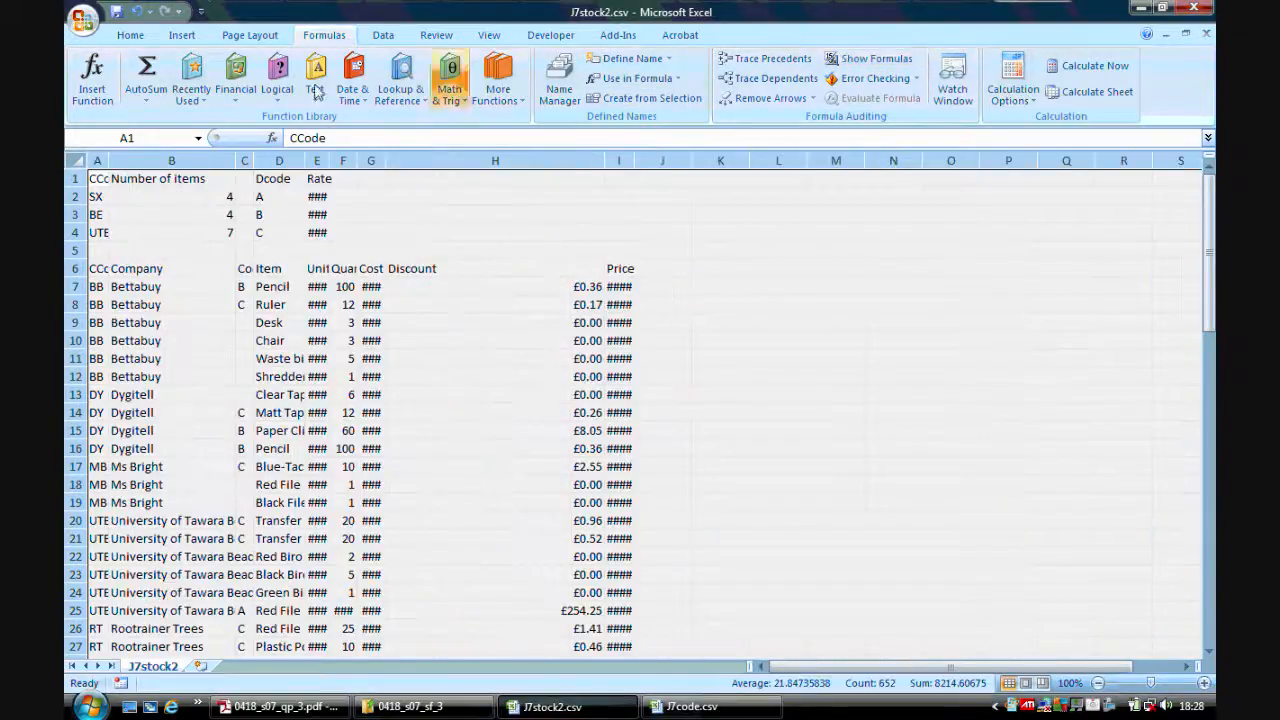
{"action": "double_click", "coordinate": [104, 162]}
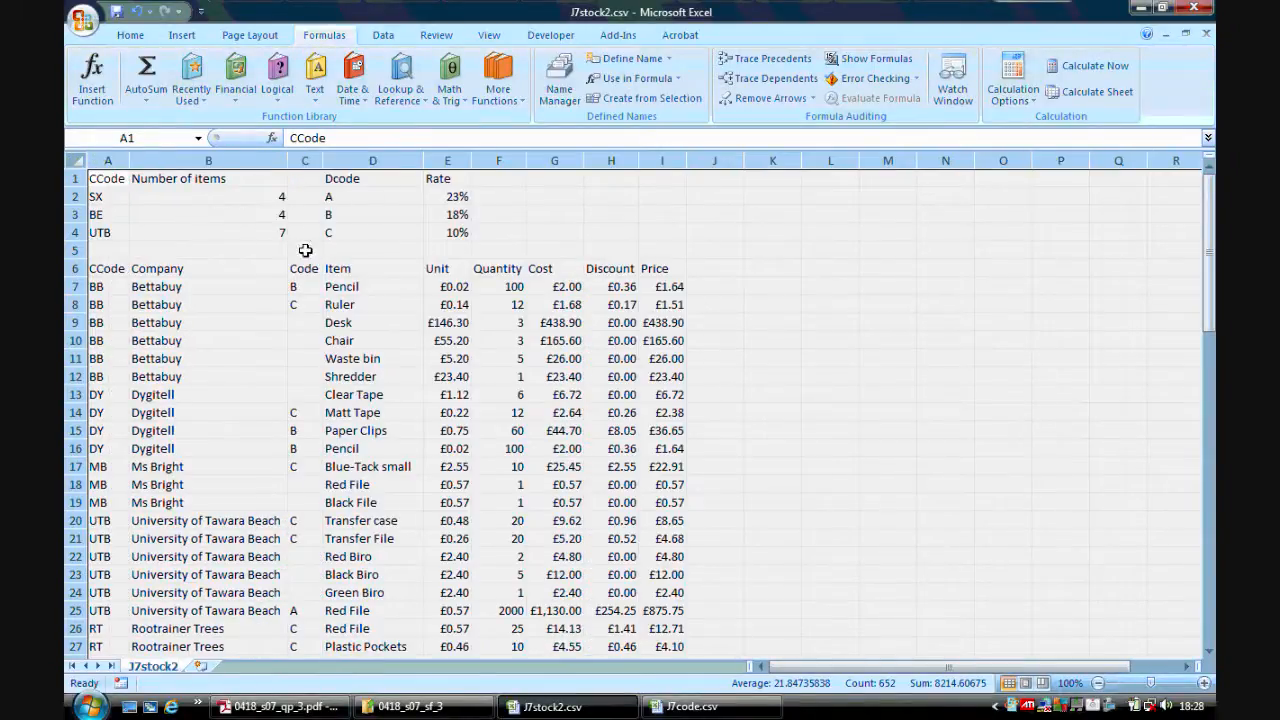
{"action": "left_click", "coordinate": [206, 216]}
Hide rows 1 to 5.
{"action": "left_click", "coordinate": [300, 707]}
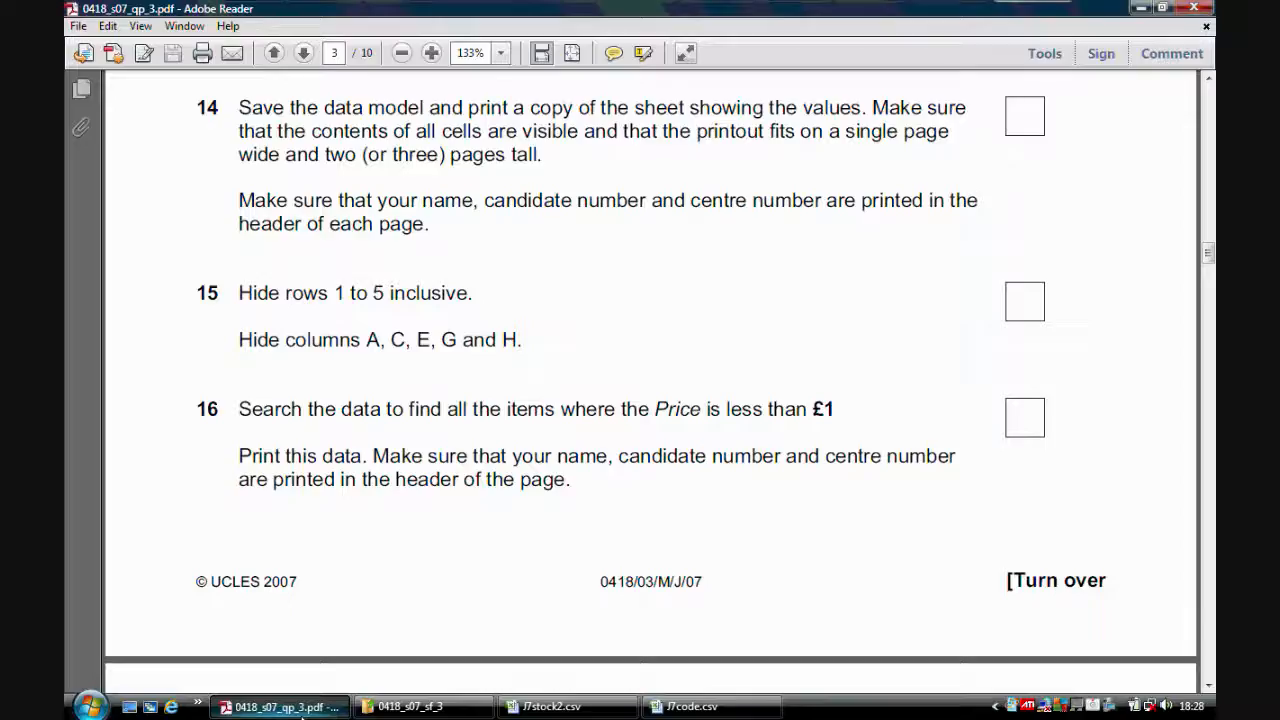
{"action": "left_click", "coordinate": [548, 706]}
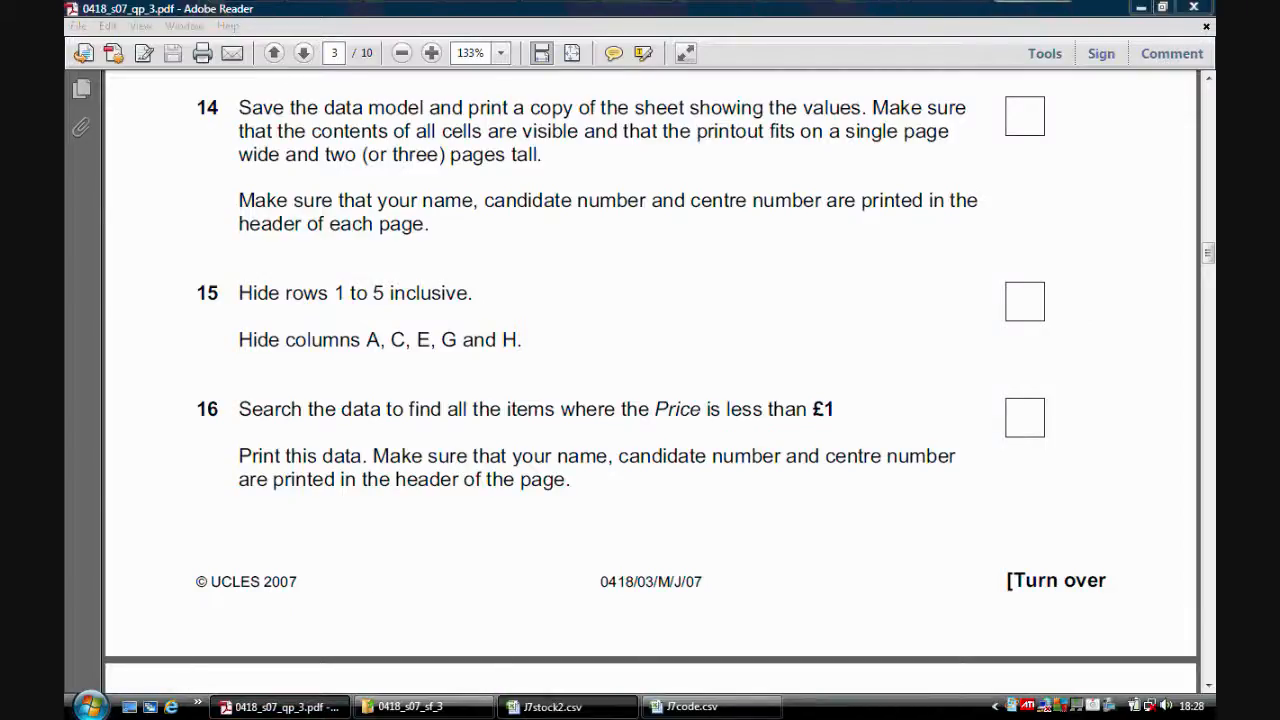
{"action": "left_click_drag", "start_coordinate": [75, 178], "coordinate": [80, 250]}
{"action": "right_click", "coordinate": [82, 252]}
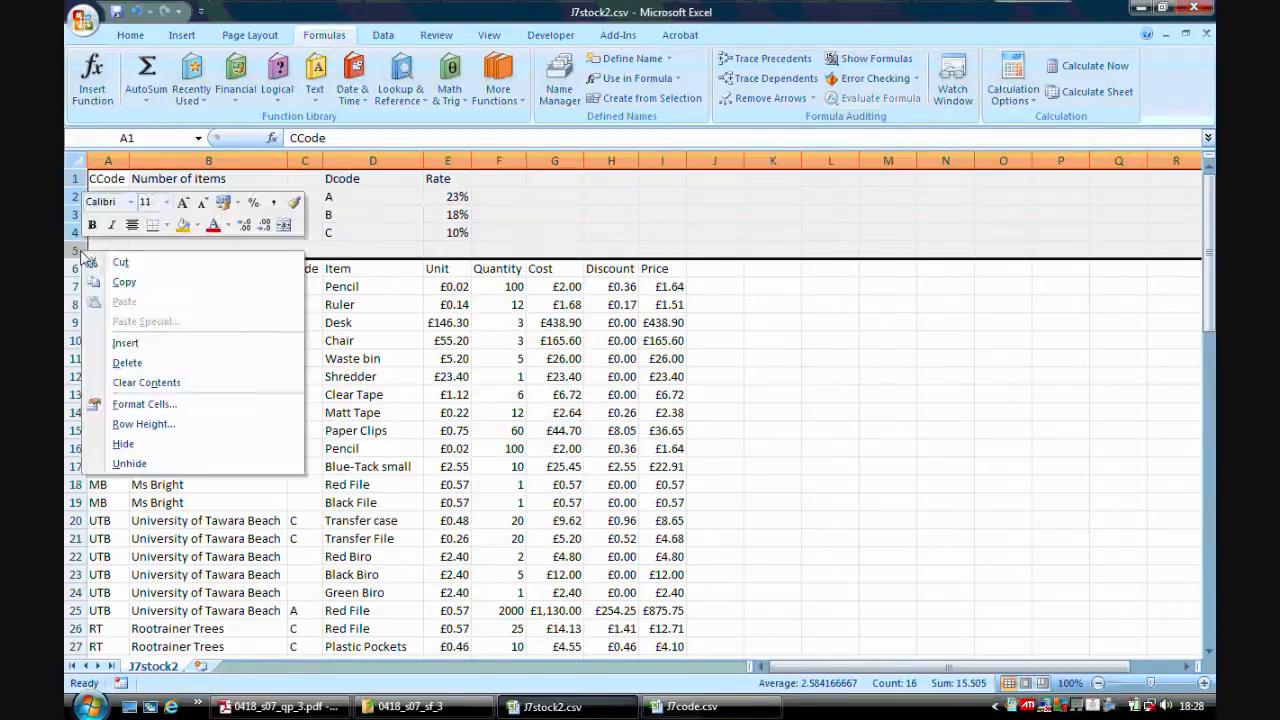
{"action": "left_click", "coordinate": [155, 443]}
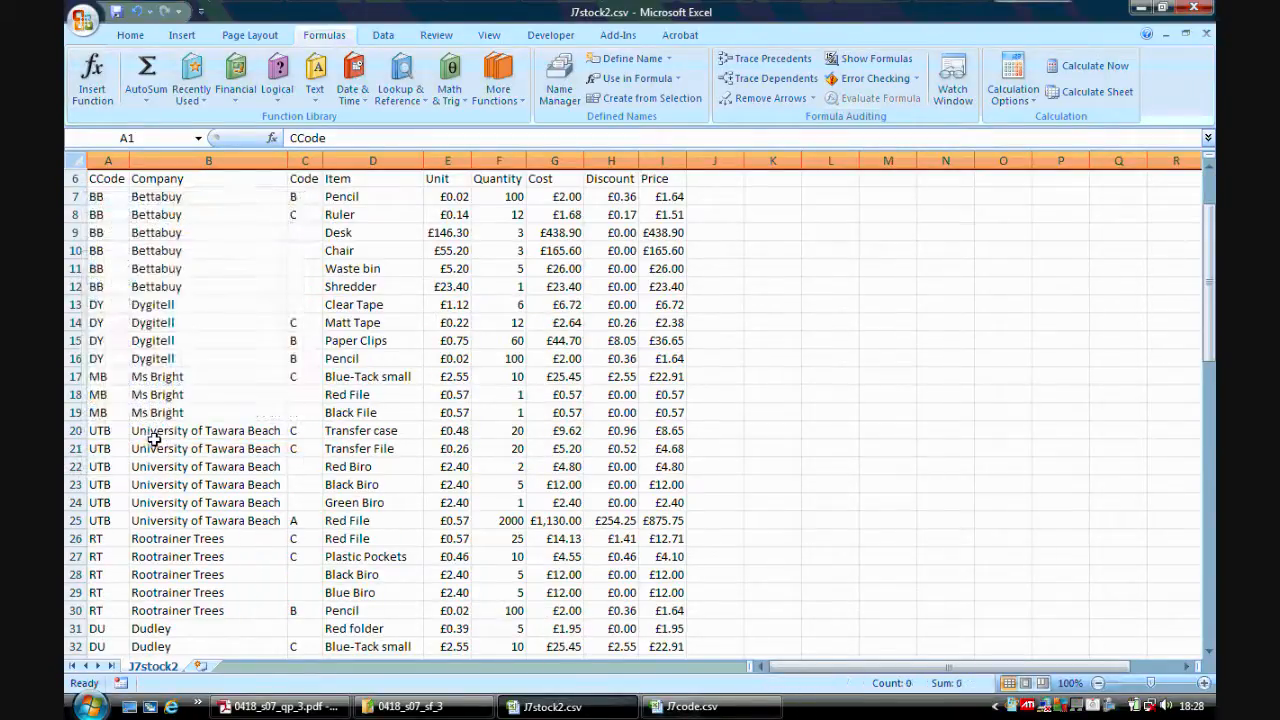
Hide columns A, C, E, G and H.
{"action": "left_click", "coordinate": [311, 708]}
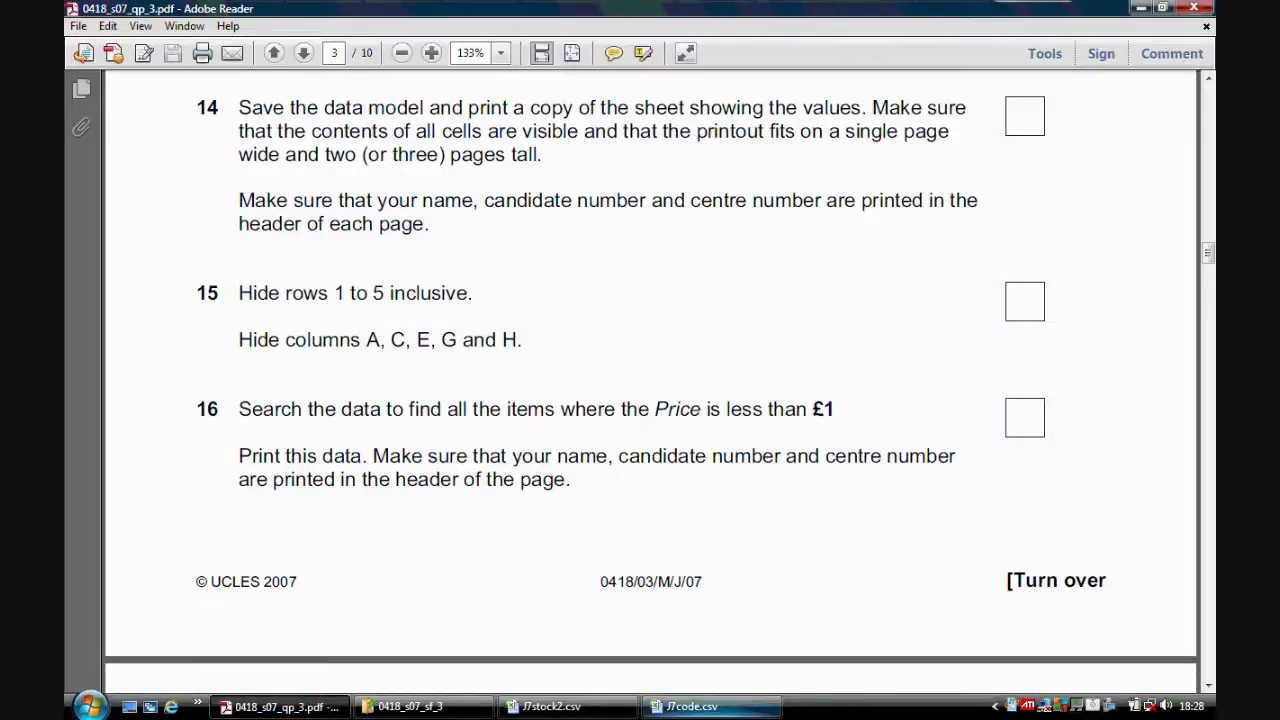
{"action": "left_click", "coordinate": [545, 707]}
{"action": "left_click", "coordinate": [117, 160]}
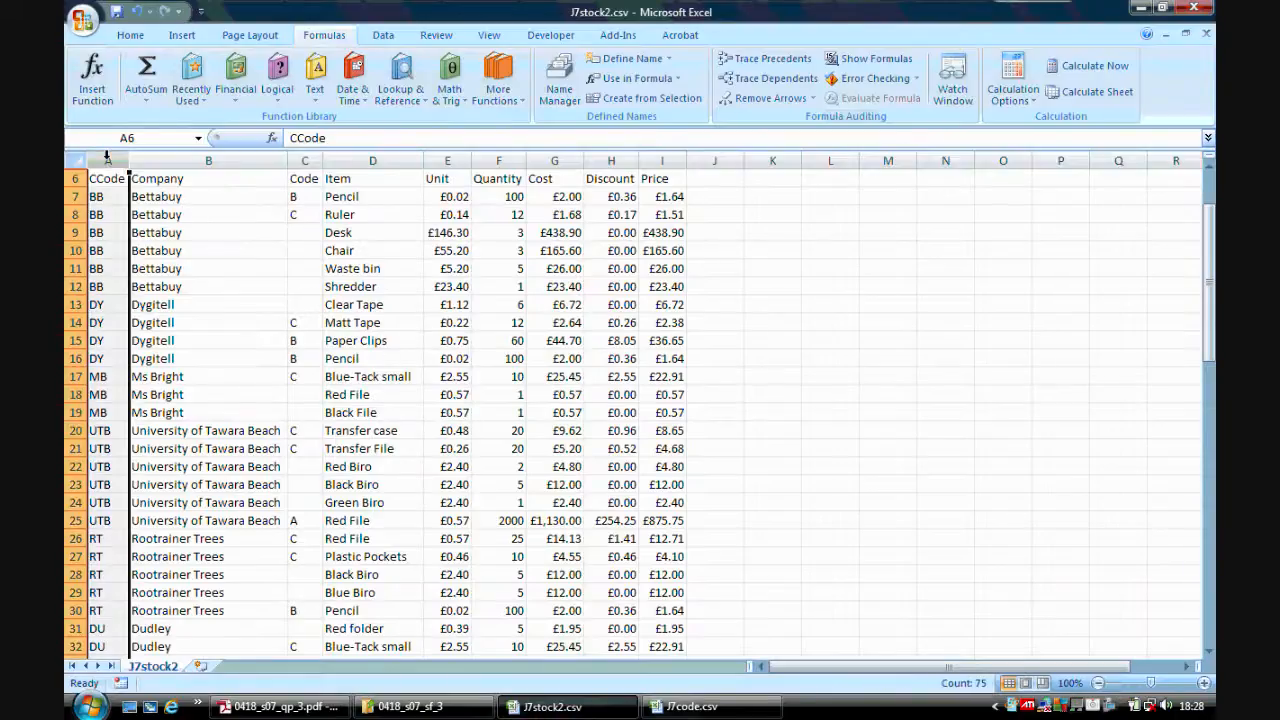
{"action": "left_click", "coordinate": [302, 157]}
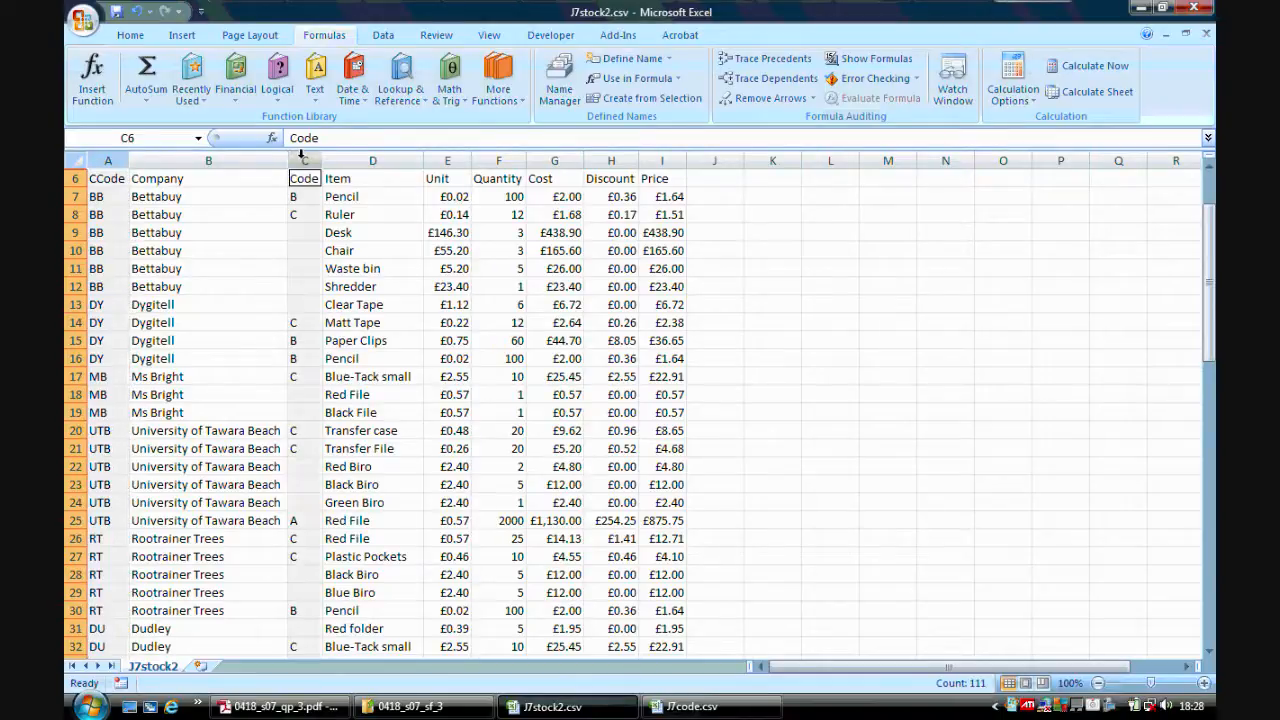
{"action": "left_click", "coordinate": [446, 158], "text": "ctrl"}
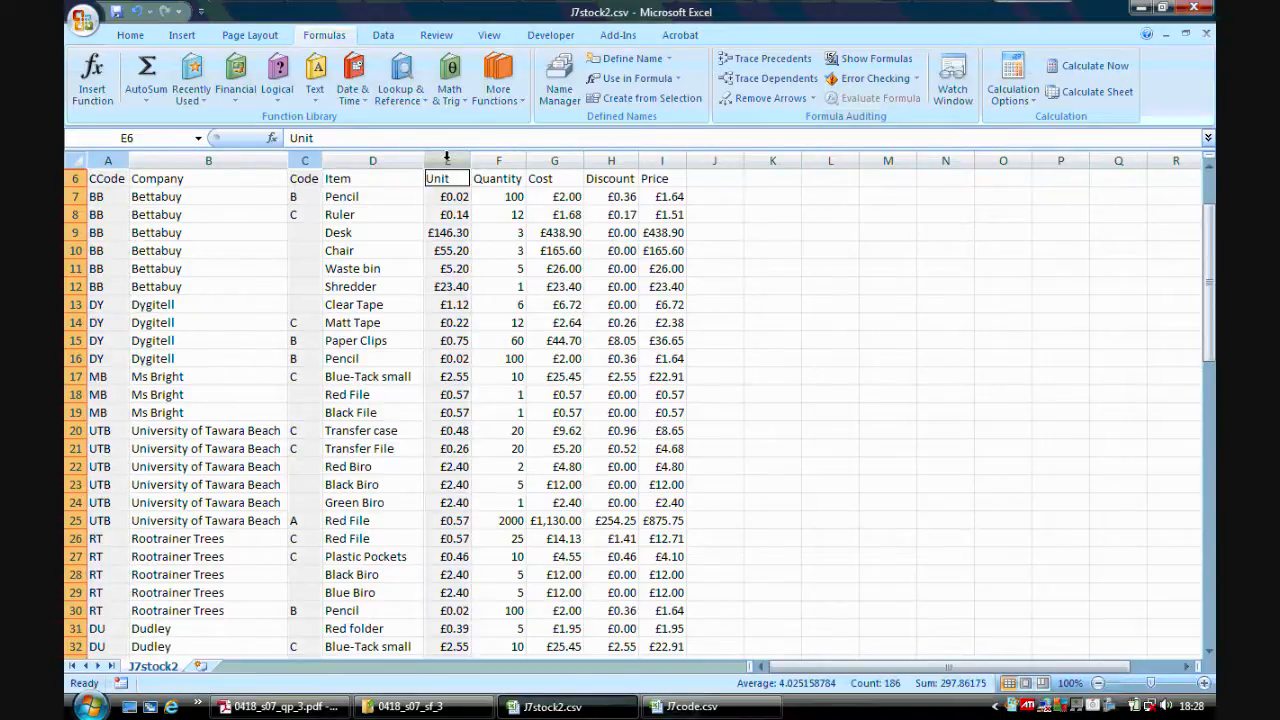
{"action": "left_click", "coordinate": [550, 158], "text": "ctrl"}
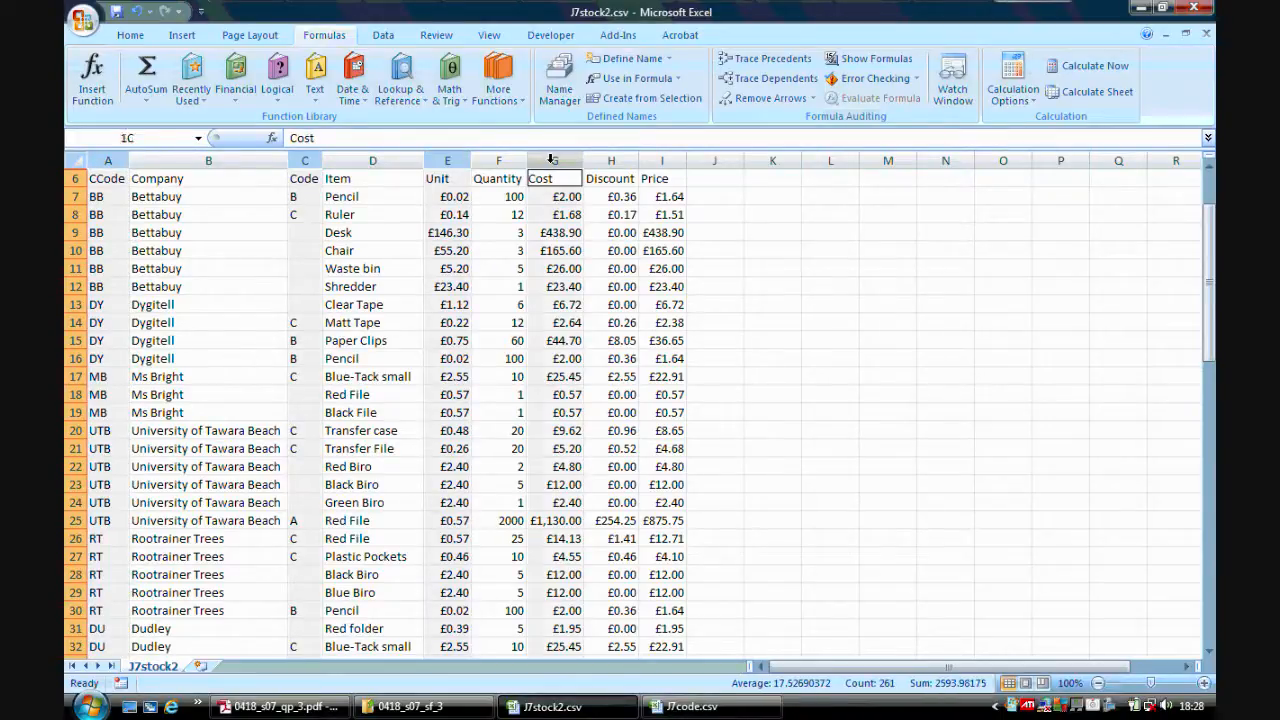
{"action": "left_click", "coordinate": [604, 155], "text": "ctrl"}
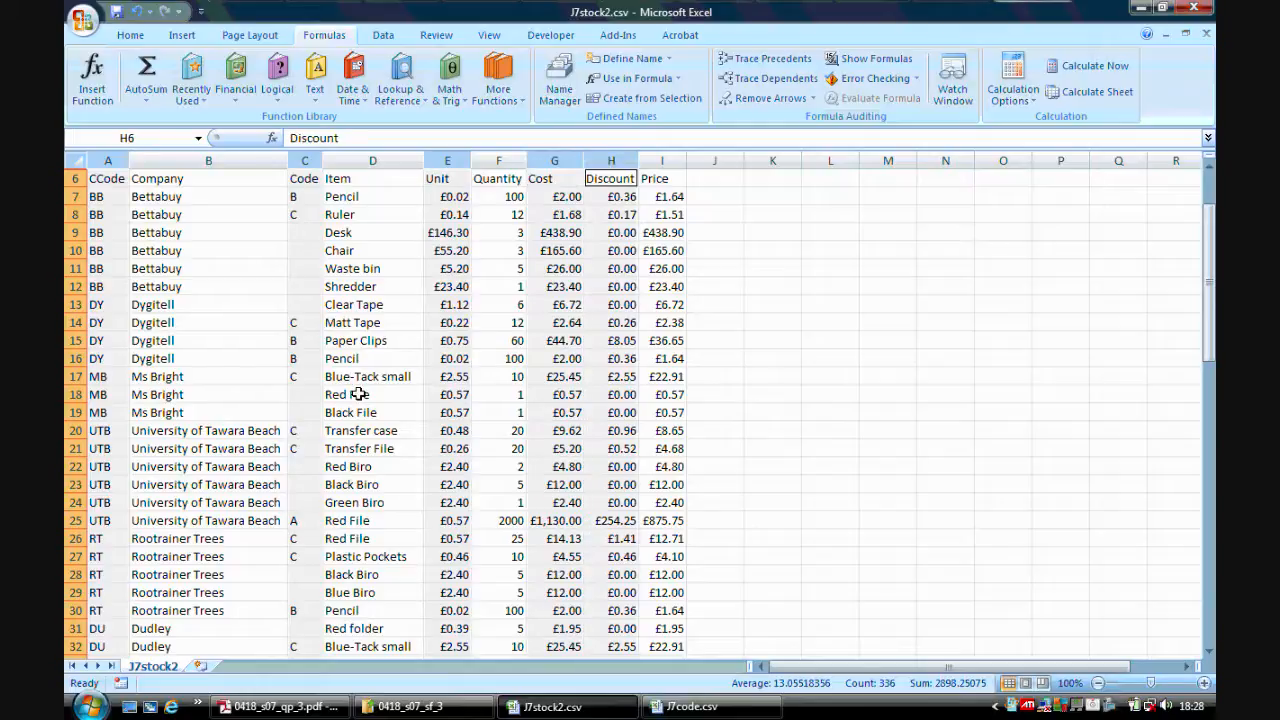
{"action": "left_click", "coordinate": [312, 706]}
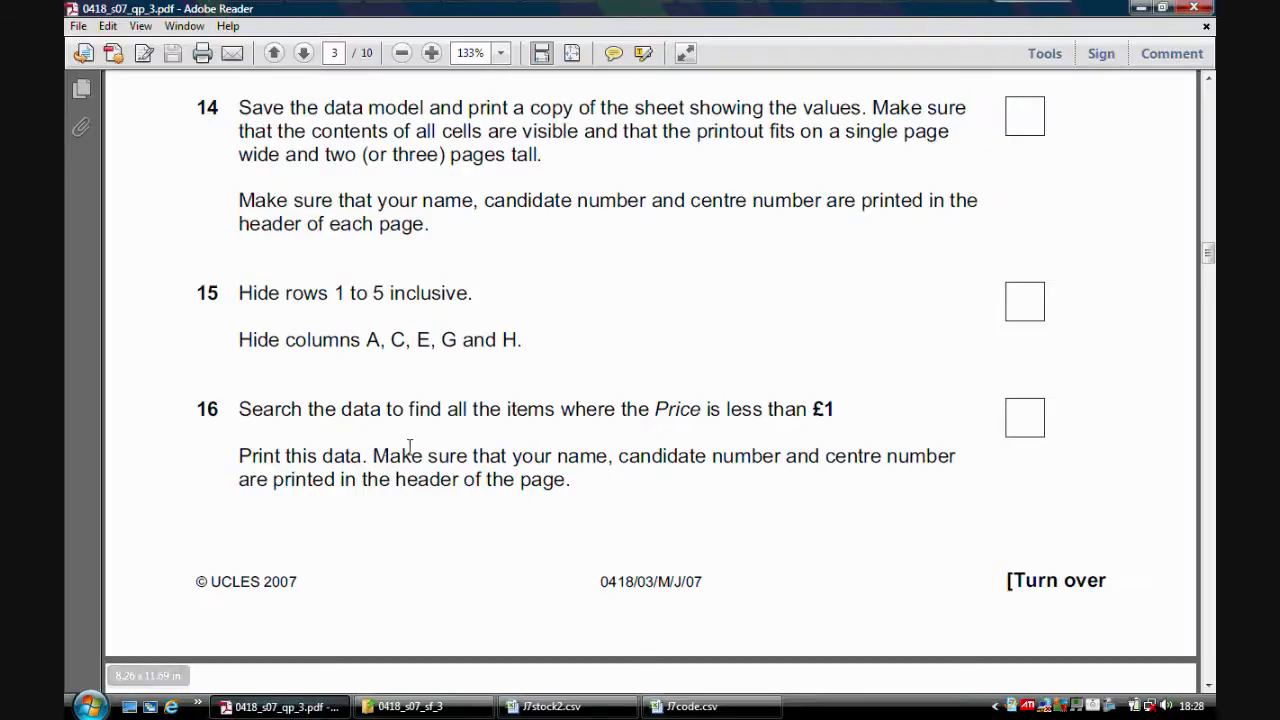
{"action": "left_click", "coordinate": [550, 706]}
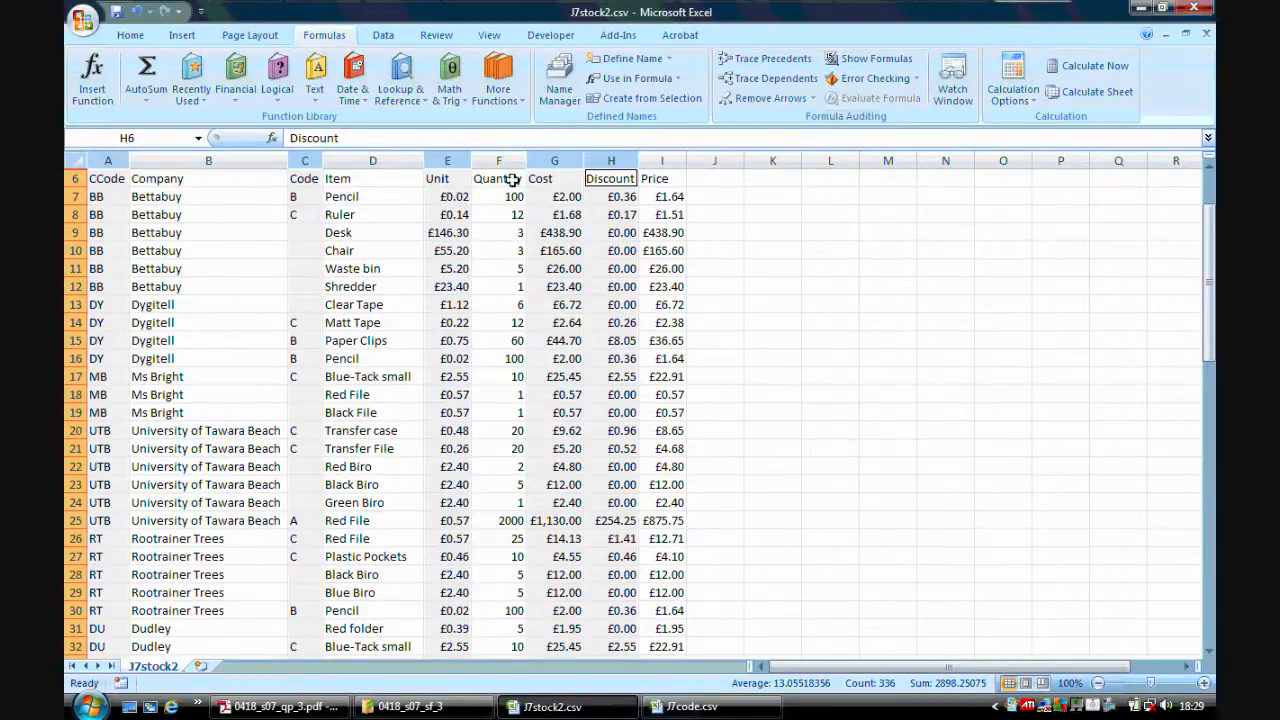
{"action": "right_click", "coordinate": [549, 158]}
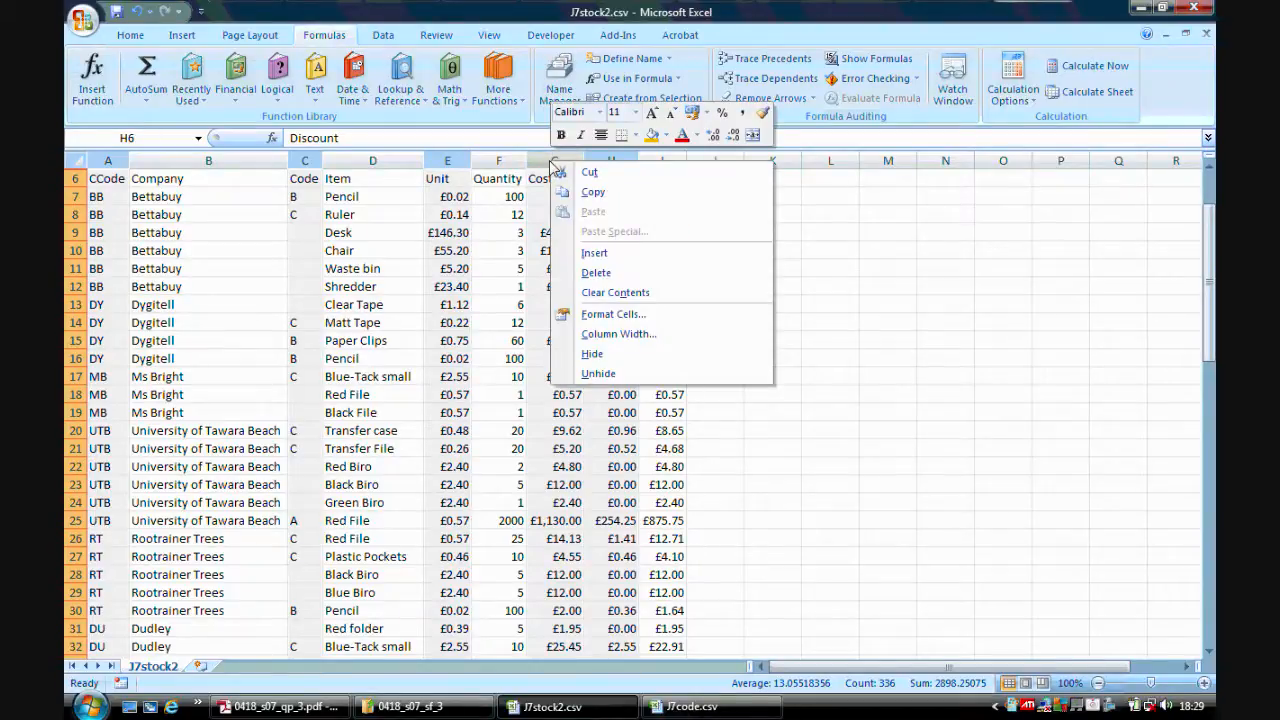
{"action": "left_click", "coordinate": [598, 353]}
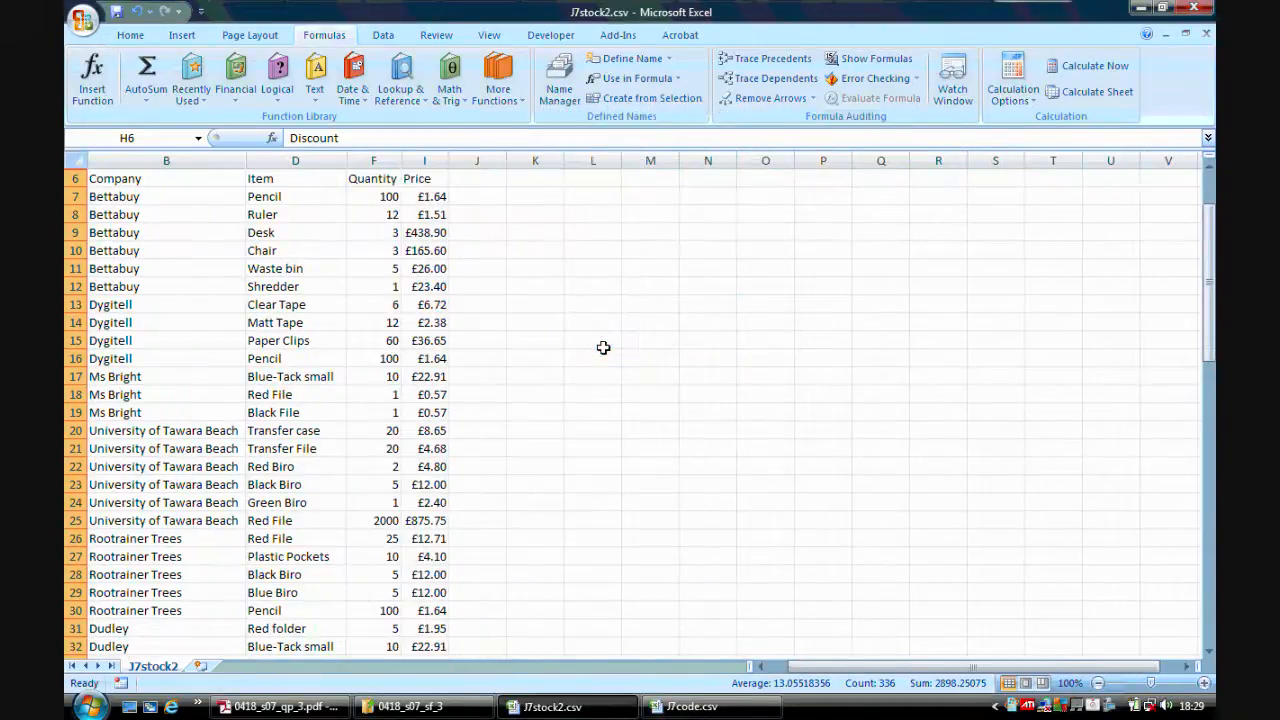
Apply an AutoFilter and filter the Price column to show only prices less than 1.
{"action": "left_click", "coordinate": [320, 710]}
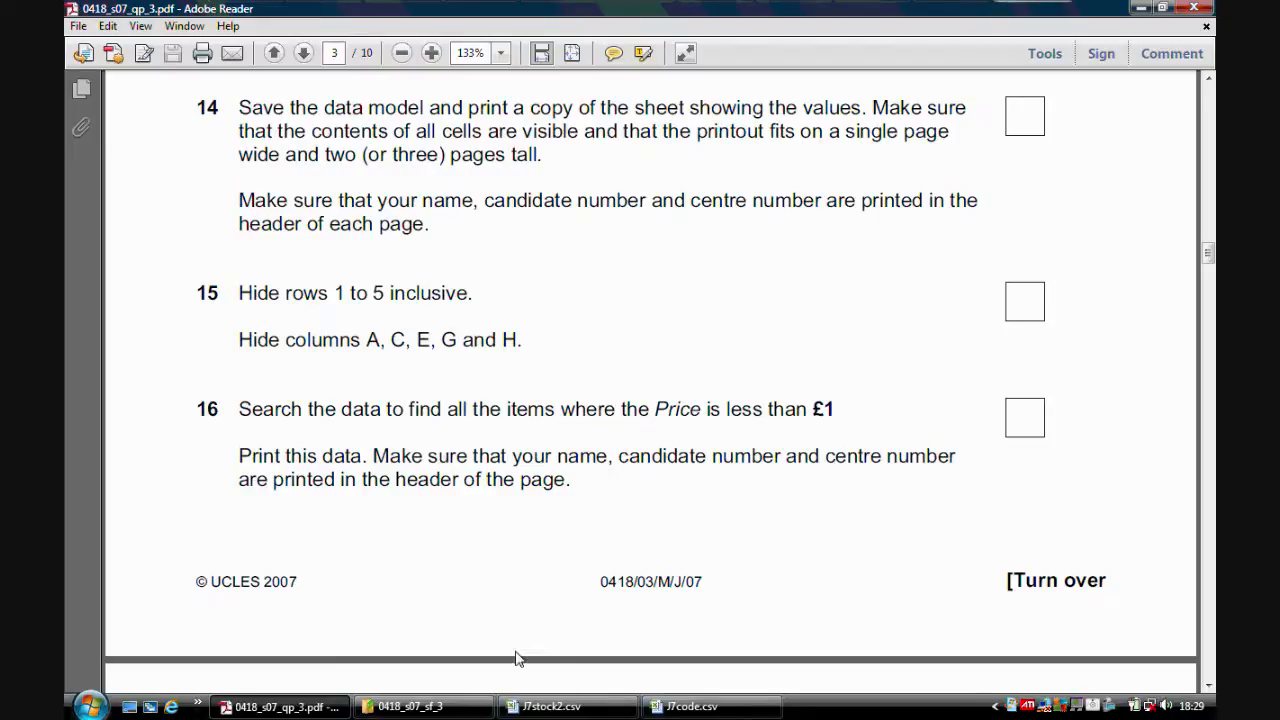
{"action": "left_click", "coordinate": [548, 706]}
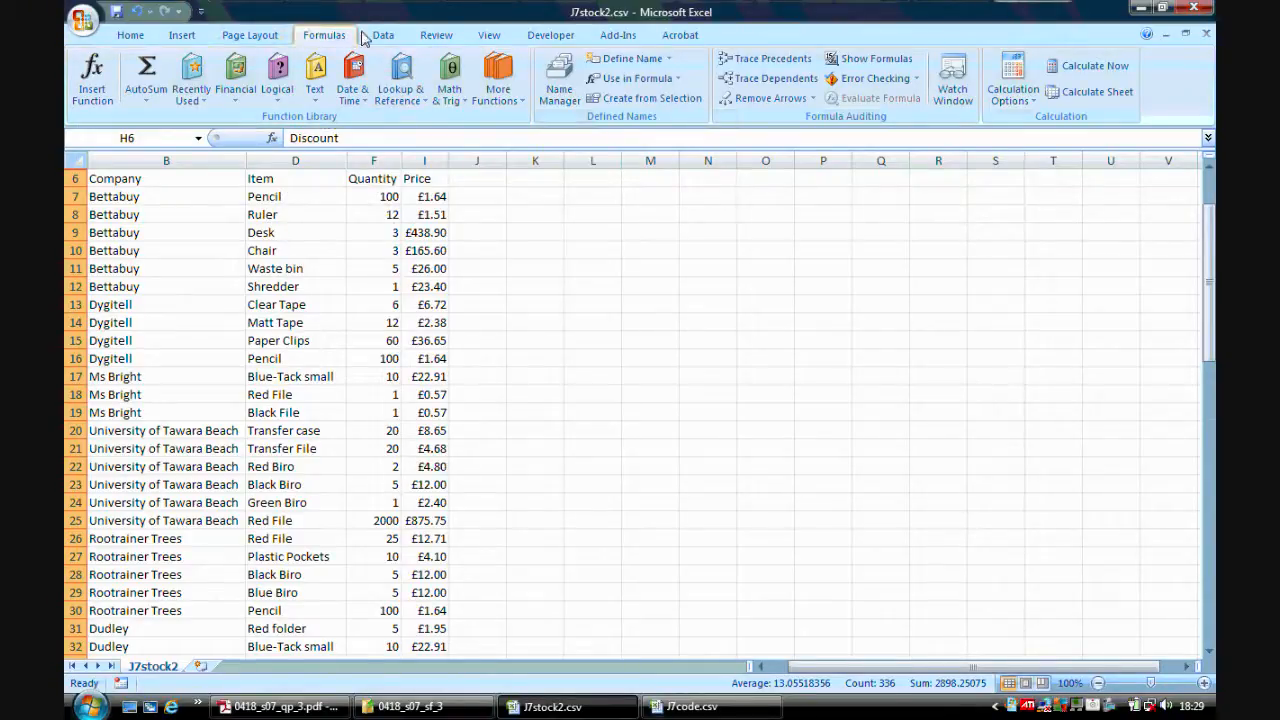
{"action": "left_click", "coordinate": [381, 37]}
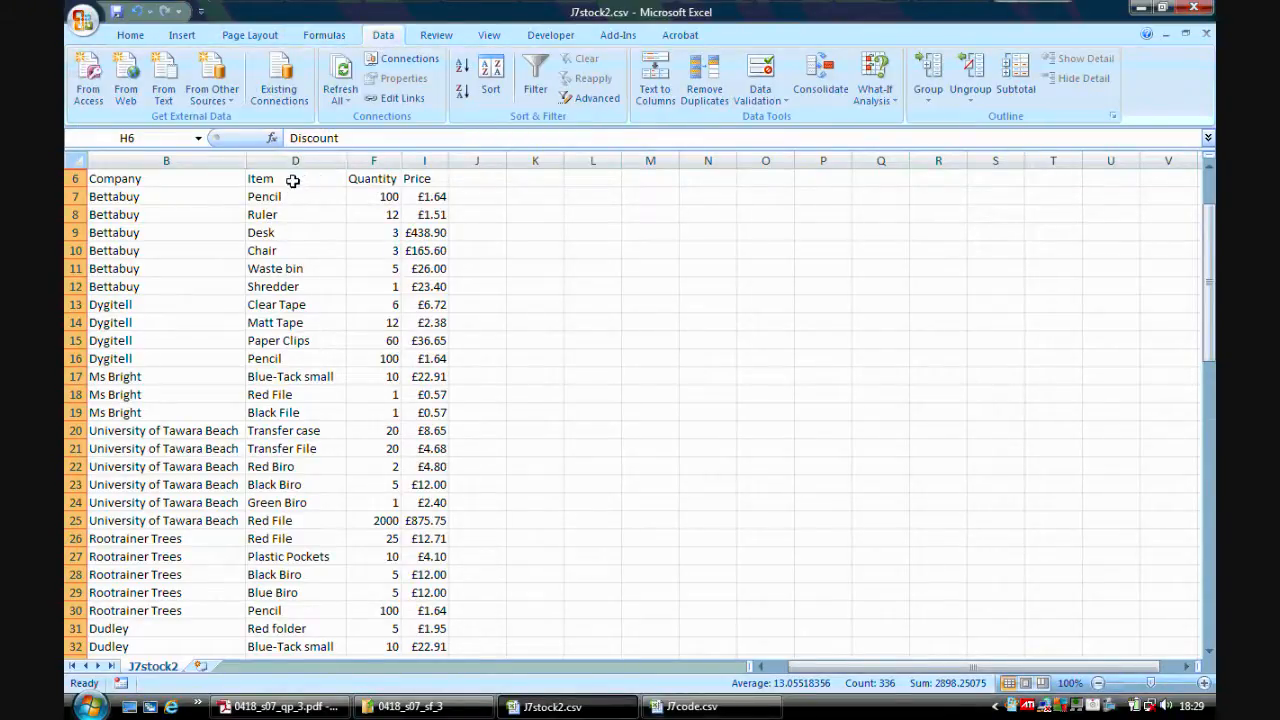
{"action": "left_click", "coordinate": [292, 181]}
{"action": "left_click", "coordinate": [536, 80]}
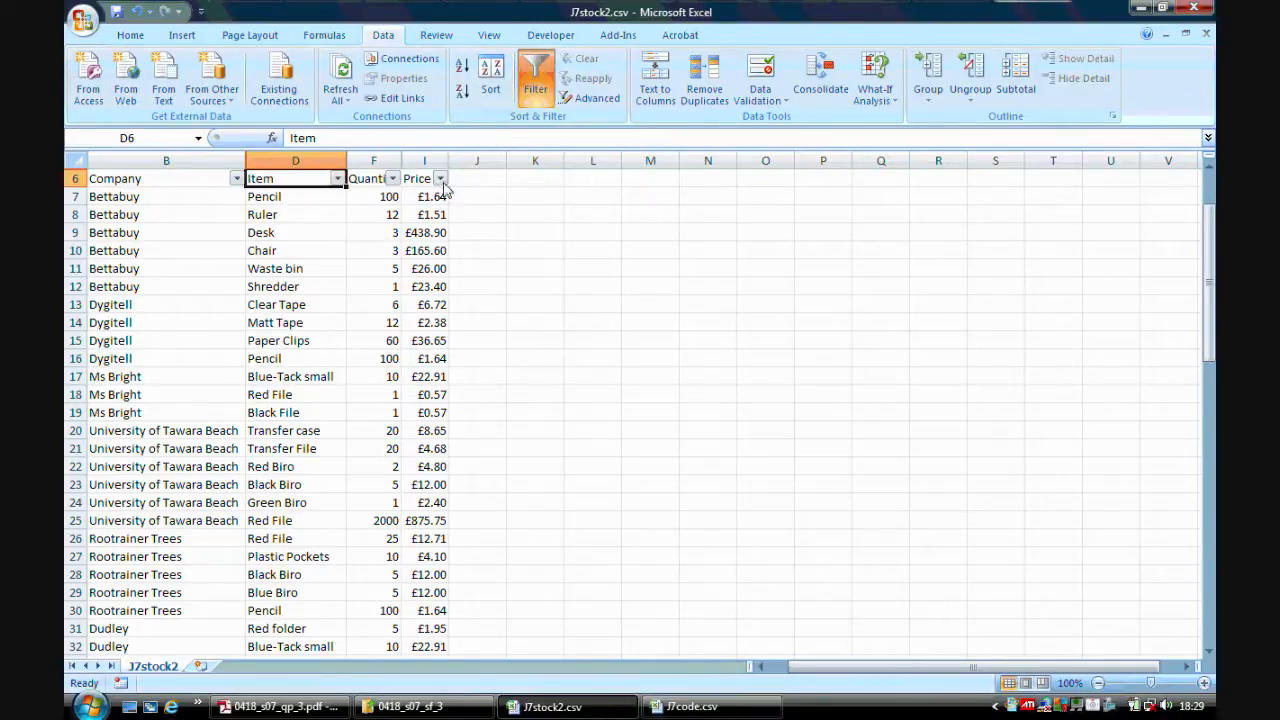
{"action": "left_click", "coordinate": [440, 179]}
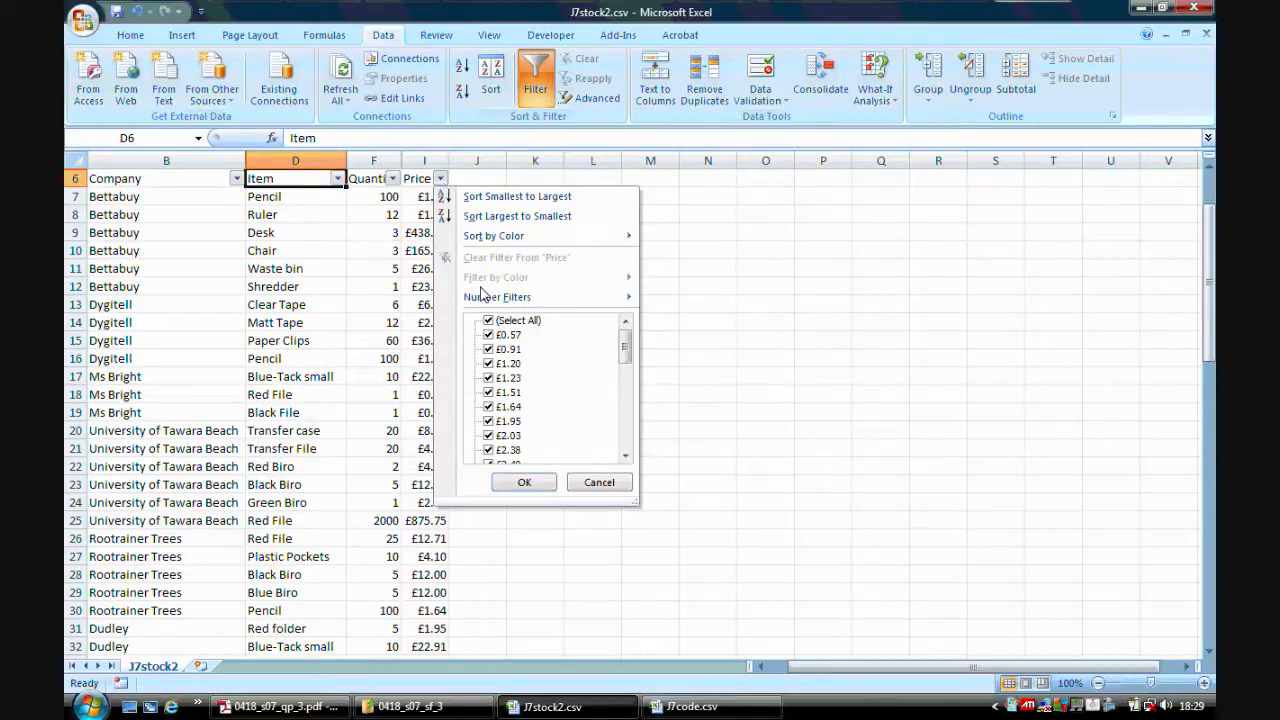
{"action": "mouse_move", "coordinate": [495, 298]}
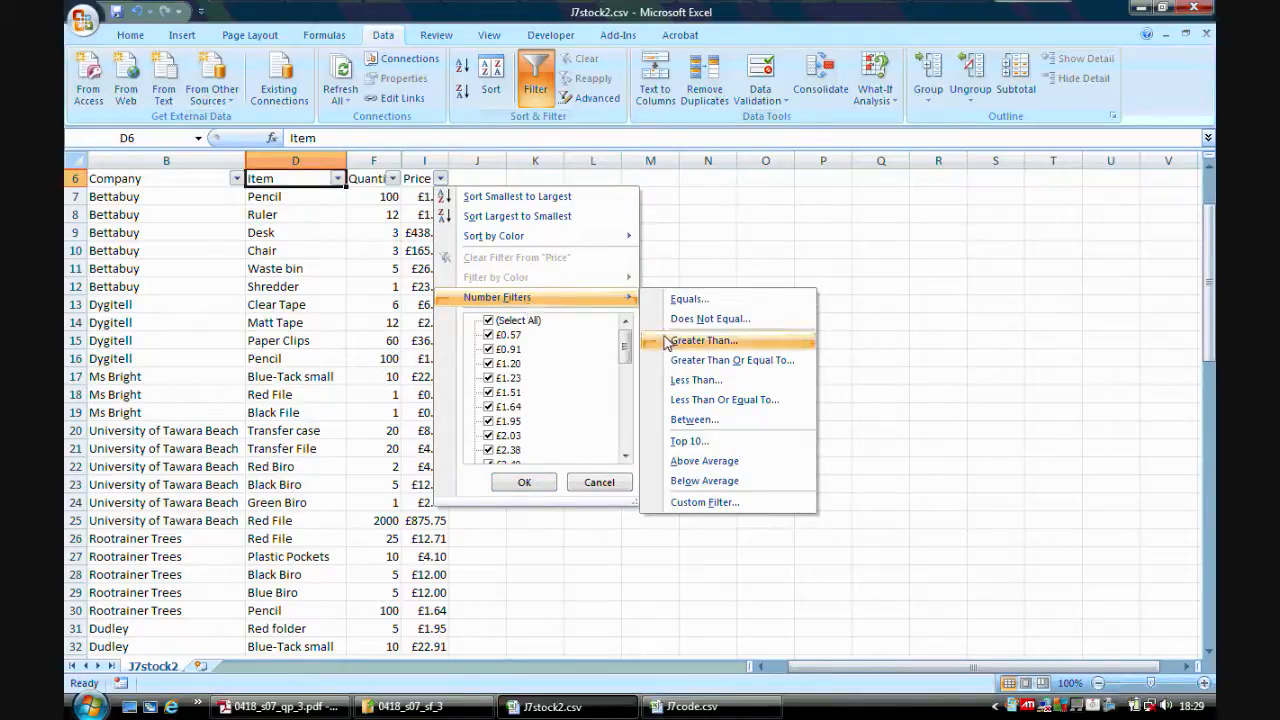
{"action": "left_click", "coordinate": [705, 381]}
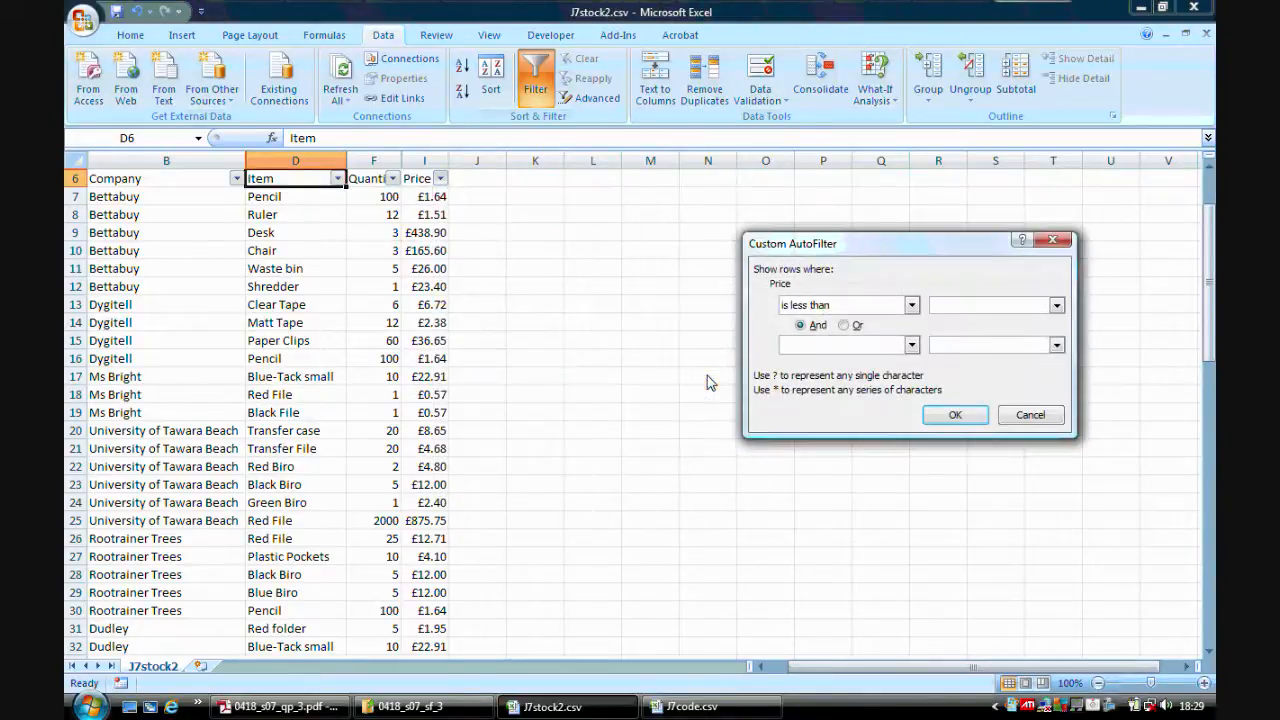
{"action": "type", "text": "1"}
{"action": "left_click", "coordinate": [945, 415]}
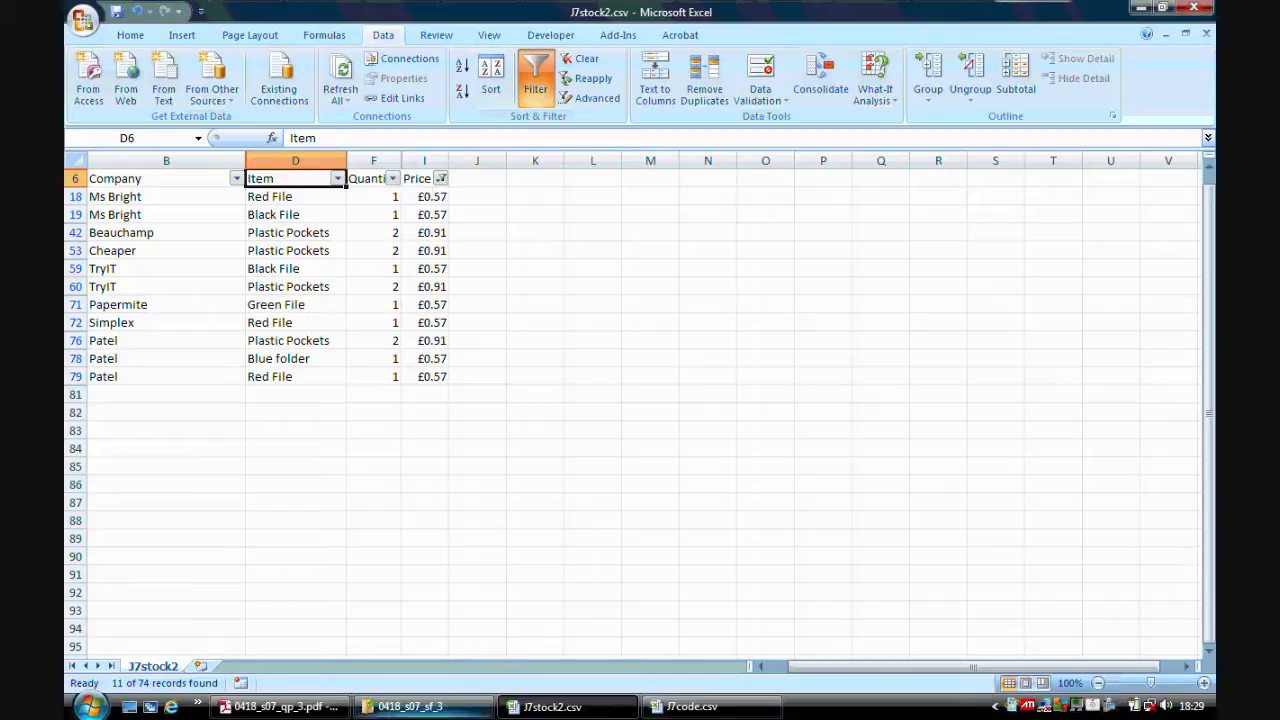
Open the print preview of the filtered data from the print dialog.
{"action": "left_click", "coordinate": [282, 706]}
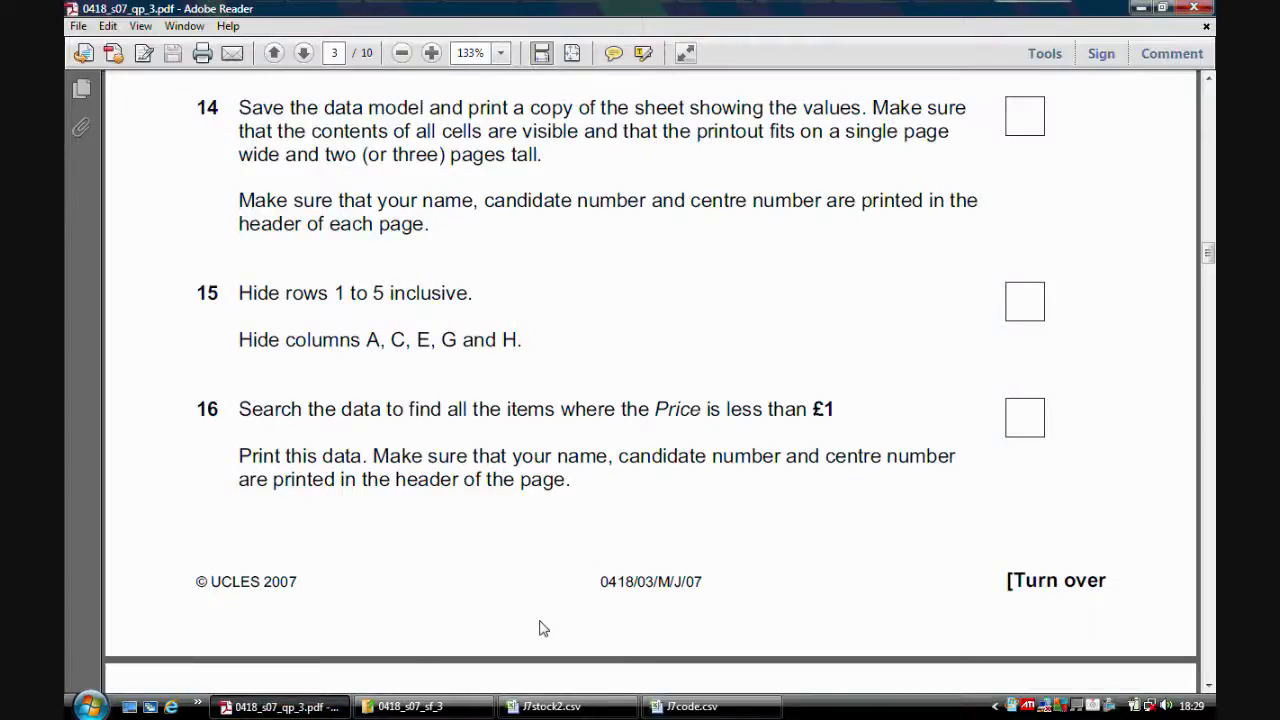
{"action": "left_click", "coordinate": [550, 706]}
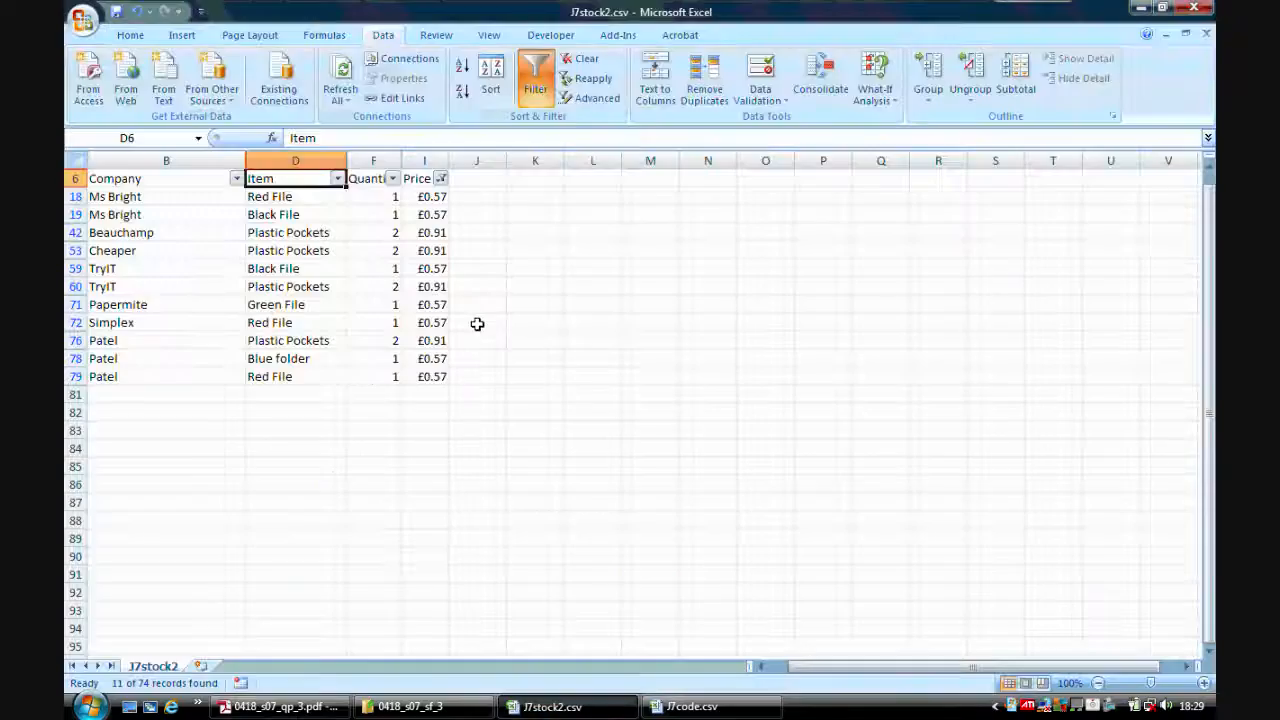
{"action": "left_click", "coordinate": [84, 20]}
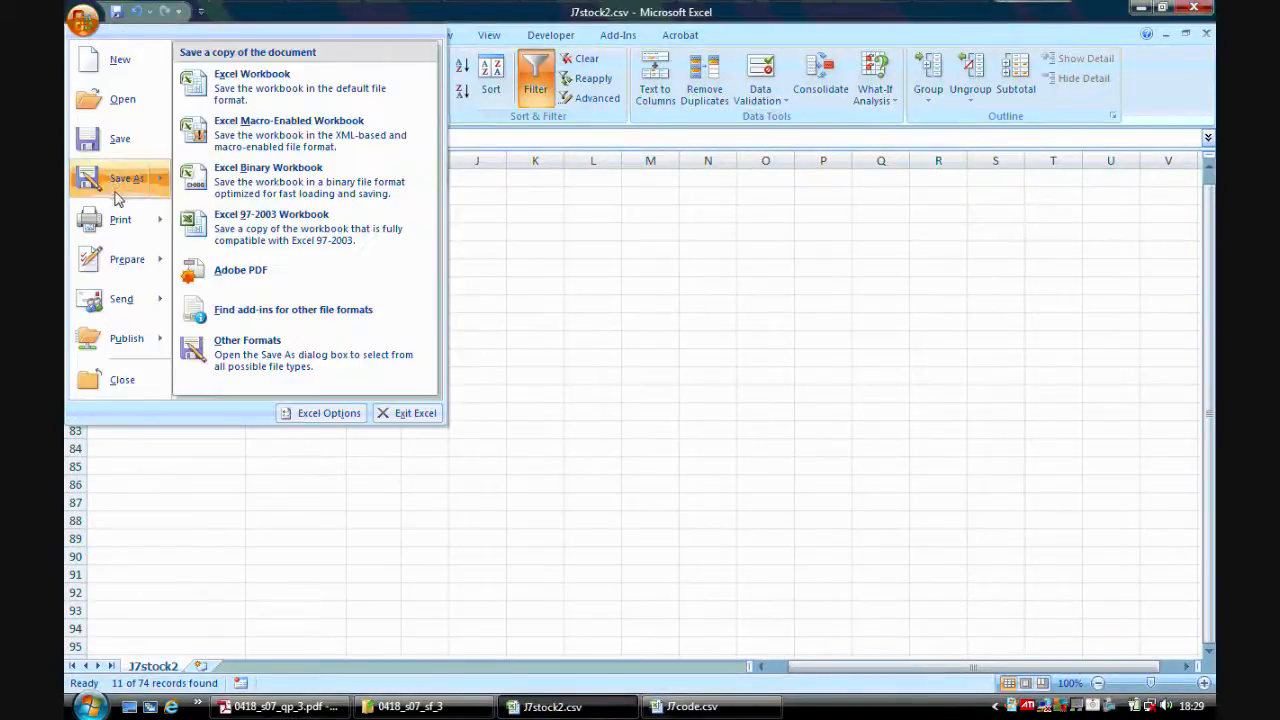
{"action": "mouse_move", "coordinate": [107, 212]}
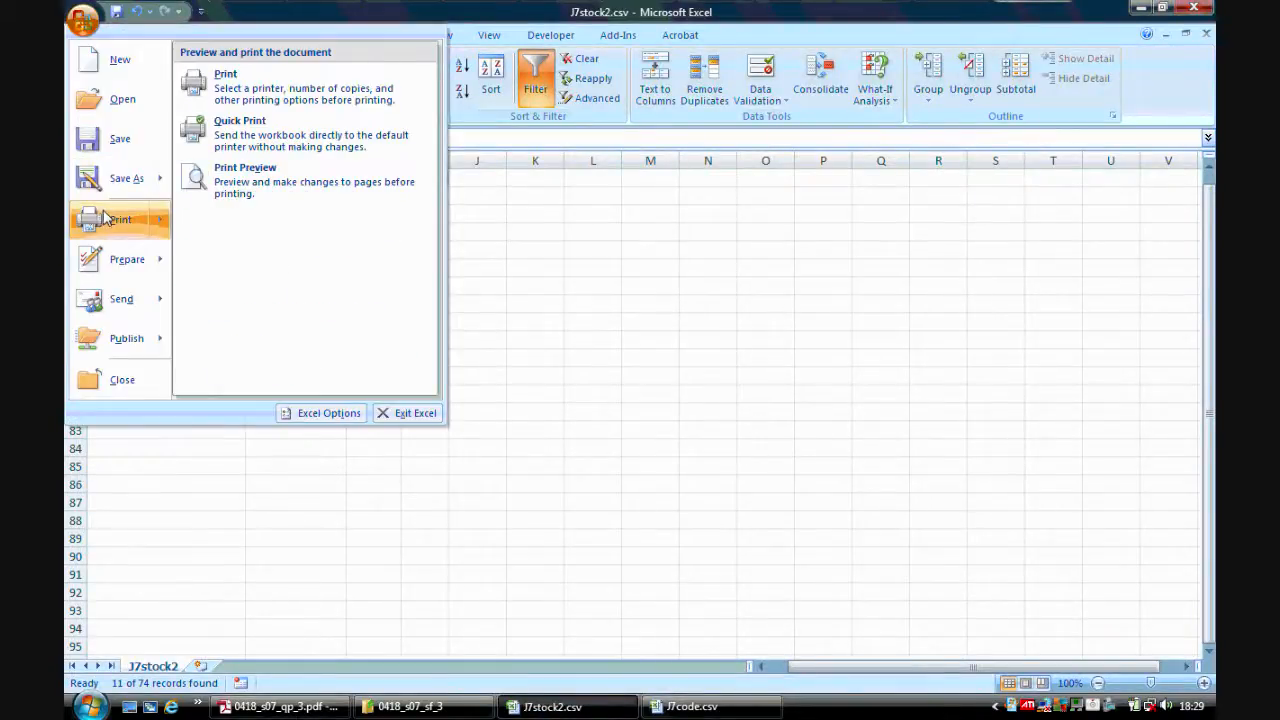
{"action": "left_click", "coordinate": [286, 92]}
{"action": "left_click", "coordinate": [731, 477]}
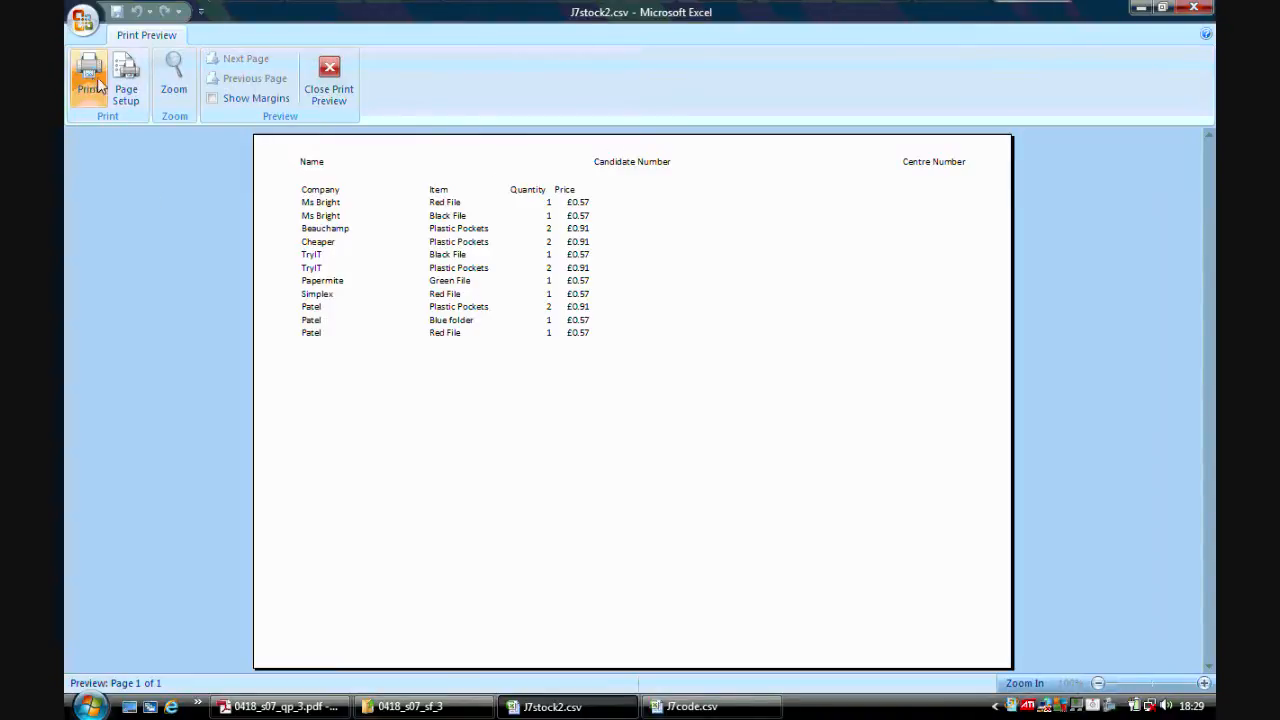
Close the print preview and read the next question in the exam paper PDF.
{"action": "left_click", "coordinate": [329, 80]}
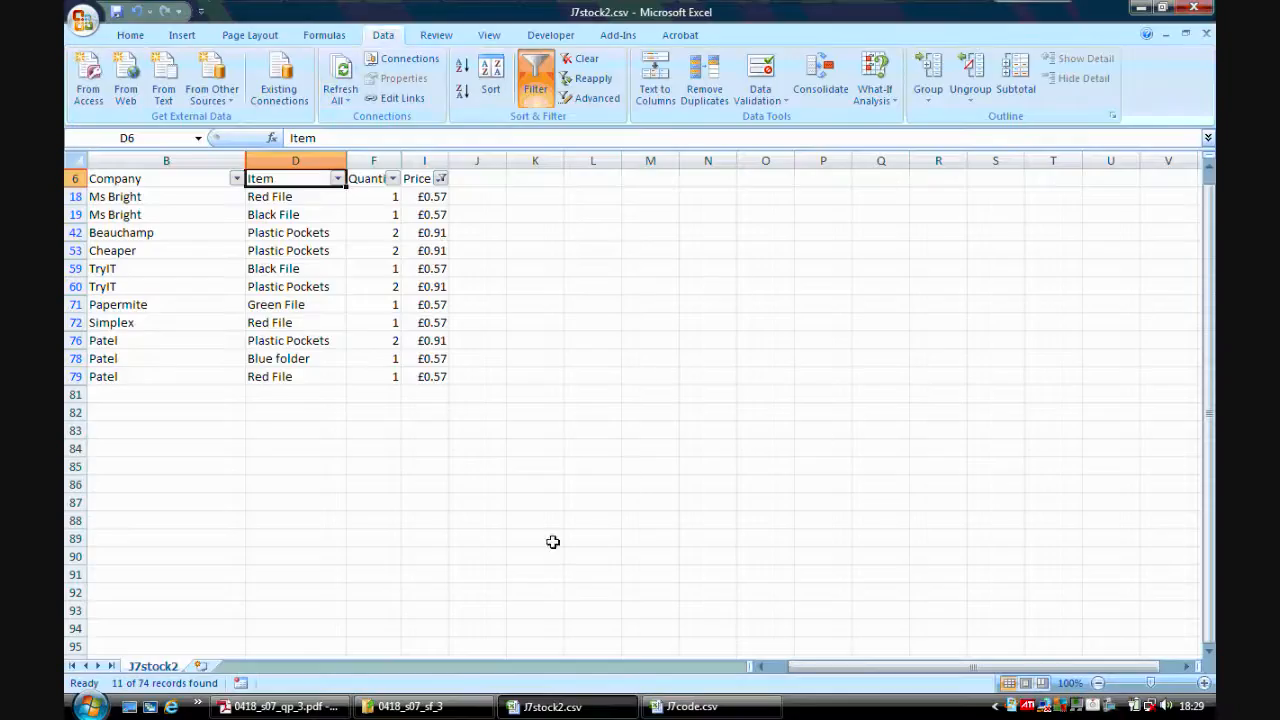
{"action": "left_click", "coordinate": [292, 707]}
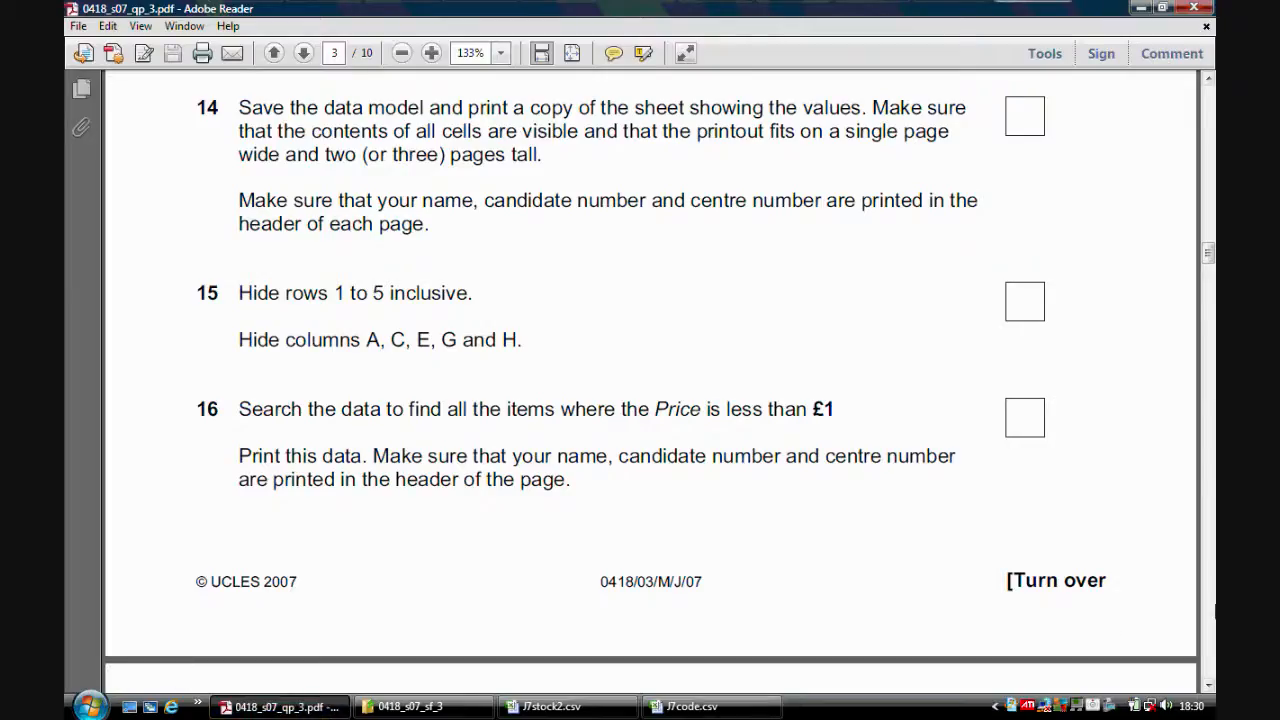
{"action": "scroll", "coordinate": [1208, 684], "scroll_direction": "down", "scroll_amount": 10}
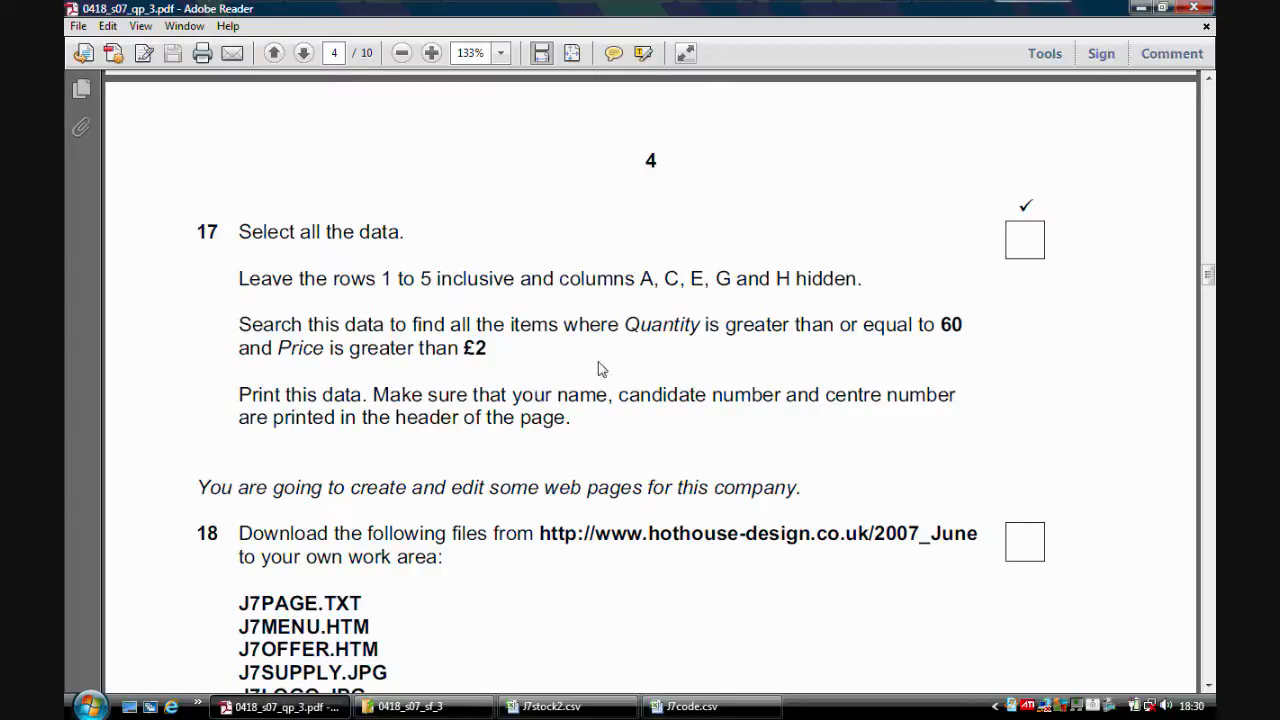
Clear the existing Price filter so all records show again.
{"action": "left_click", "coordinate": [545, 706]}
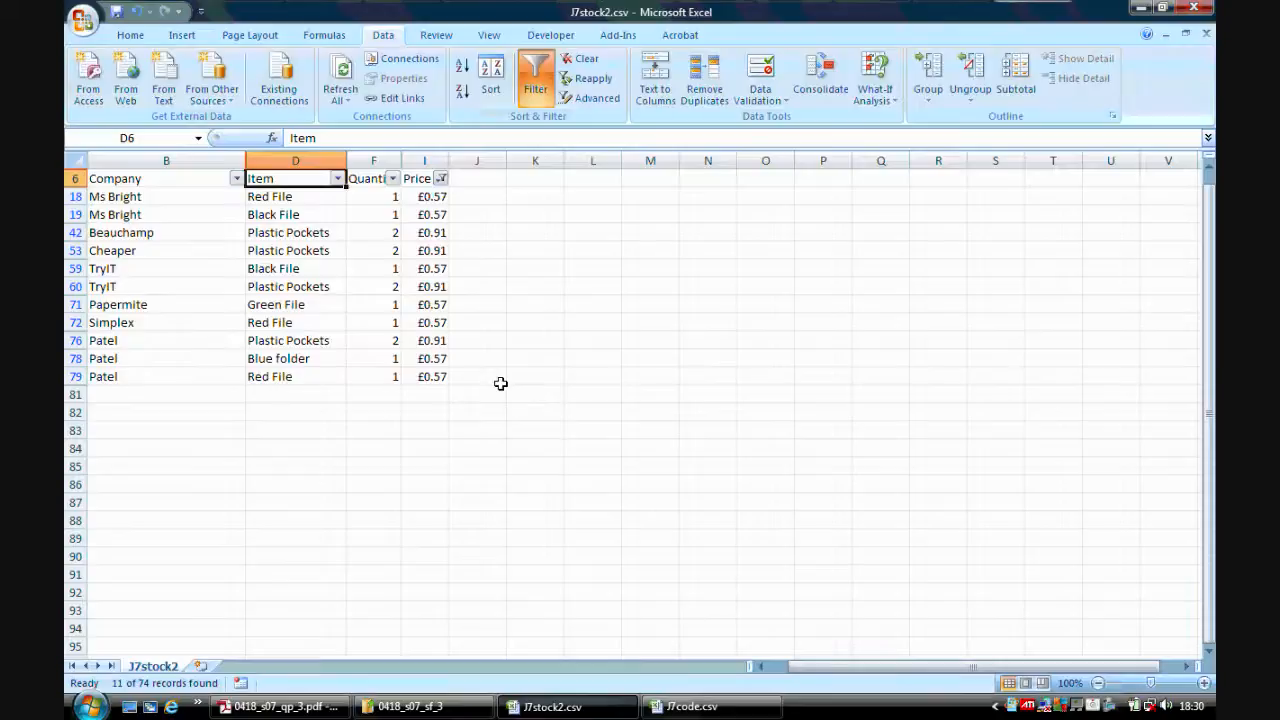
{"action": "left_click", "coordinate": [582, 58]}
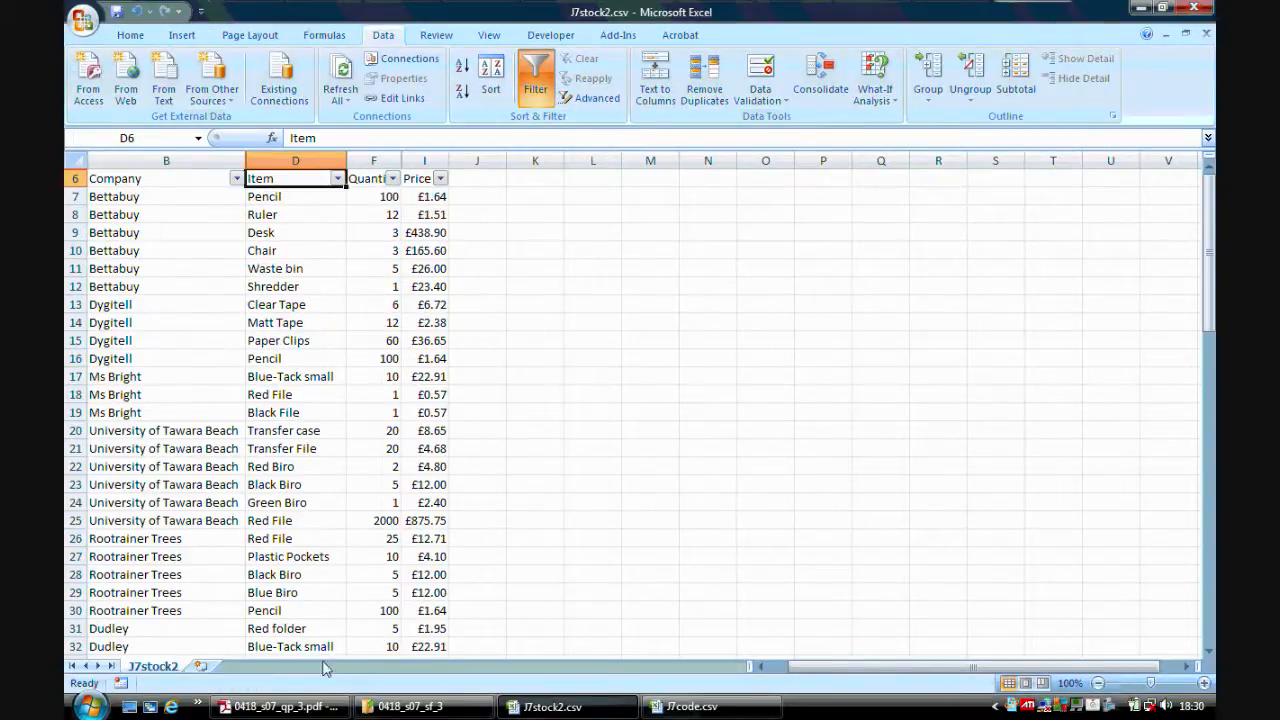
{"action": "left_click", "coordinate": [320, 705]}
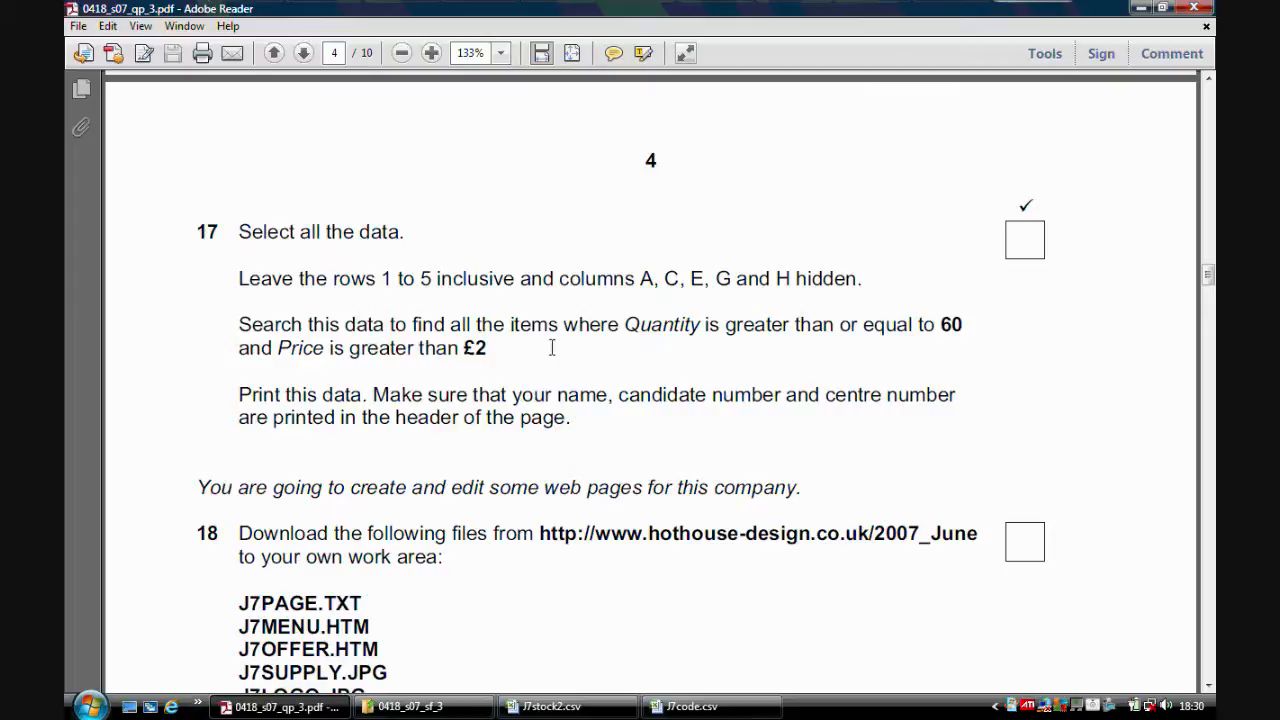
{"action": "mouse_move", "coordinate": [557, 712]}
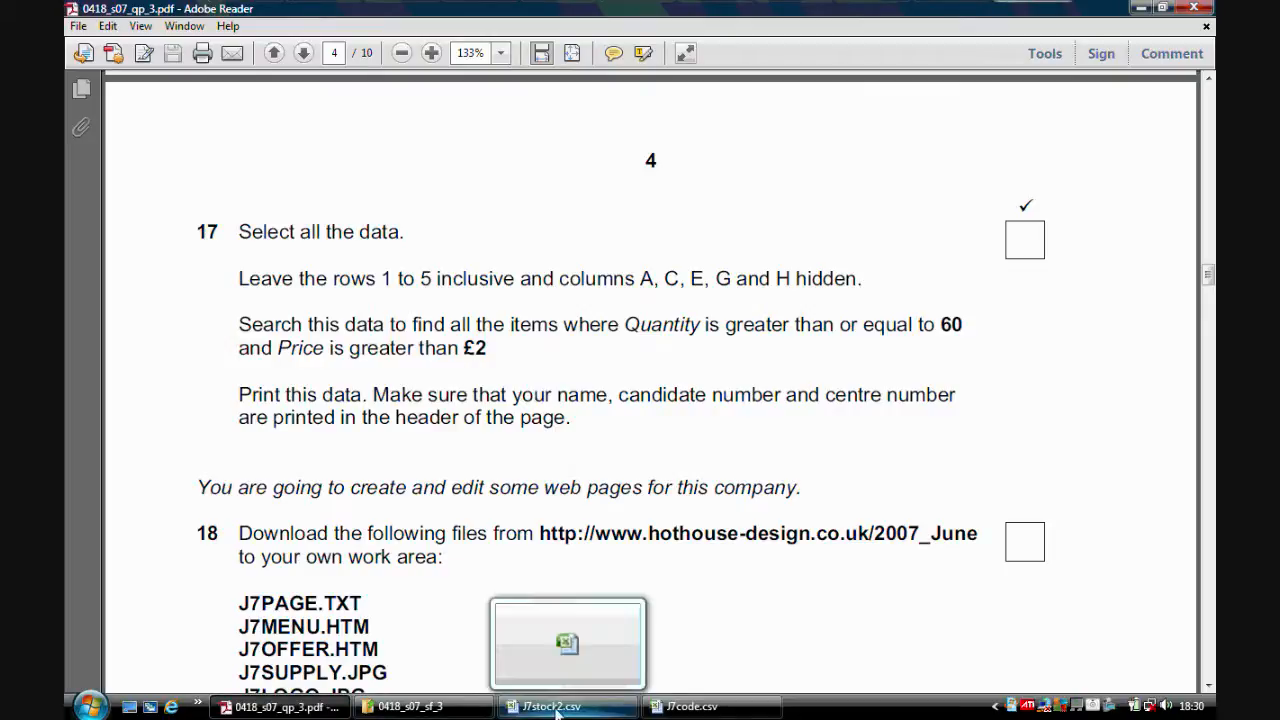
{"action": "left_click", "coordinate": [557, 708]}
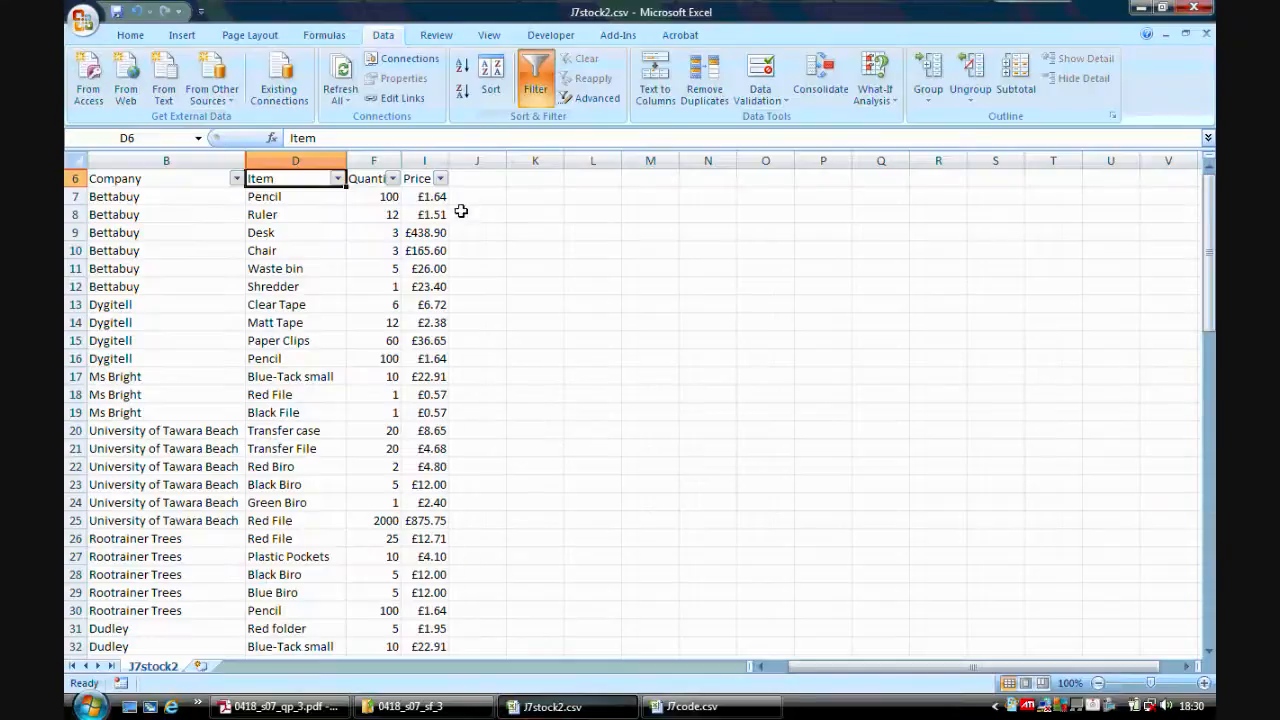
Filter the Quantity column to show only values greater than or equal to 60.
{"action": "left_click", "coordinate": [392, 178]}
{"action": "mouse_move", "coordinate": [478, 300]}
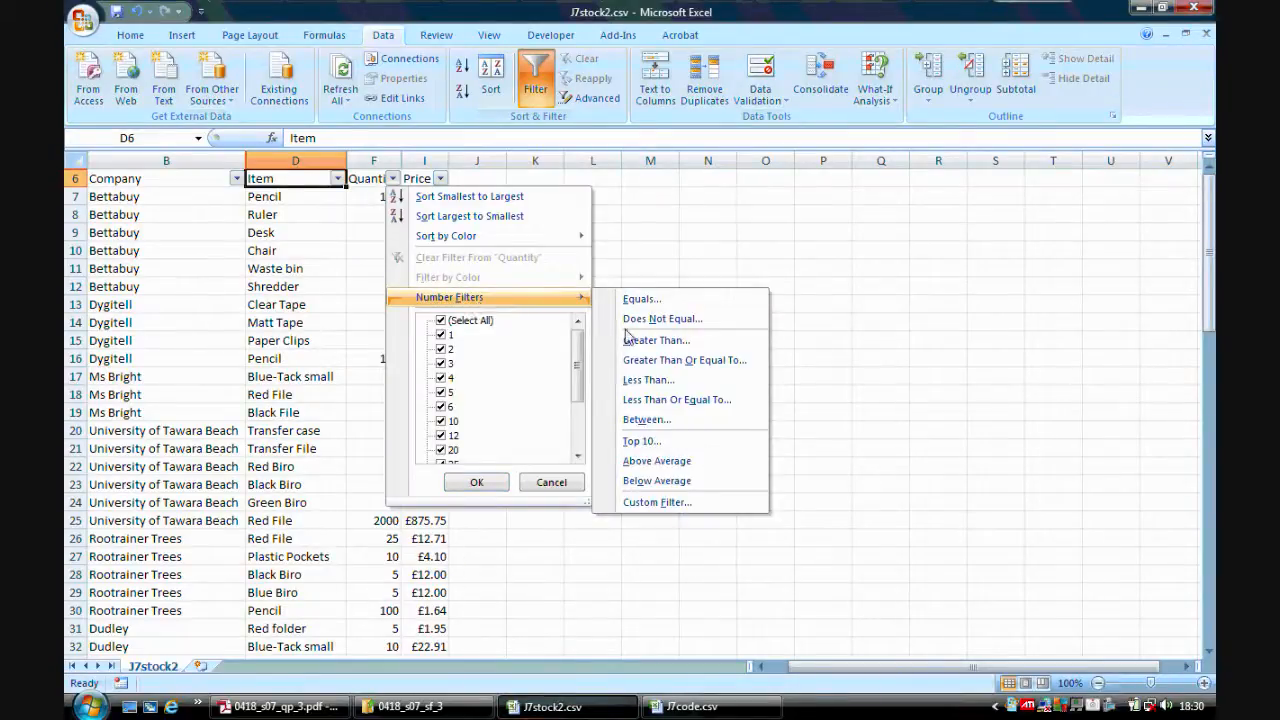
{"action": "left_click", "coordinate": [685, 360]}
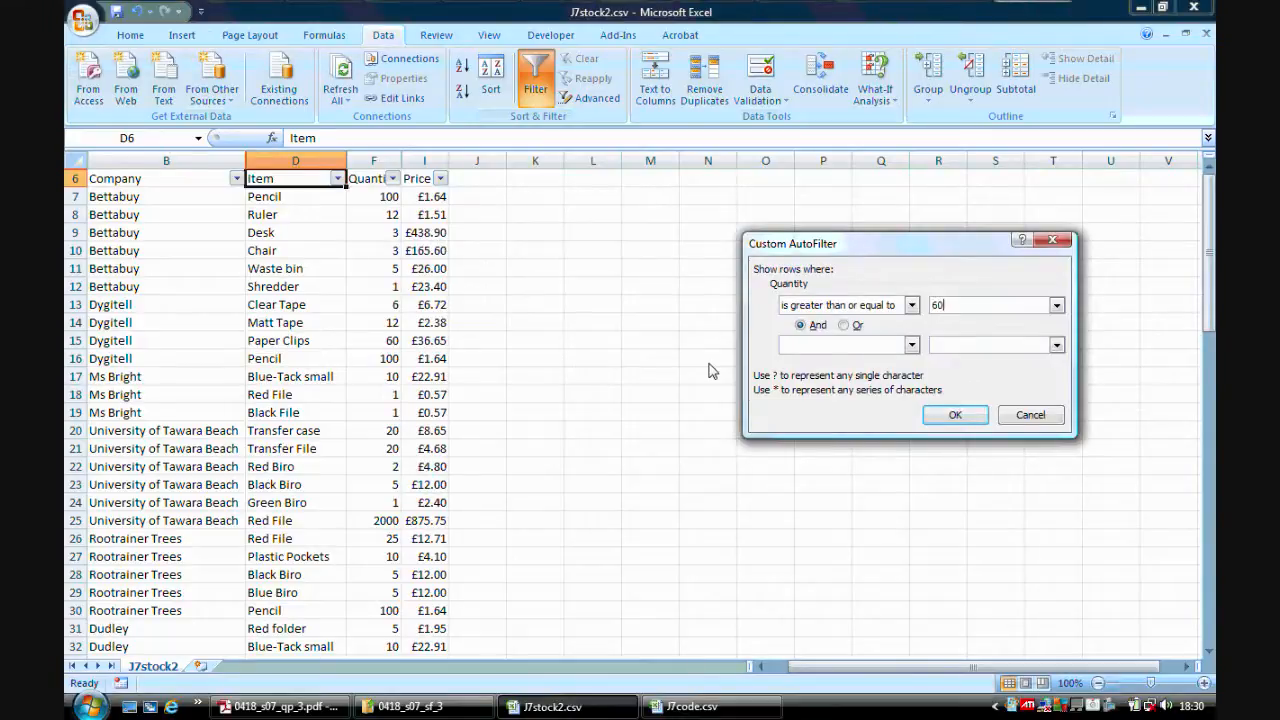
{"action": "left_click", "coordinate": [952, 414]}
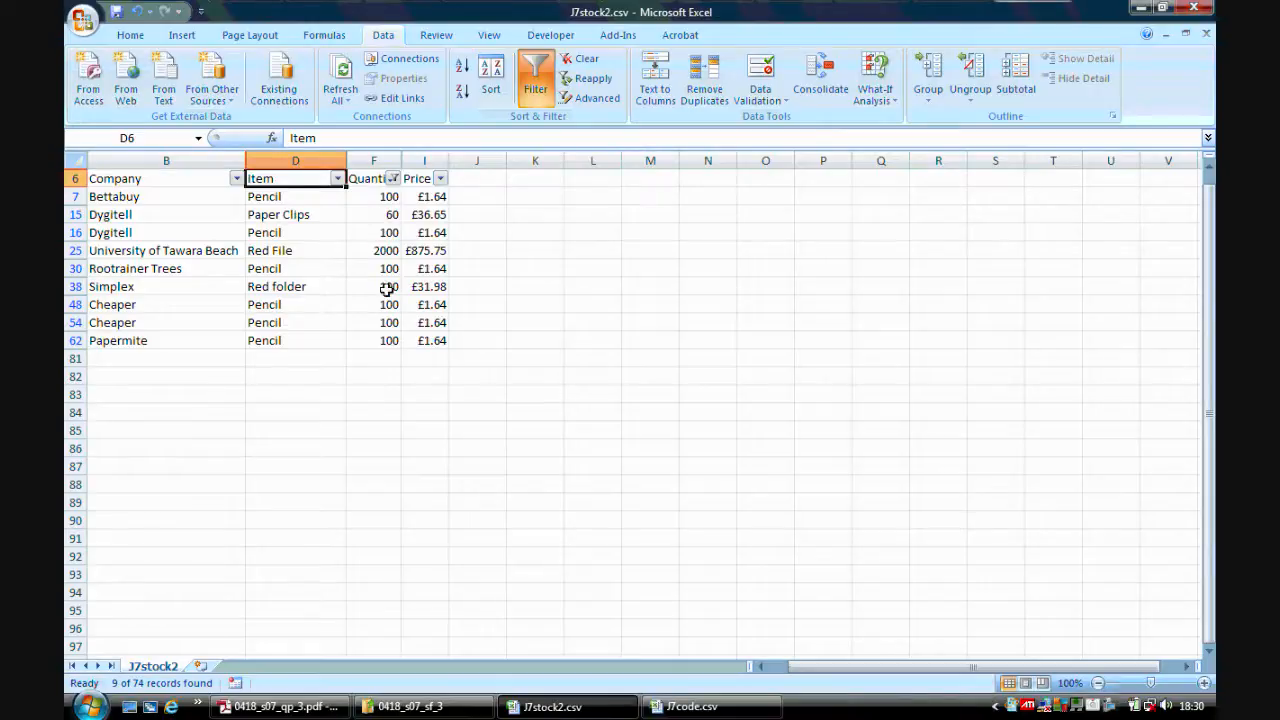
Add a Price filter showing only prices greater than 2, alongside the Quantity filter.
{"action": "left_click", "coordinate": [280, 706]}
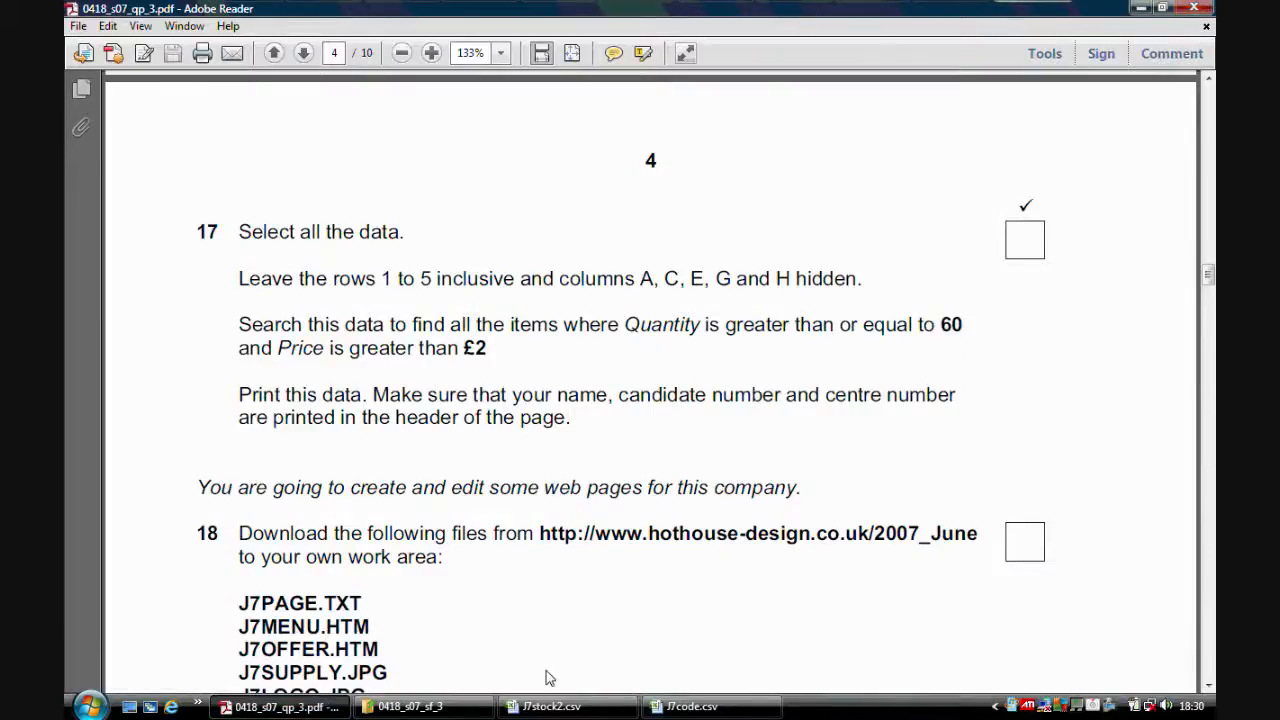
{"action": "left_click", "coordinate": [575, 707]}
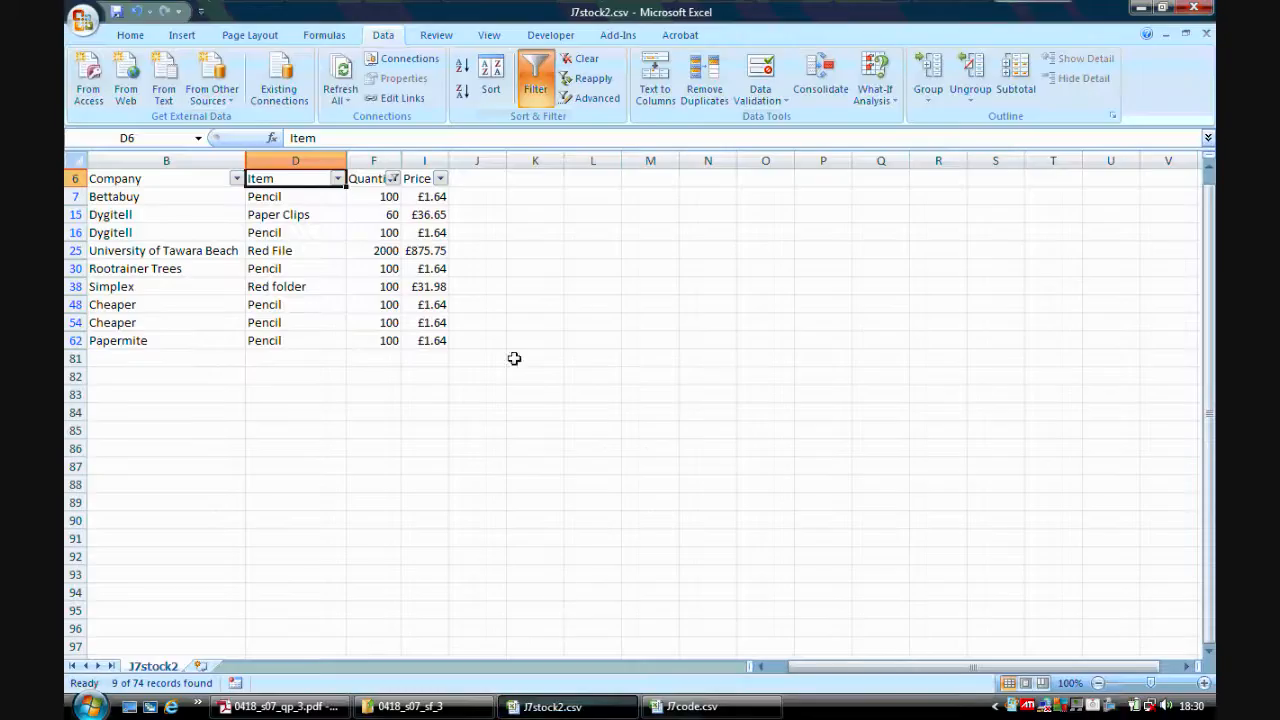
{"action": "left_click", "coordinate": [440, 178]}
{"action": "mouse_move", "coordinate": [538, 302]}
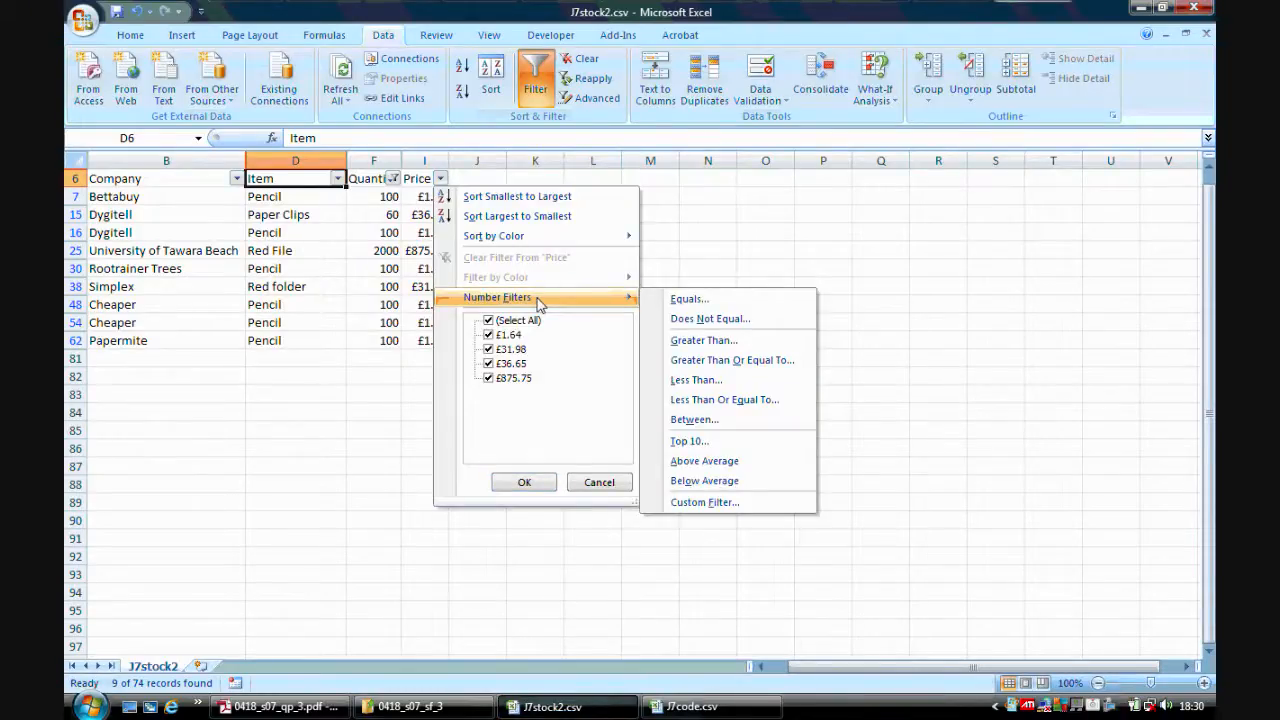
{"action": "left_click", "coordinate": [713, 342]}
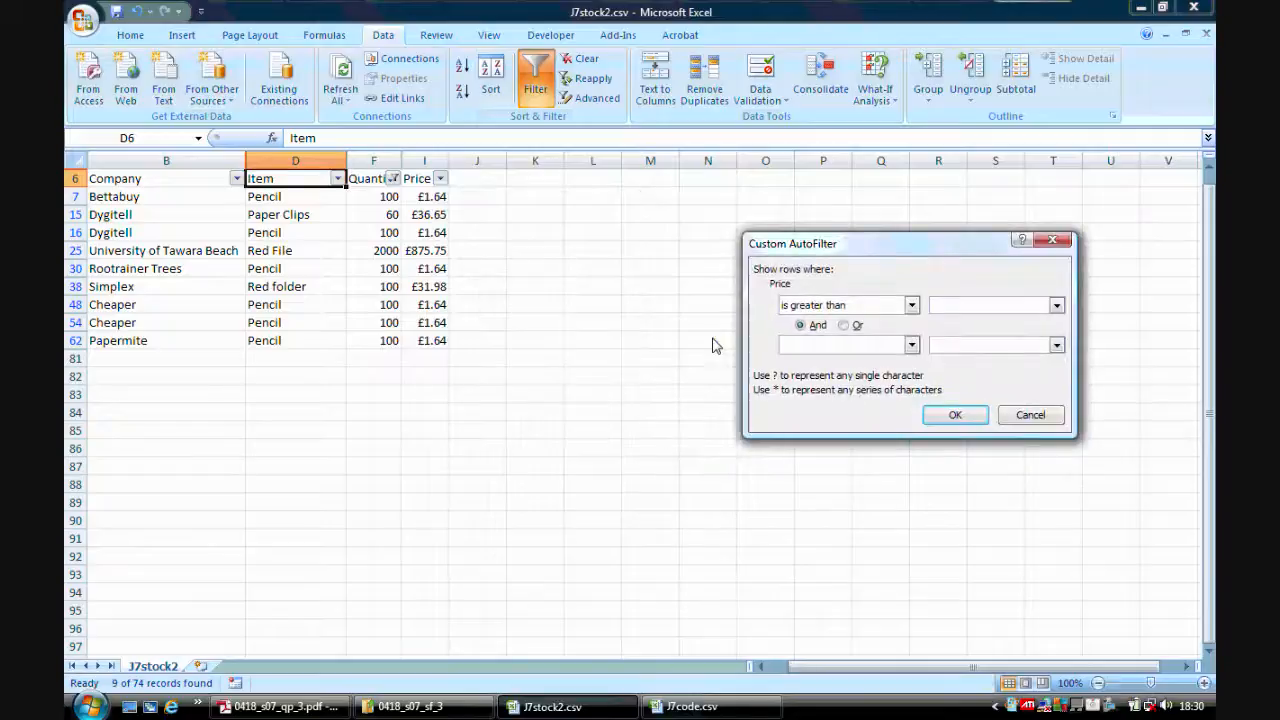
{"action": "type", "text": "2"}
{"action": "left_click", "coordinate": [955, 414]}
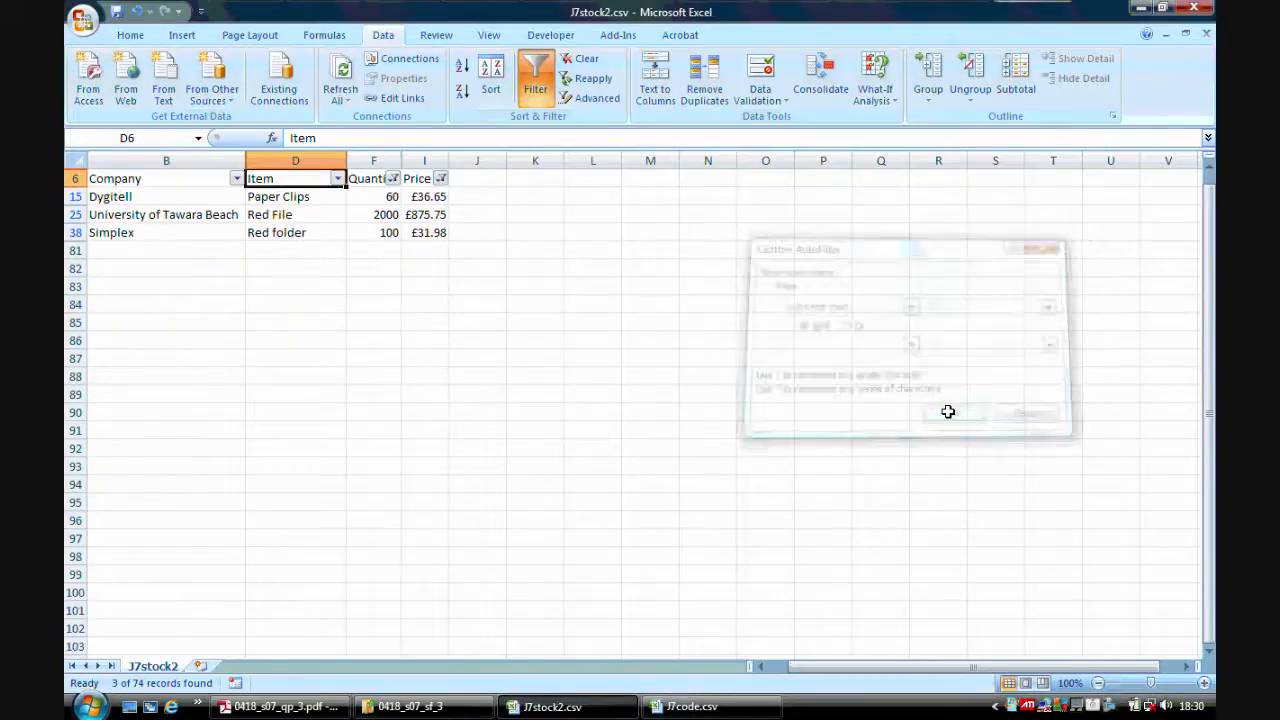
Open the print preview of the filtered data from the print dialog, then close it.
{"action": "left_click", "coordinate": [341, 704]}
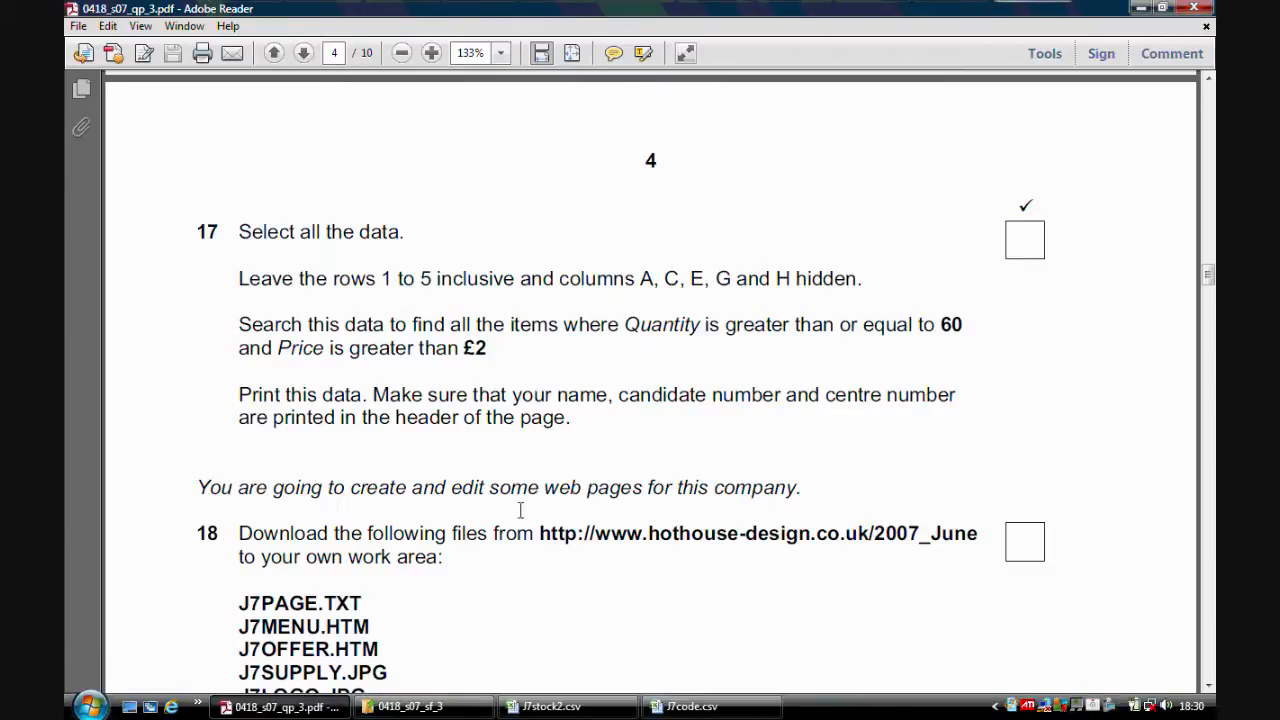
{"action": "left_click", "coordinate": [550, 706]}
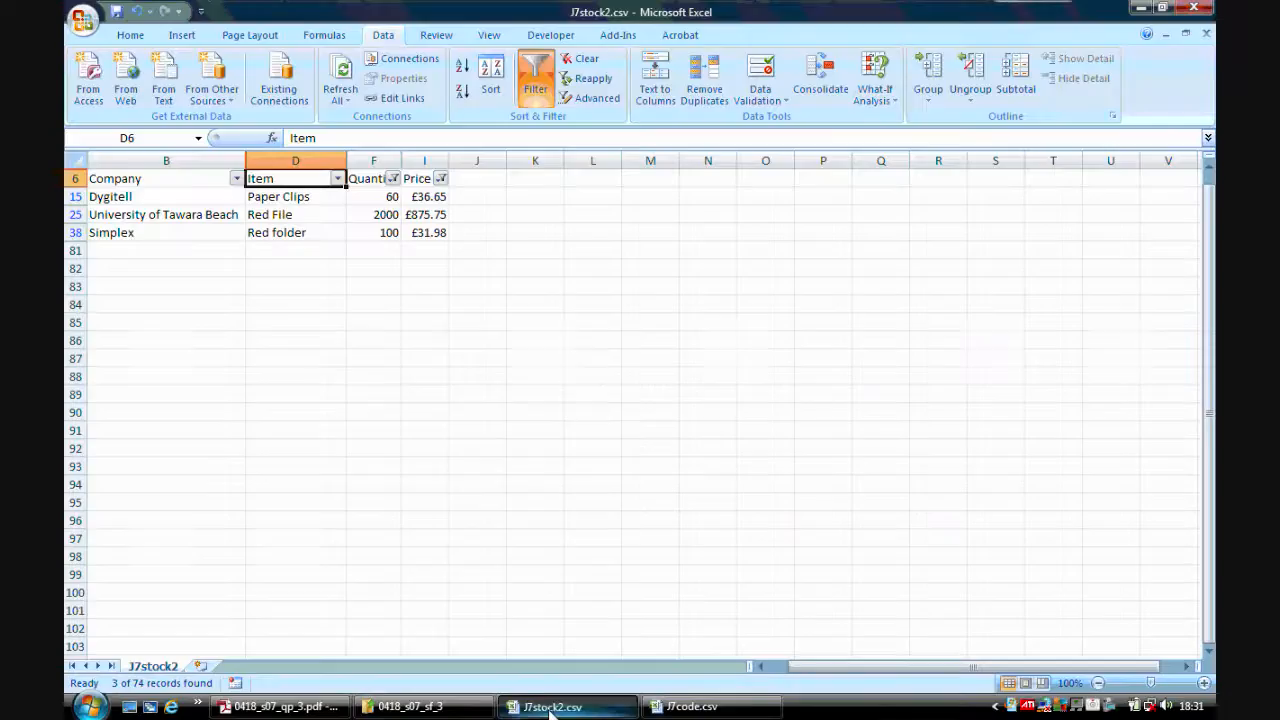
{"action": "left_click", "coordinate": [86, 24]}
{"action": "mouse_move", "coordinate": [100, 218]}
{"action": "left_click", "coordinate": [267, 95]}
{"action": "left_click", "coordinate": [724, 476]}
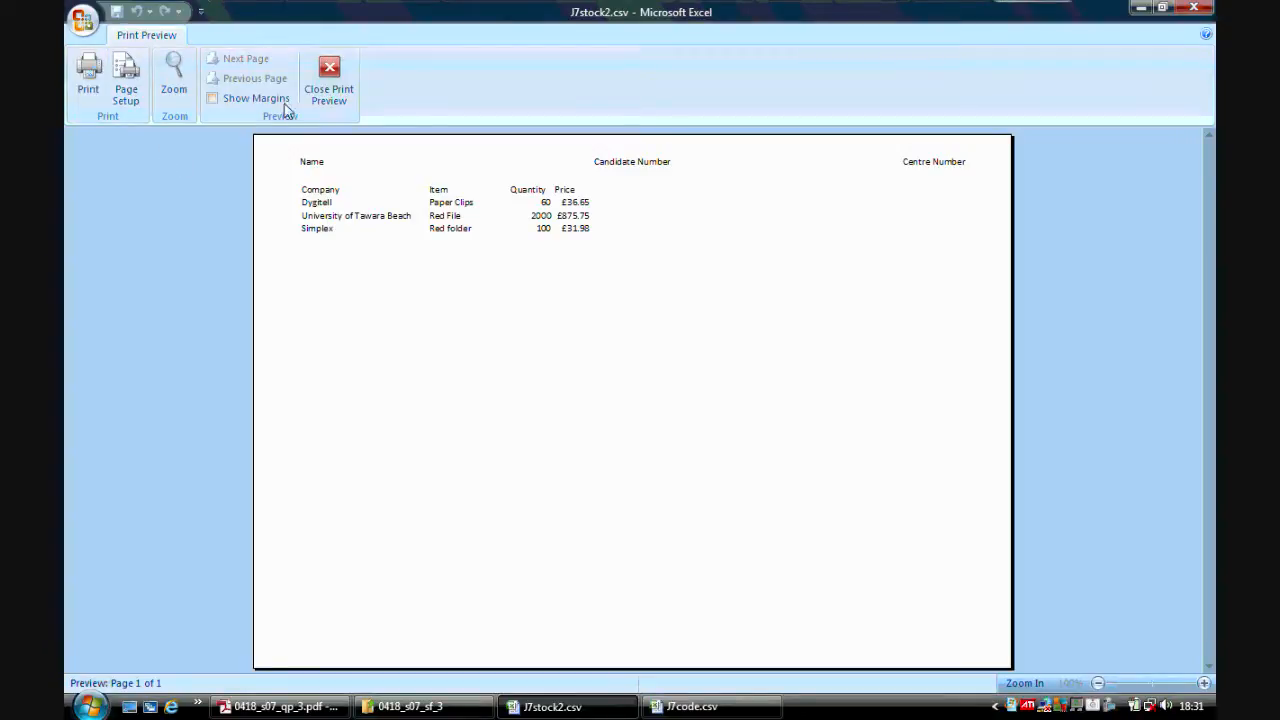
{"action": "left_click", "coordinate": [325, 86]}
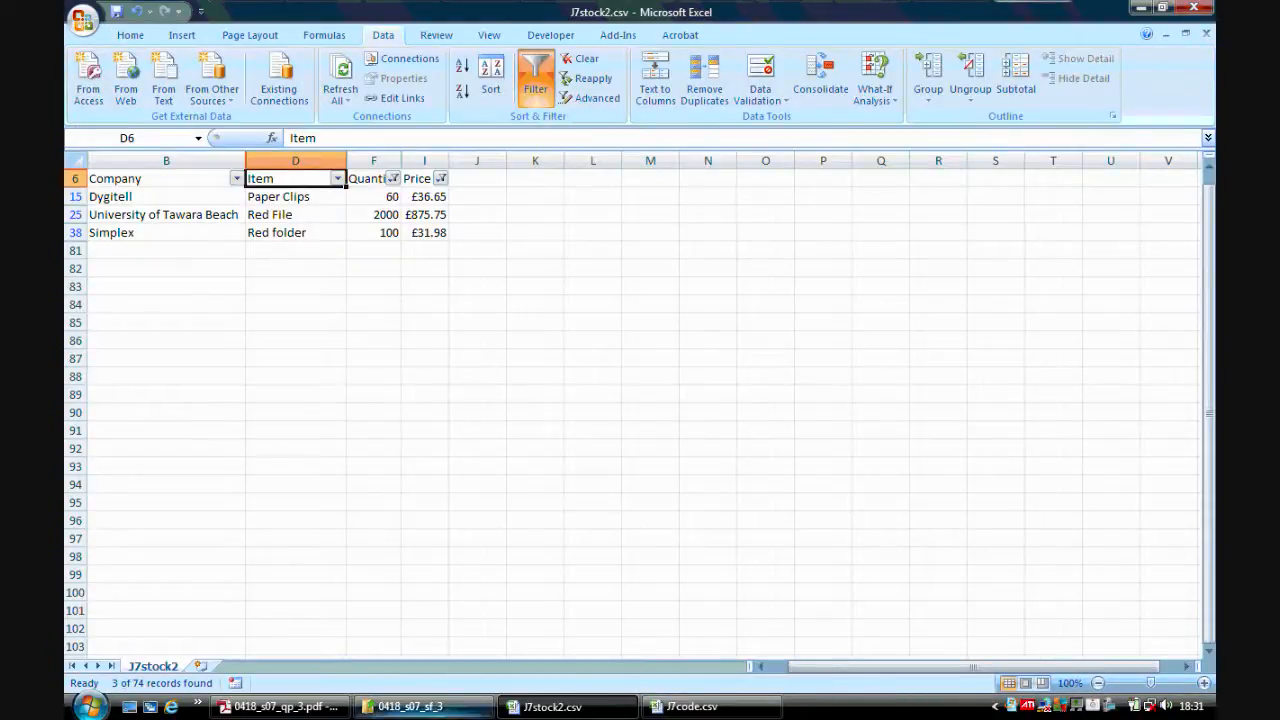
Save the workbook as an Excel Workbook named J7stock2.xlsx.
{"action": "left_click", "coordinate": [280, 706]}
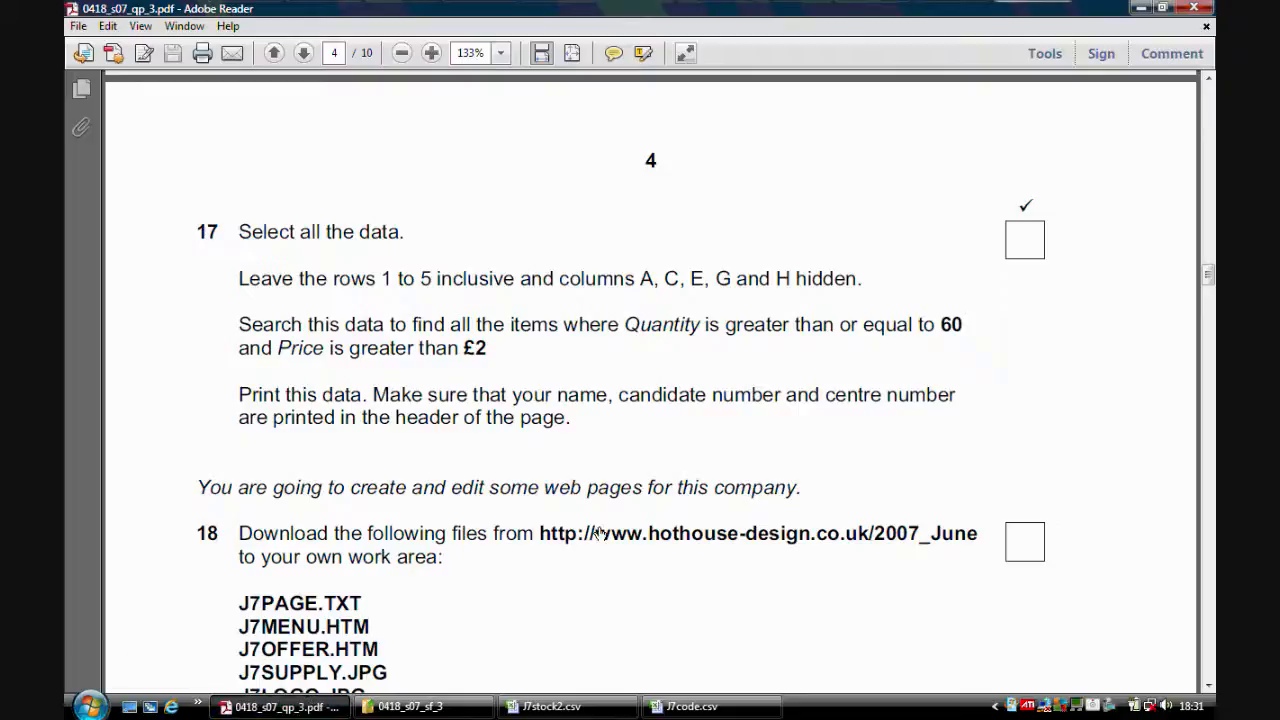
{"action": "left_click", "coordinate": [545, 706]}
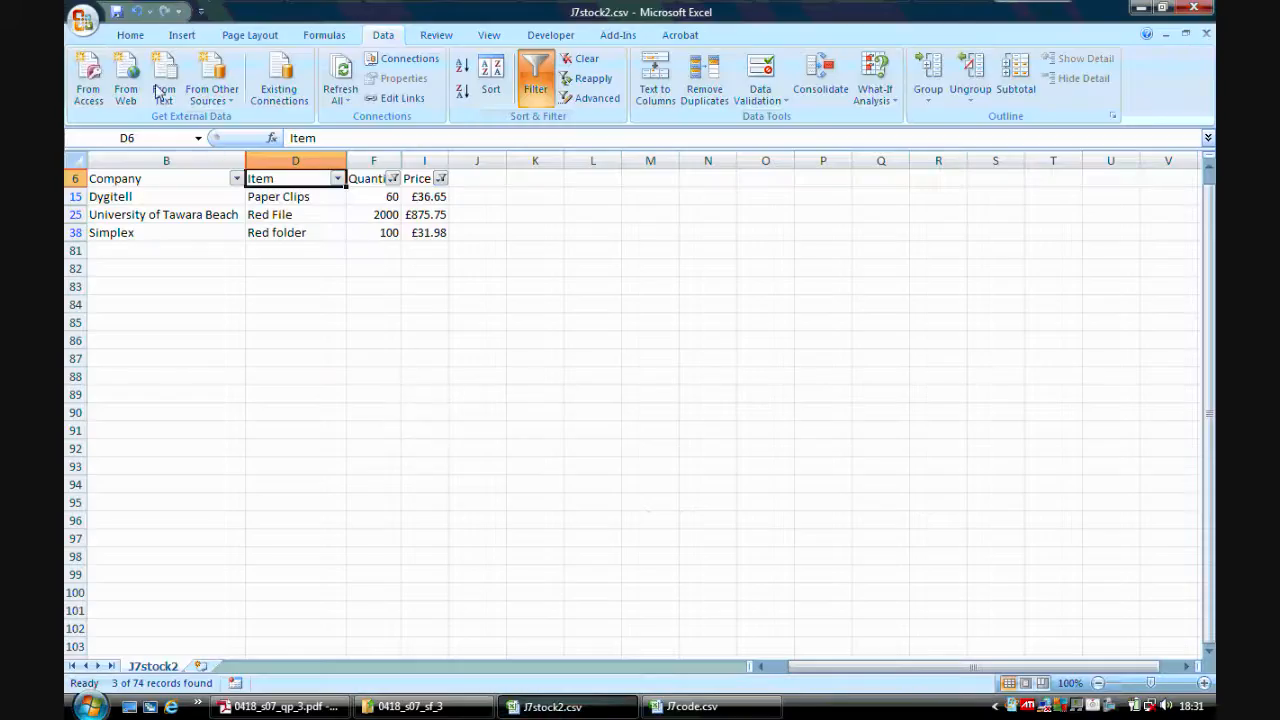
{"action": "left_click", "coordinate": [82, 20]}
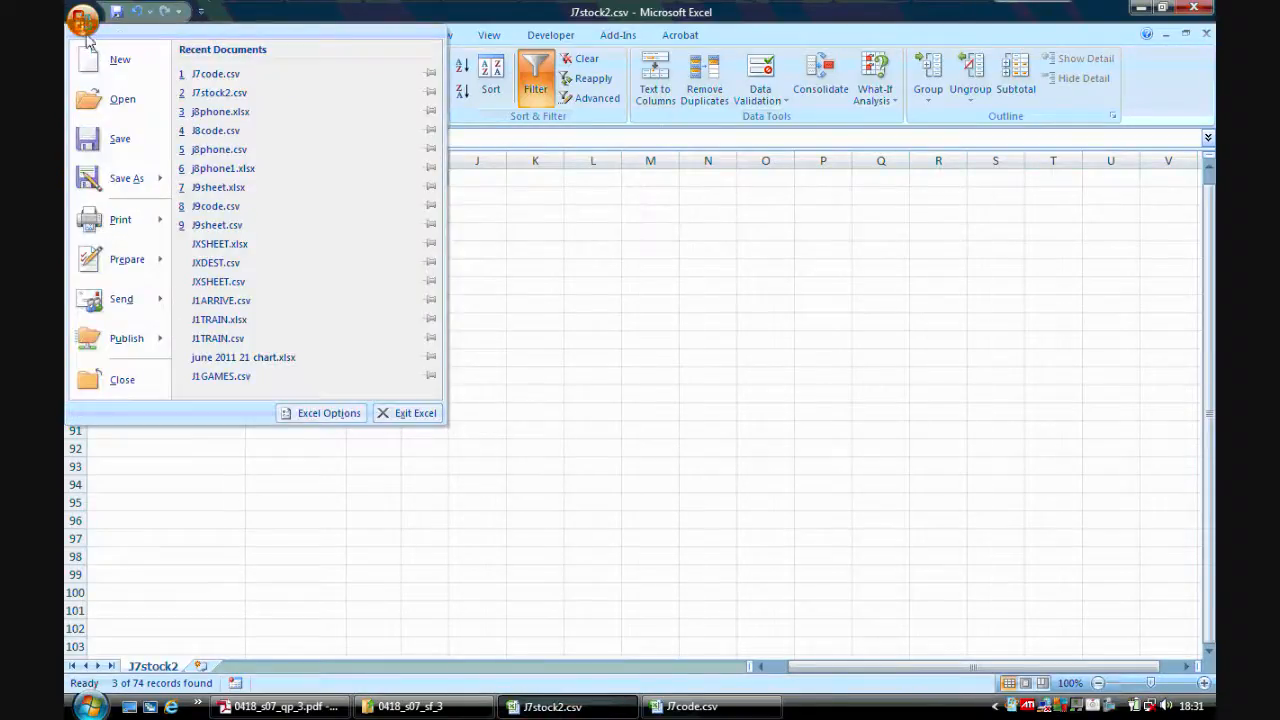
{"action": "mouse_move", "coordinate": [125, 190]}
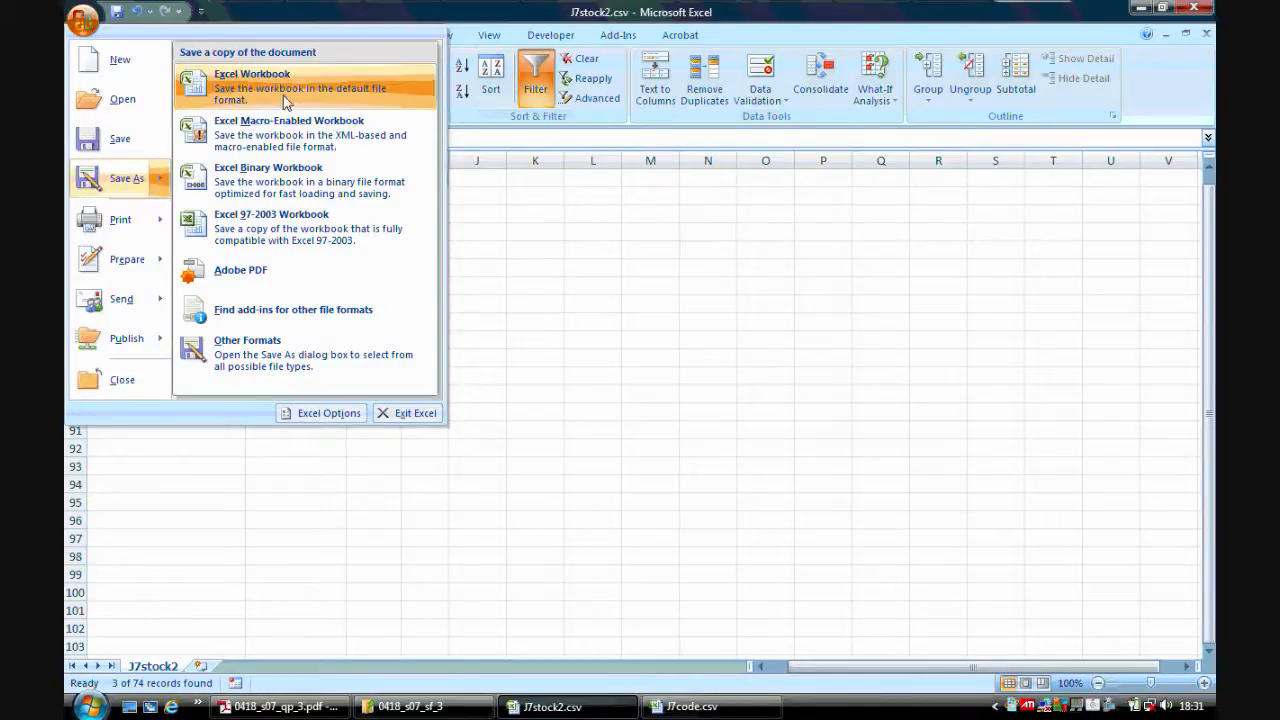
{"action": "left_click", "coordinate": [252, 88]}
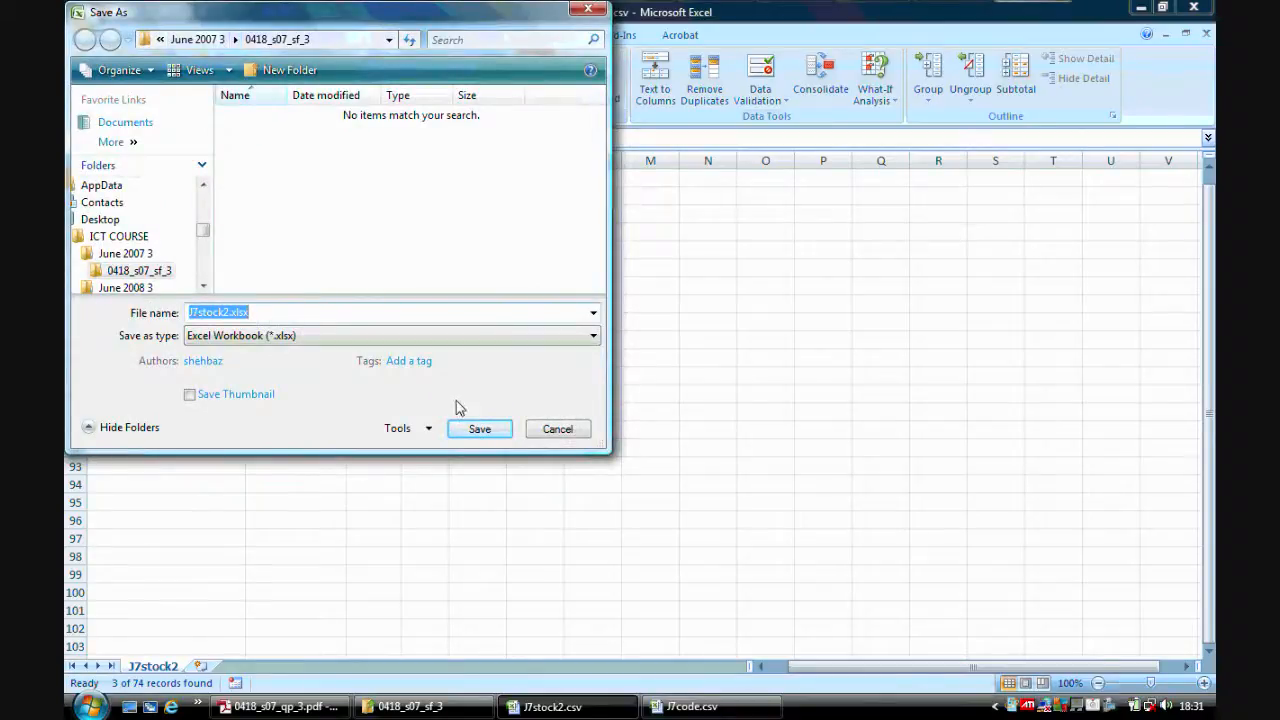
{"action": "left_click", "coordinate": [477, 430]}
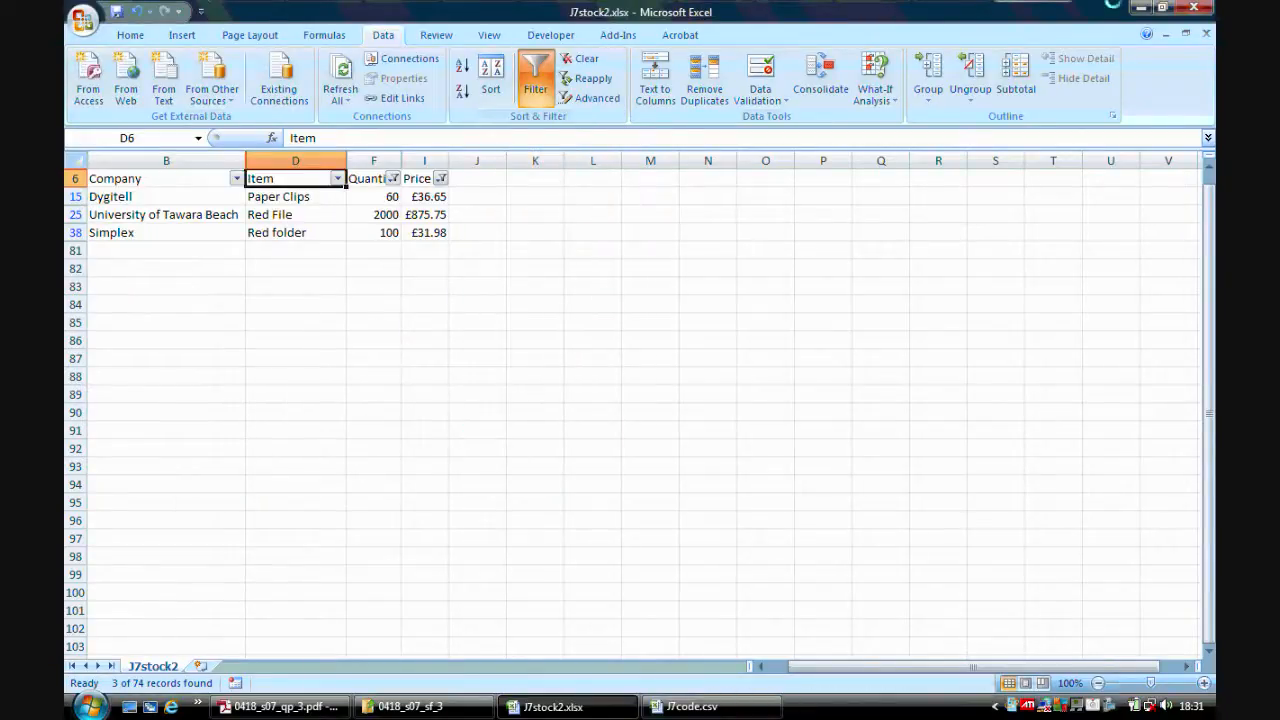
Close both workbooks without saving J7code.csv, and close the exam paper PDF.
{"action": "left_click", "coordinate": [1206, 12]}
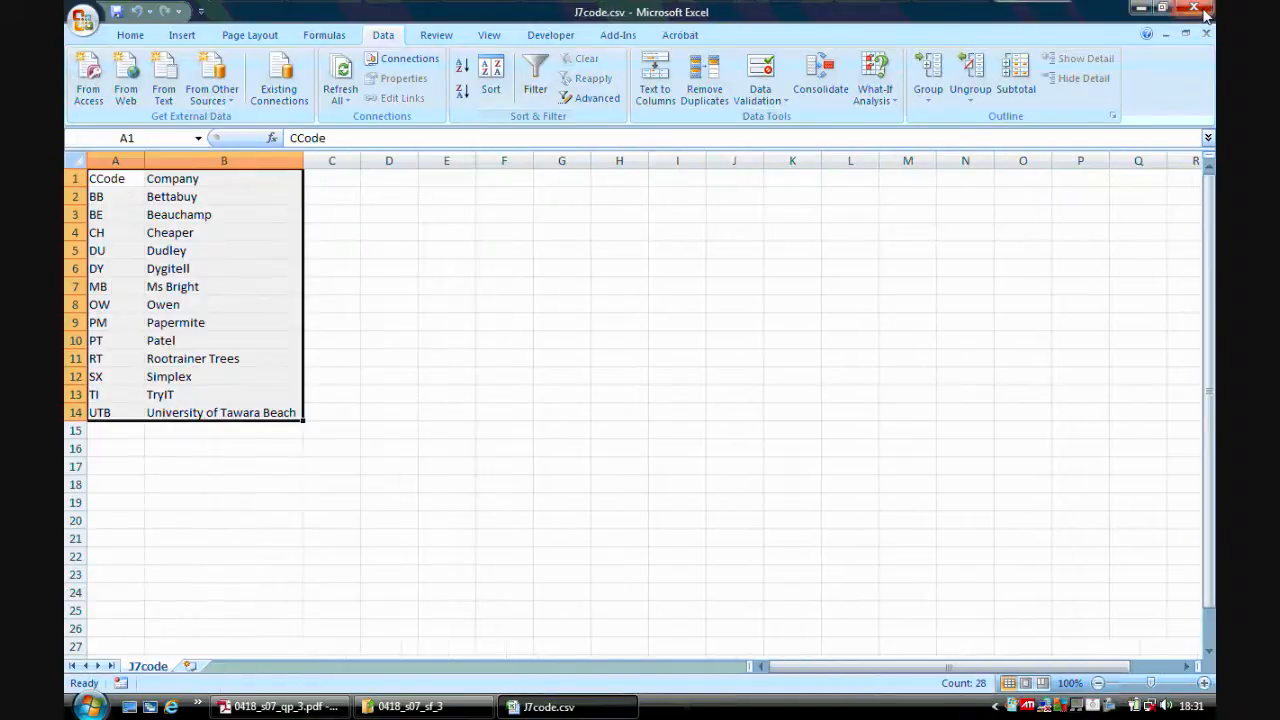
{"action": "left_click", "coordinate": [1206, 12]}
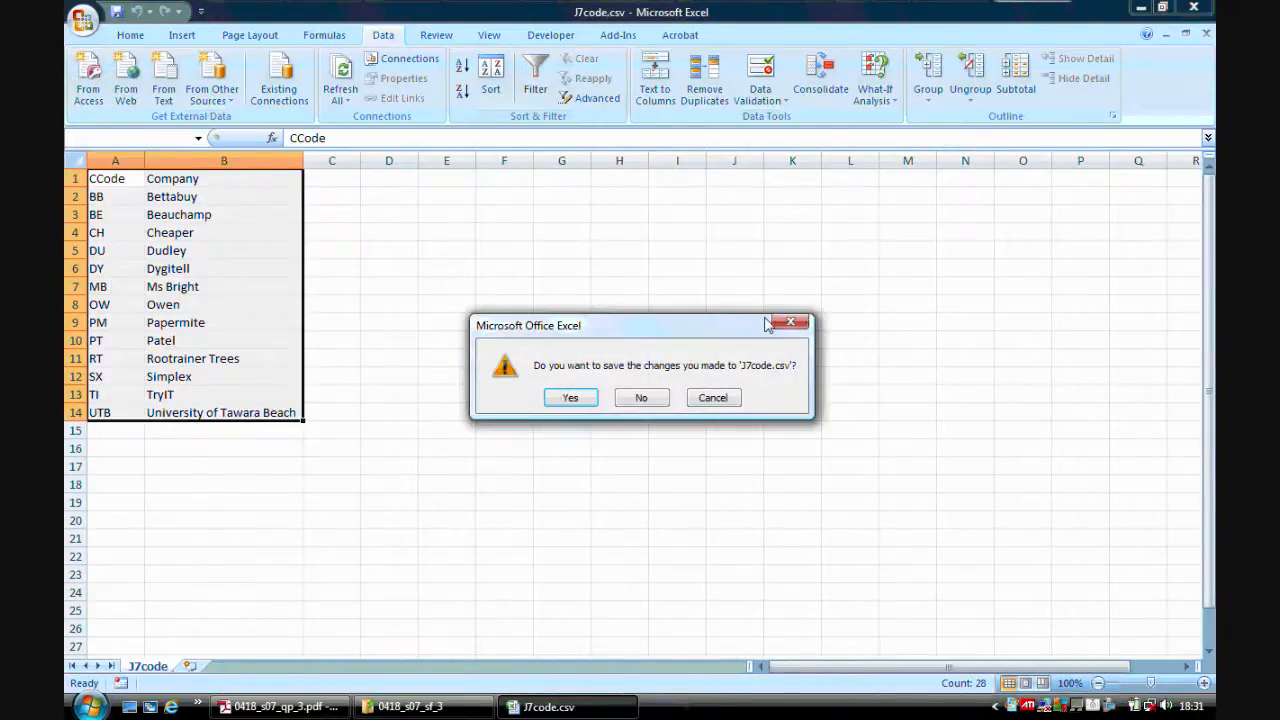
{"action": "left_click", "coordinate": [643, 399]}
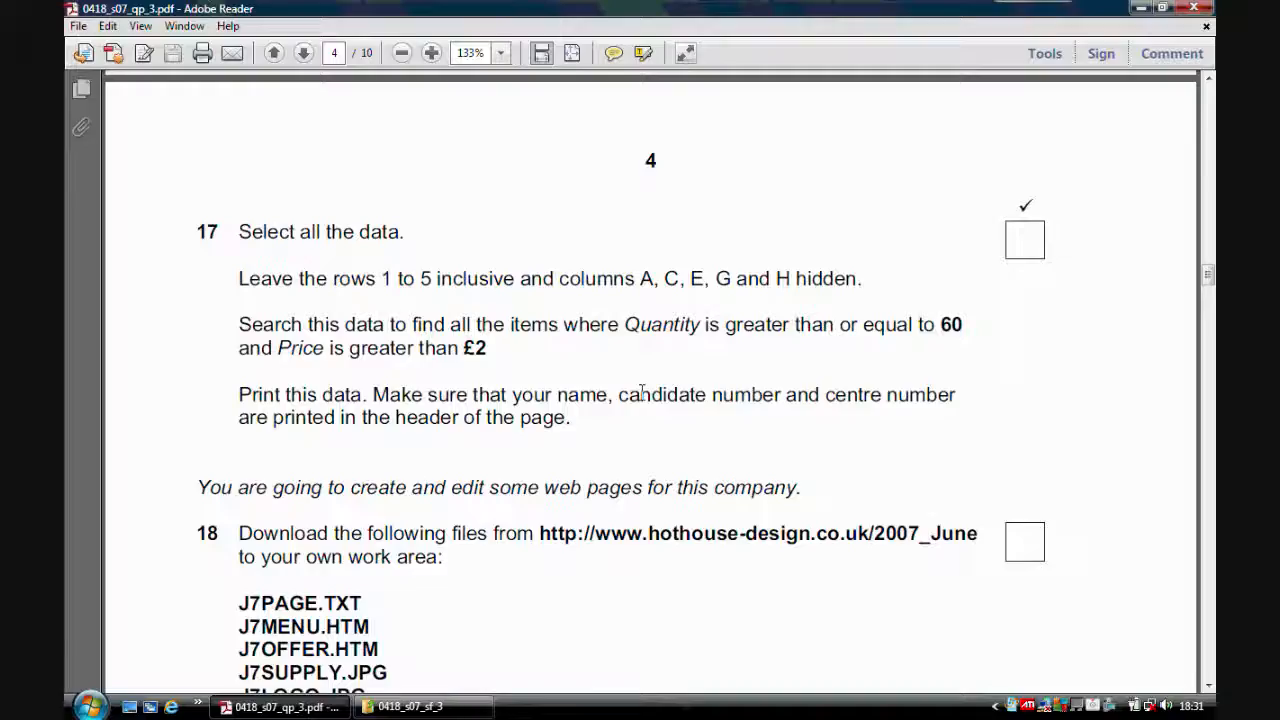
{"action": "left_click", "coordinate": [1194, 9]}
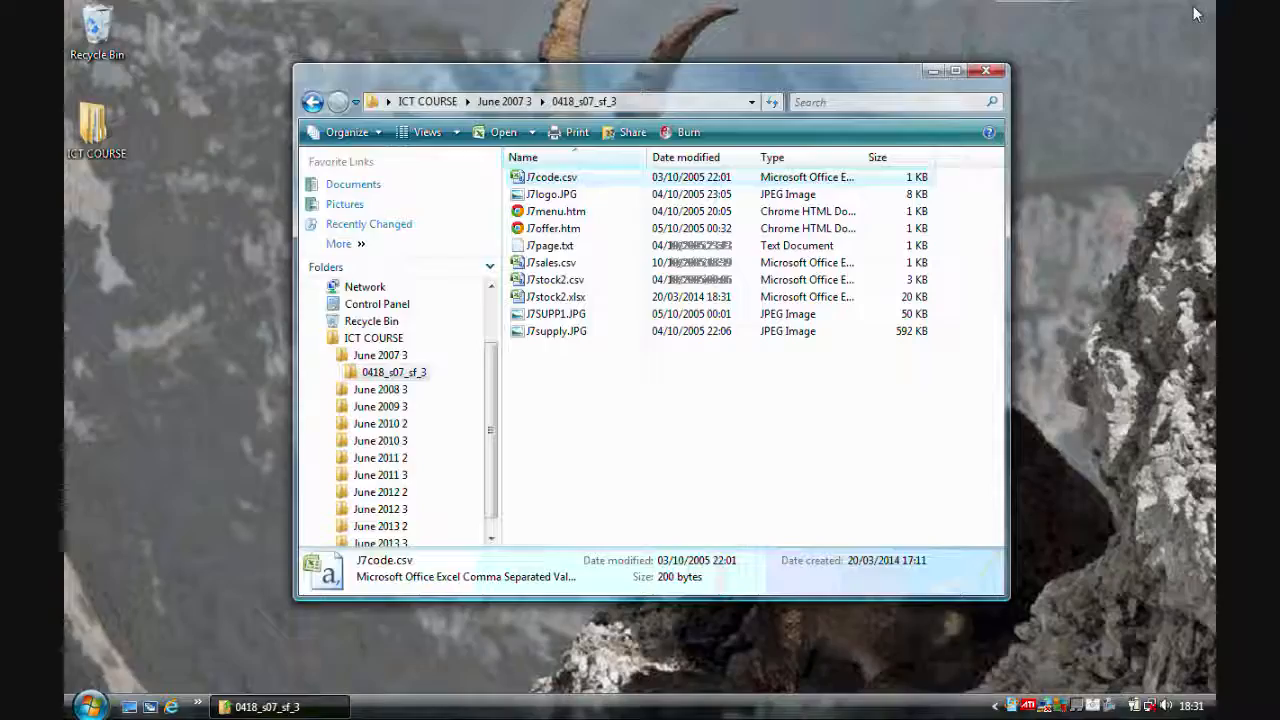